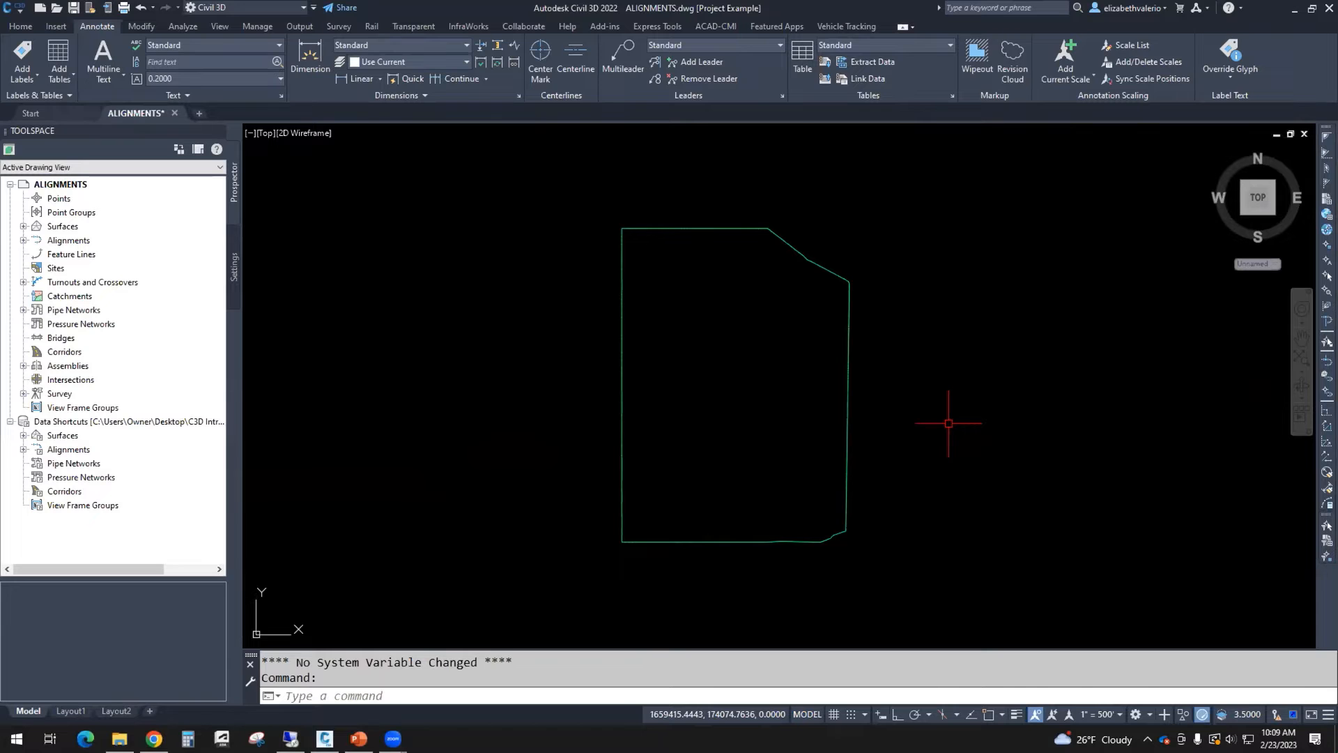
Step: Attach Base.dwg from the Project Example folder as an overlay external reference with default scale and insertion point
text(XR)
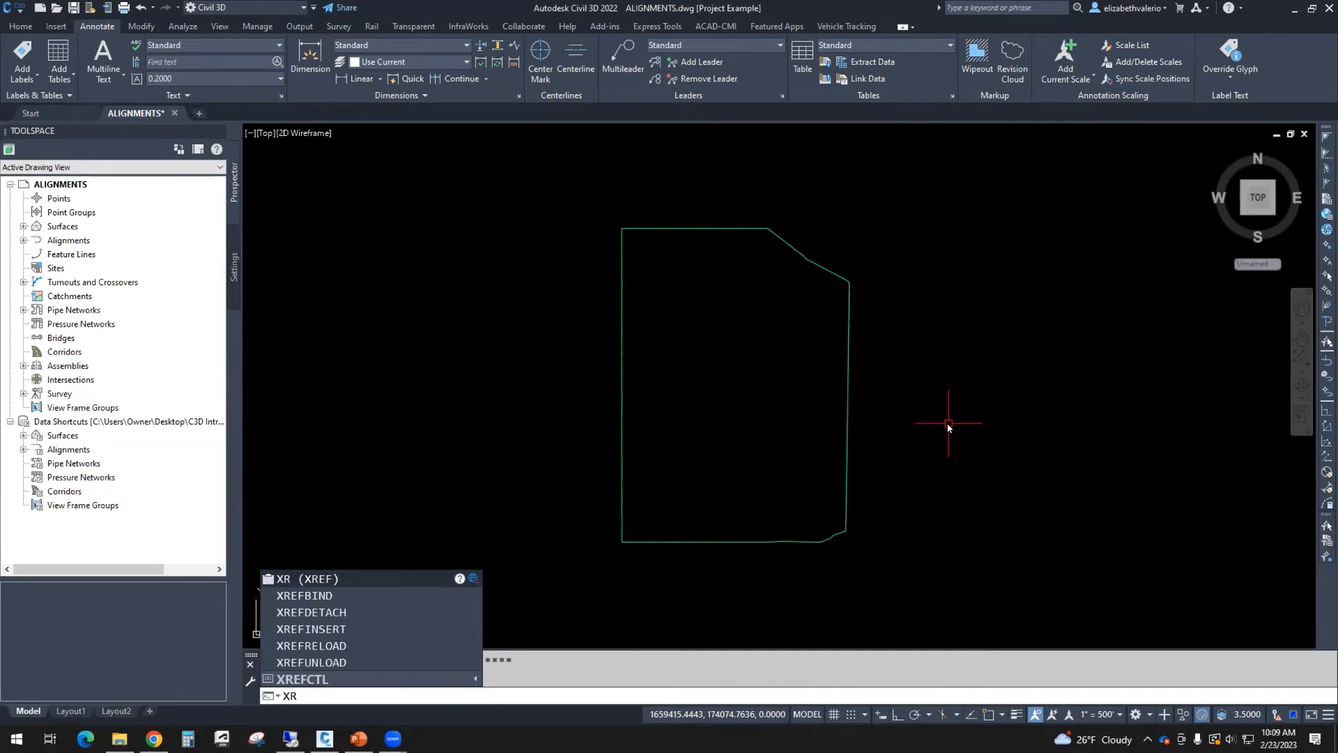
key(Return)
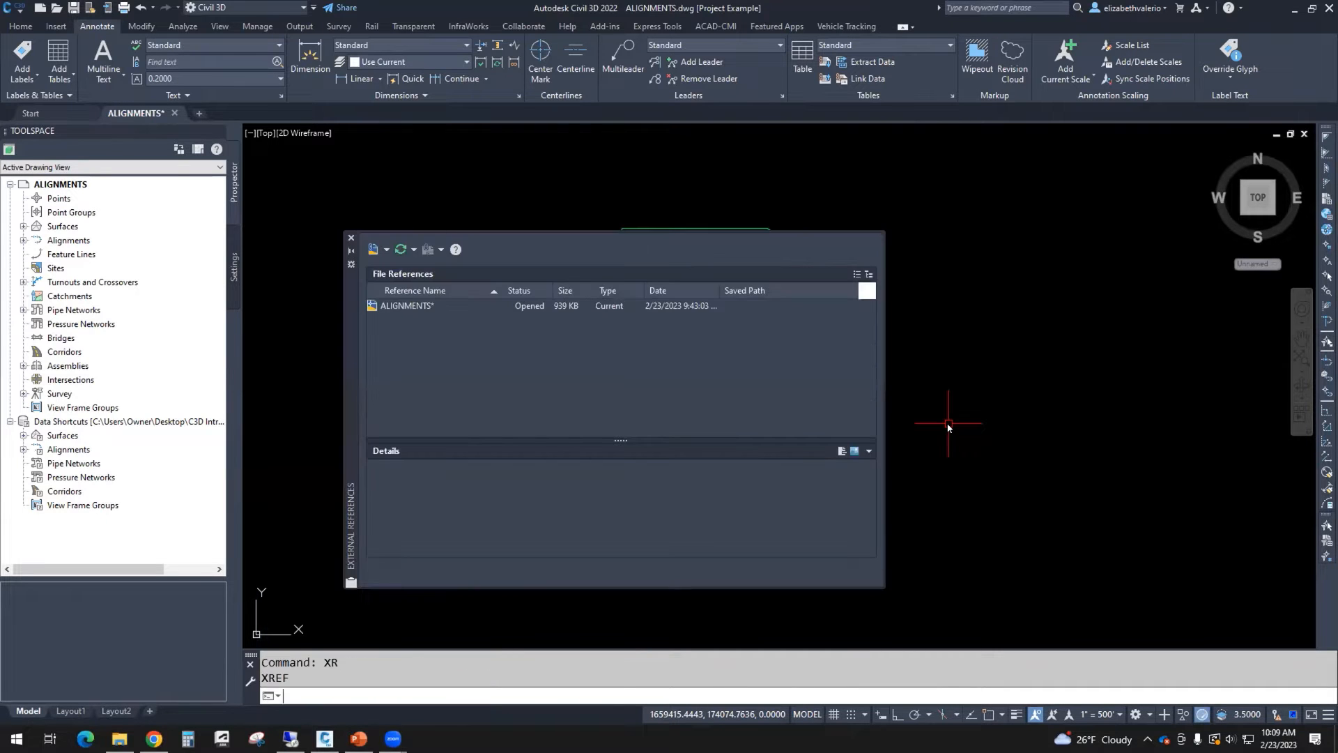
mouse_move(350, 345)
mouse_down()
mouse_move(786, 355)
mouse_move(720, 332)
mouse_up()
click(738, 265)
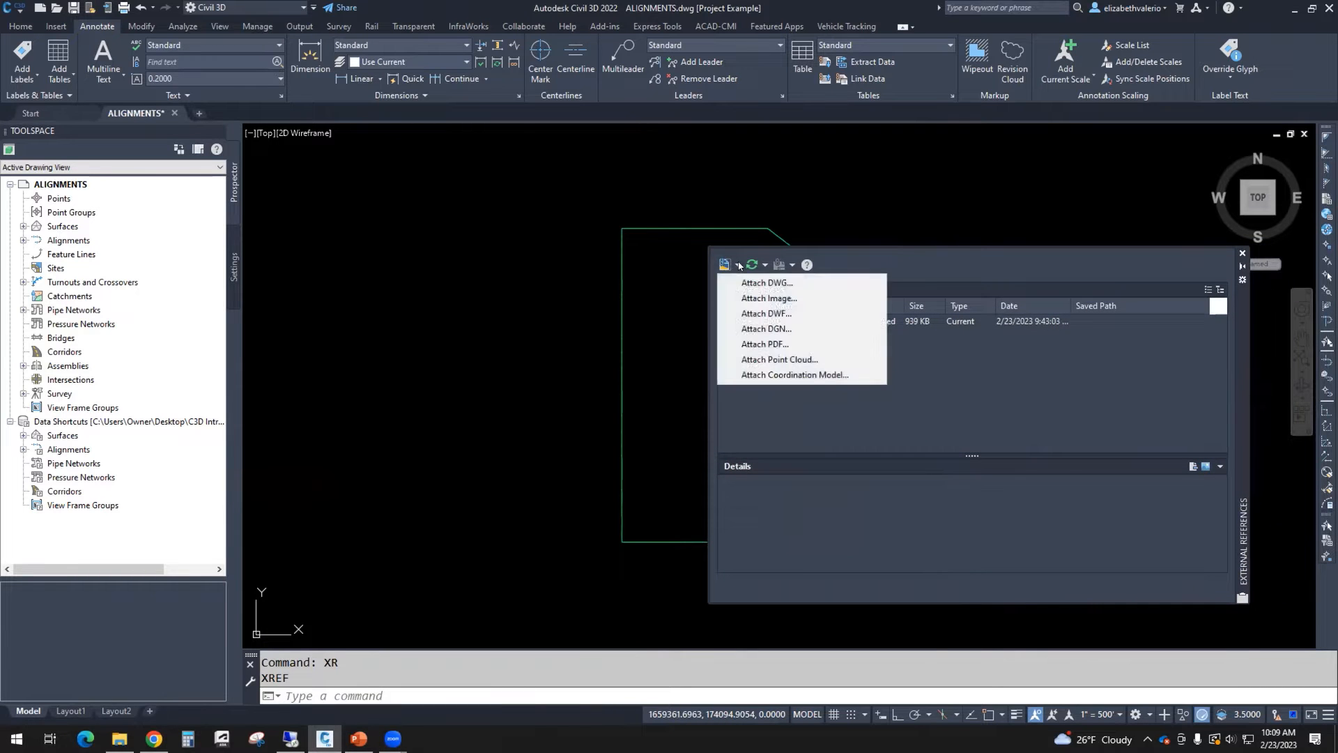
click(776, 283)
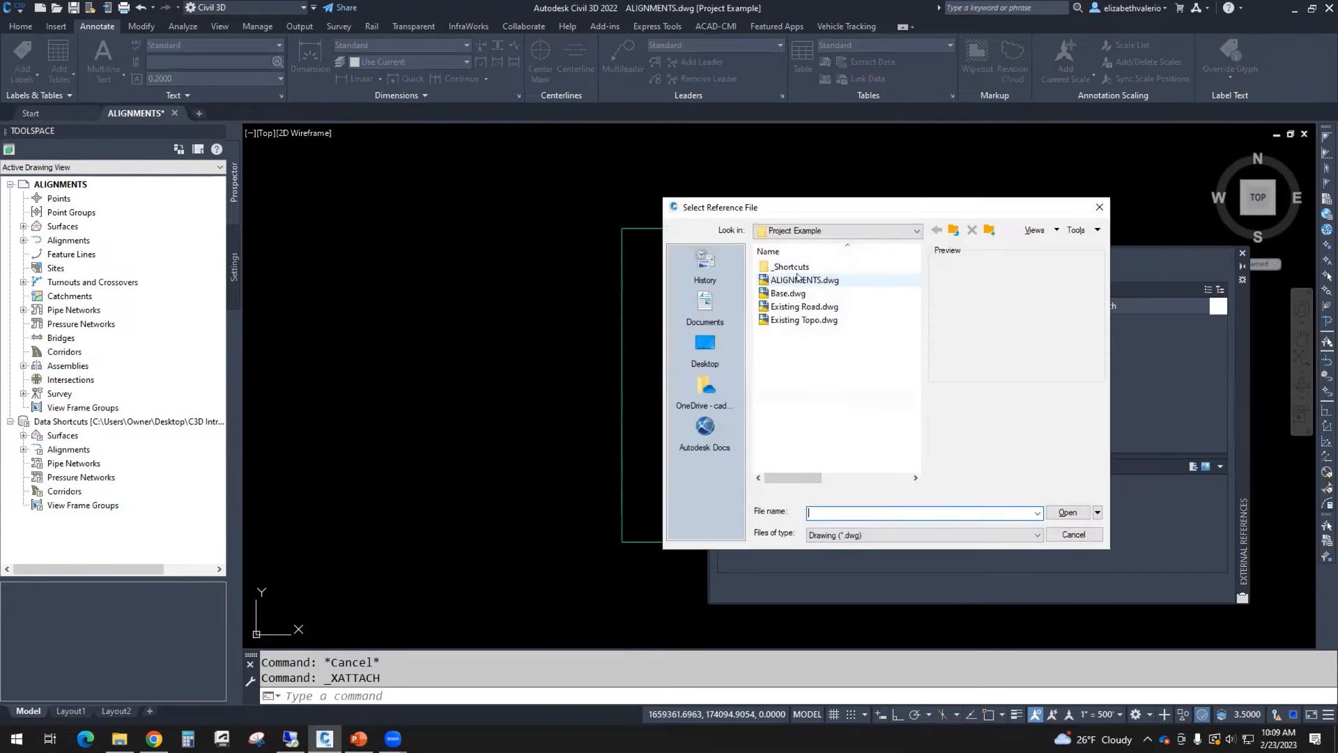
drag(906, 204, 548, 166)
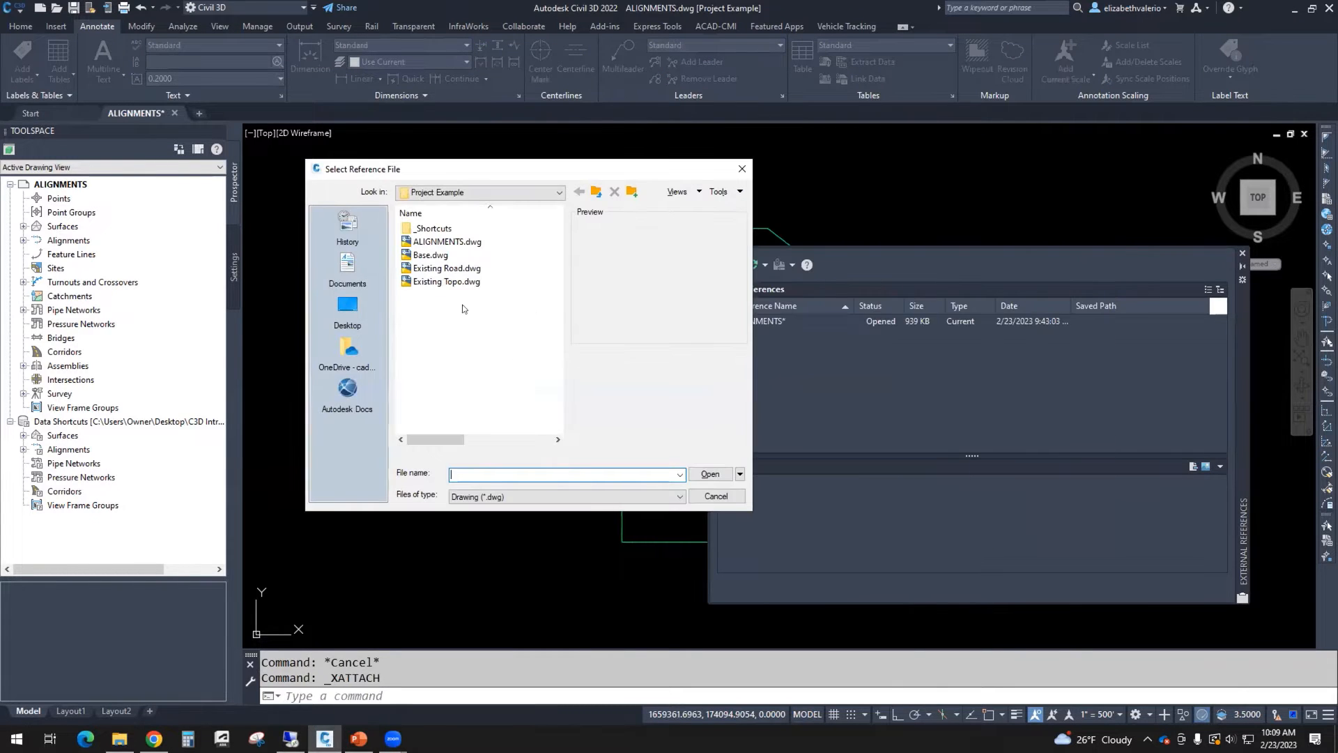
click(435, 255)
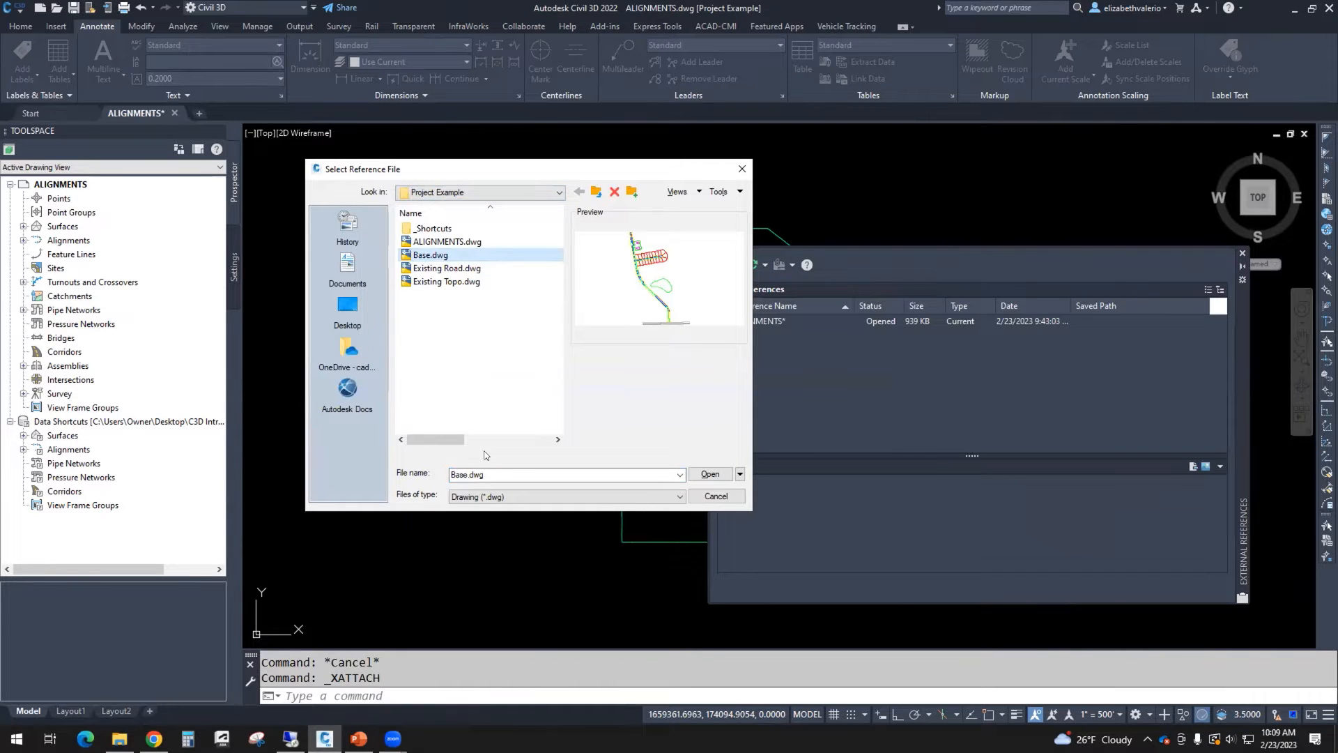
click(711, 473)
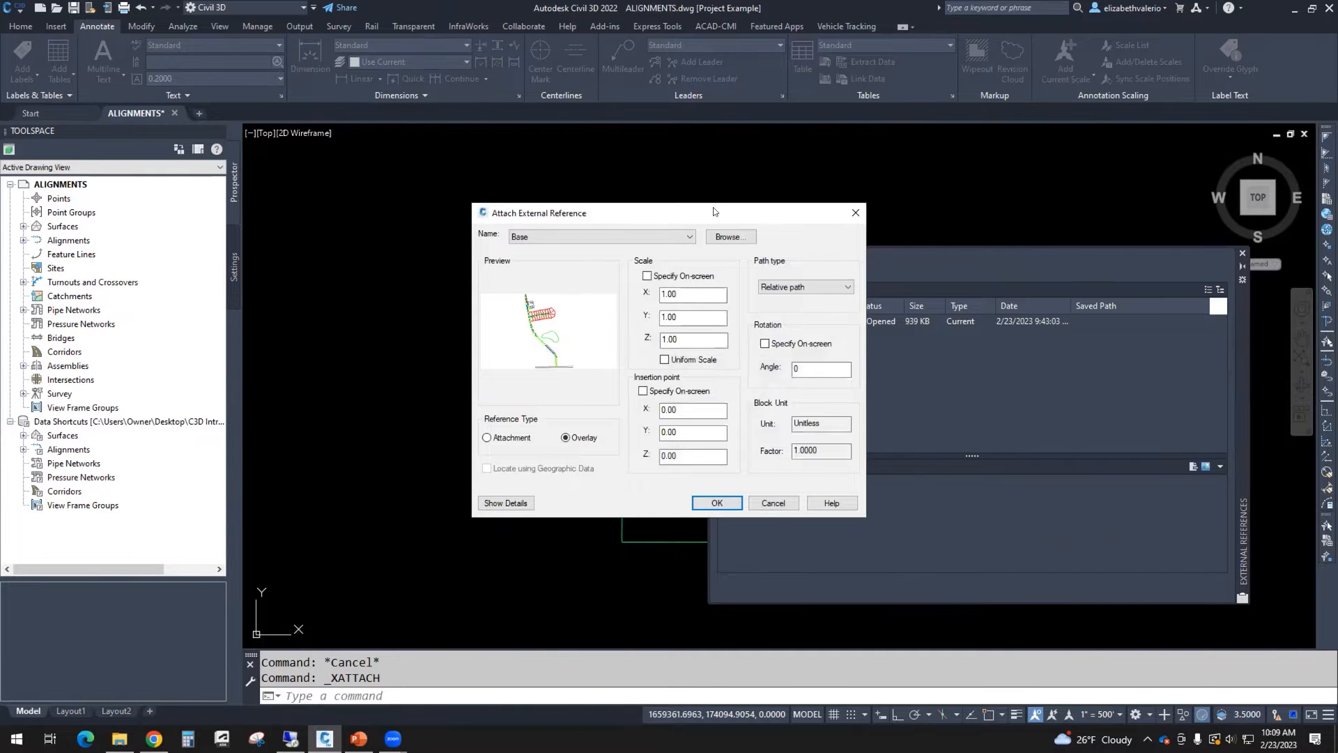
drag(713, 206, 525, 170)
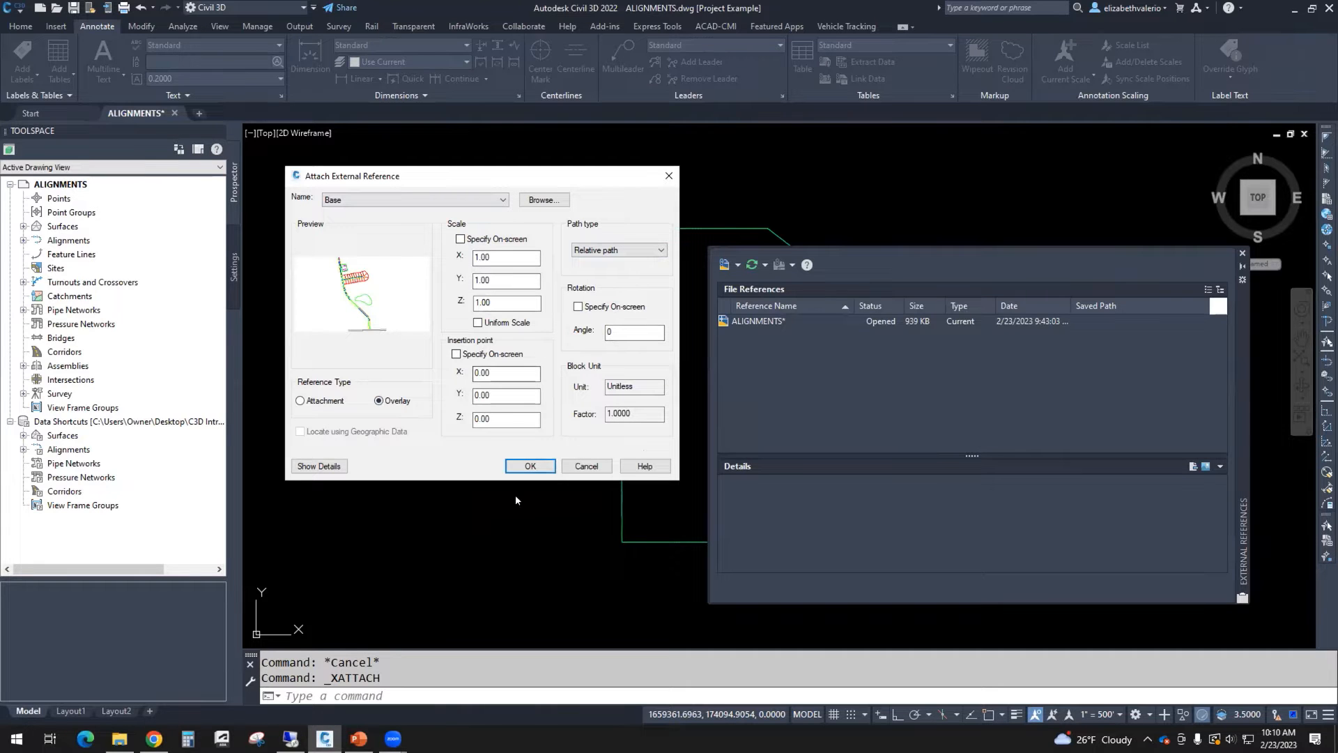
click(530, 467)
click(530, 467)
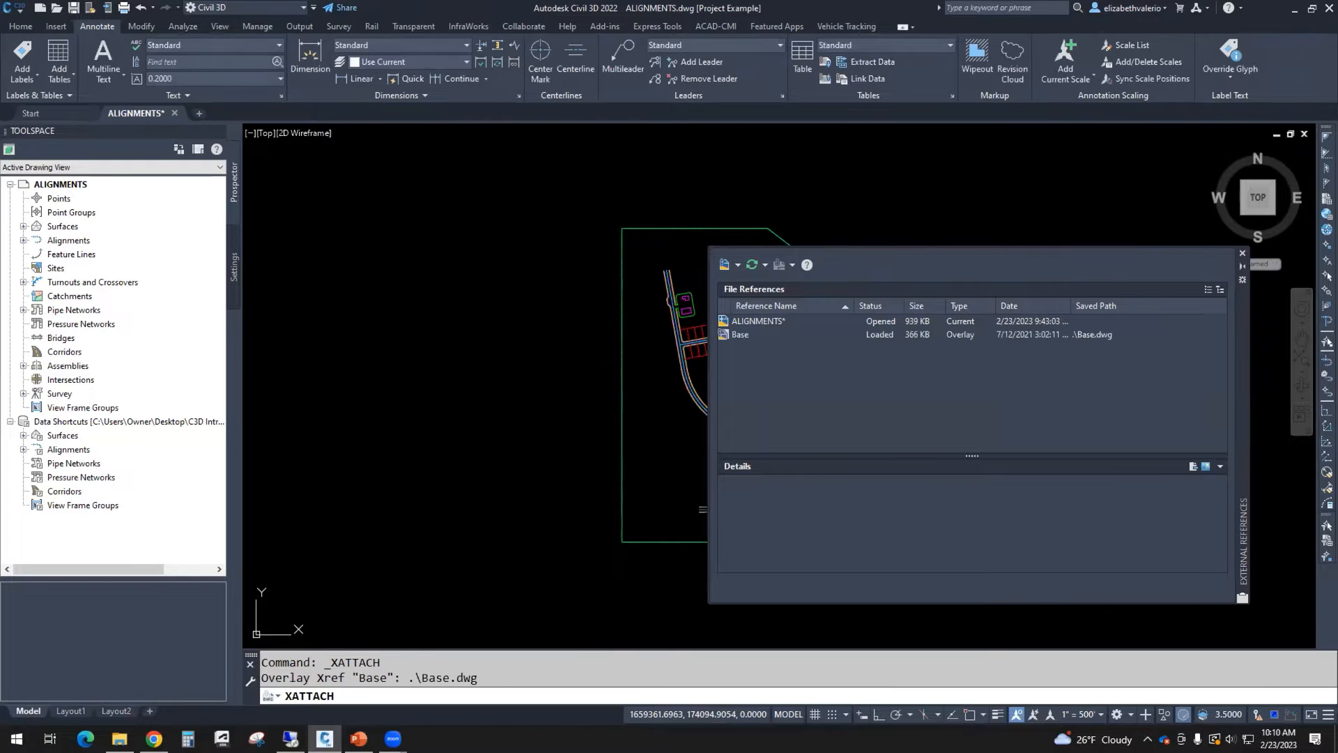
click(1240, 255)
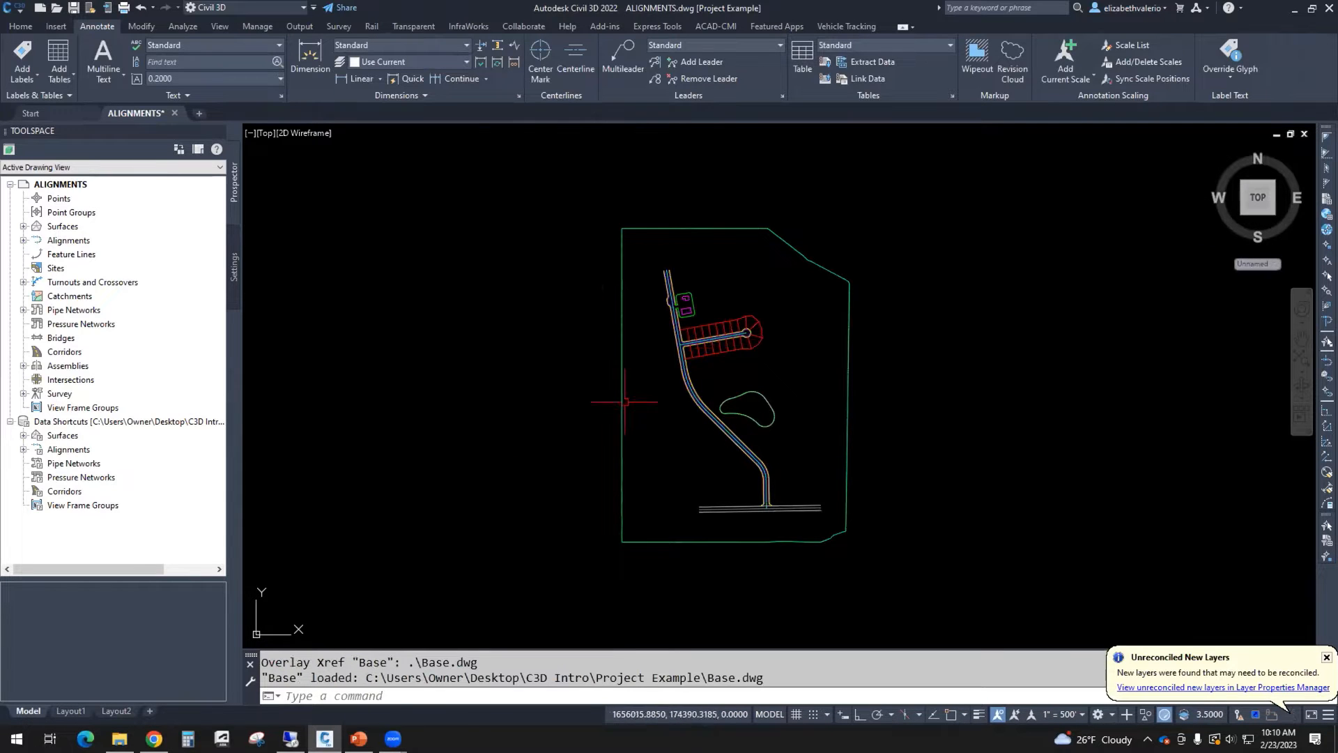
middle_drag(776, 408, 722, 410)
scroll(722, 410, up, 2)
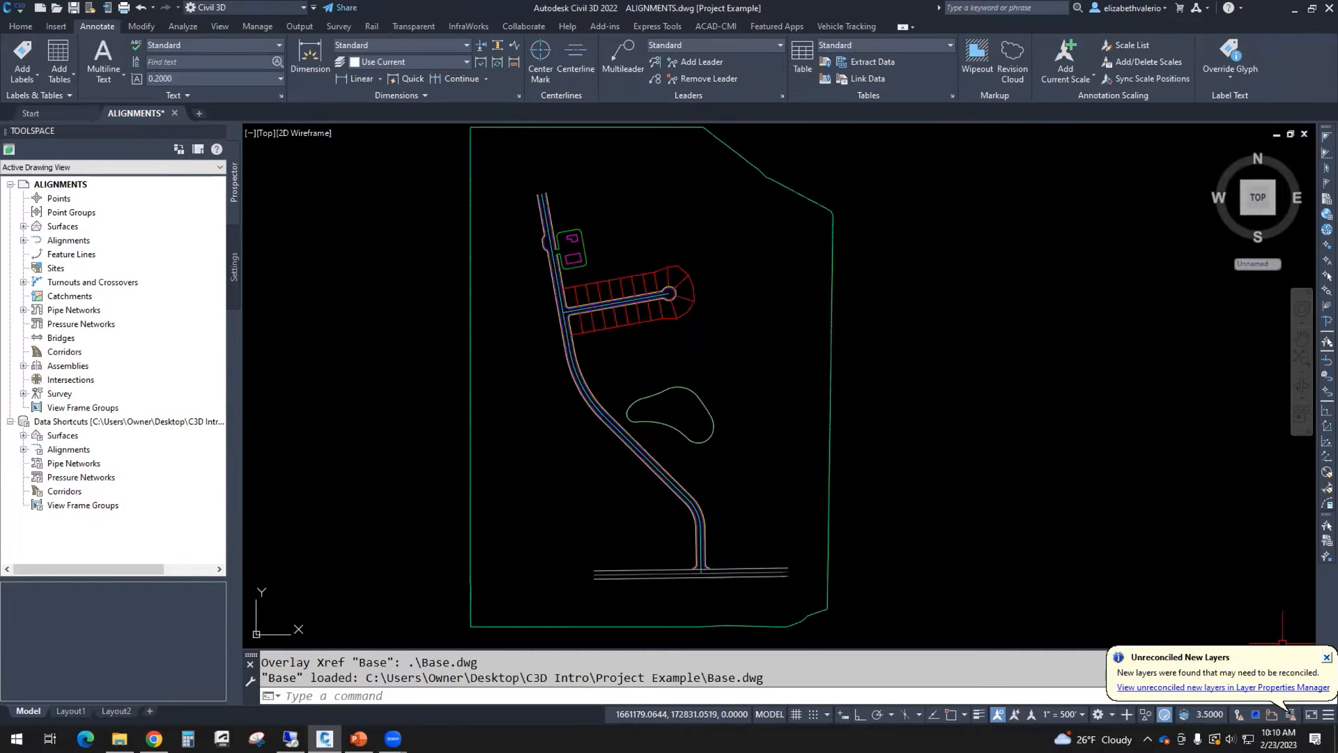
click(1326, 656)
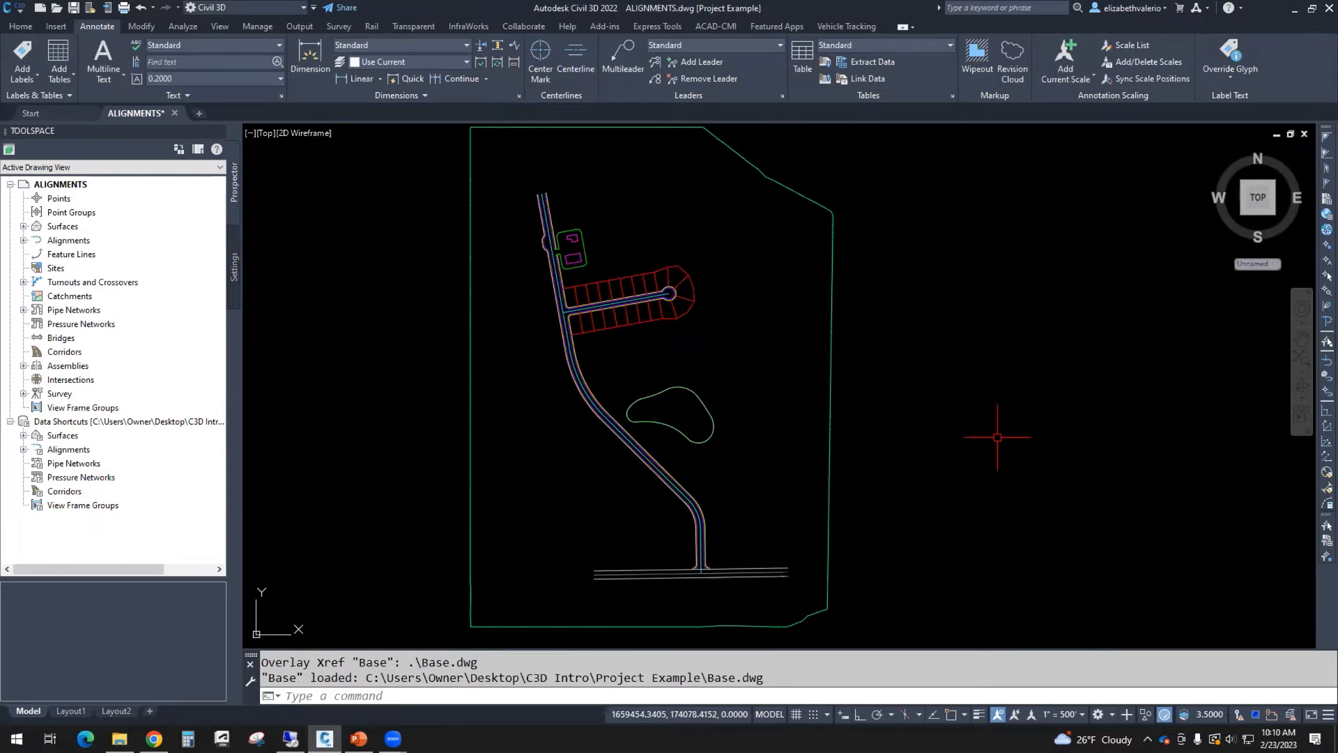
middle_drag(997, 437, 1069, 442)
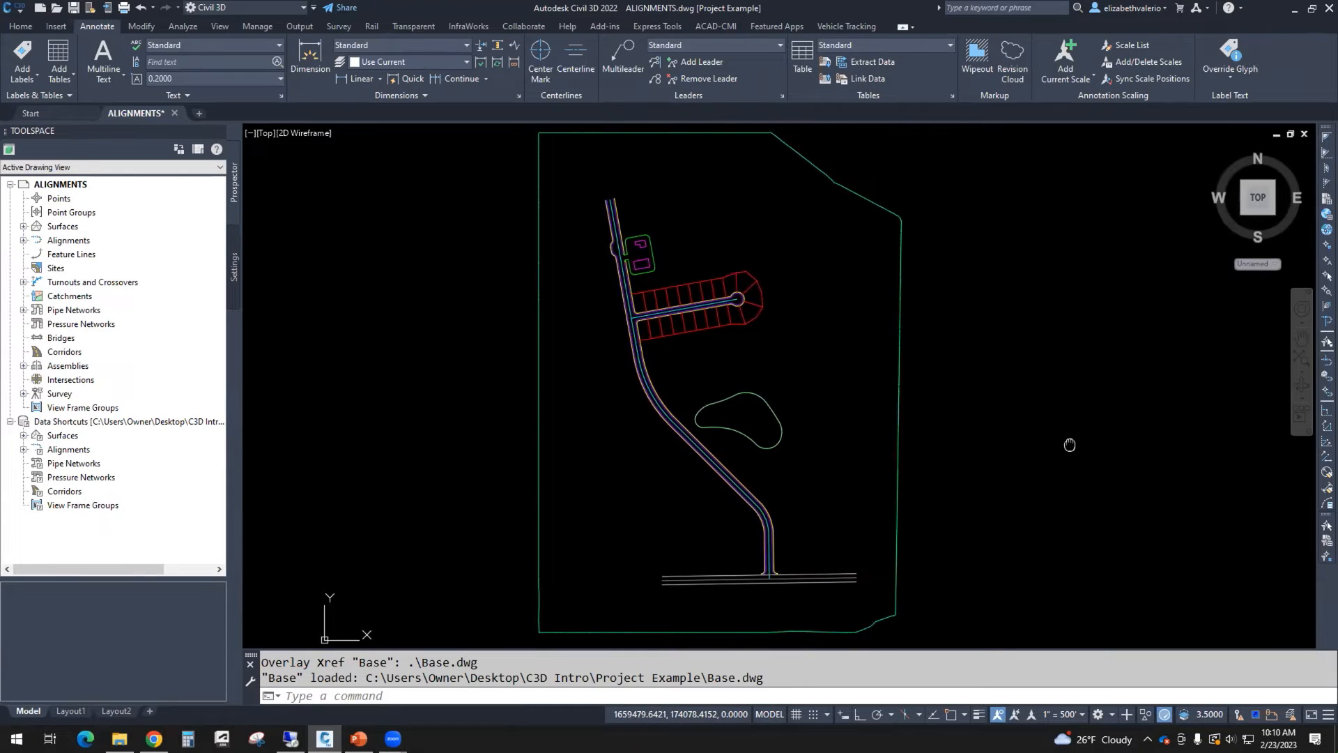
Step: Open the ETOPO surface data shortcut XML file from the project's _Shortcuts\Surfaces folder in File Explorer
click(120, 739)
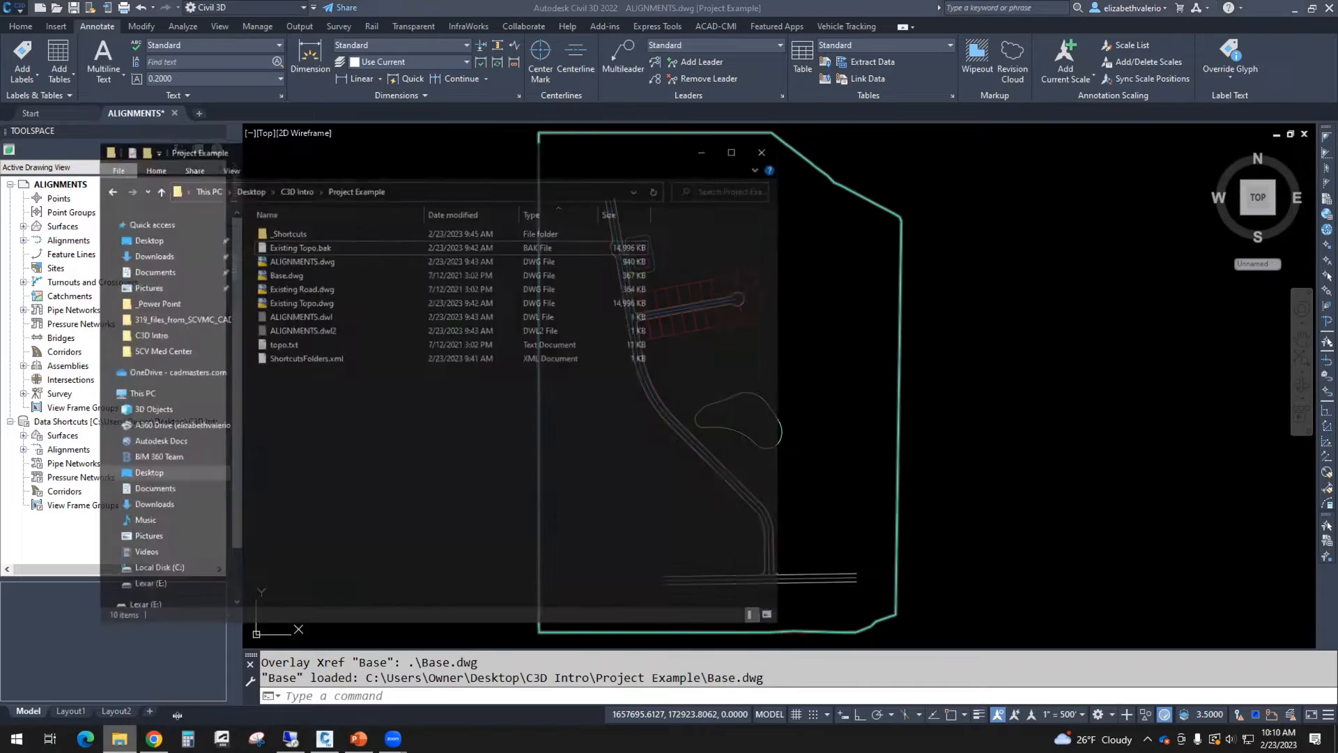
drag(438, 116, 585, 147)
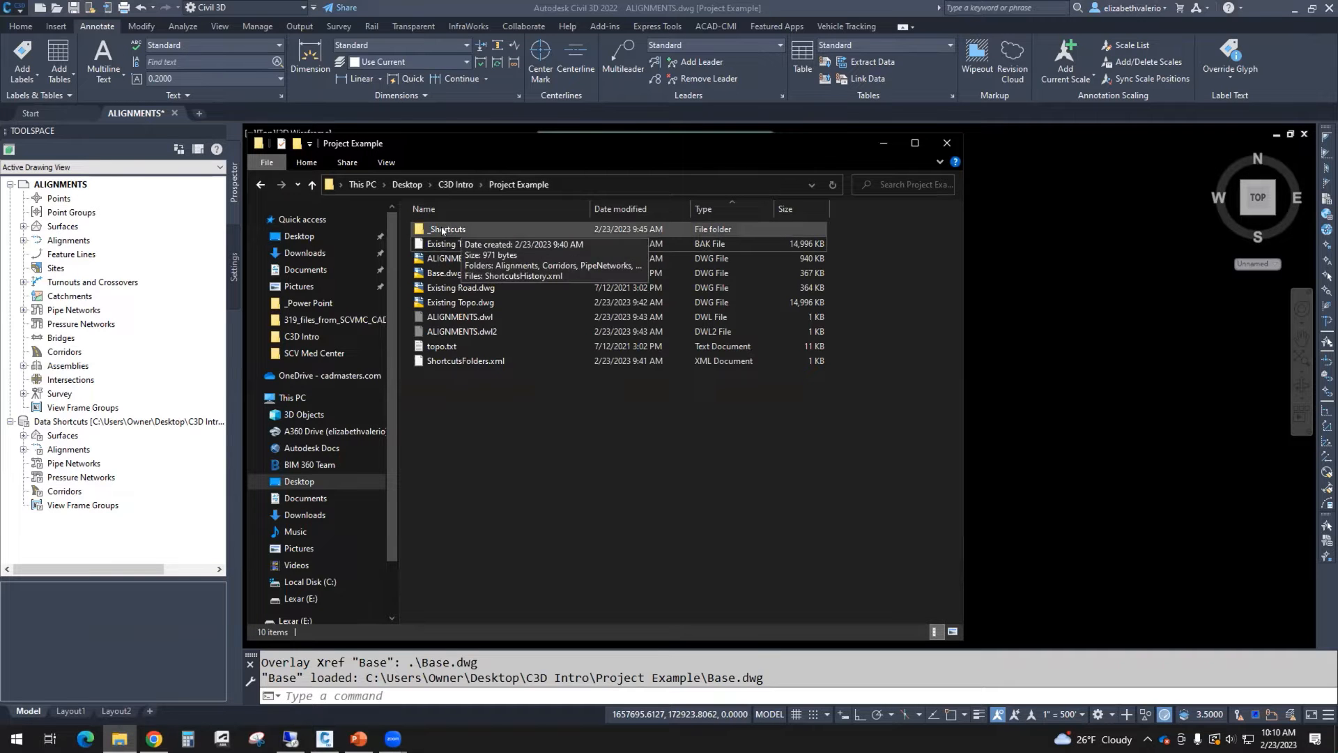
double_click(442, 231)
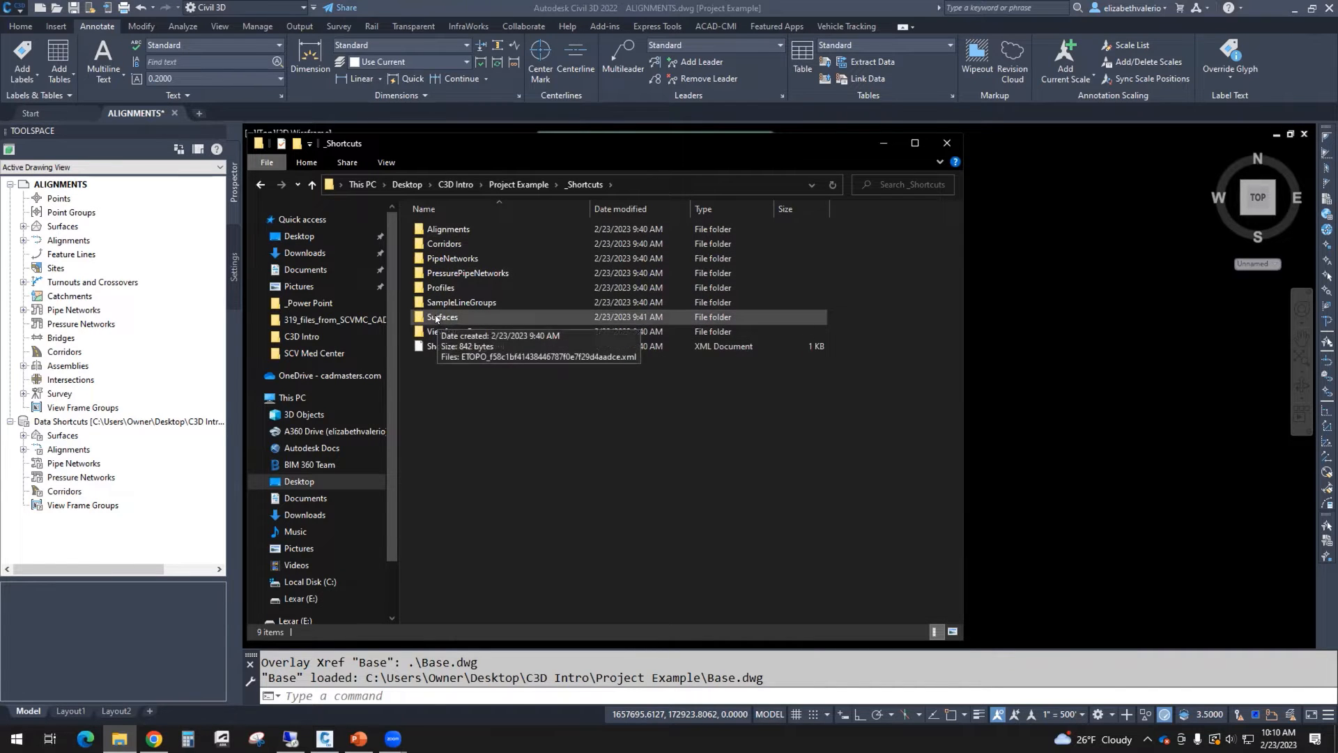
double_click(436, 318)
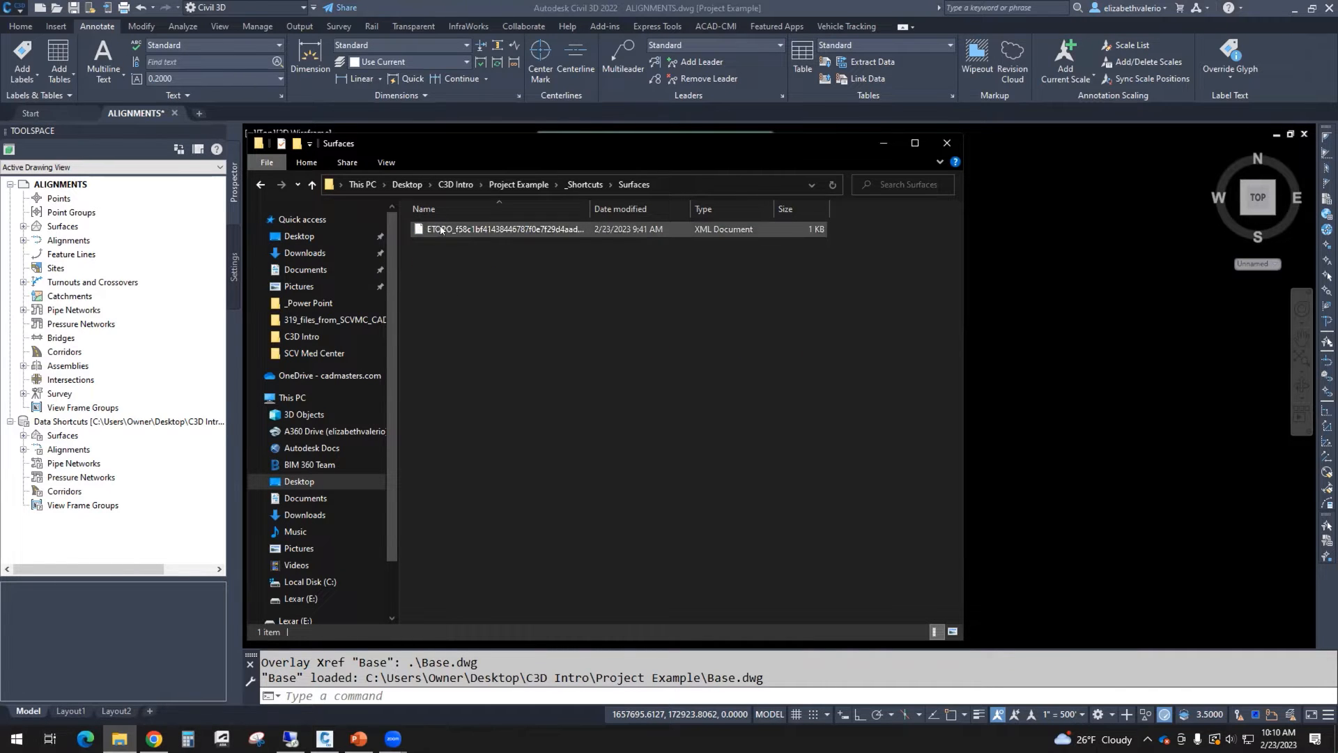
mouse_move(450, 229)
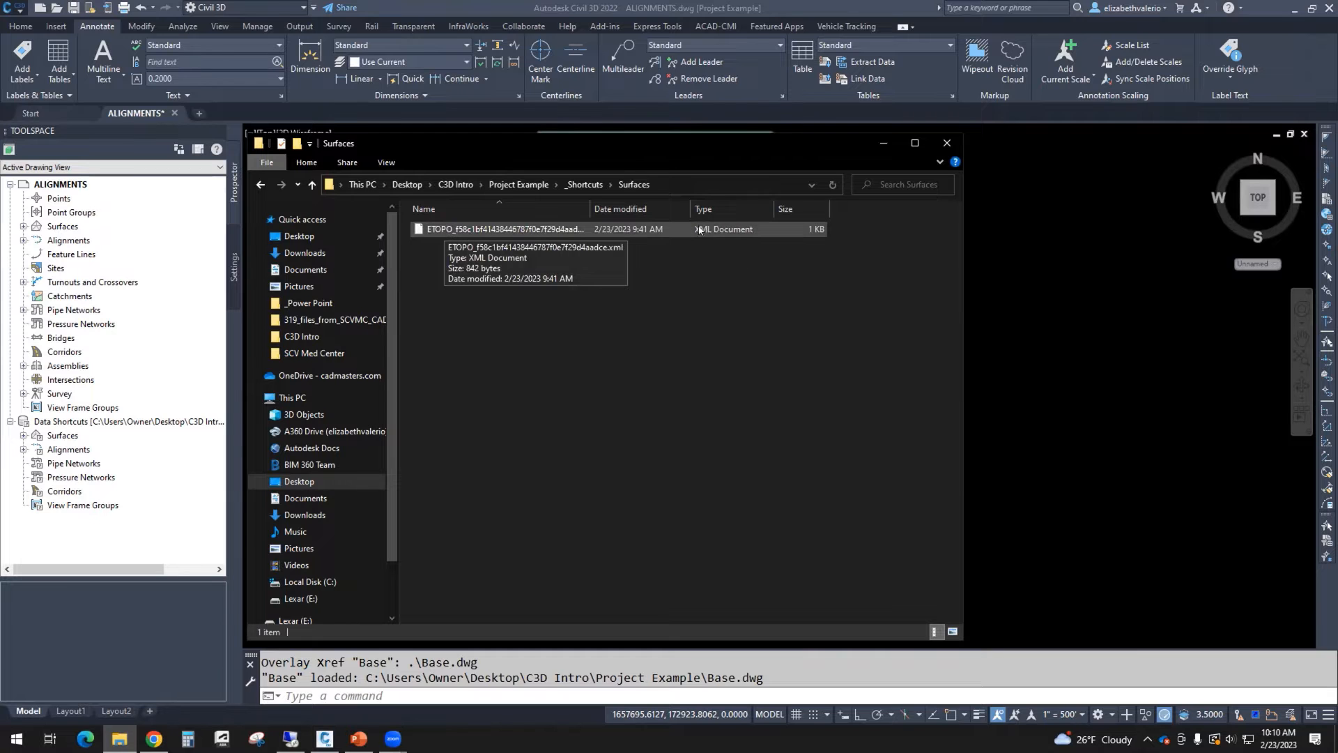
click(480, 230)
right_click(481, 232)
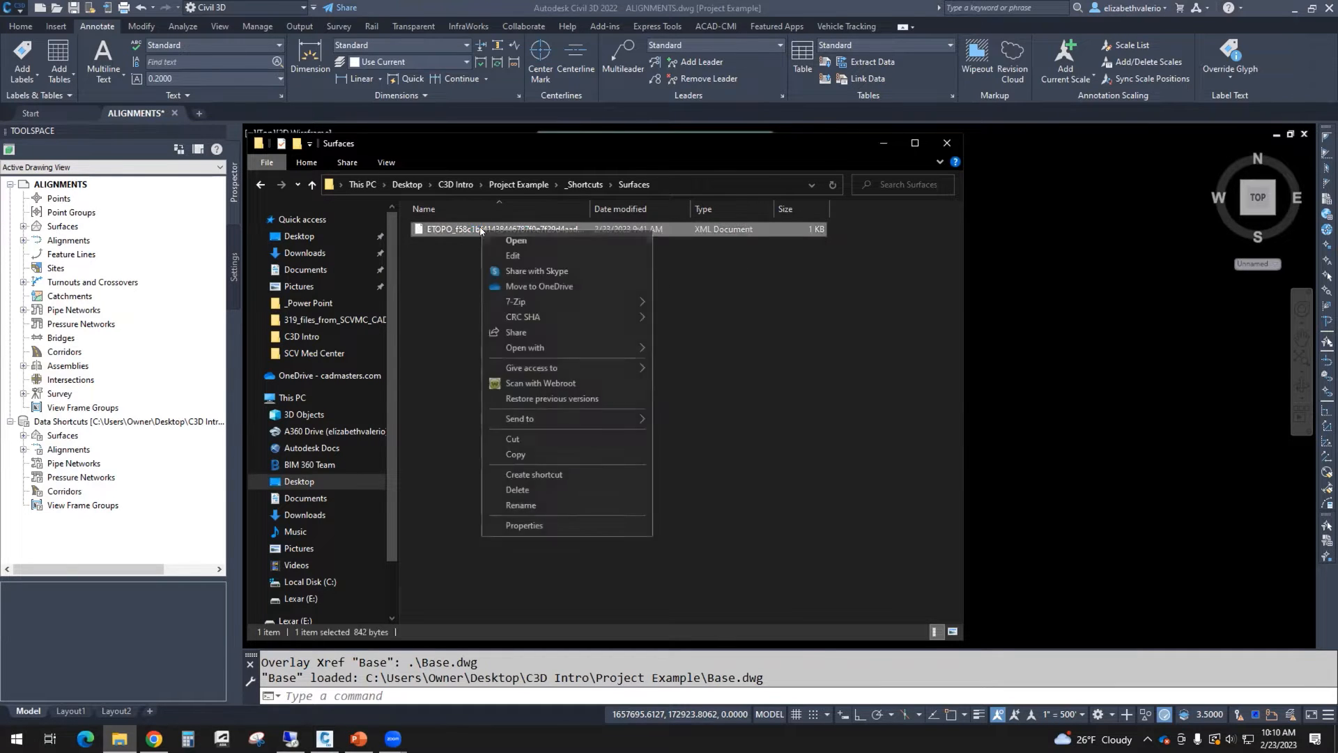
click(516, 240)
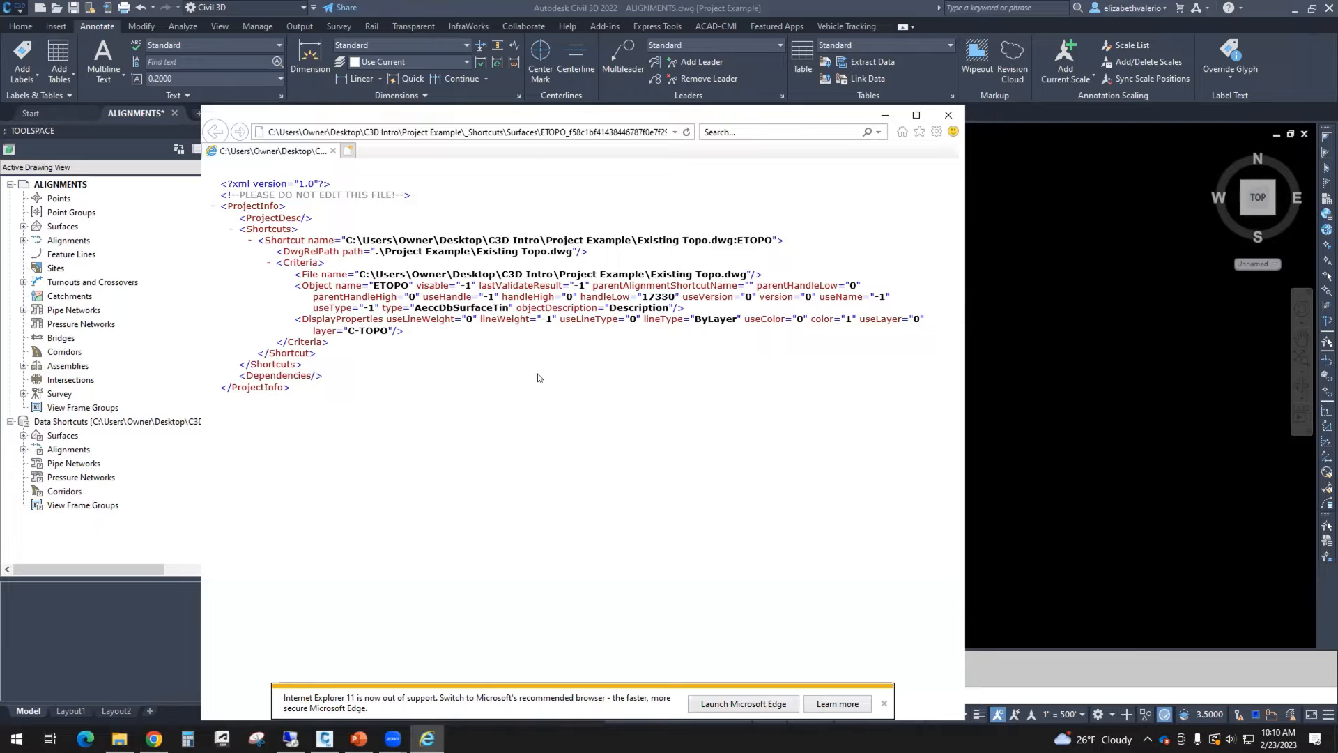
Step: Collapse and re-expand the Shortcut element of the XML file, then close it and minimize the folder window
click(366, 241)
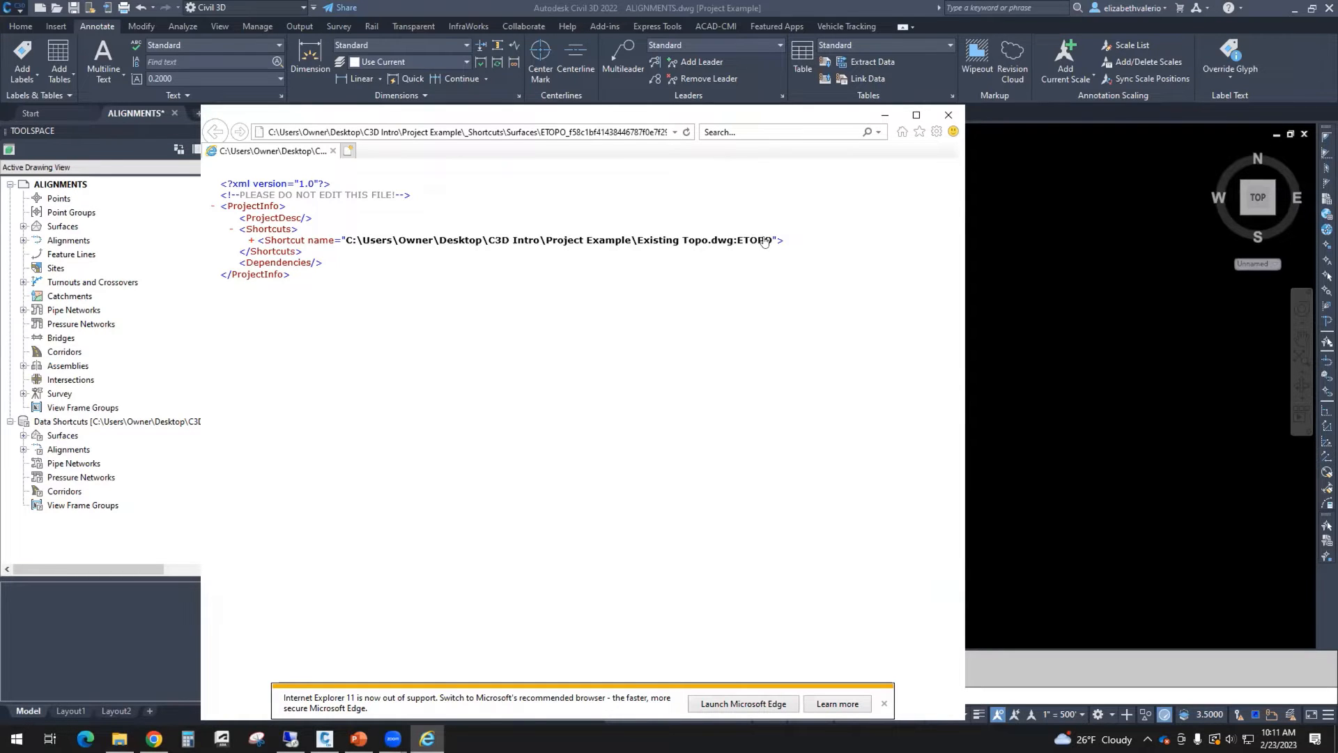
click(251, 241)
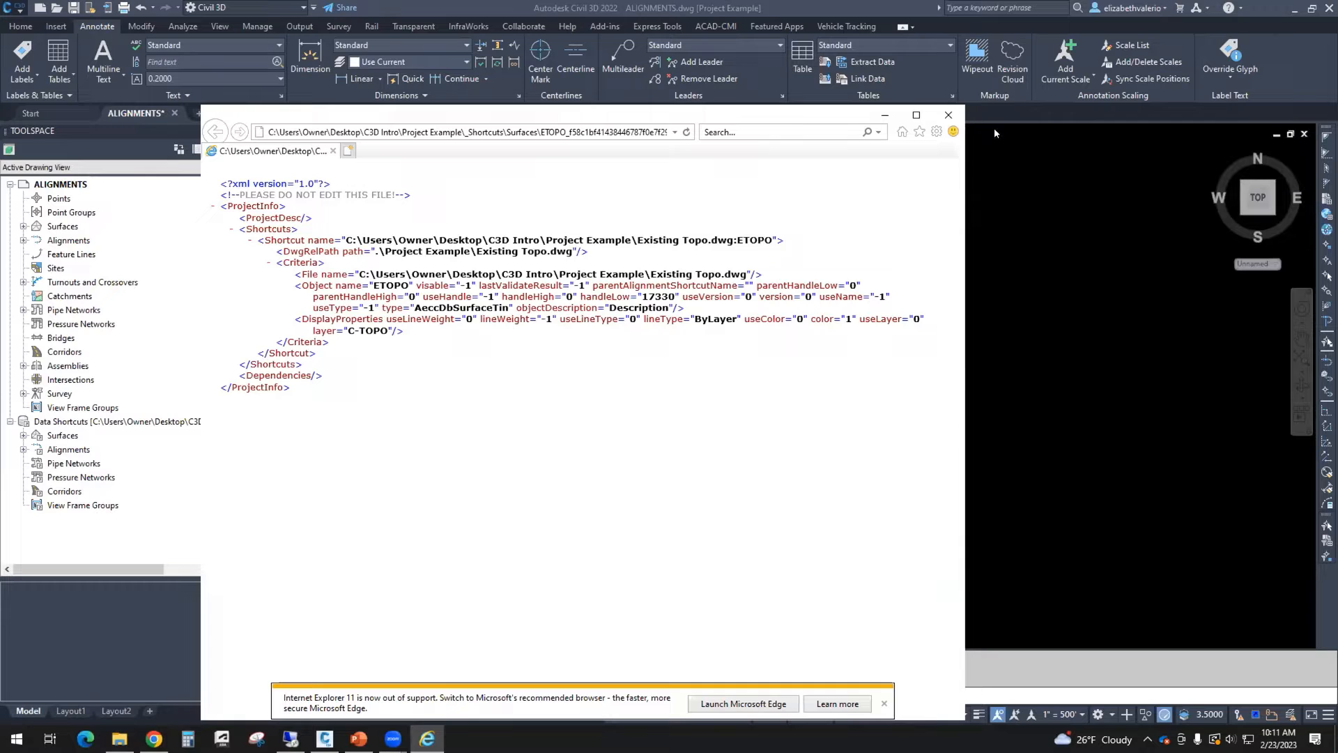
click(946, 115)
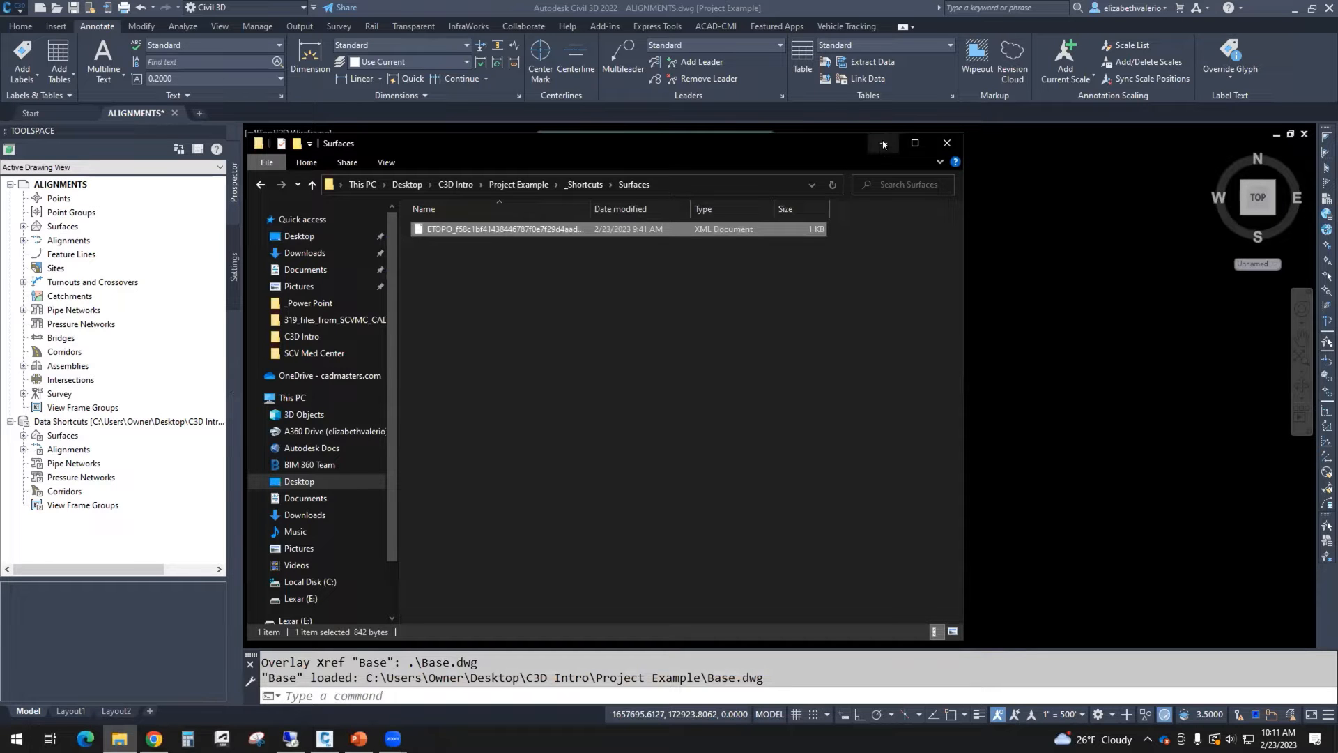
click(519, 184)
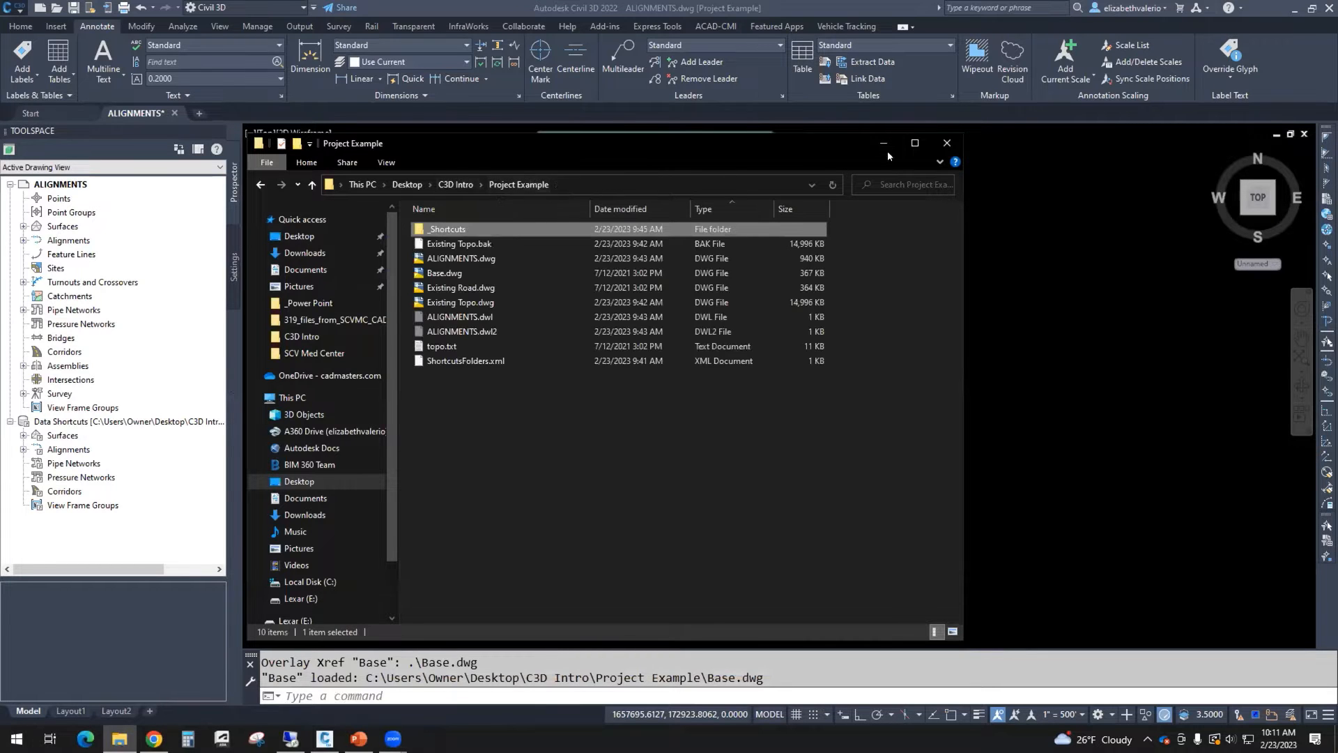
click(882, 143)
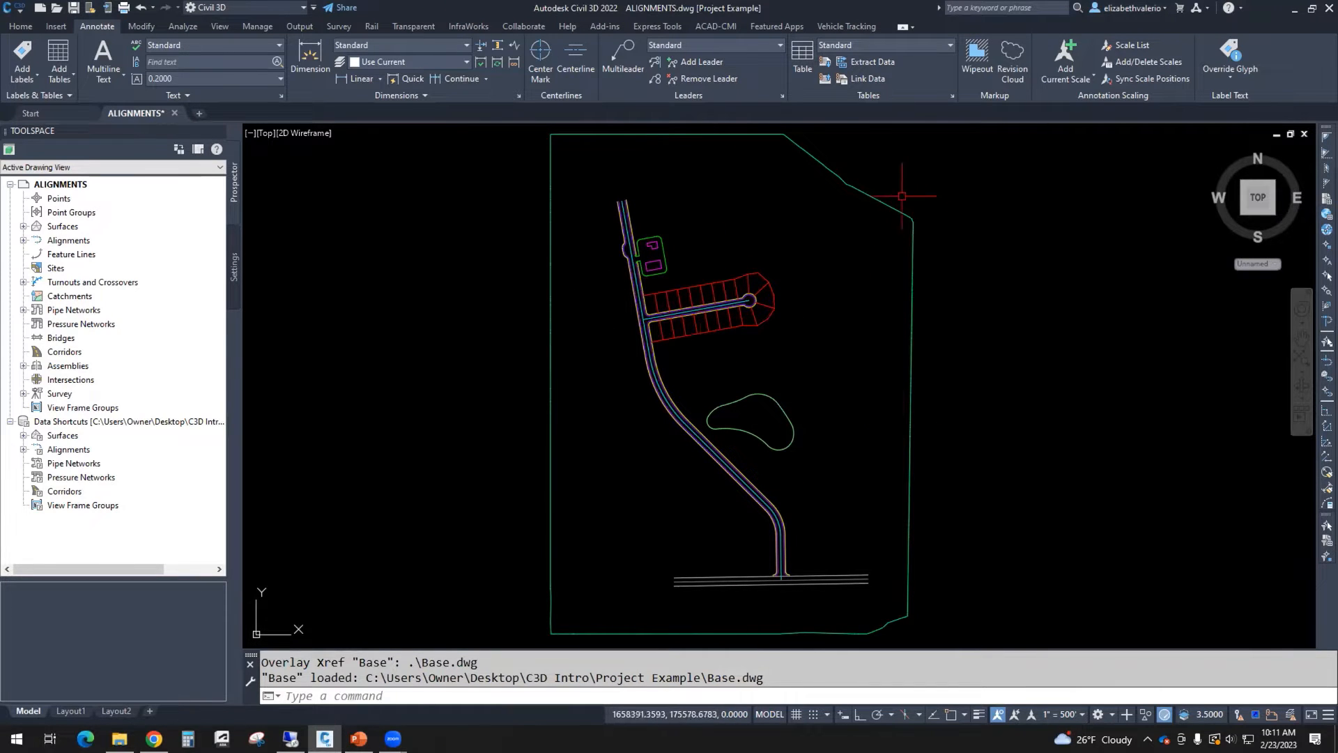
Step: Select the ETOPO surface boundary to identify it, then inspect the referenced road layout
click(913, 227)
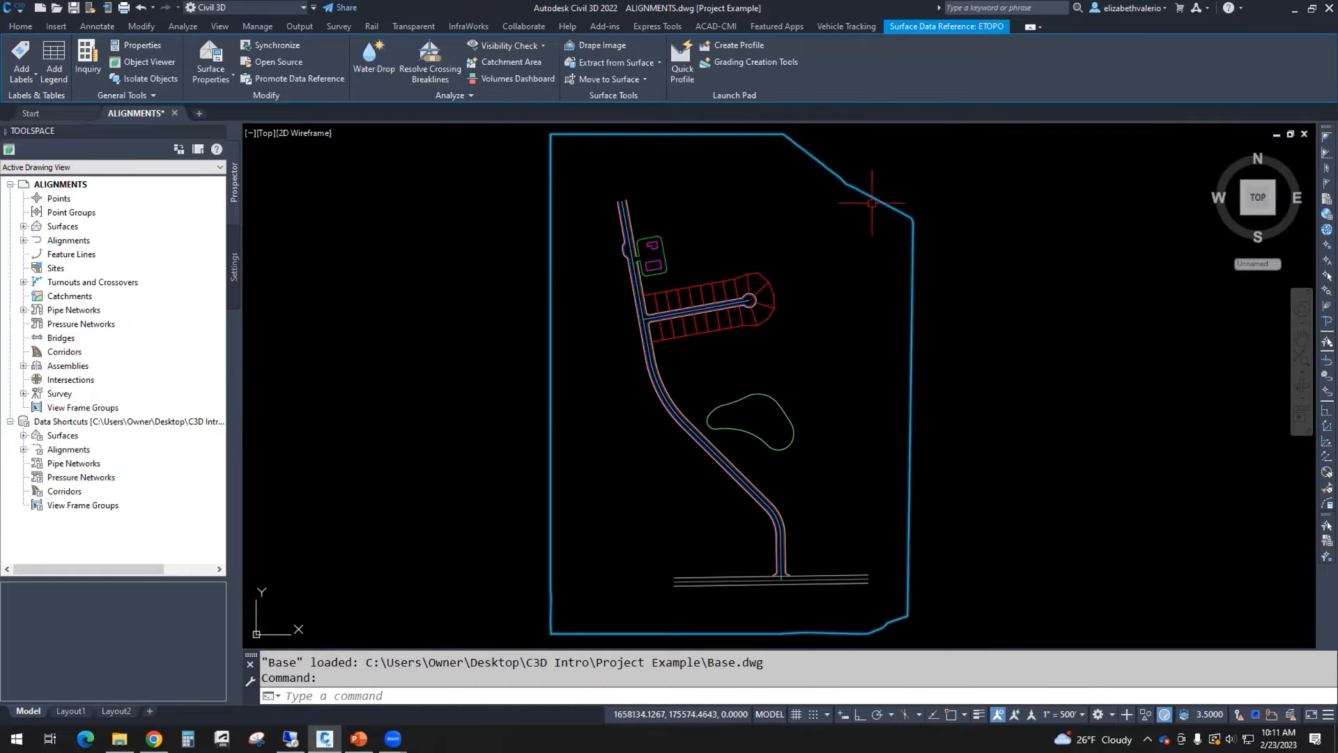
key(Escape)
key(Escape)
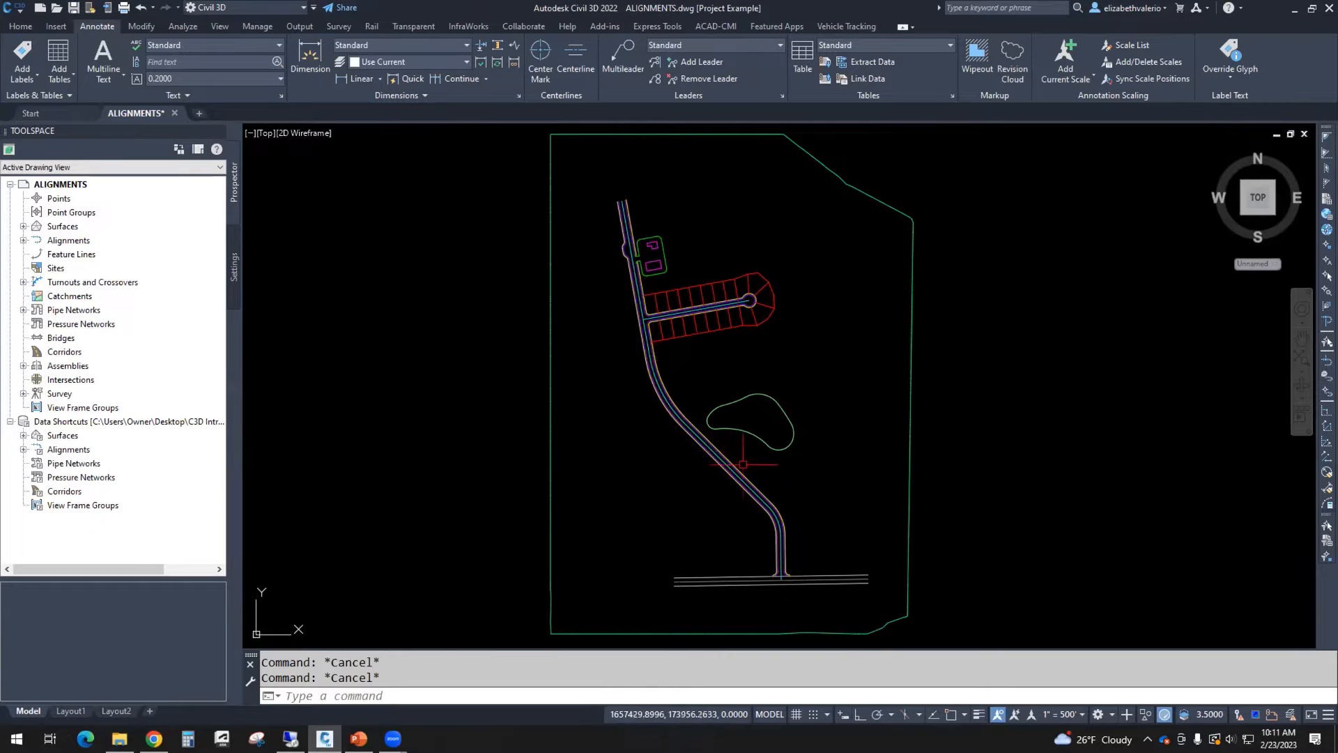
scroll(702, 299, up, 4)
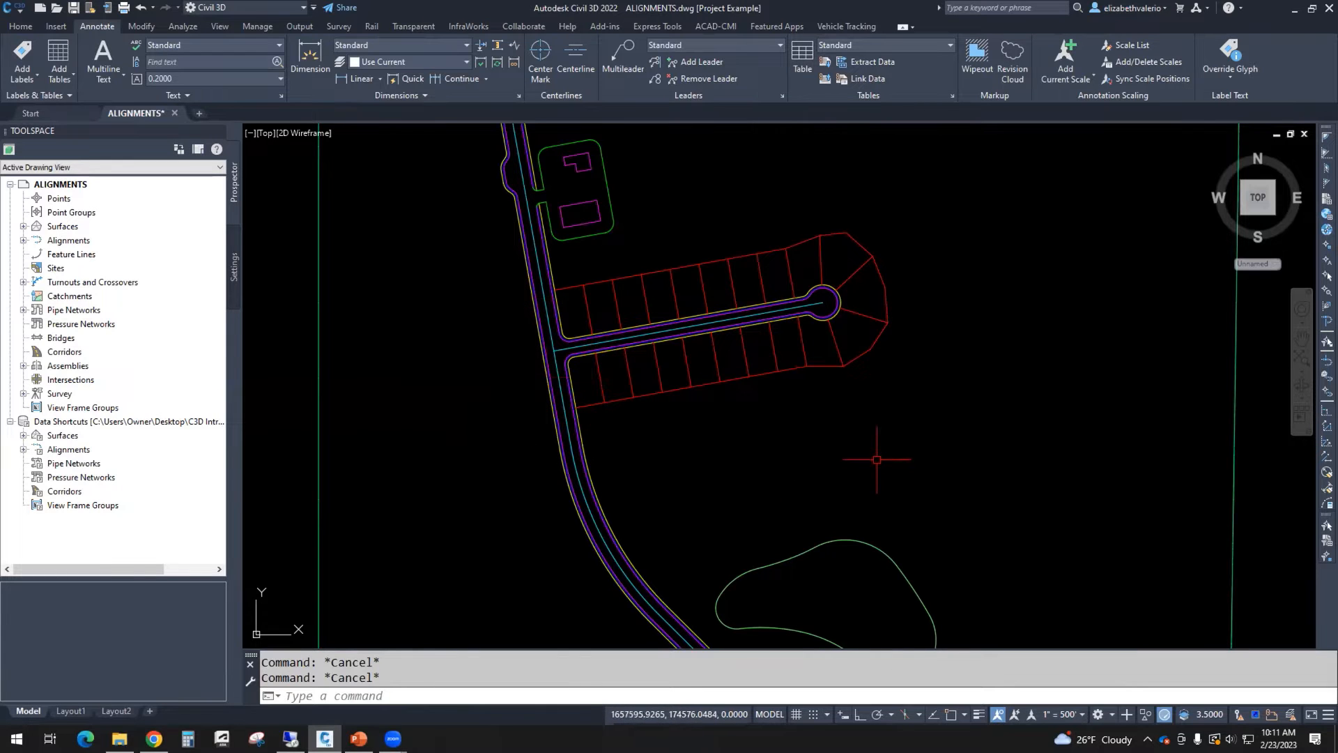
scroll(872, 457, down, 5)
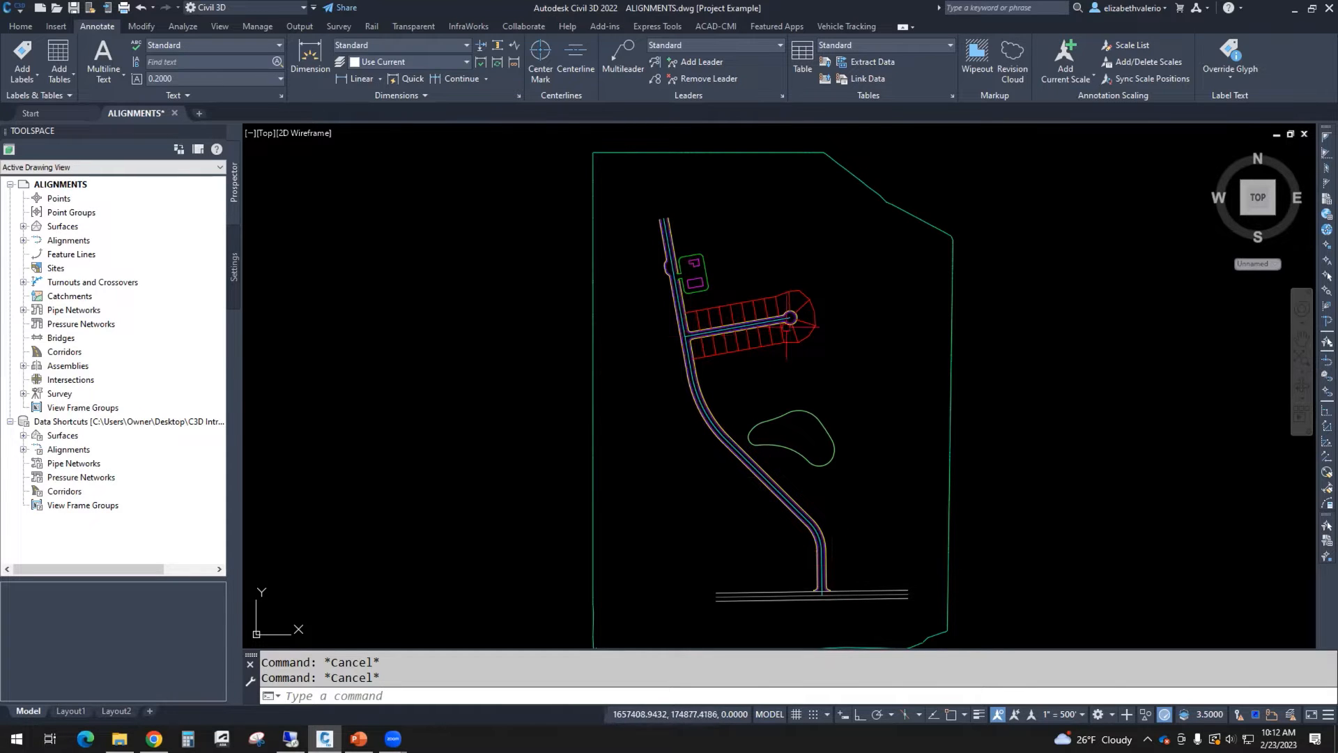
middle_drag(855, 377, 795, 360)
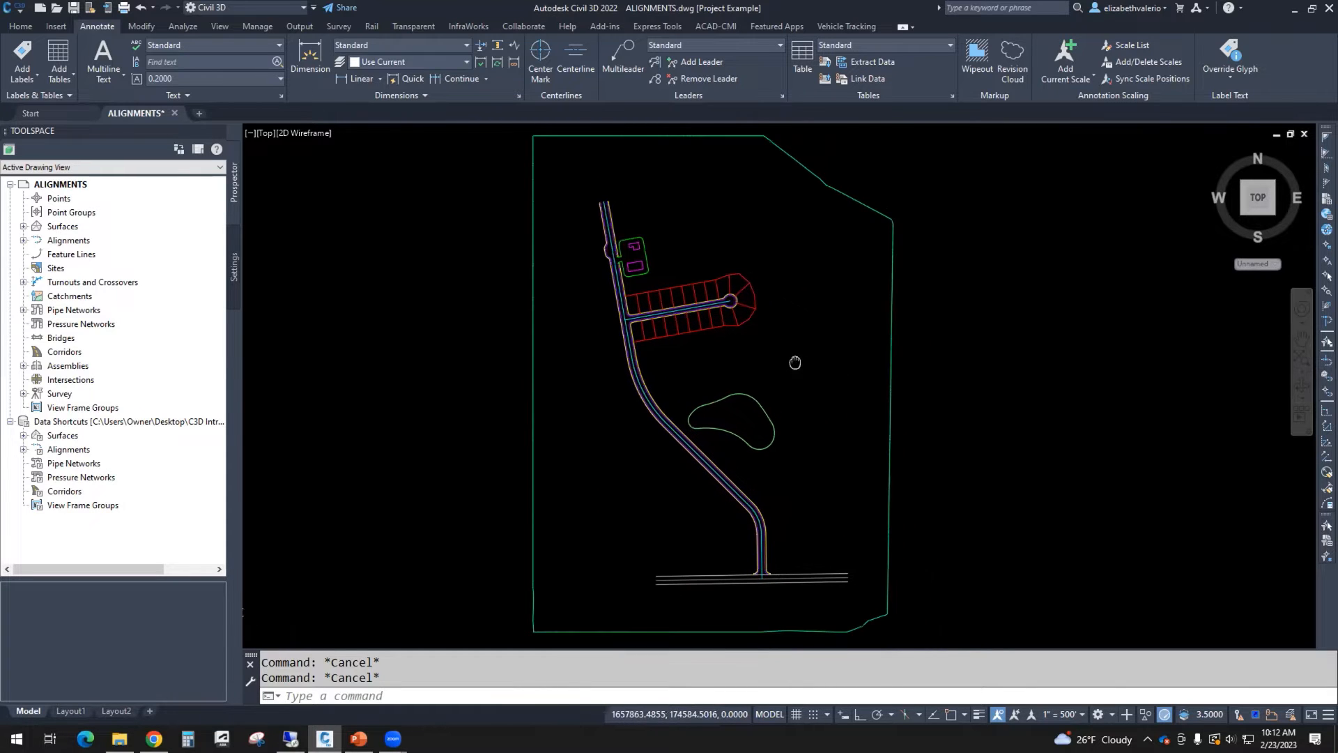
Step: Start Create Alignment from Objects using the Xref option and select the main street centerline in the Base reference
click(17, 25)
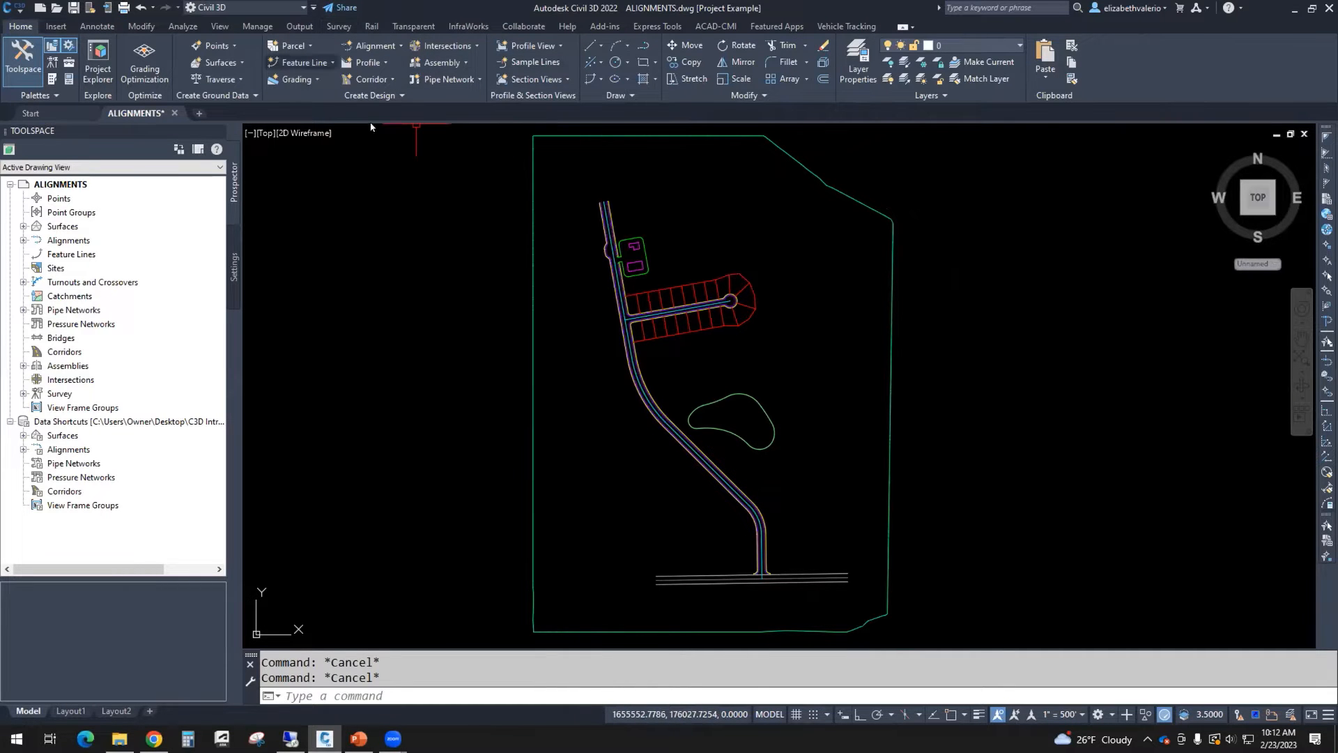
click(397, 47)
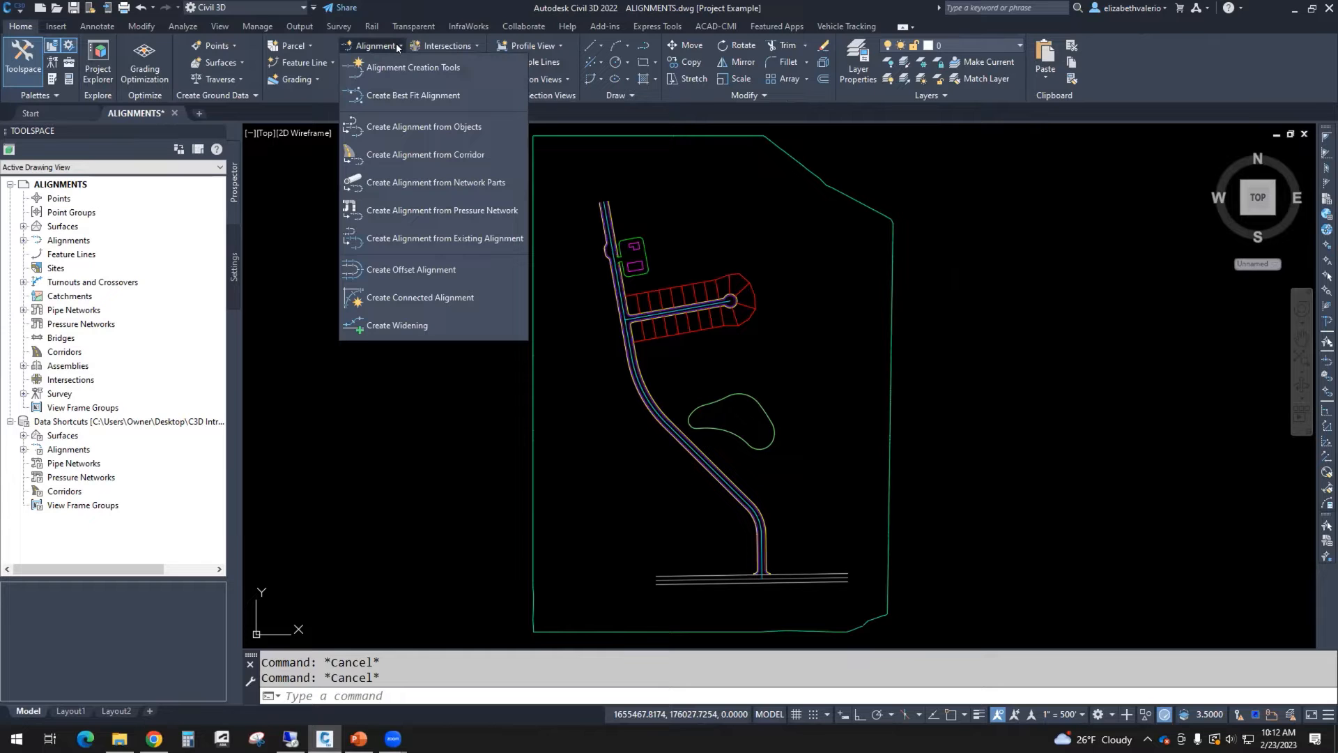
click(464, 128)
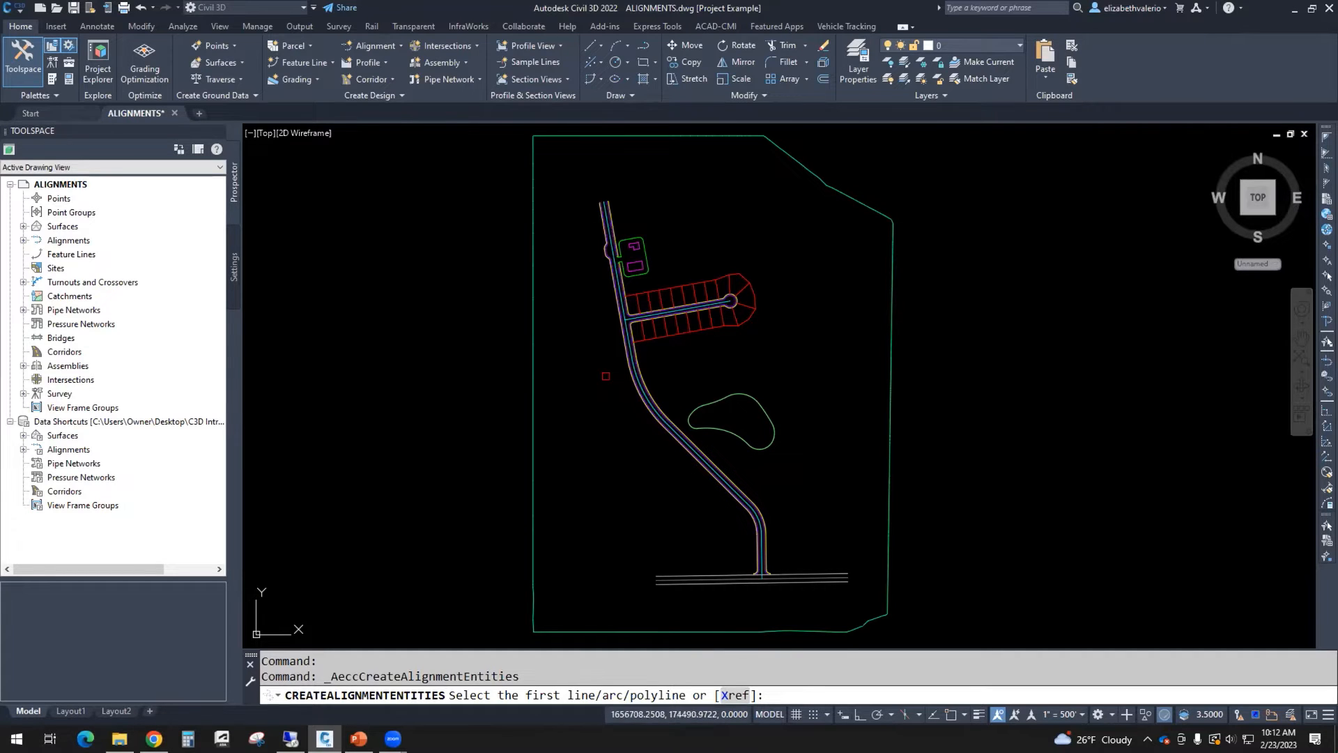
click(733, 695)
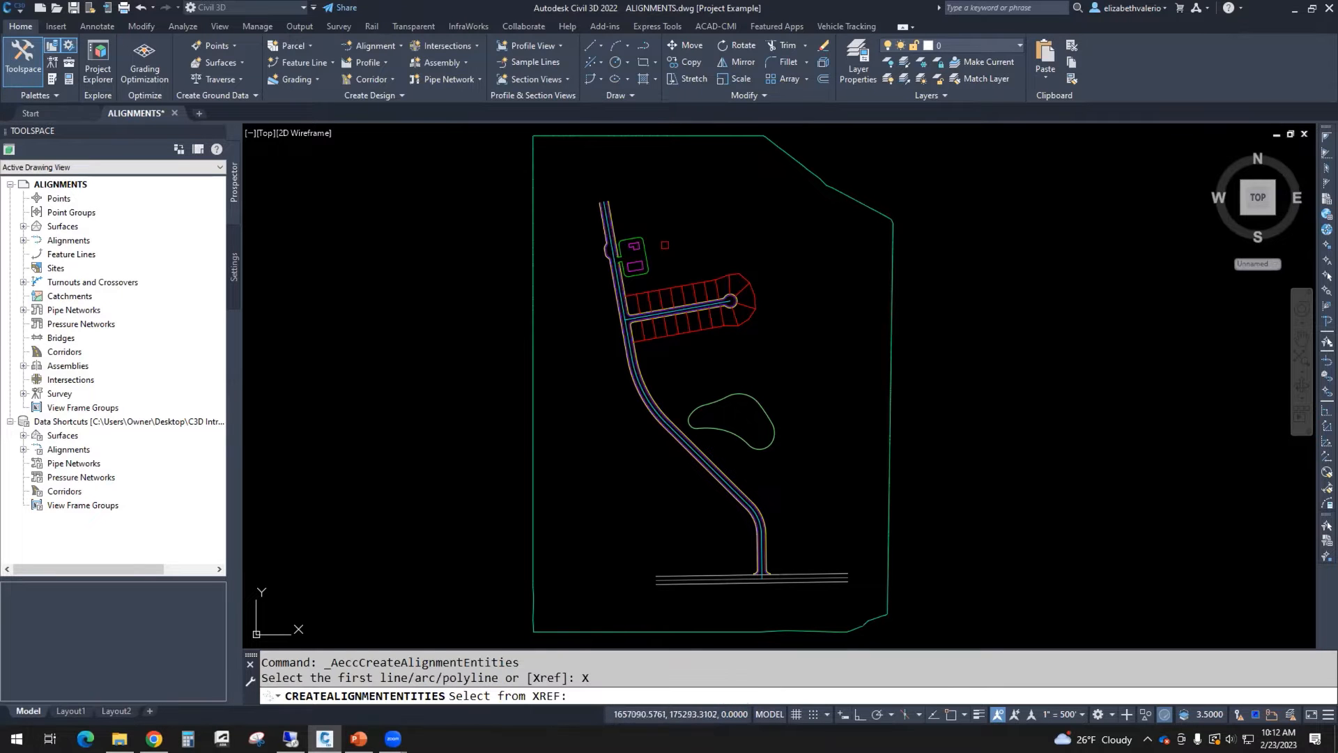
scroll(620, 296, up, 6)
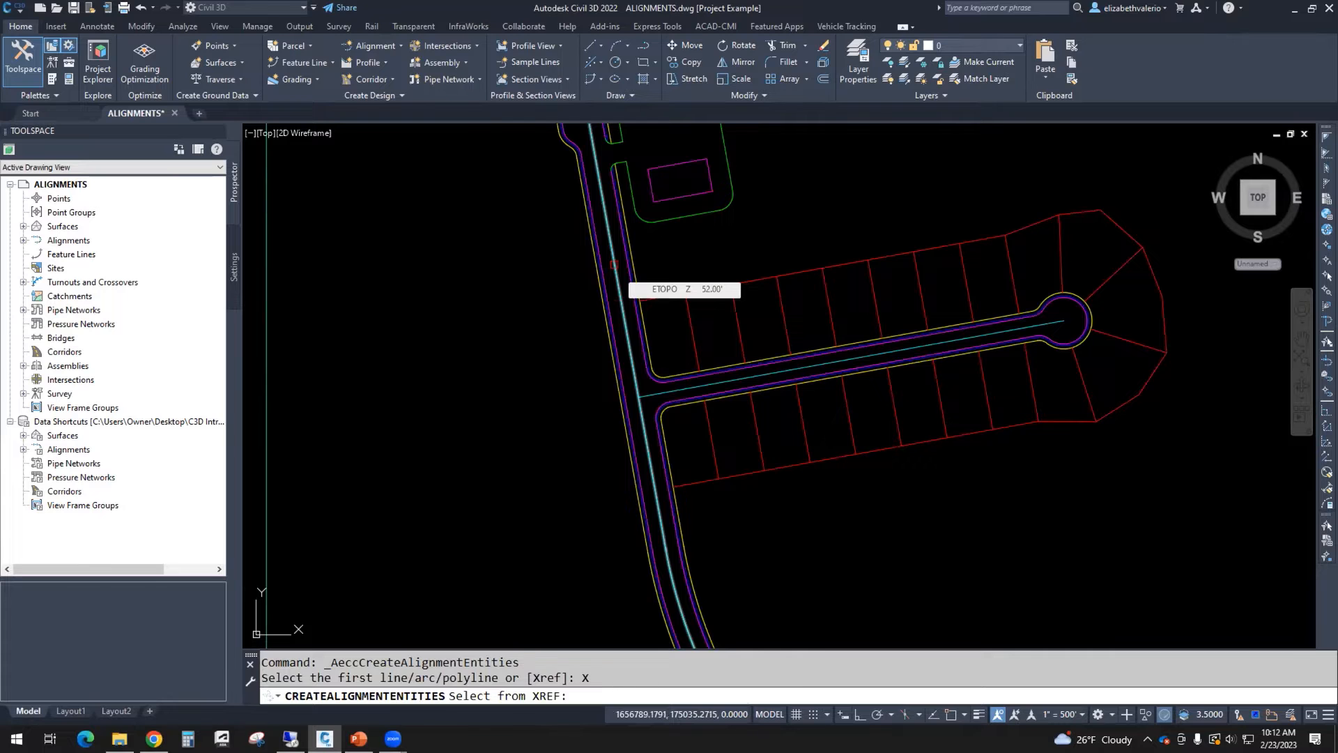
click(614, 264)
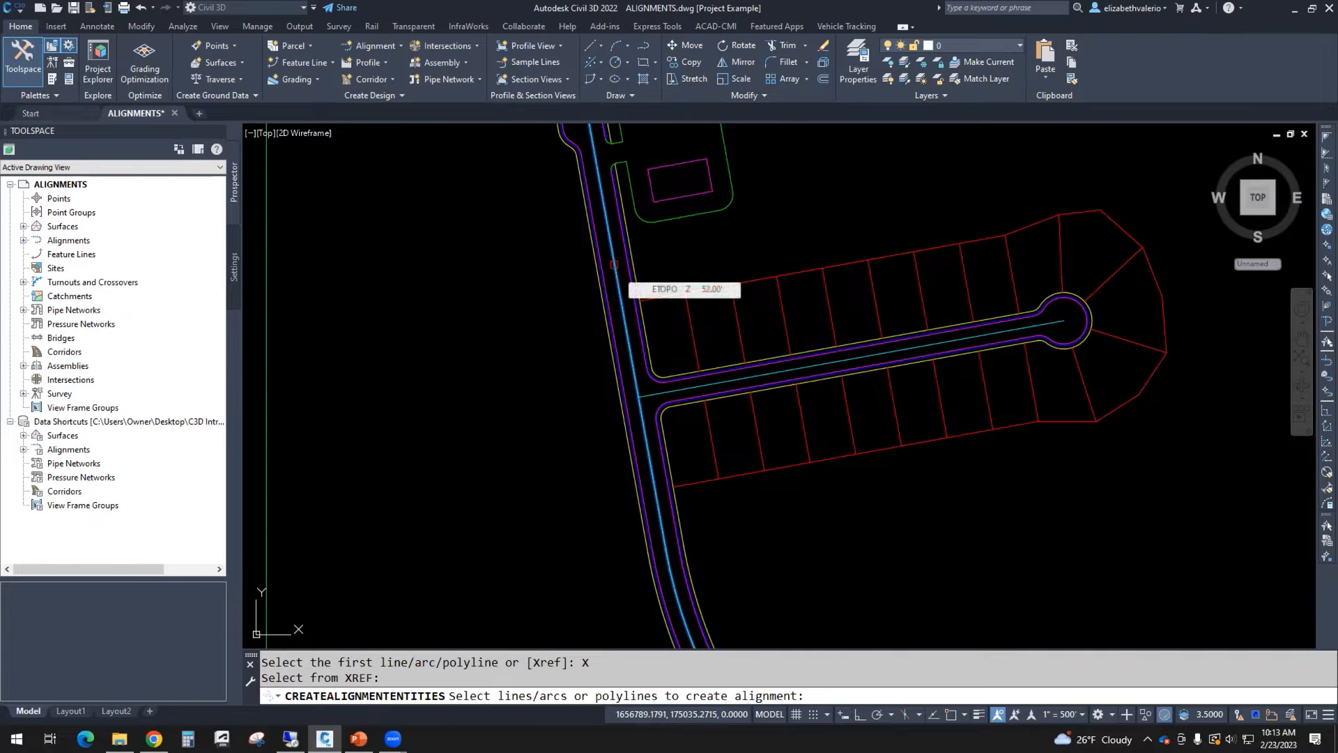
key(Return)
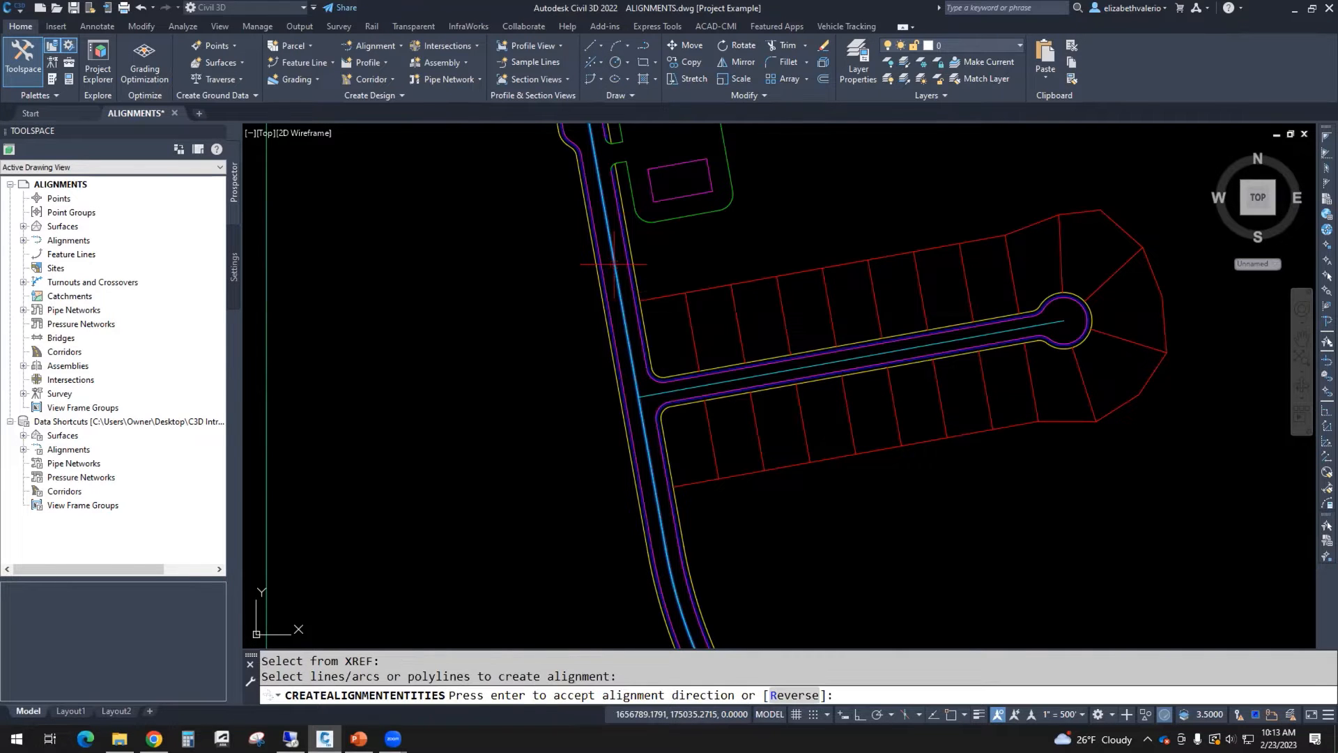
Step: Accept the default alignment direction for the selected main street centerline
scroll(792, 443, down, 4)
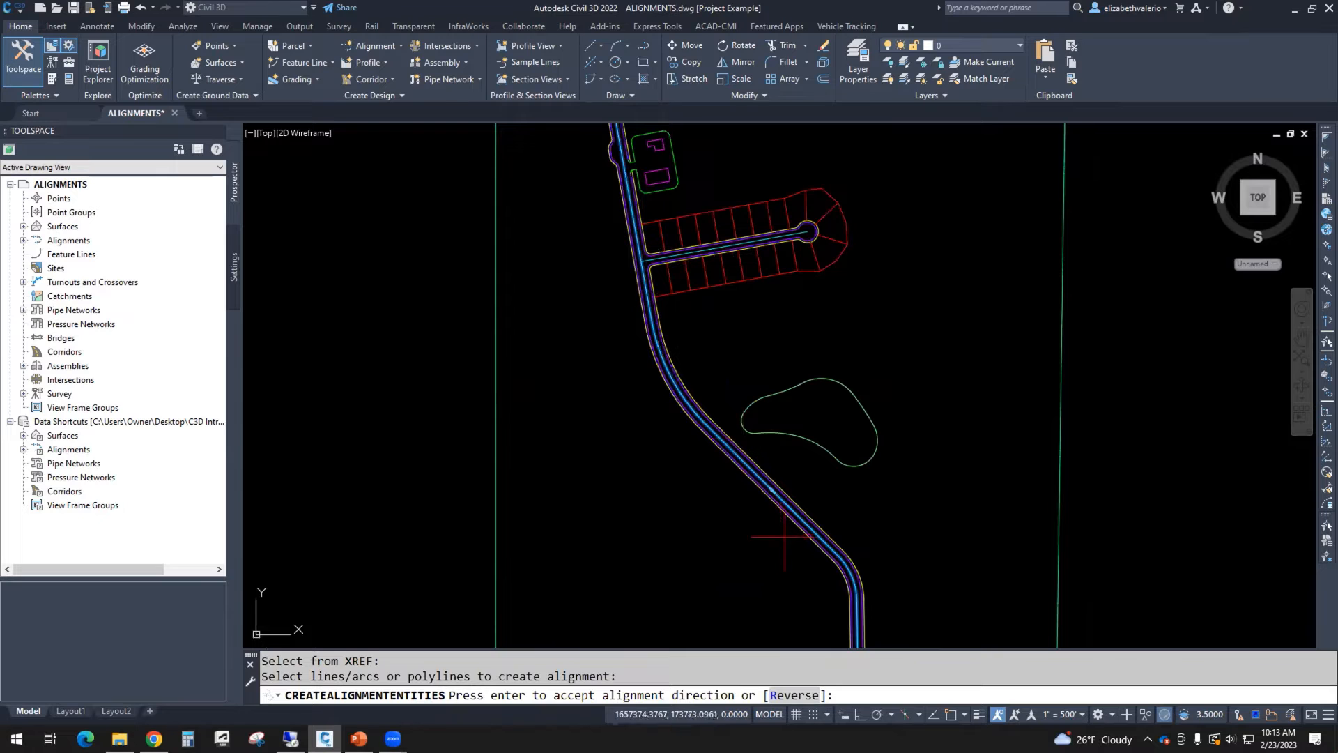
scroll(784, 511, up, 3)
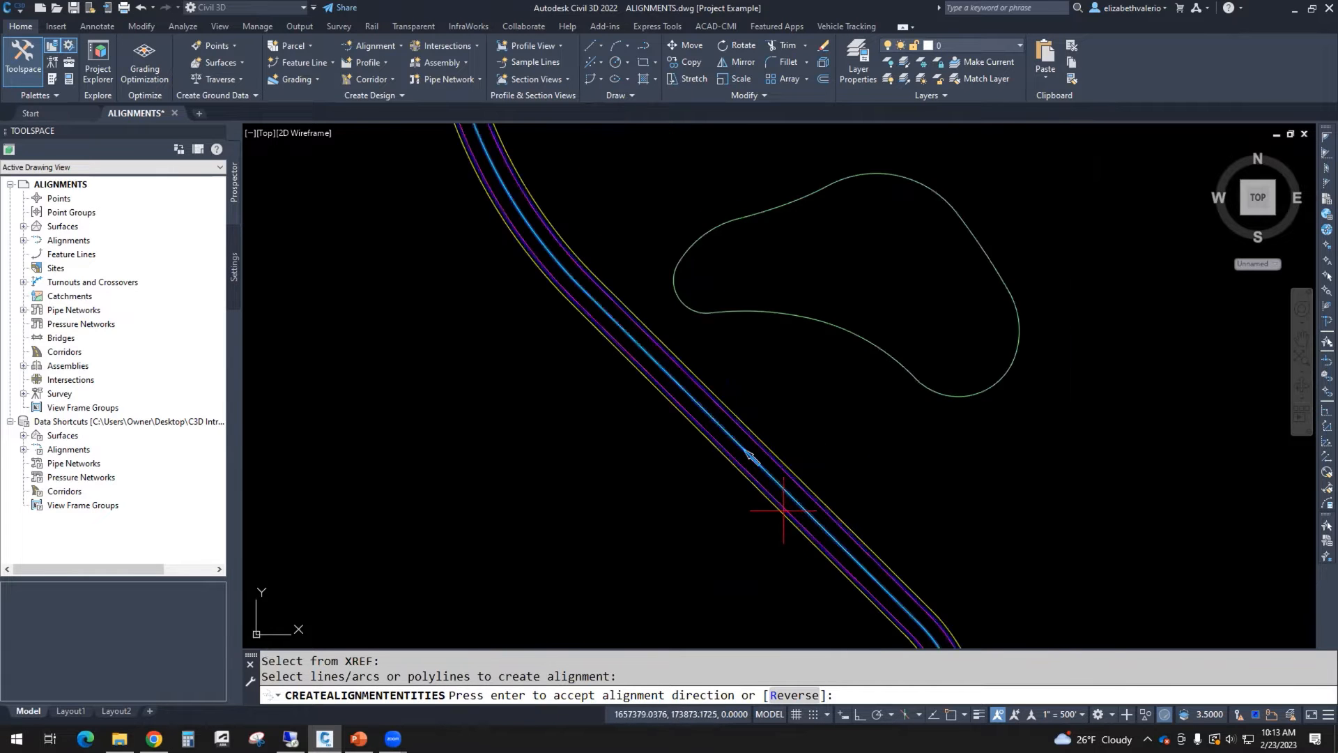
scroll(767, 487, up, 3)
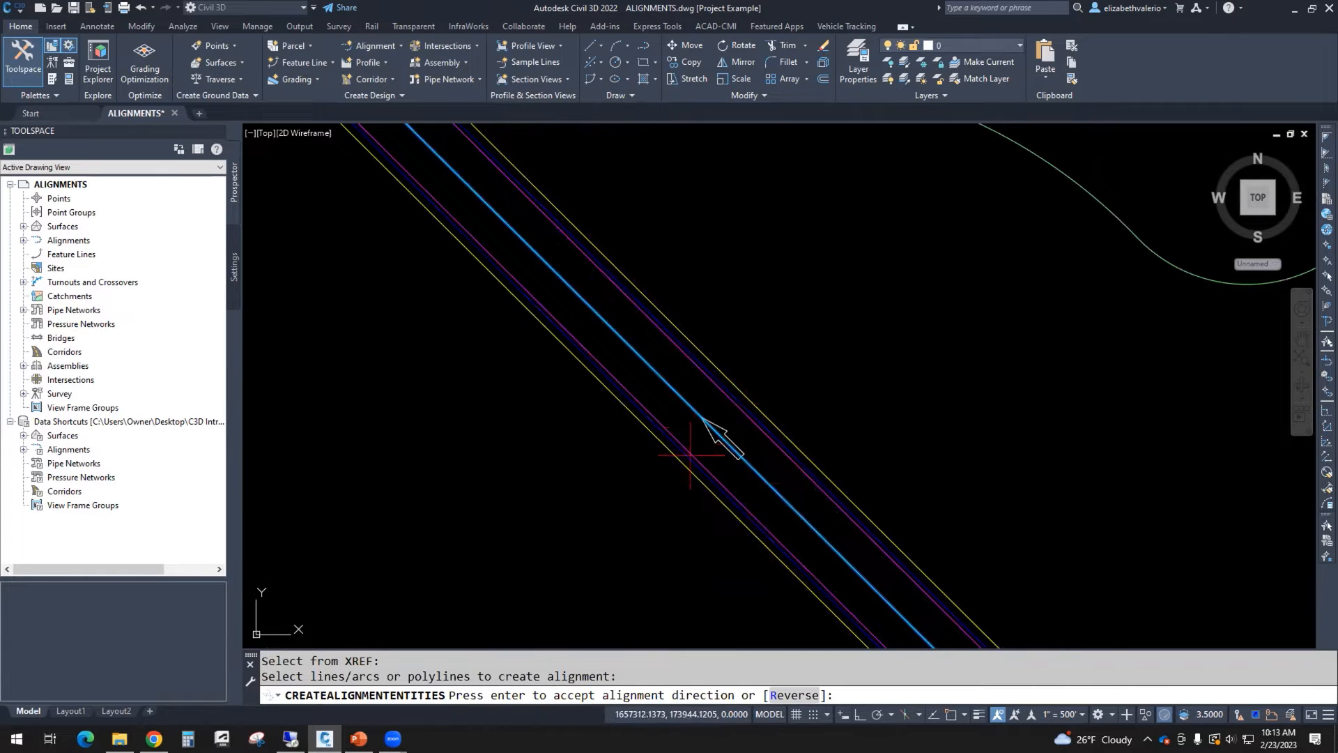
middle_drag(716, 437, 706, 388)
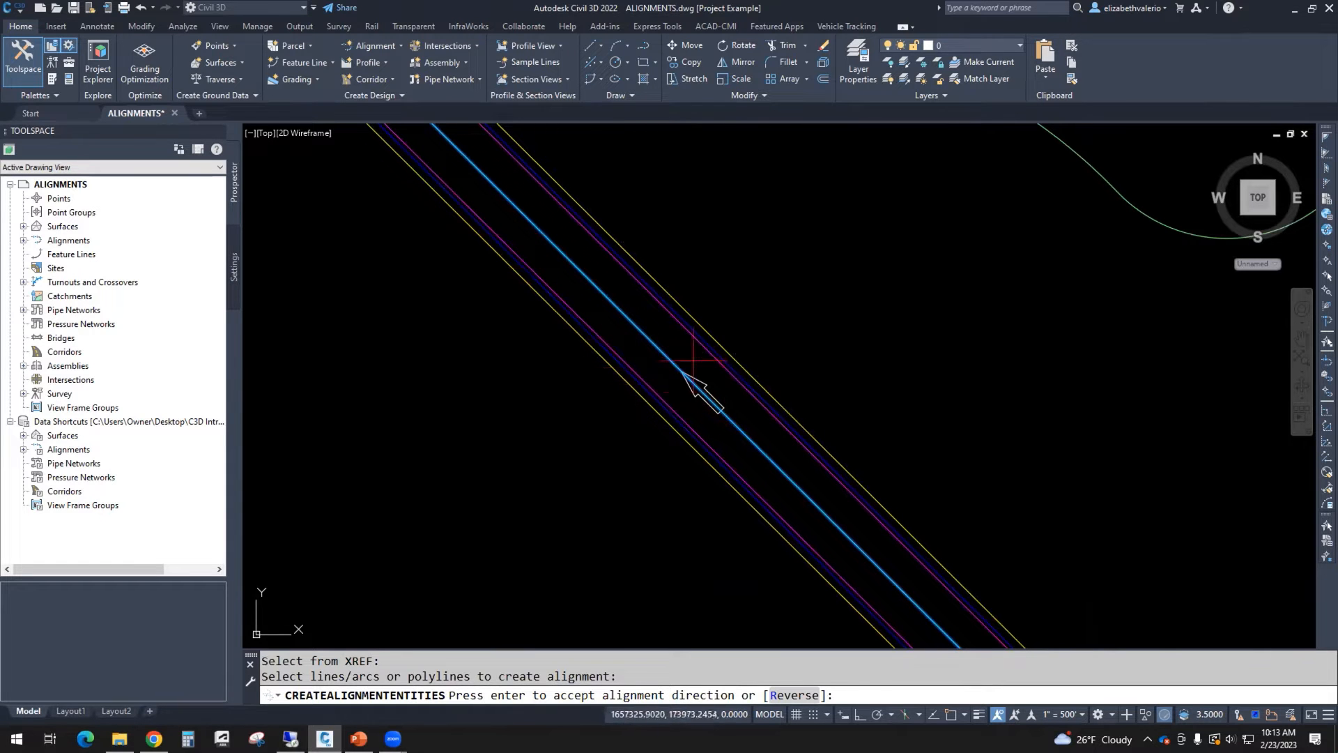
scroll(634, 347, down, 5)
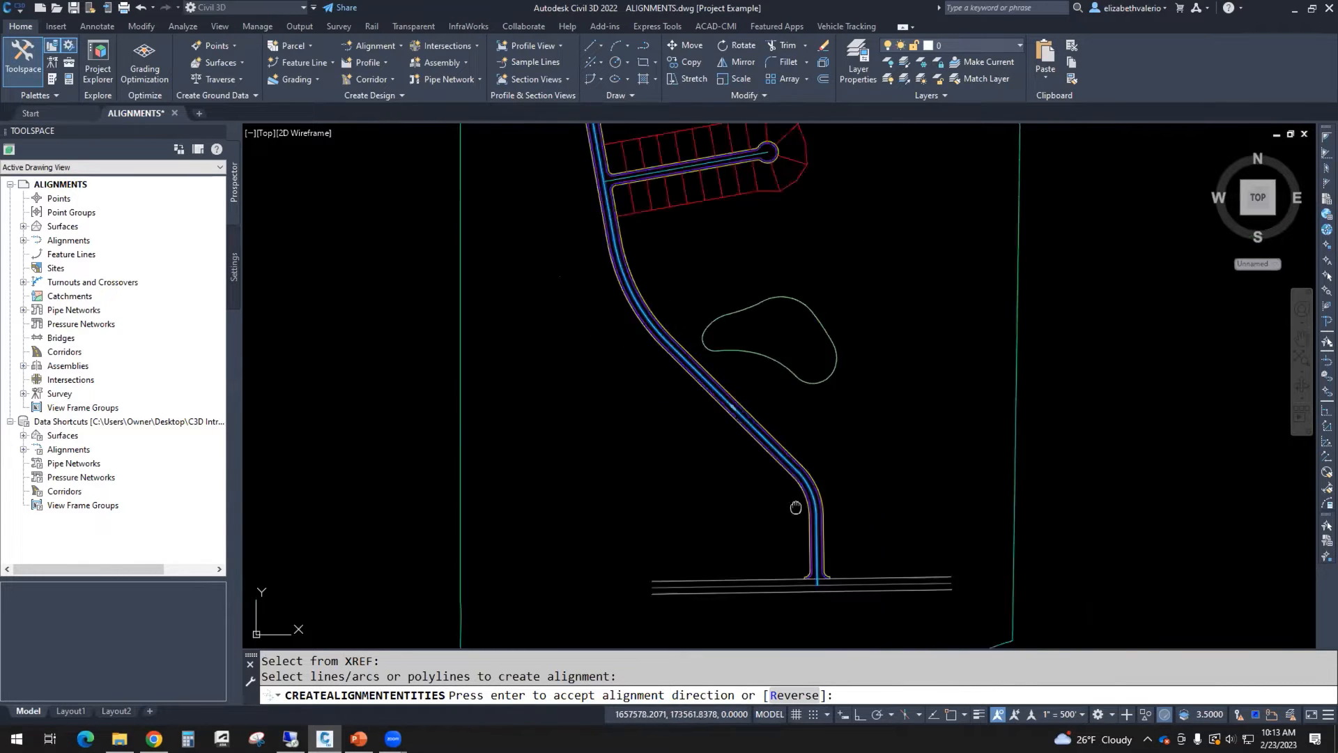
middle_drag(697, 320, 771, 591)
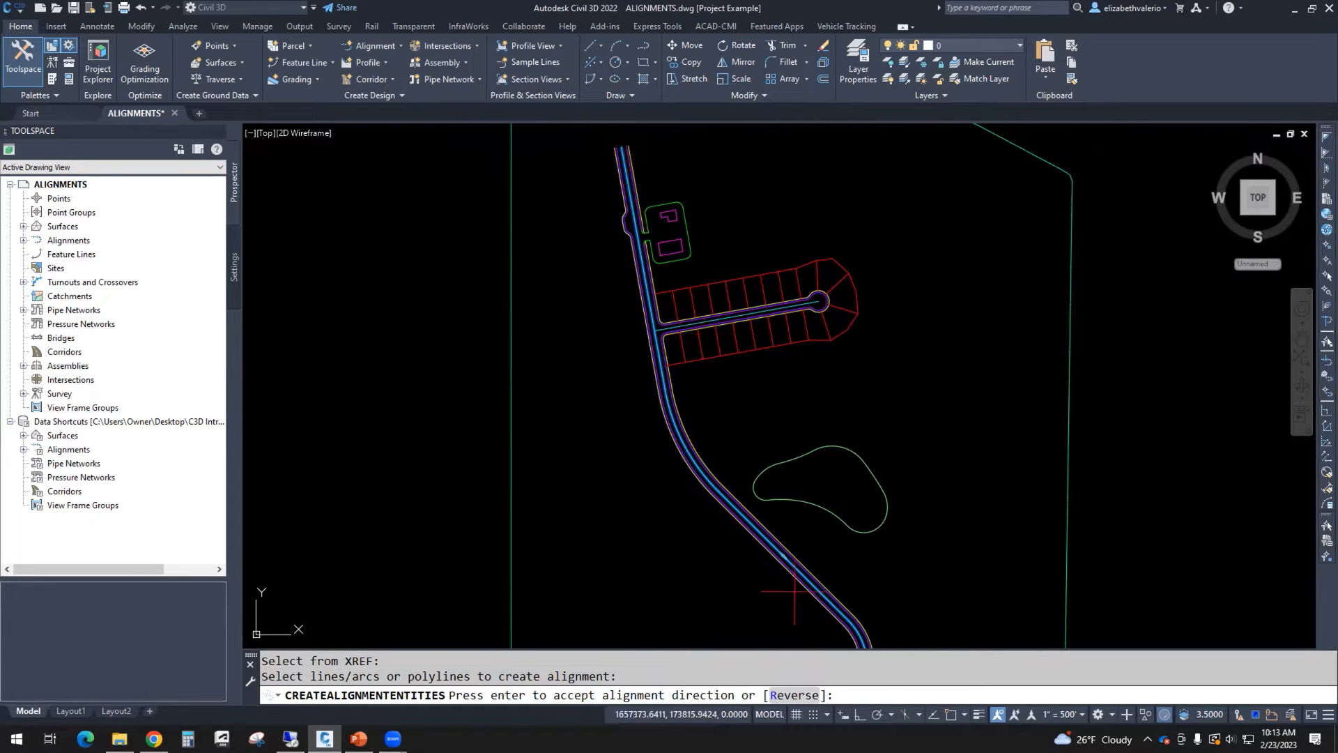
scroll(784, 599, up, 8)
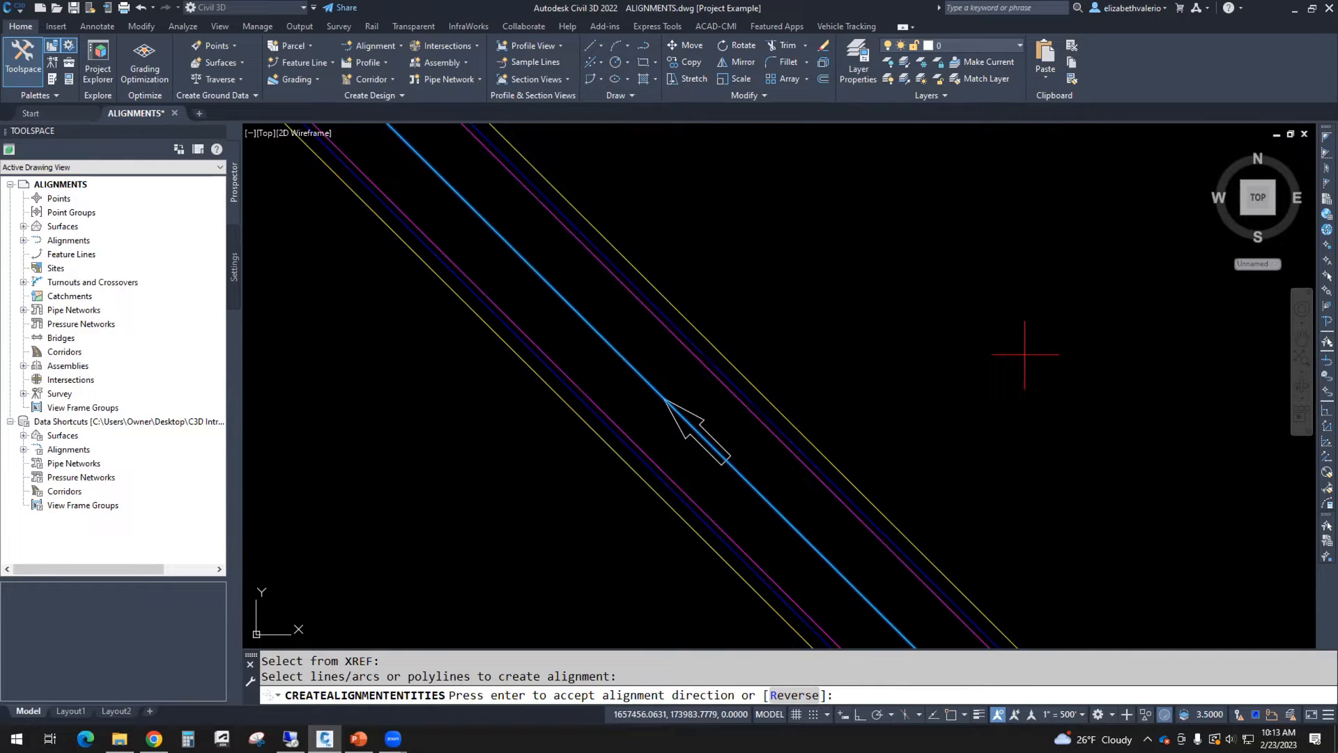
key(Return)
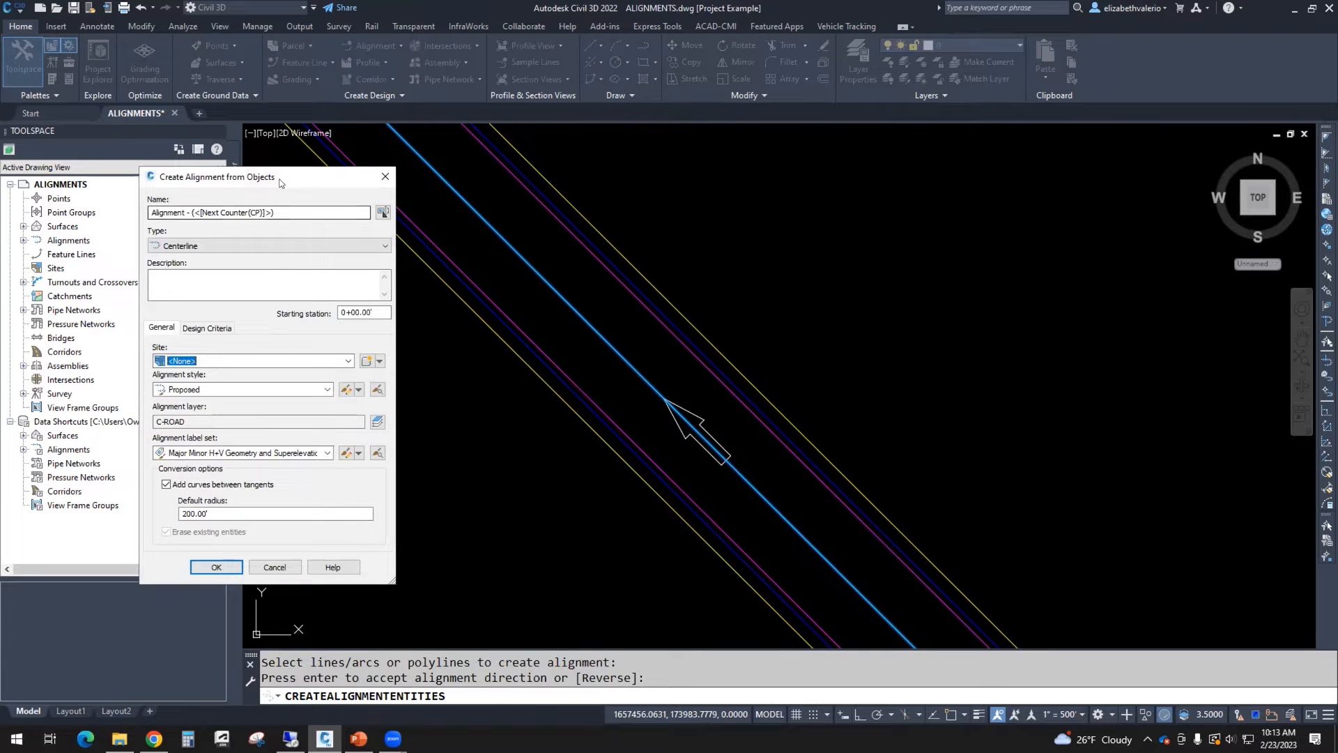
Step: Name the alignment MAIN STREE ALIGN, keeping the Centerline type, no site and the Proposed style
mouse_move(327, 181)
mouse_down()
mouse_move(1051, 176)
mouse_move(1012, 207)
mouse_move(783, 209)
mouse_up()
text(M)
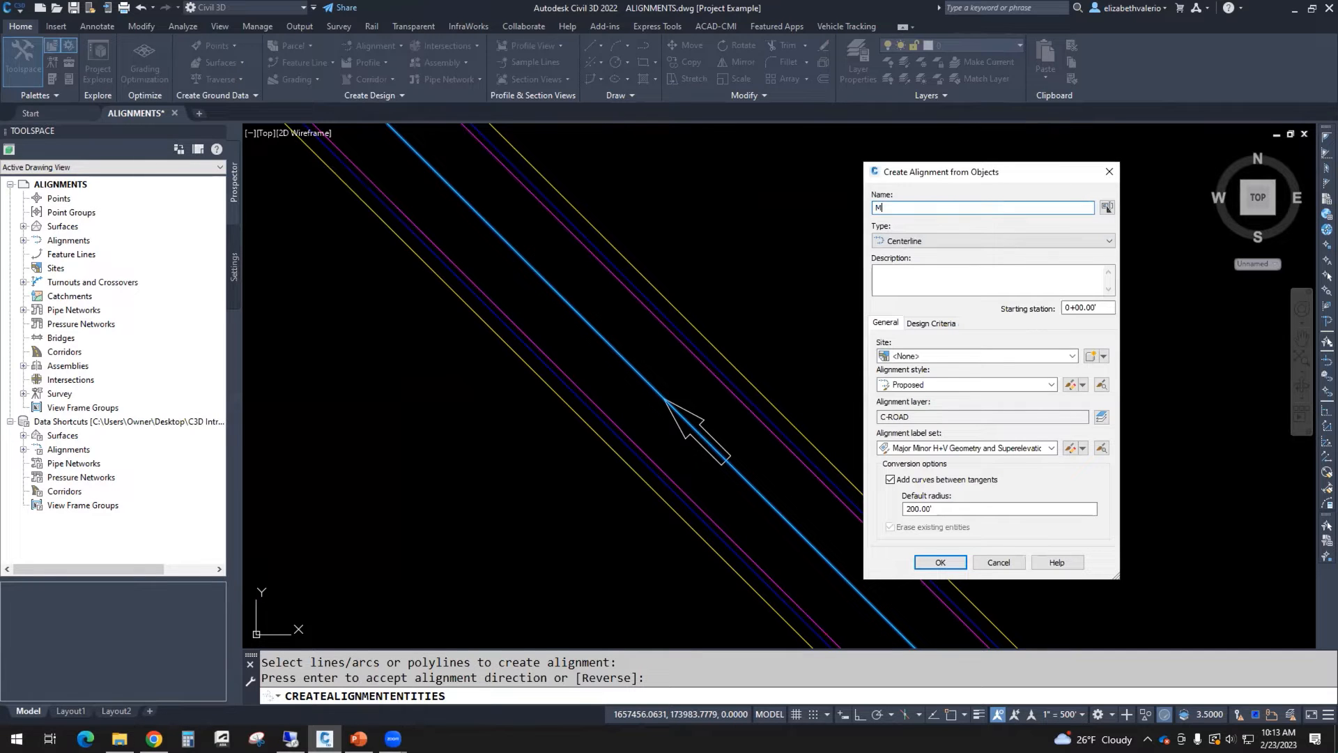
text(AIN STREE ALIGN)
click(939, 241)
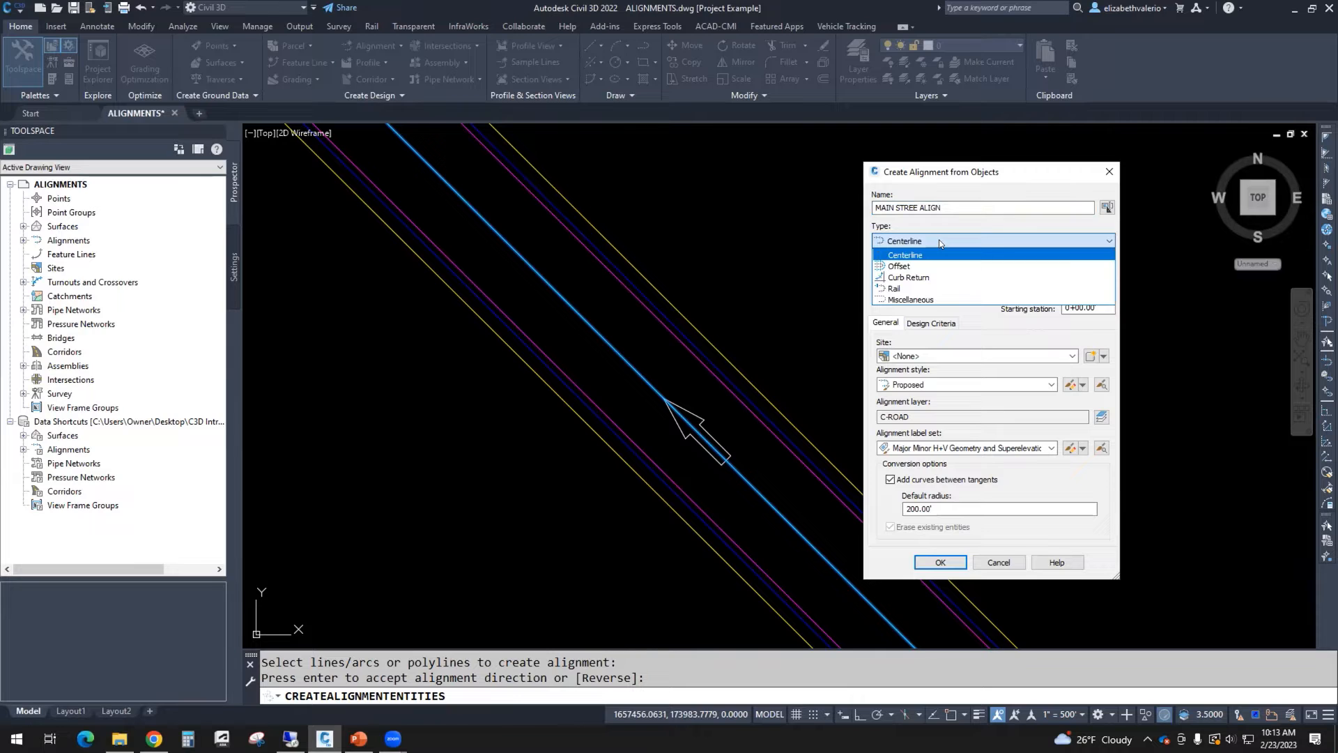
click(939, 240)
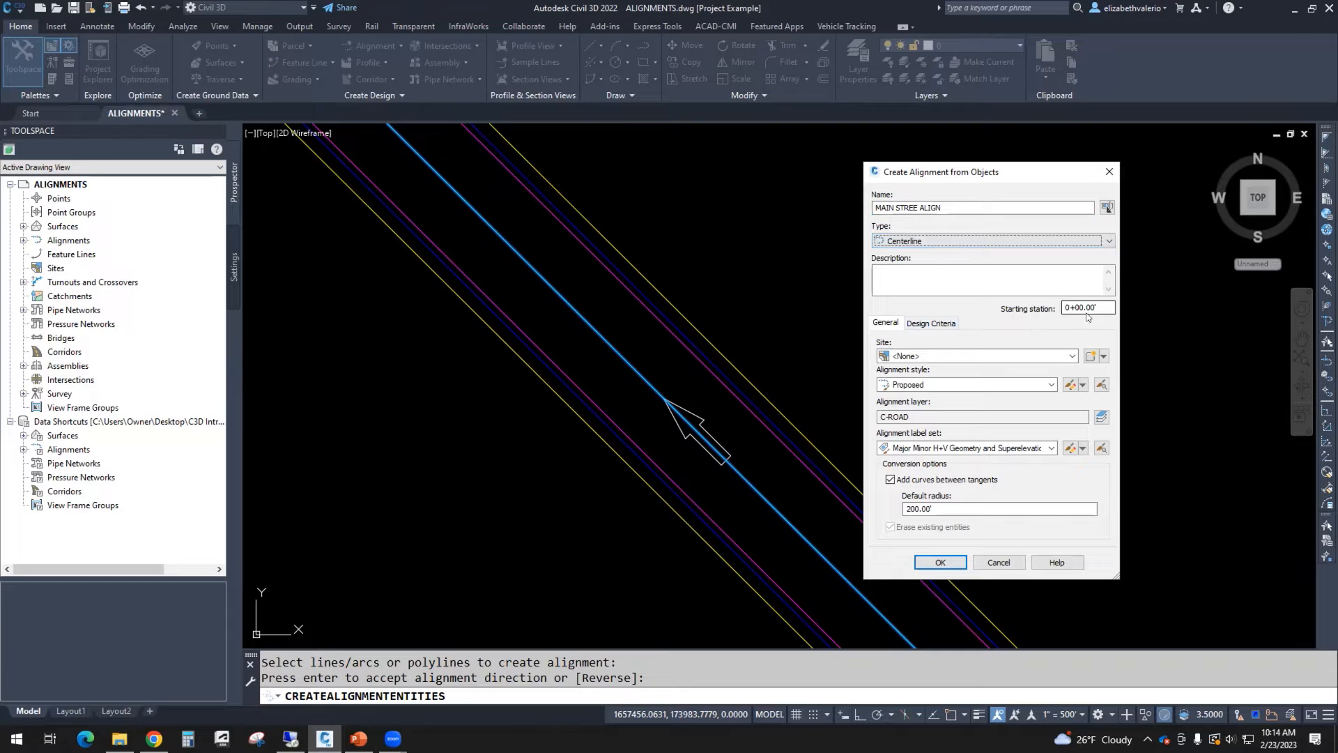
click(934, 356)
click(934, 357)
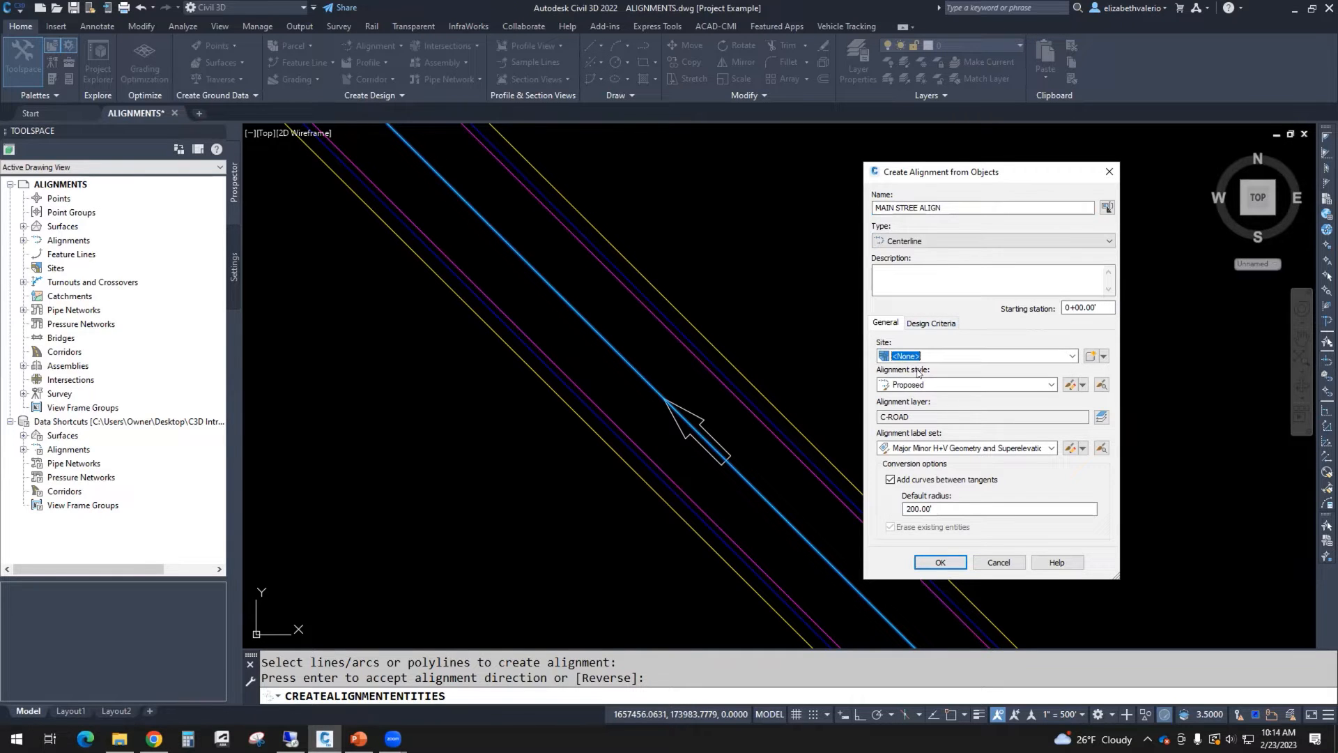
click(927, 387)
click(941, 386)
Step: Try adding the suffix -MAIN ST to the alignment layer name in the Object Layer dialog
click(1100, 417)
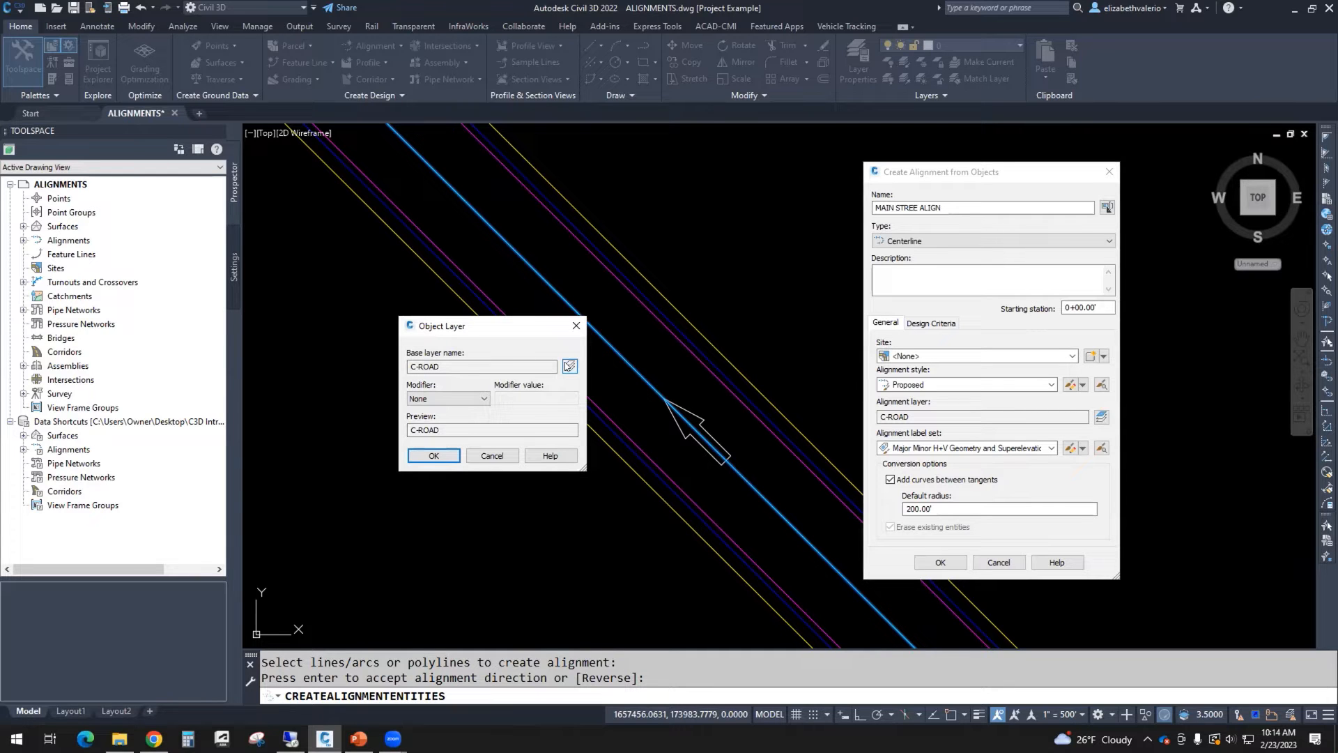
click(484, 399)
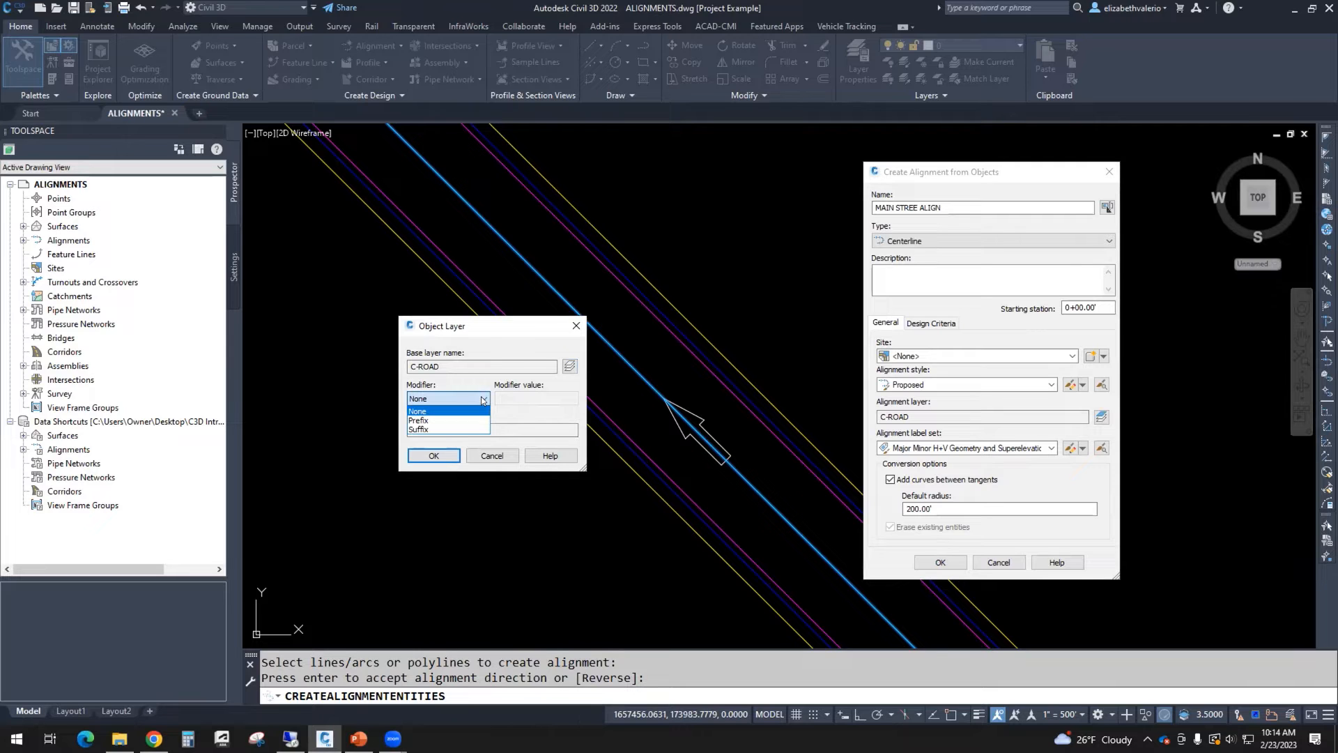
click(427, 430)
click(518, 396)
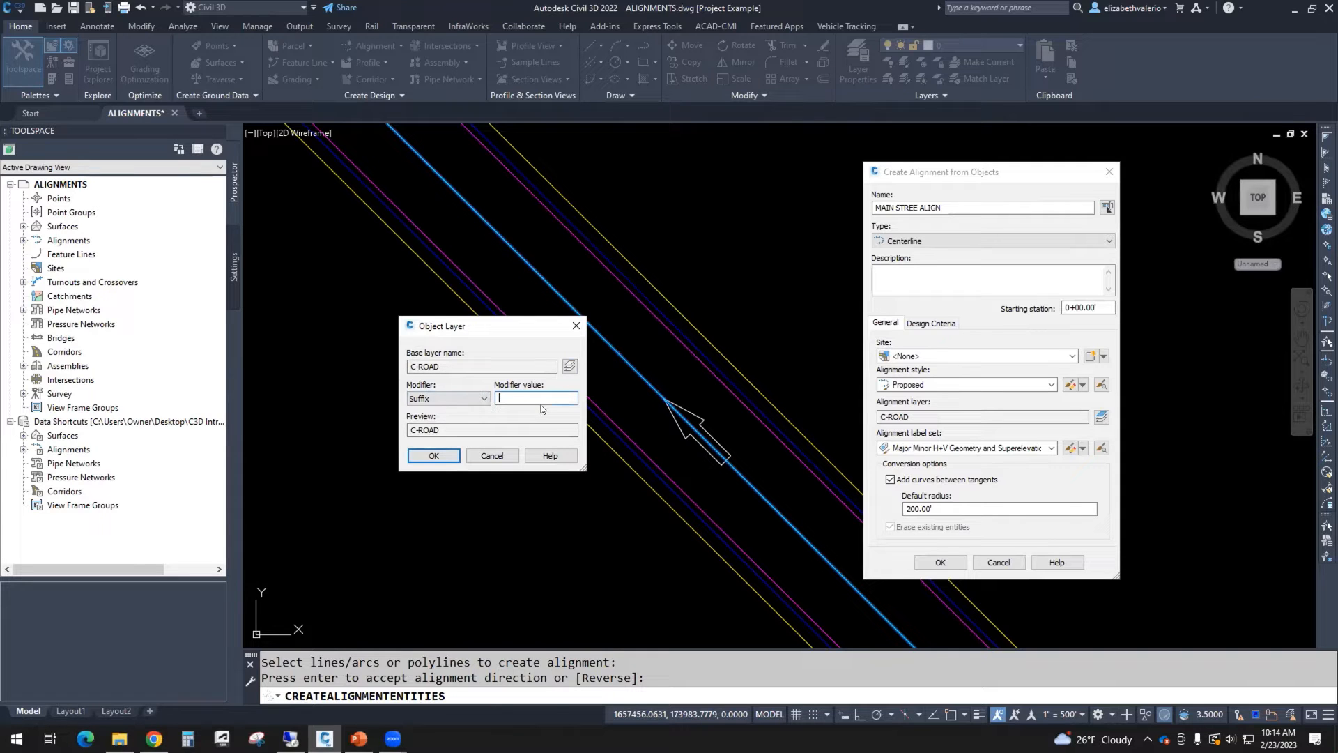
text(-MAIN ST)
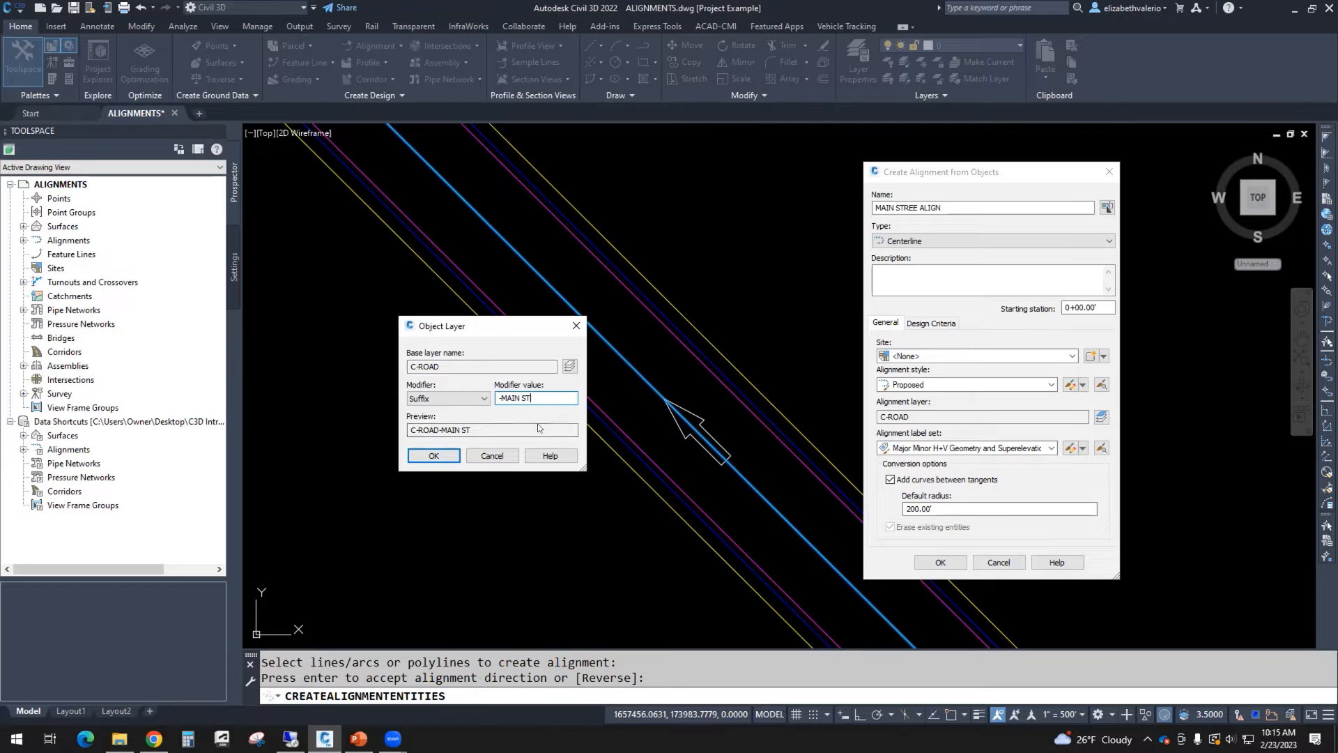
drag(498, 398, 503, 400)
click(554, 396)
click(493, 456)
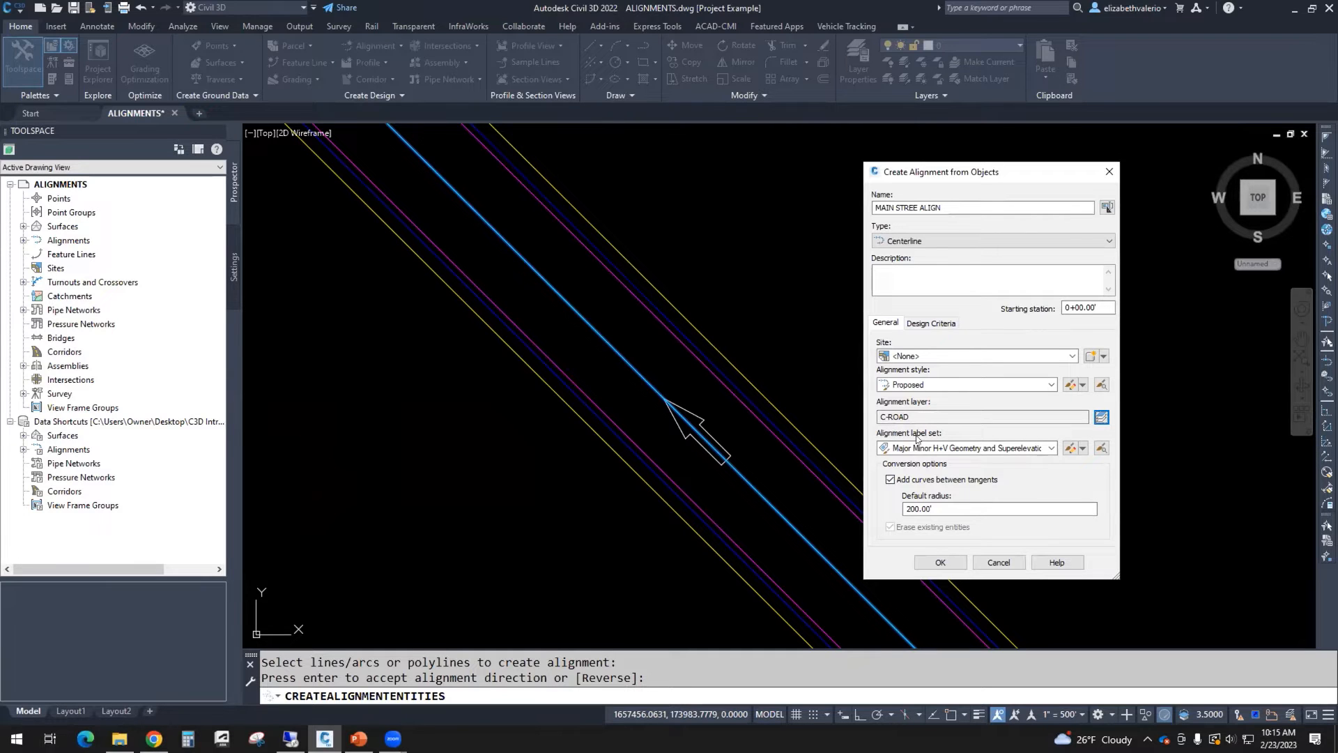
Step: Set the label set to Major and Minor only, turn off curves between tangents, and create the alignment
click(1050, 450)
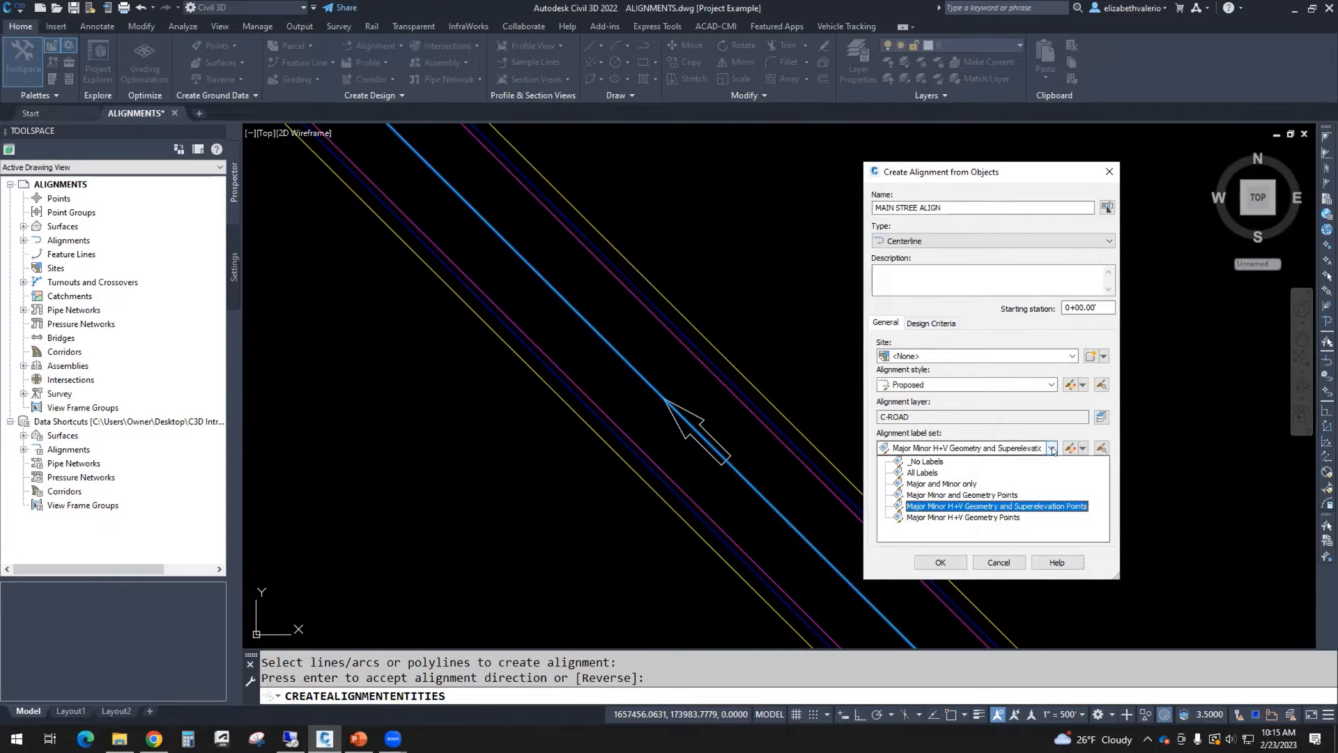
click(966, 487)
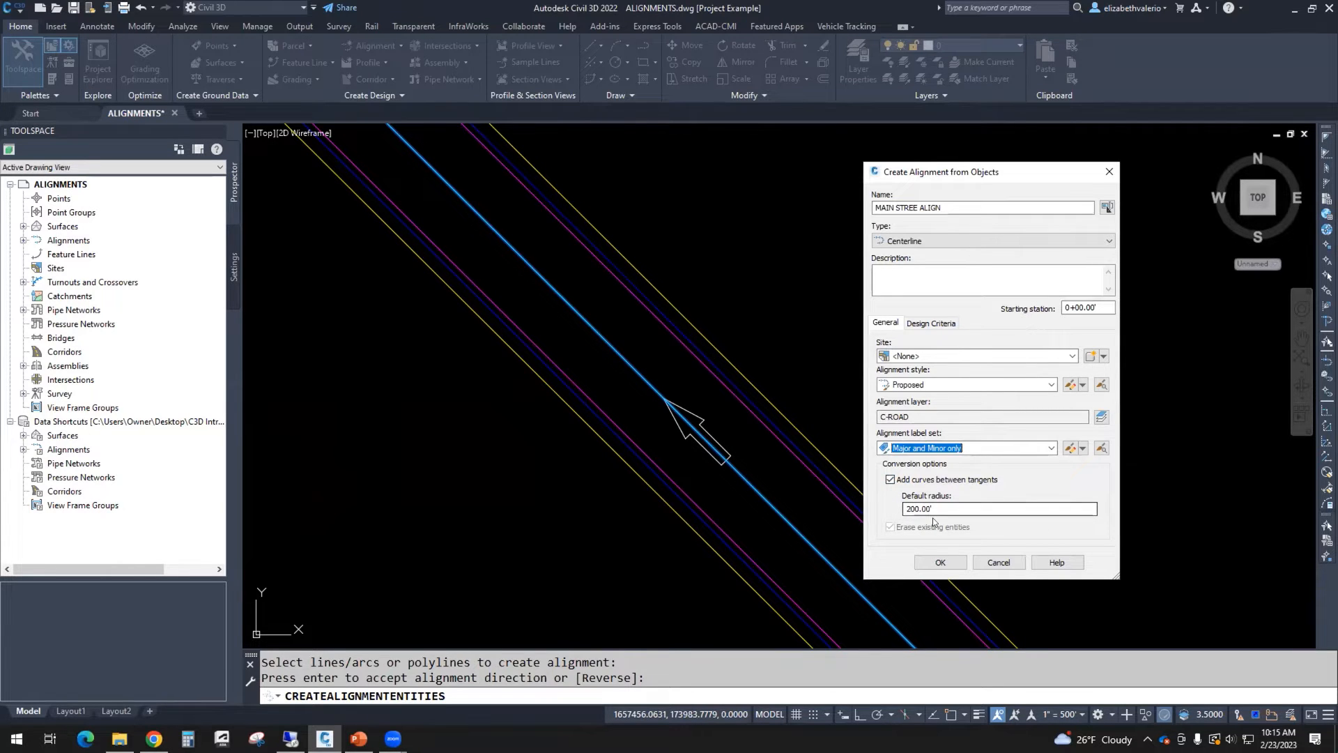
click(891, 479)
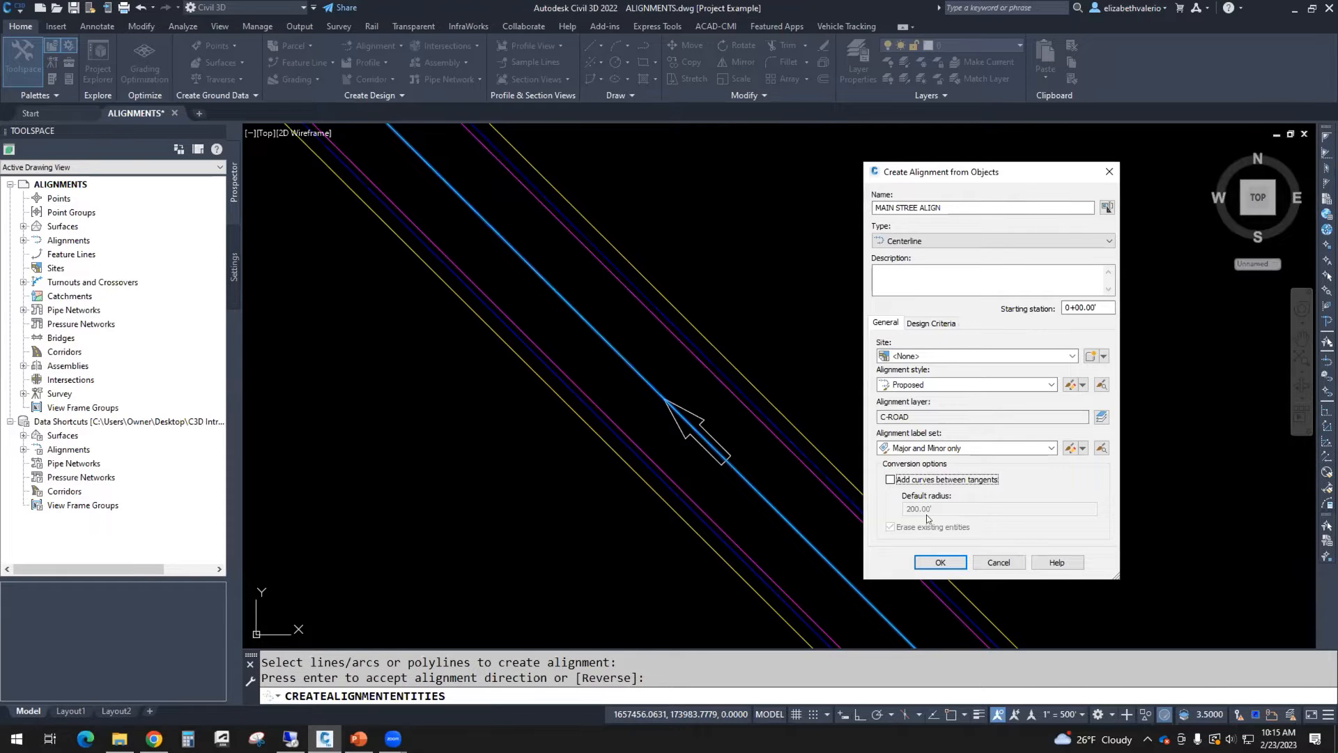
click(959, 564)
Step: Change the drawing's annotation scale to 1" = 60'
scroll(796, 448, down, 5)
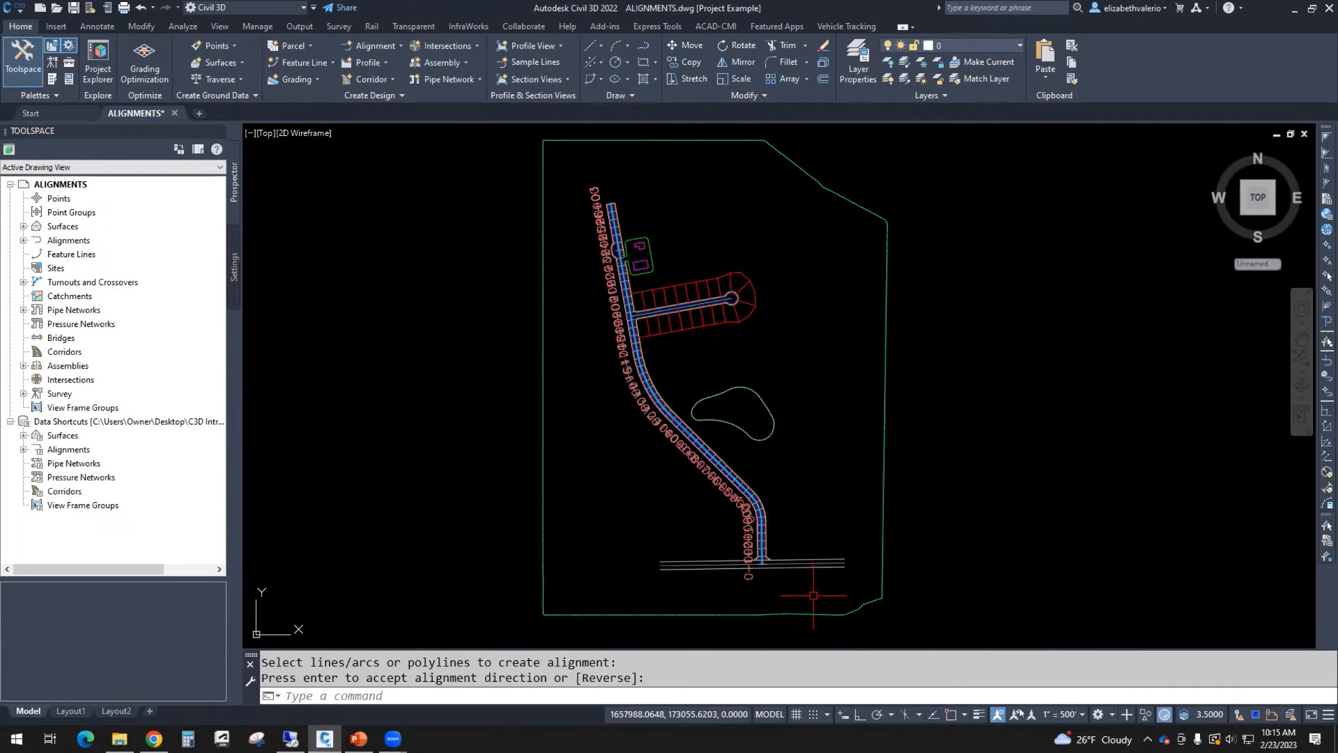
click(1058, 714)
key(Escape)
click(1056, 425)
click(1060, 713)
click(1058, 458)
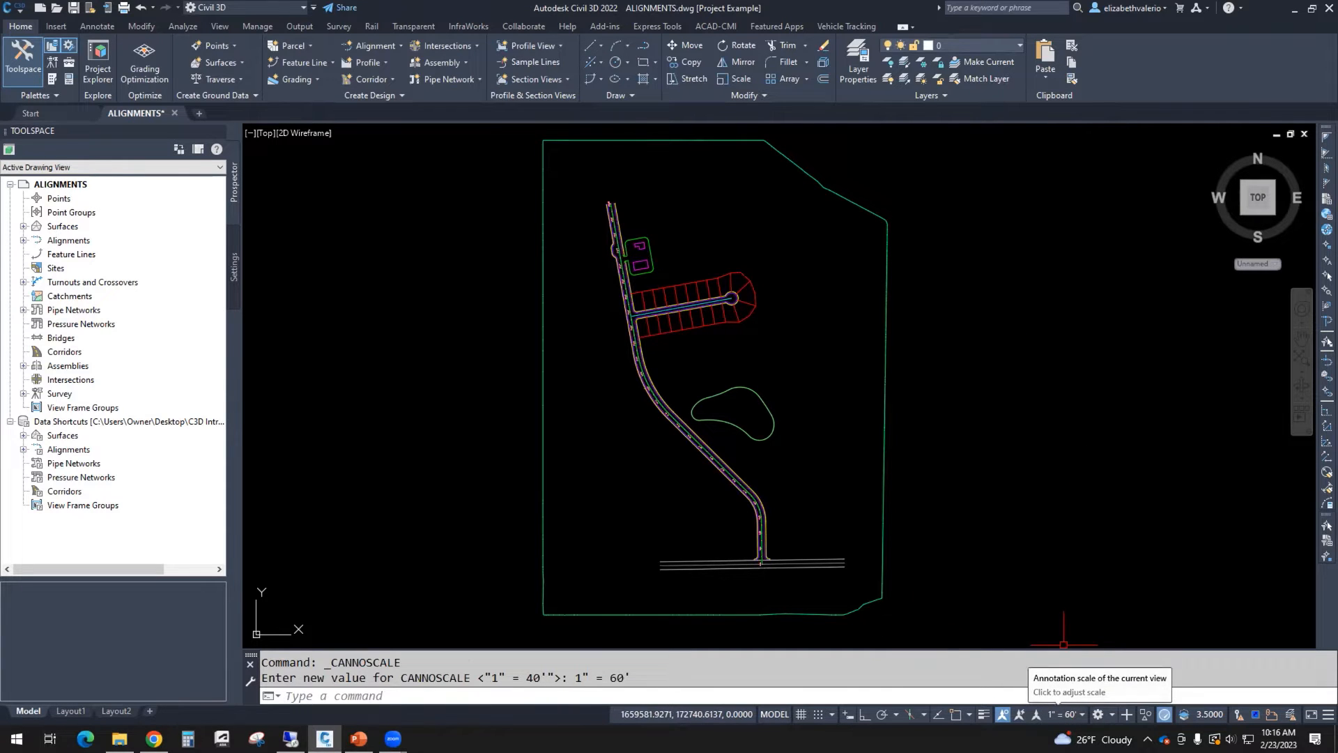
Step: Inspect the station labels along the new main street alignment
scroll(781, 584, up, 6)
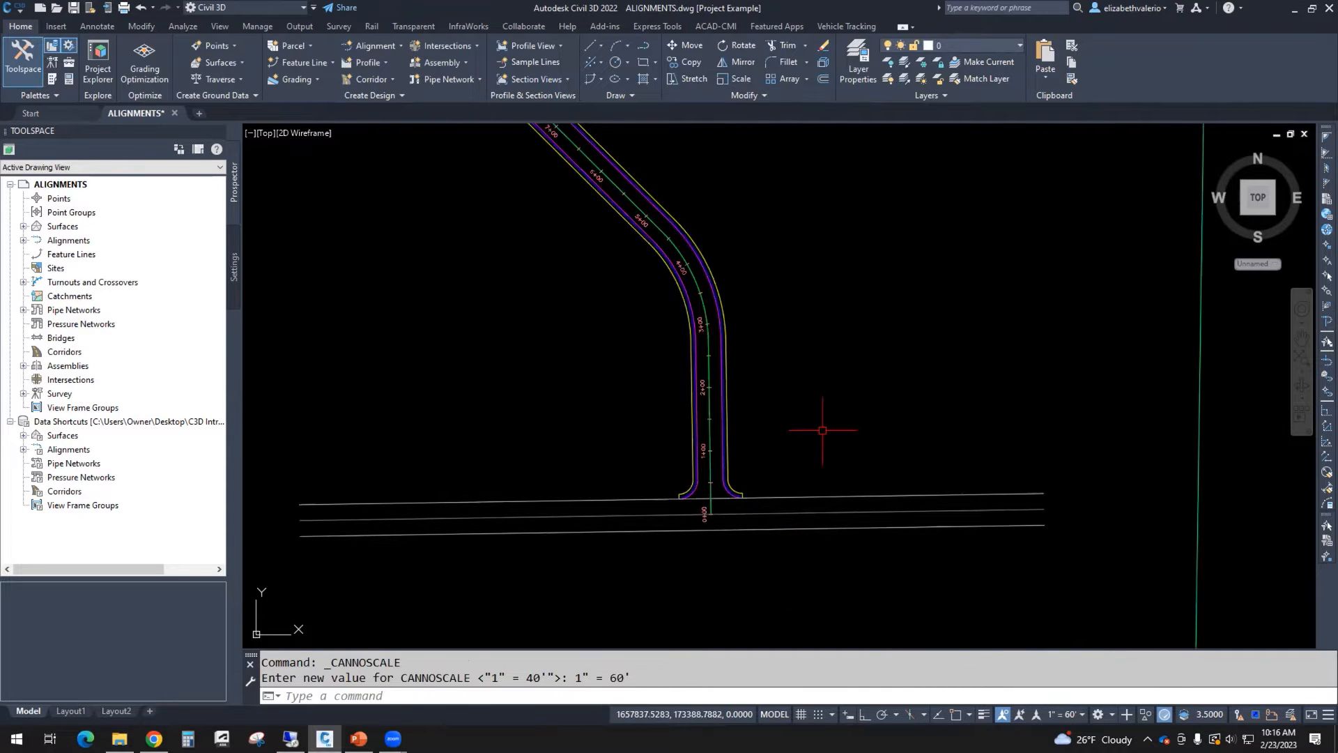
middle_drag(815, 432, 835, 466)
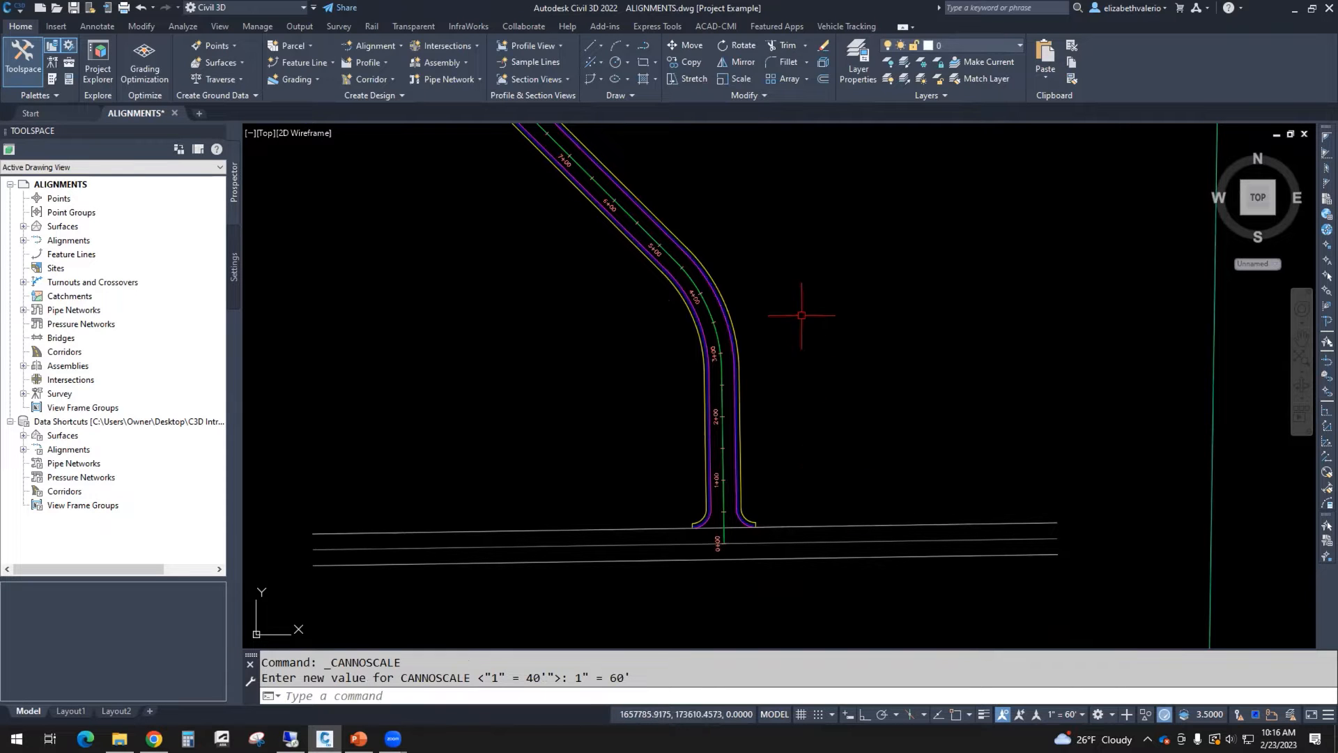
middle_drag(800, 307, 938, 618)
middle_drag(713, 346, 908, 525)
middle_drag(678, 269, 828, 343)
middle_drag(829, 271, 948, 620)
scroll(948, 621, down, 2)
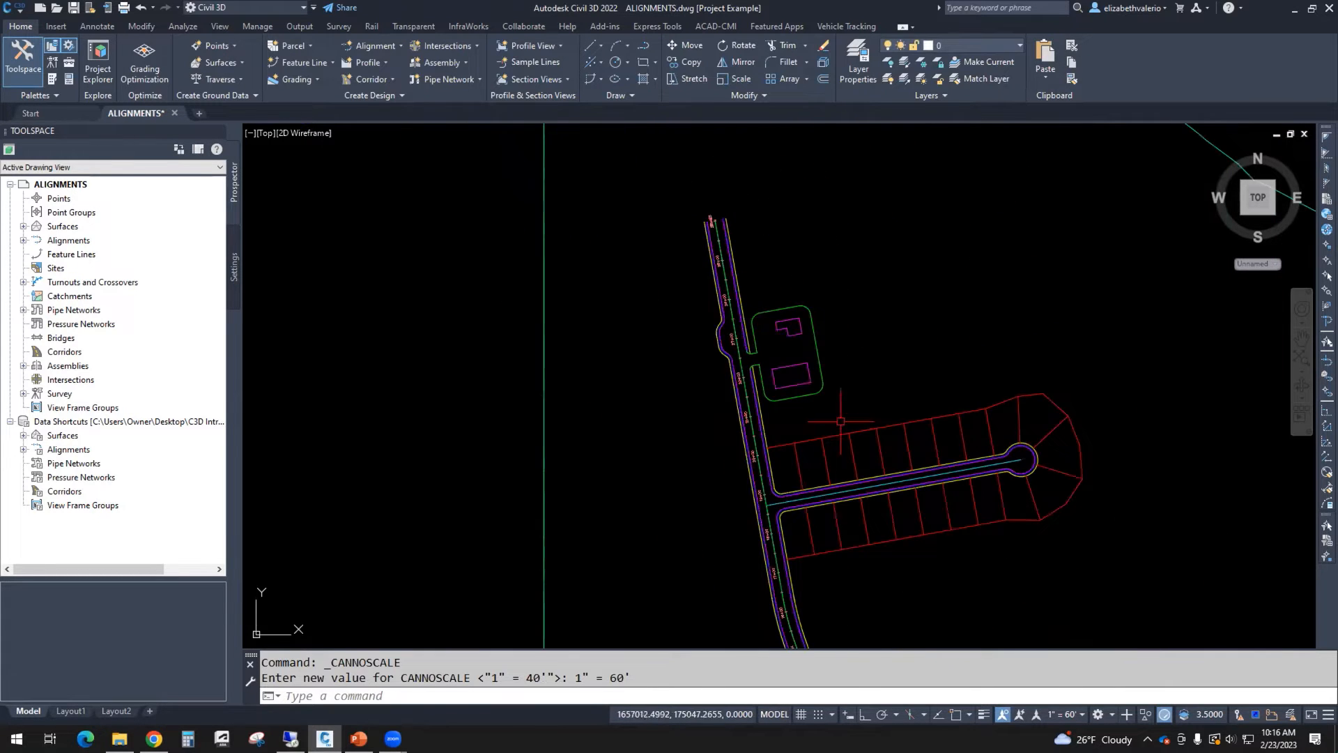
middle_drag(838, 400, 864, 502)
middle_drag(899, 601, 786, 301)
mouse_move(964, 641)
middle_down()
mouse_move(887, 454)
mouse_move(890, 418)
mouse_move(905, 620)
middle_up()
scroll(885, 522, up, 2)
scroll(896, 454, down, 3)
middle_drag(786, 434, 813, 513)
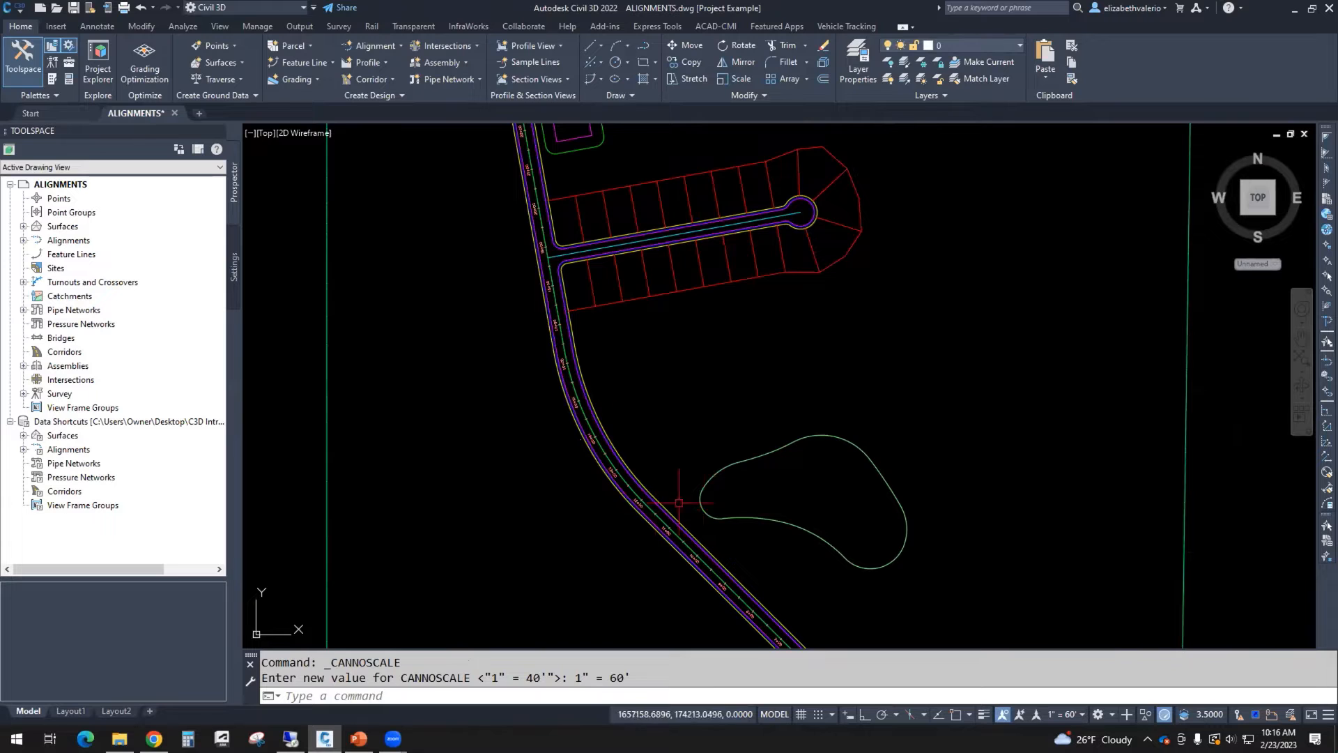
Step: Set the main street alignment's reference station to 100 (1+00) in its alignment properties, accepting the warning
scroll(728, 544, down, 3)
scroll(809, 585, up, 5)
scroll(808, 585, up, 2)
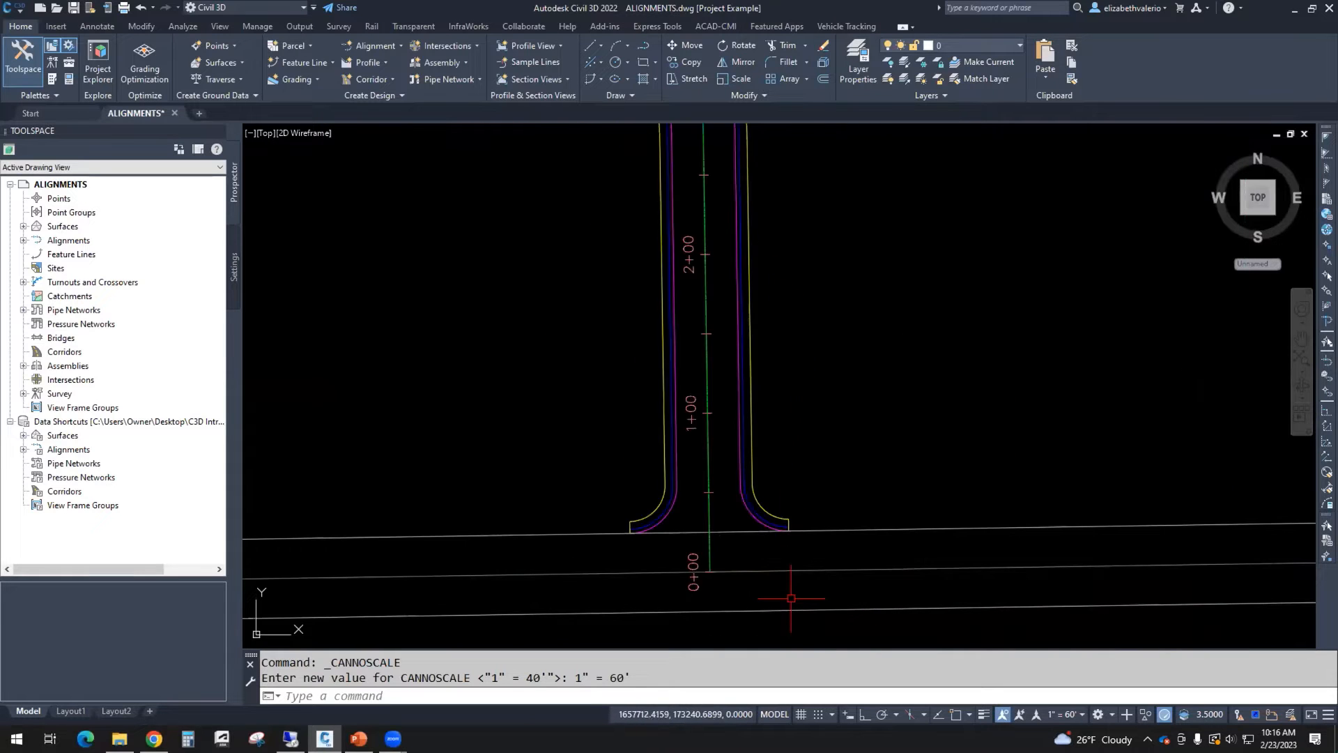
scroll(789, 594, up, 3)
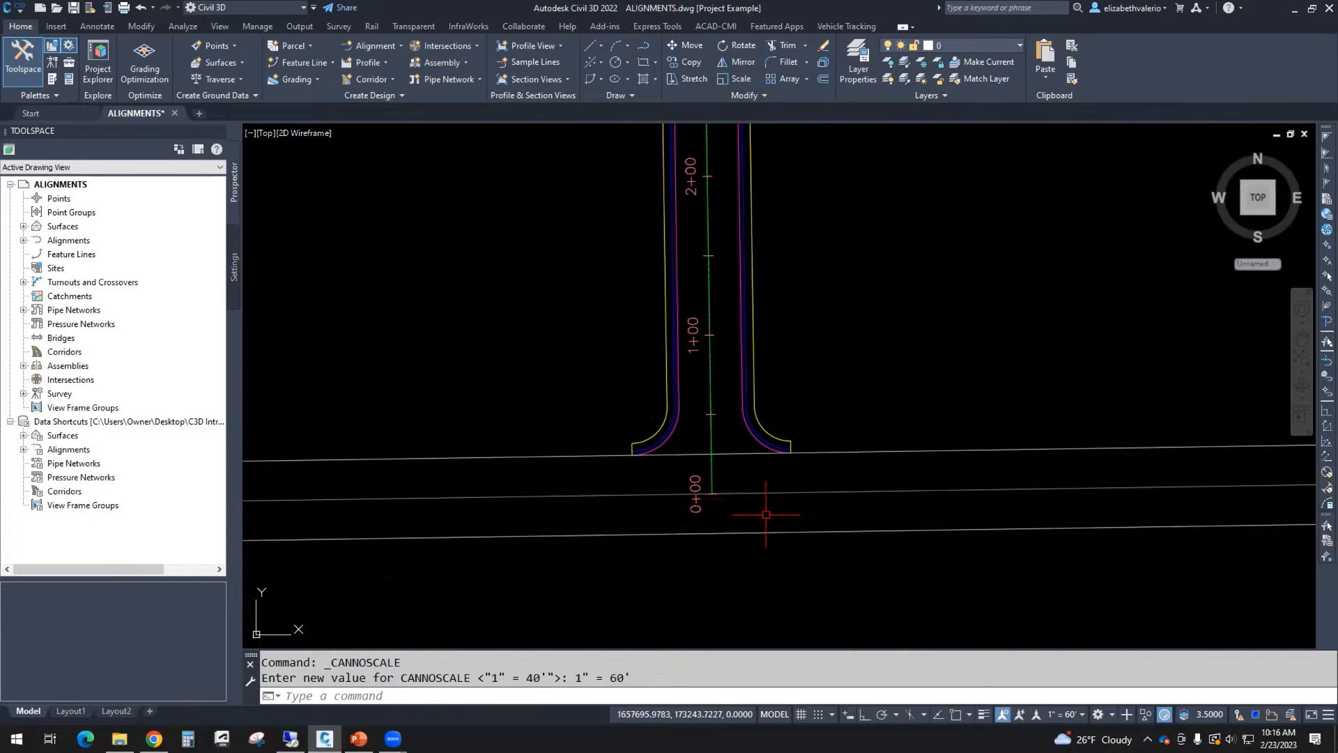
scroll(766, 514, down, 3)
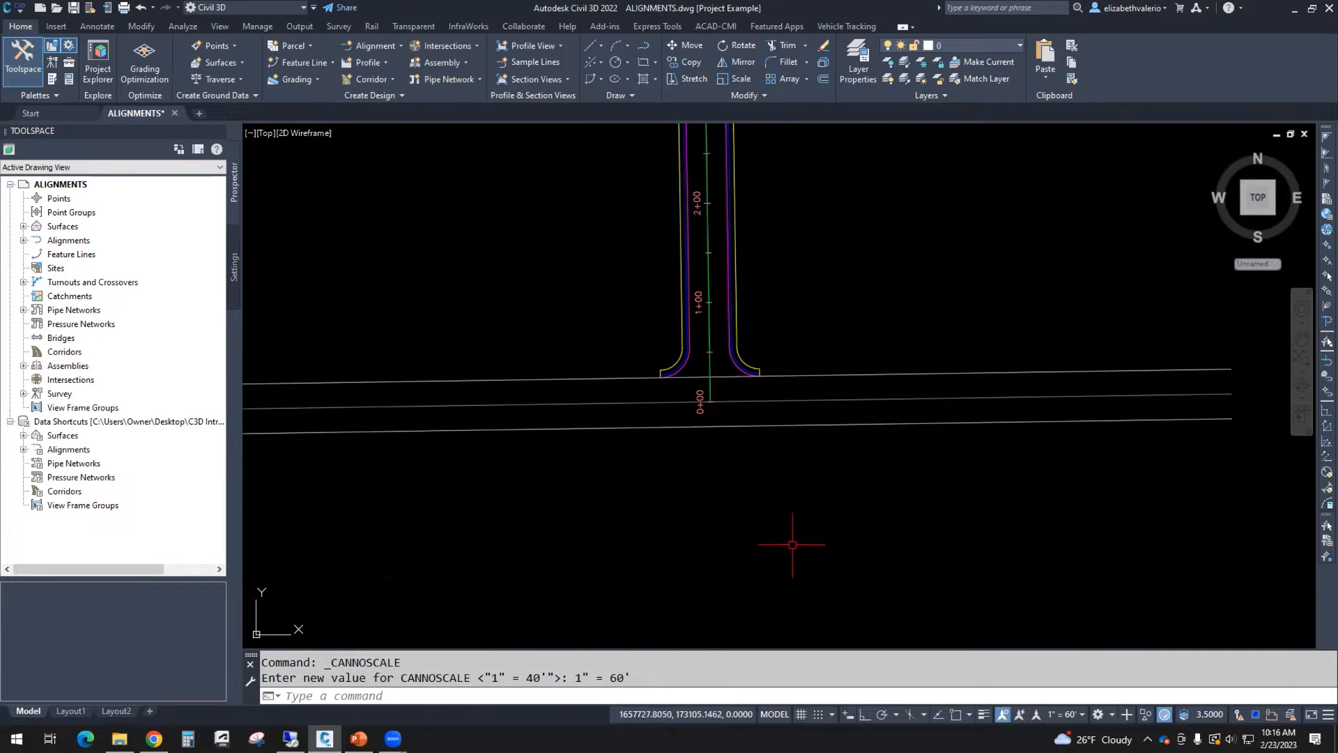
scroll(722, 377, up, 4)
middle_drag(721, 378, 751, 393)
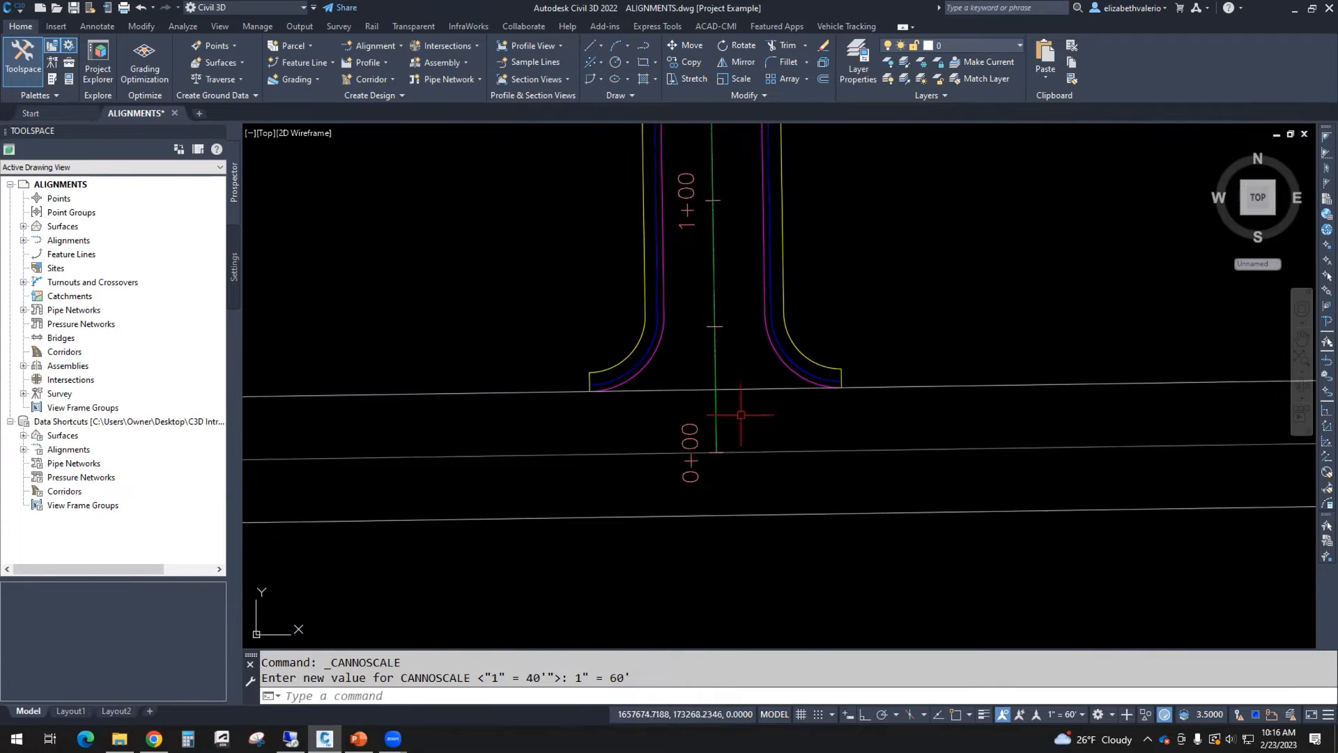
scroll(697, 488, down, 2)
mouse_move(693, 486)
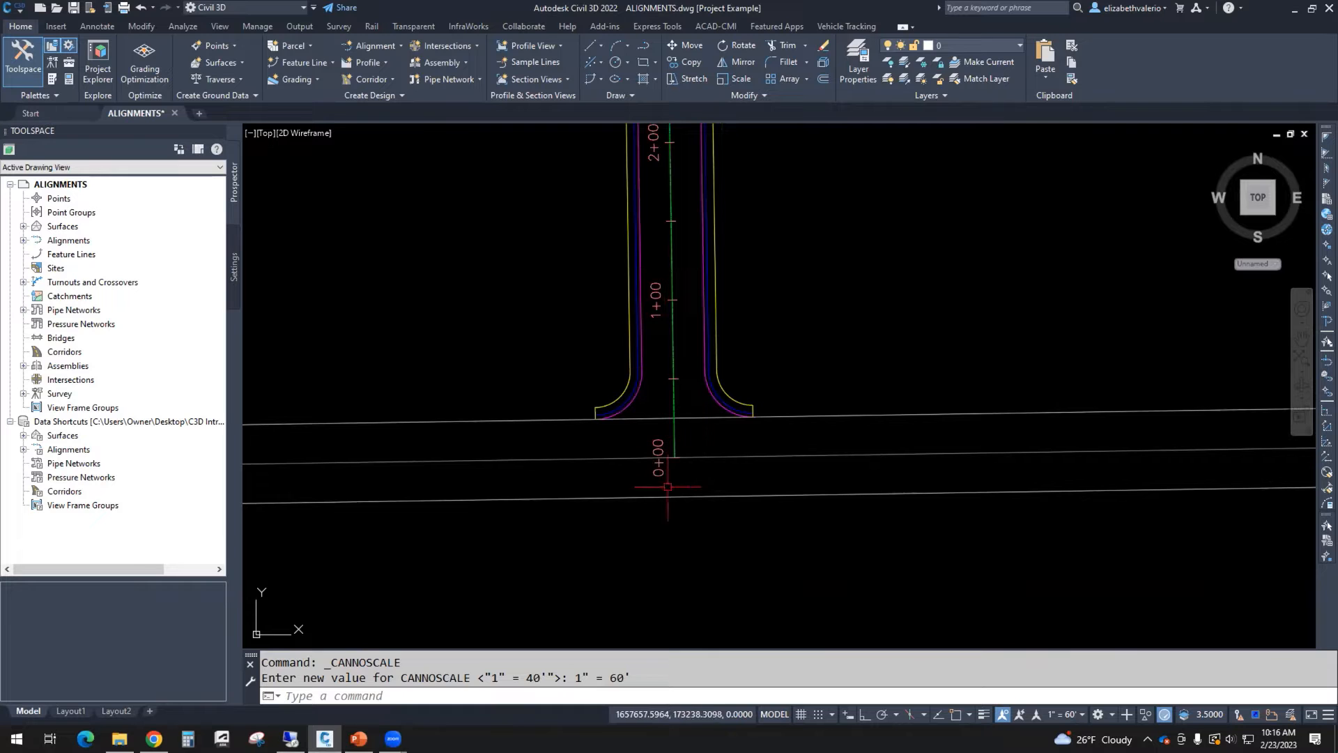
click(675, 436)
middle_drag(809, 345, 702, 371)
right_click(844, 330)
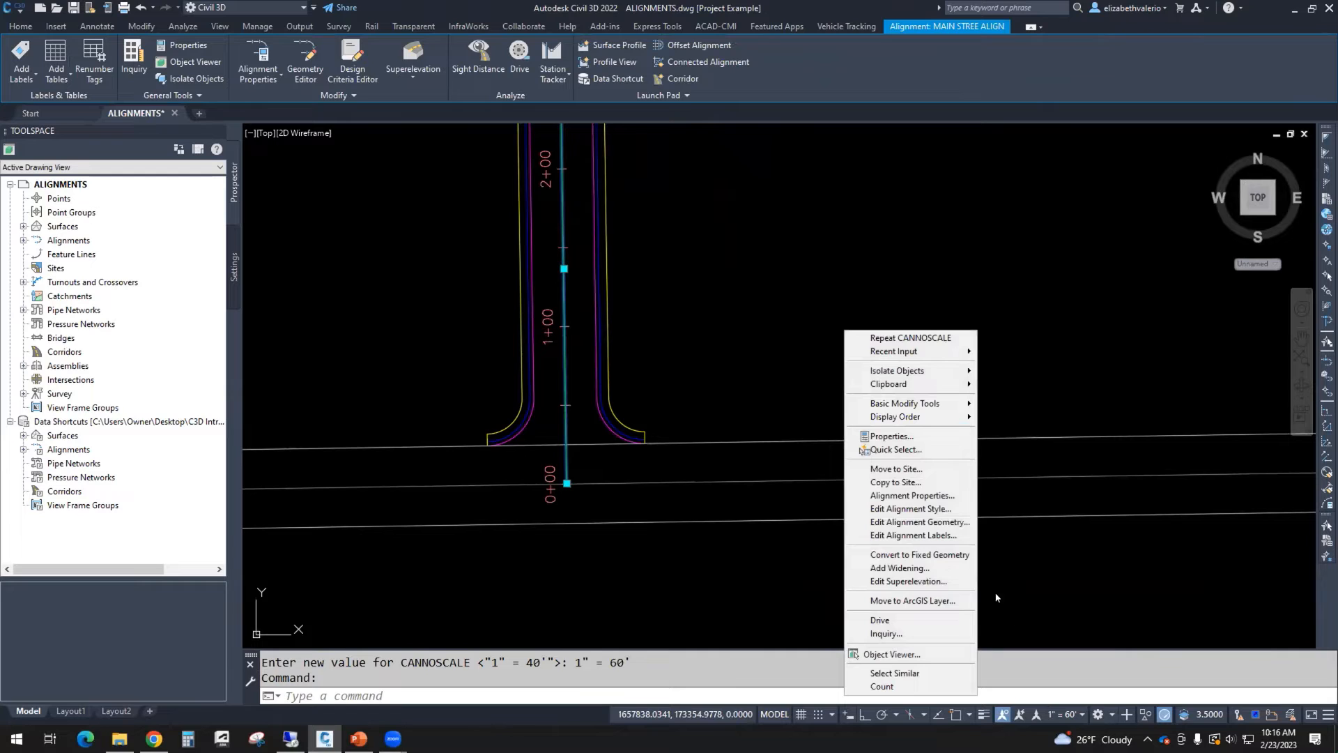
click(921, 496)
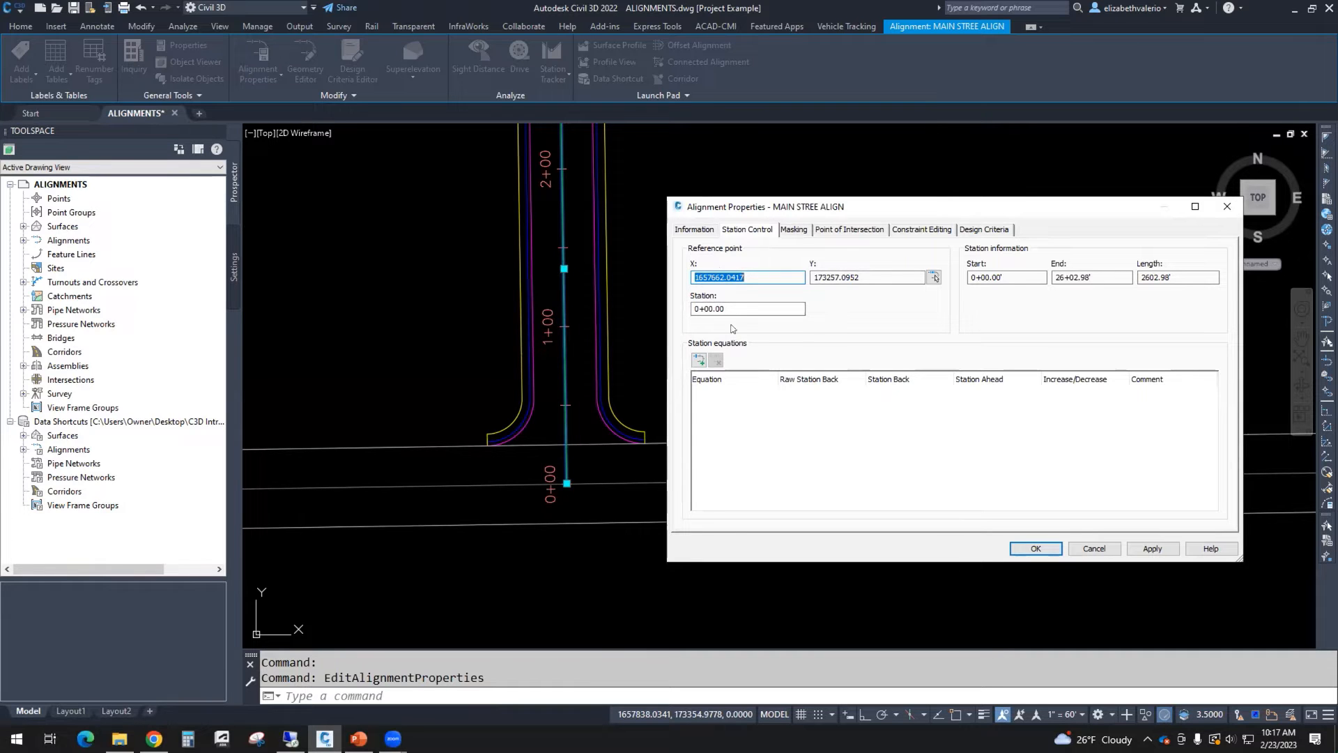
click(732, 309)
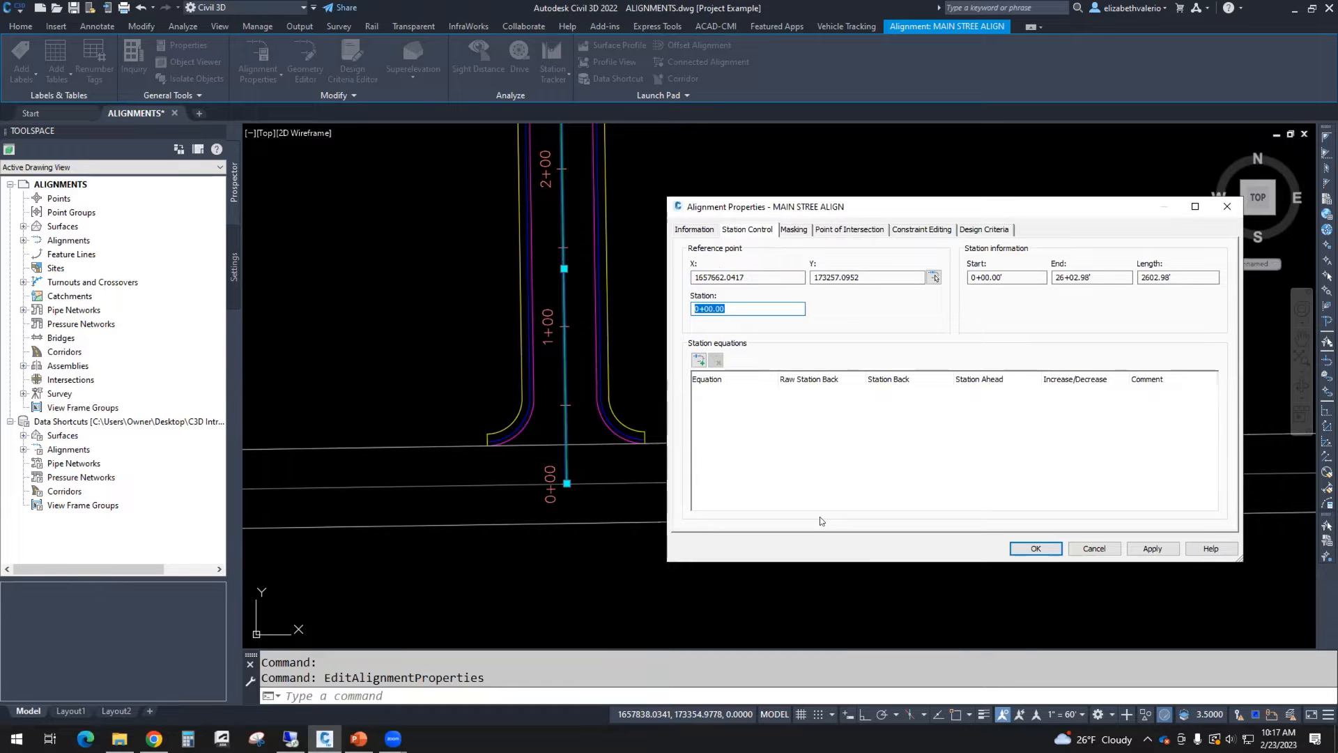
text(1)
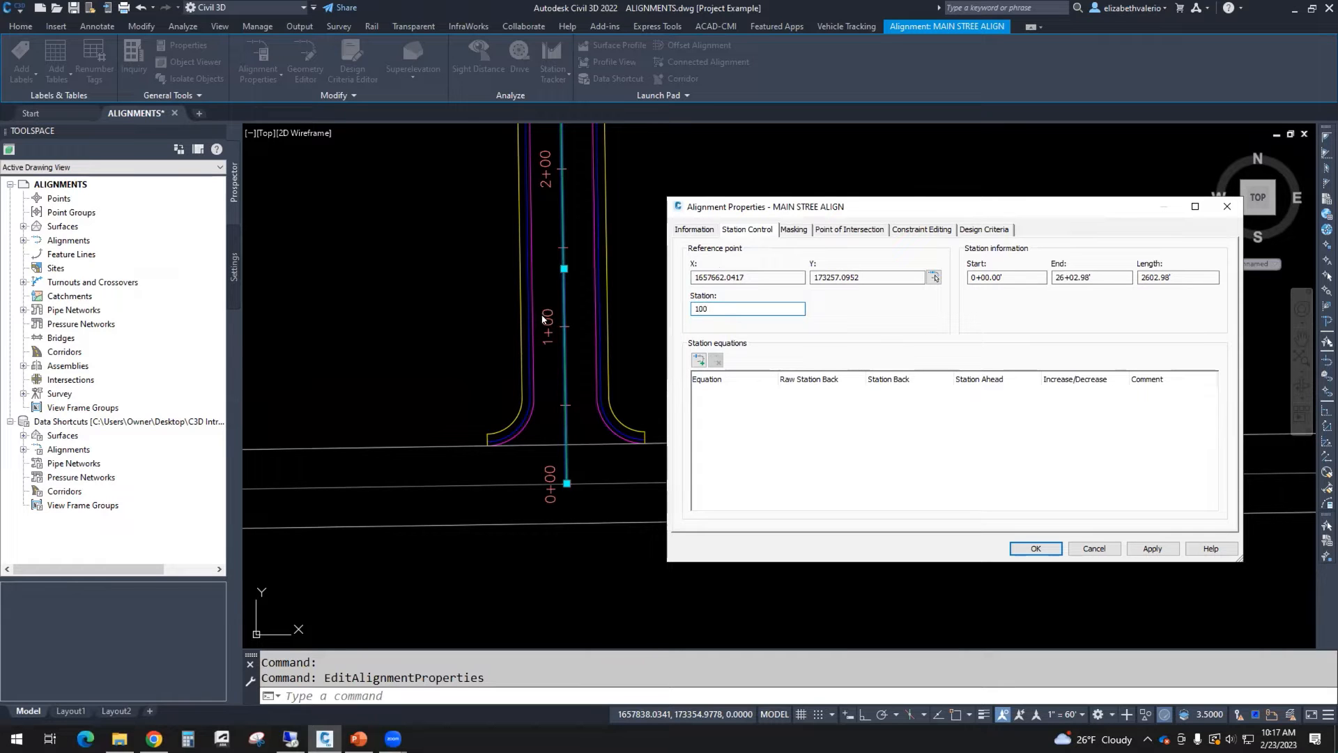
click(1037, 550)
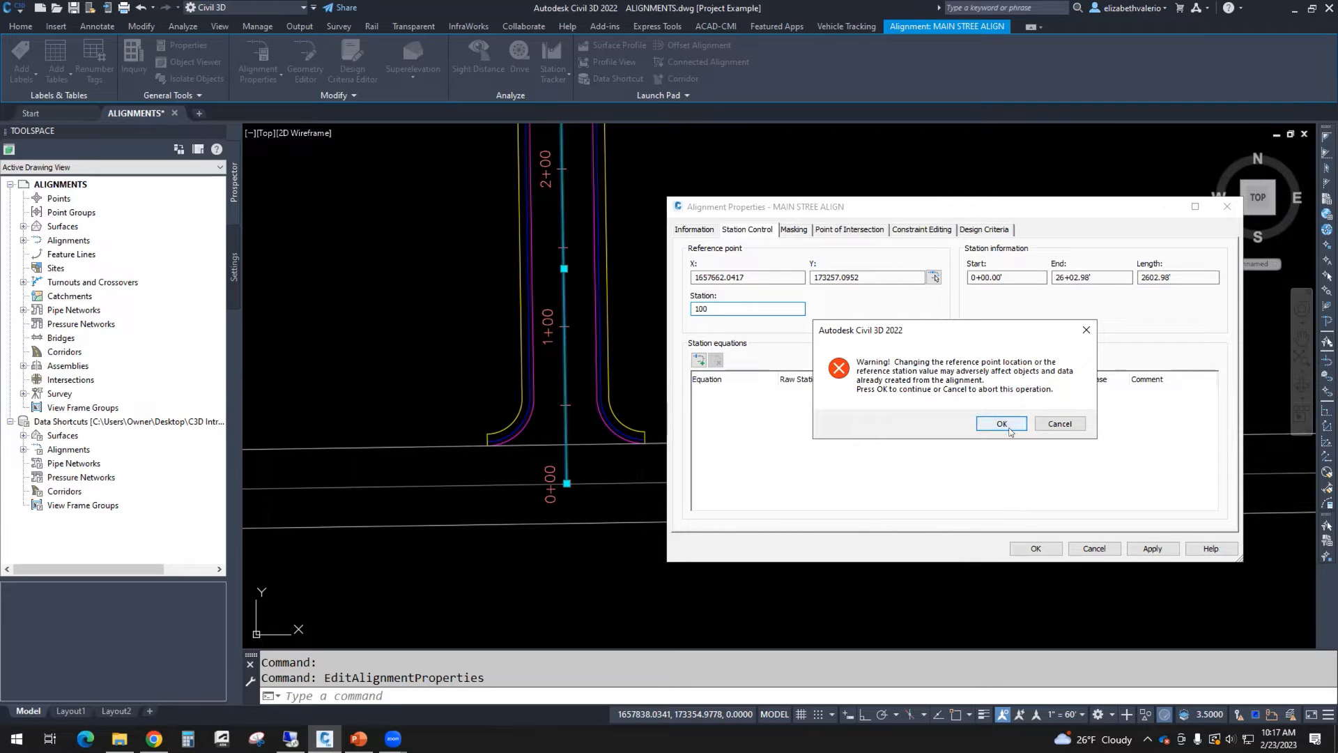
click(1001, 424)
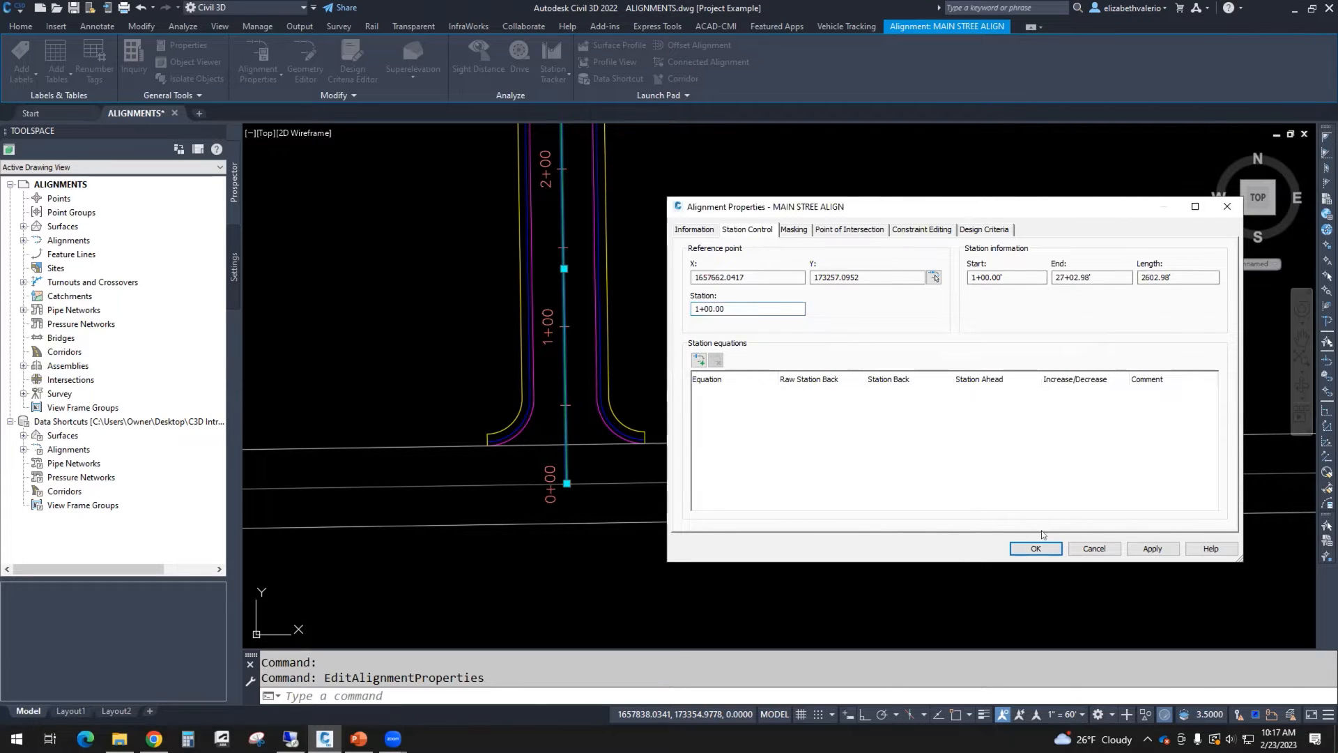
click(1034, 549)
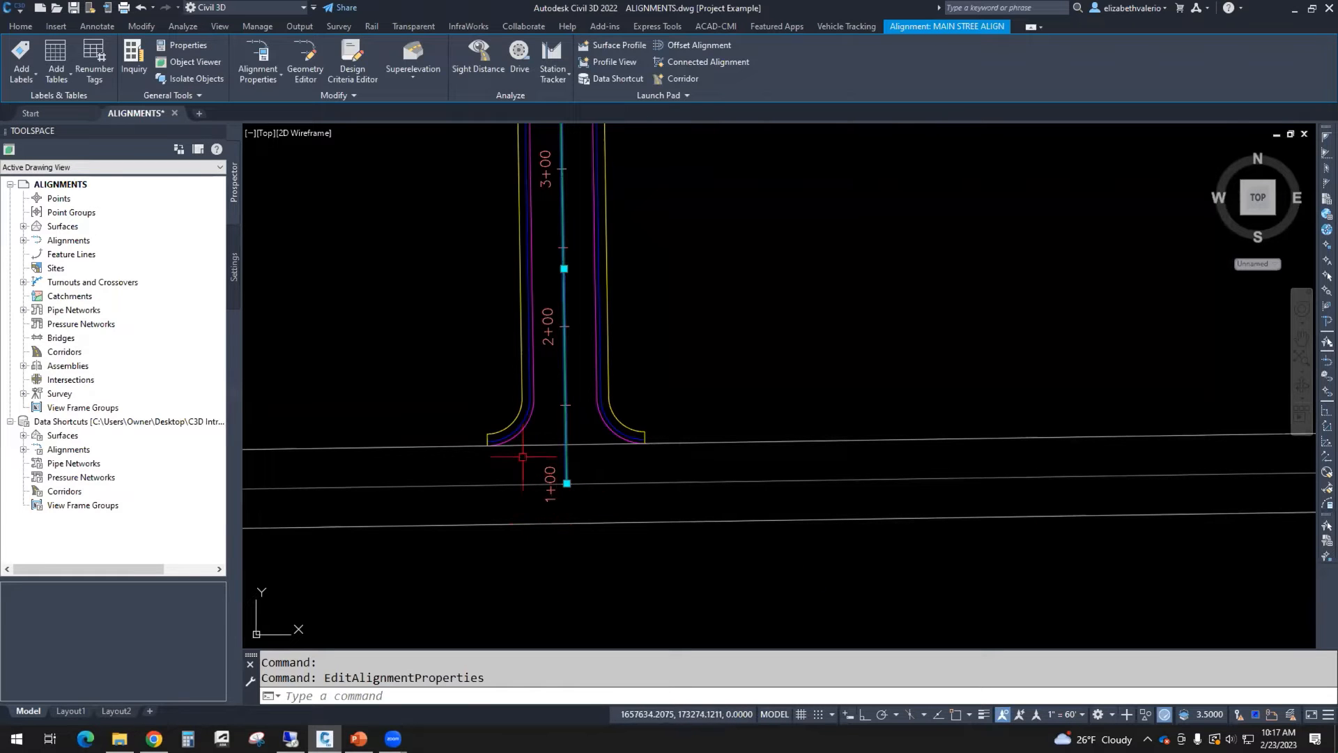
Step: Relocate the main street alignment's reference point to the centerline endpoint at the side street intersection
scroll(595, 500, down, 8)
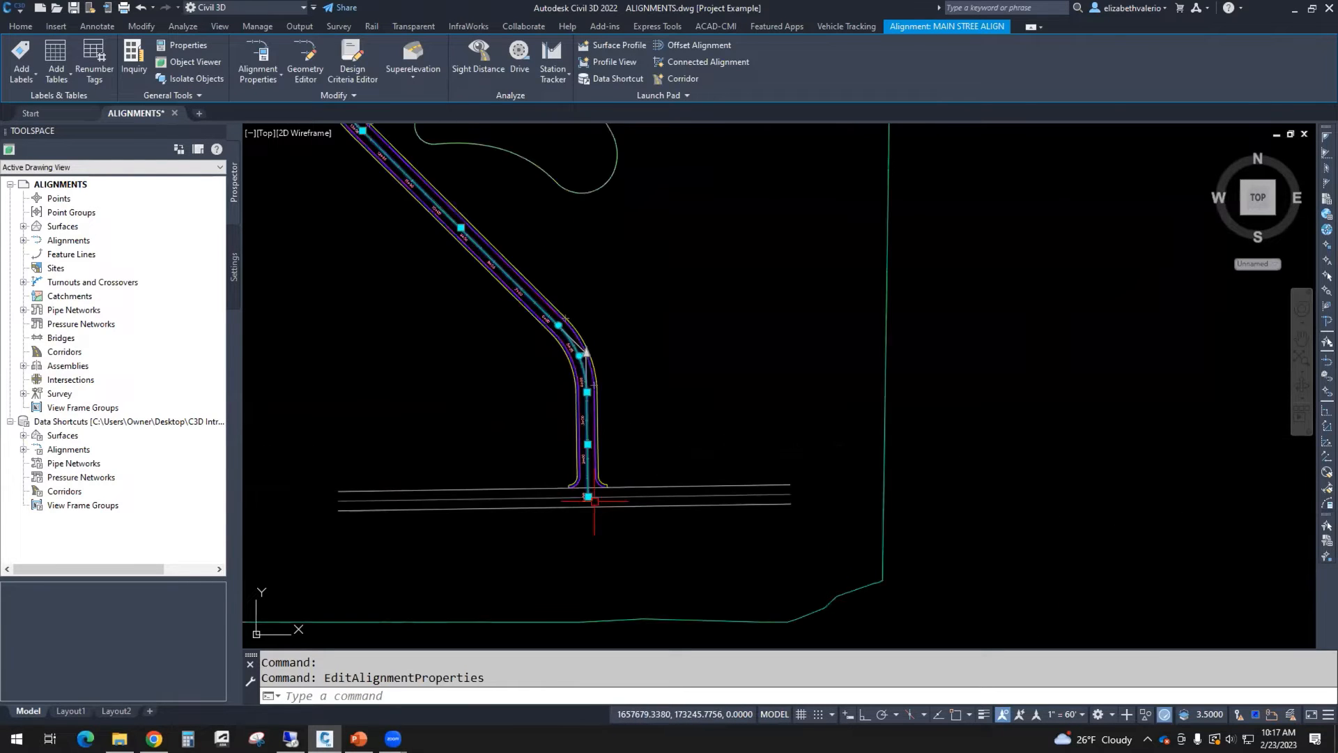
middle_drag(674, 374, 827, 535)
scroll(639, 500, up, 5)
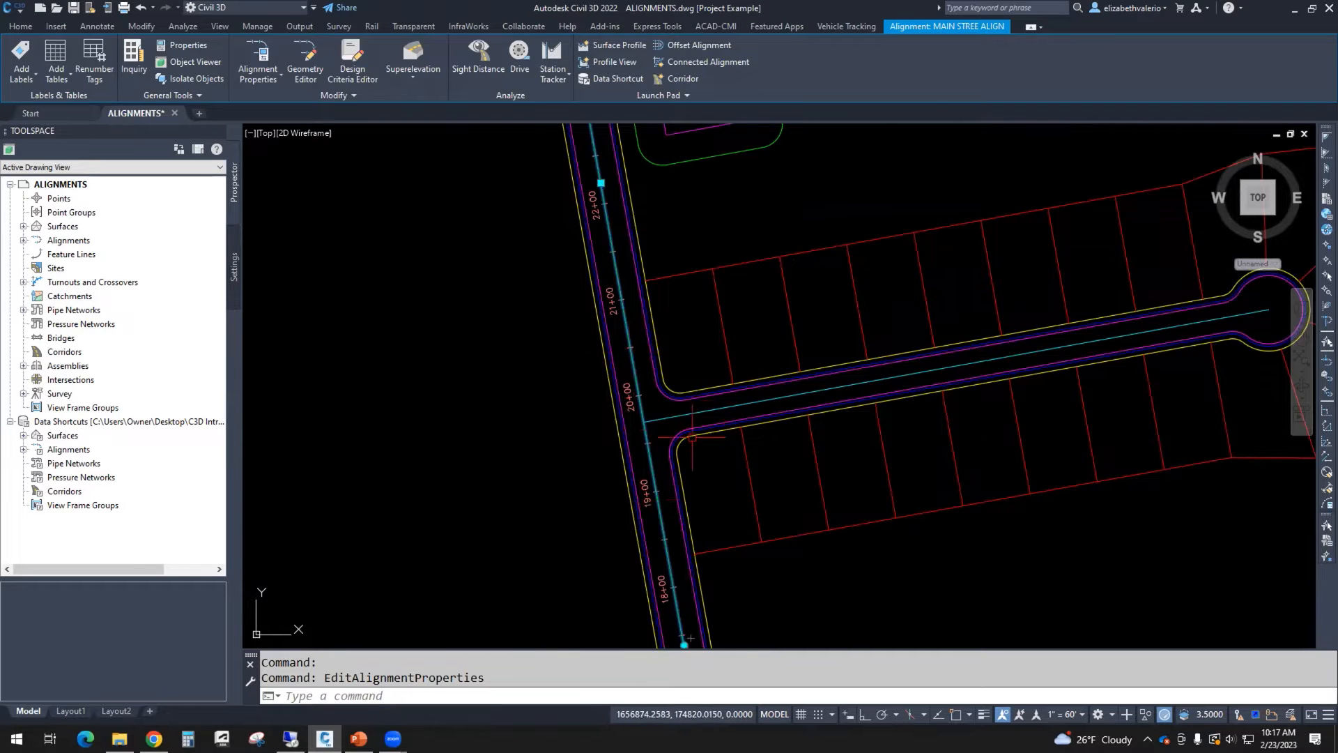
scroll(647, 423, up, 4)
mouse_move(646, 424)
middle_down()
mouse_move(573, 370)
mouse_move(575, 384)
middle_up()
mouse_move(740, 488)
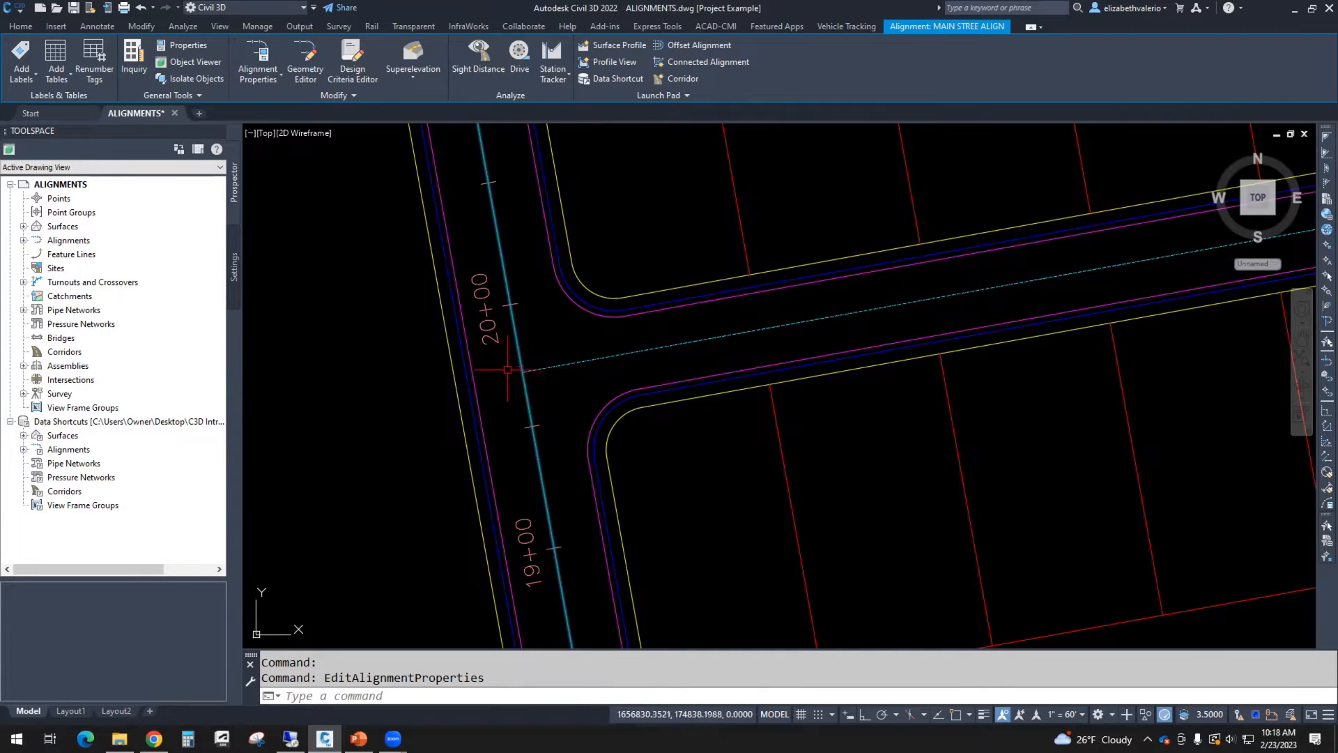
scroll(544, 376, down, 3)
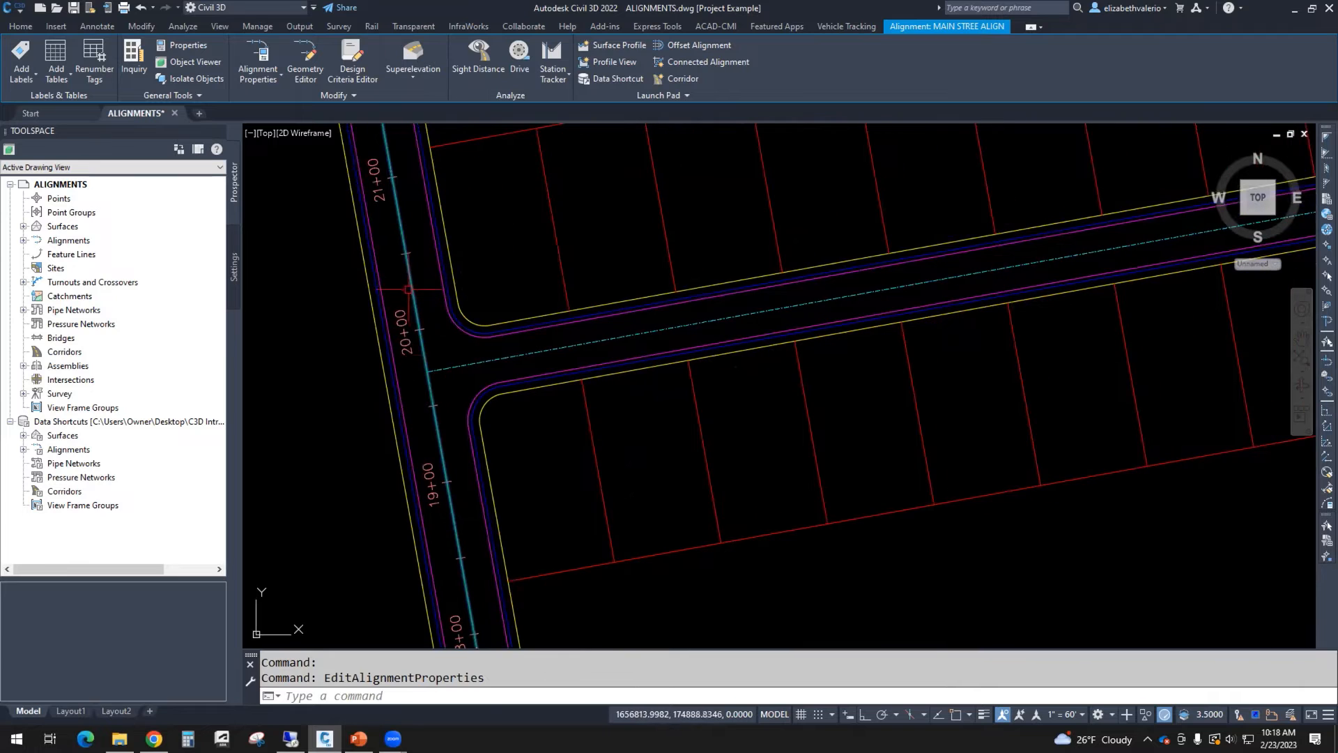
click(411, 282)
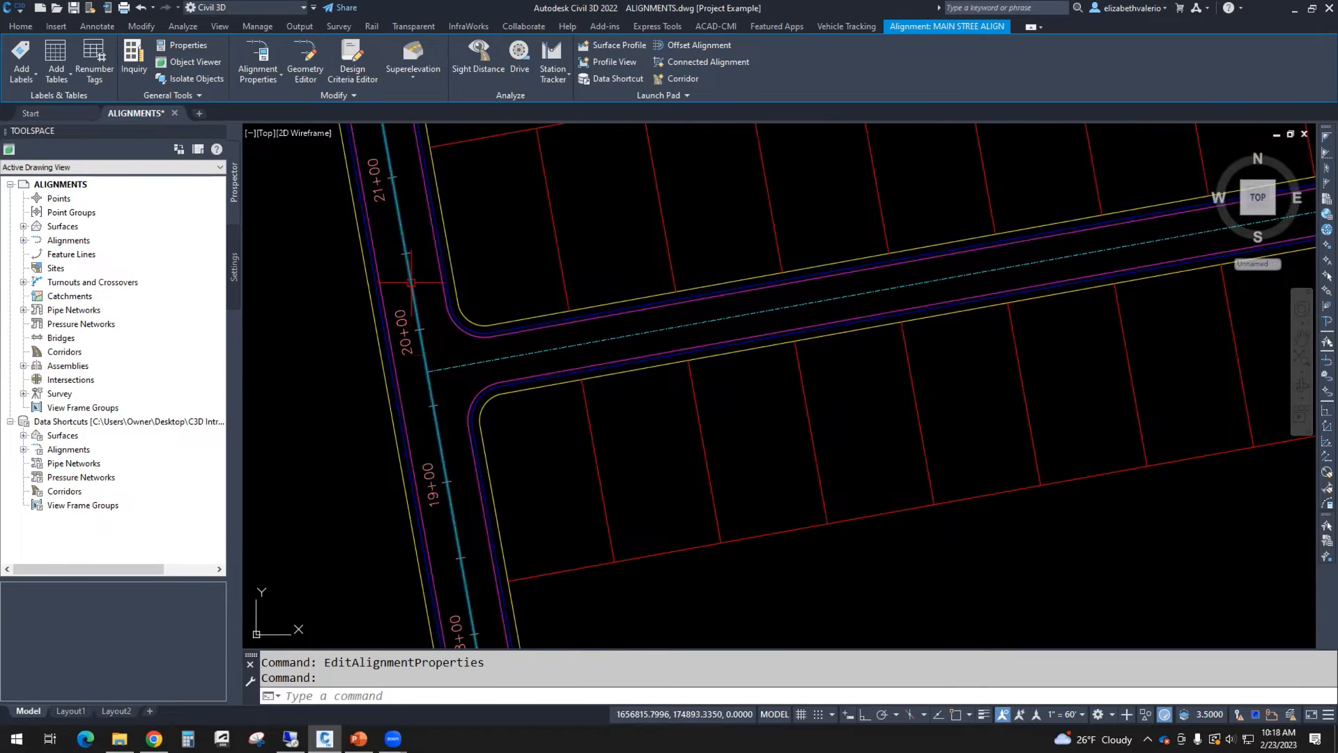
right_click(718, 225)
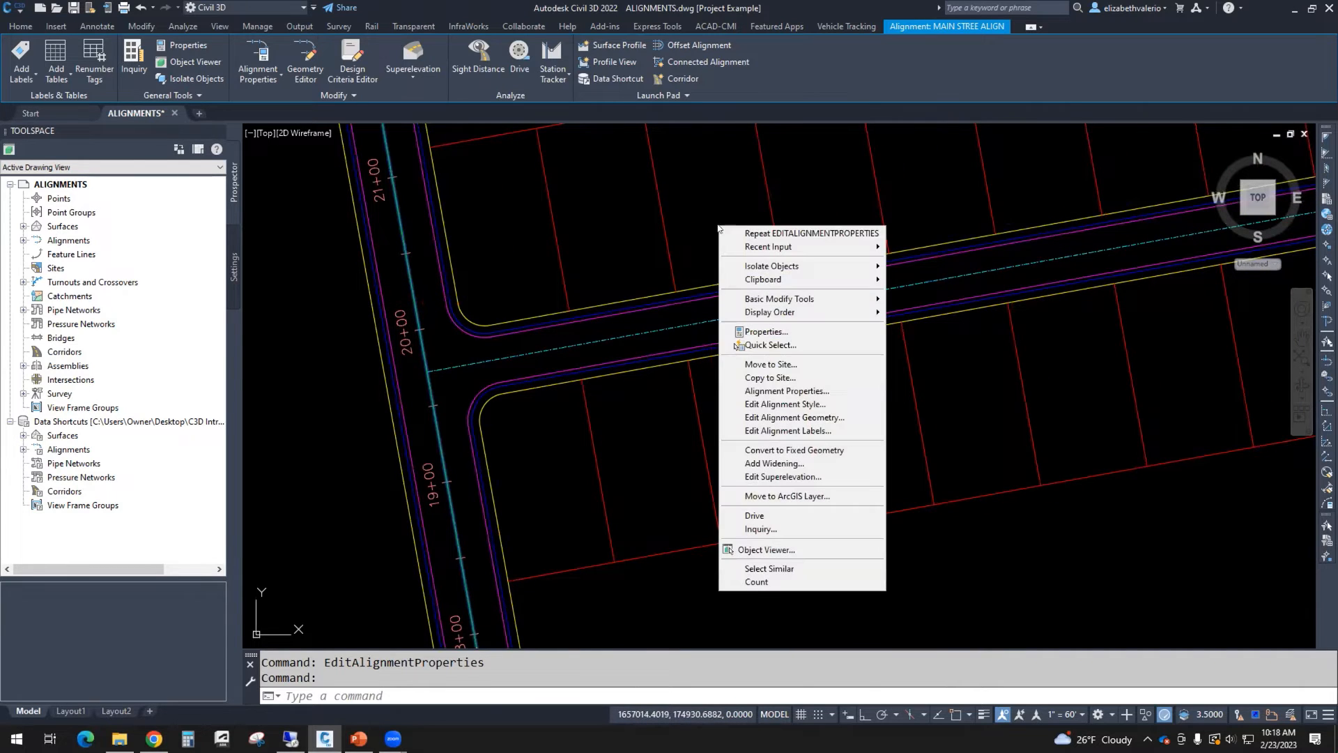
click(831, 392)
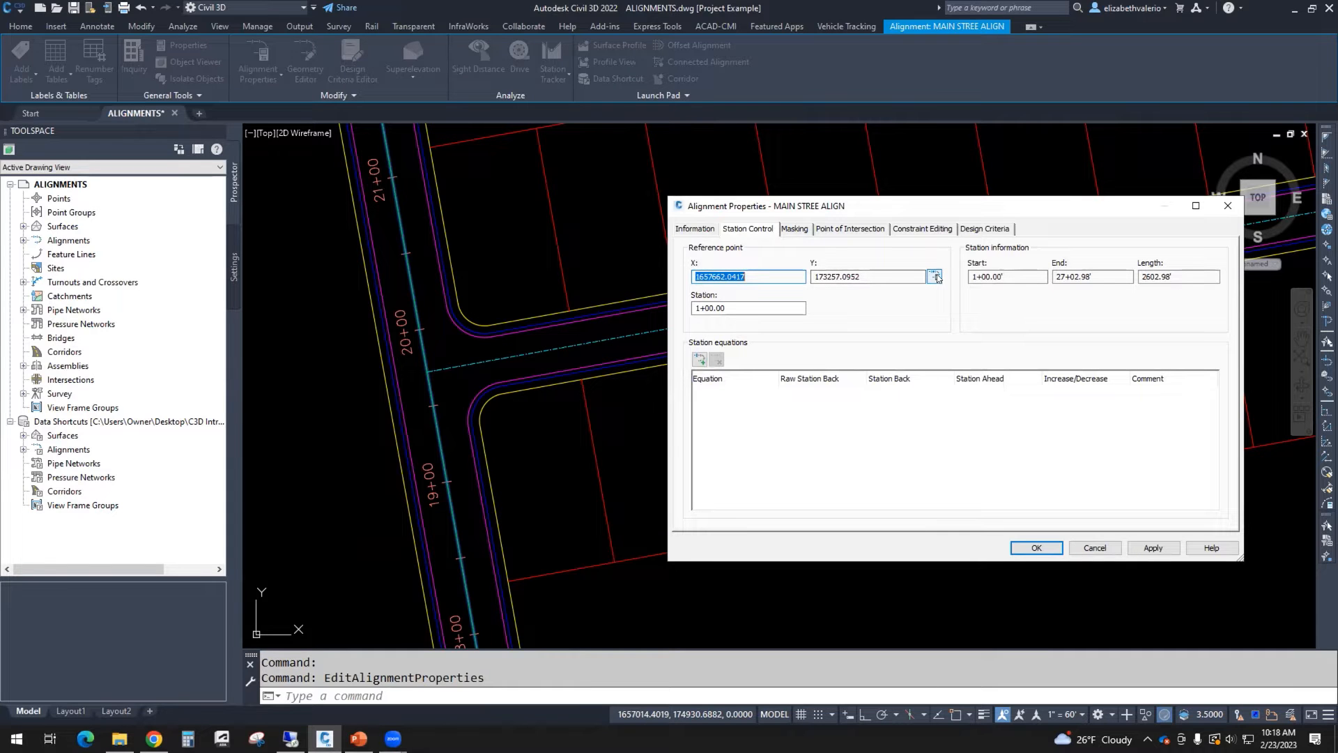
click(935, 277)
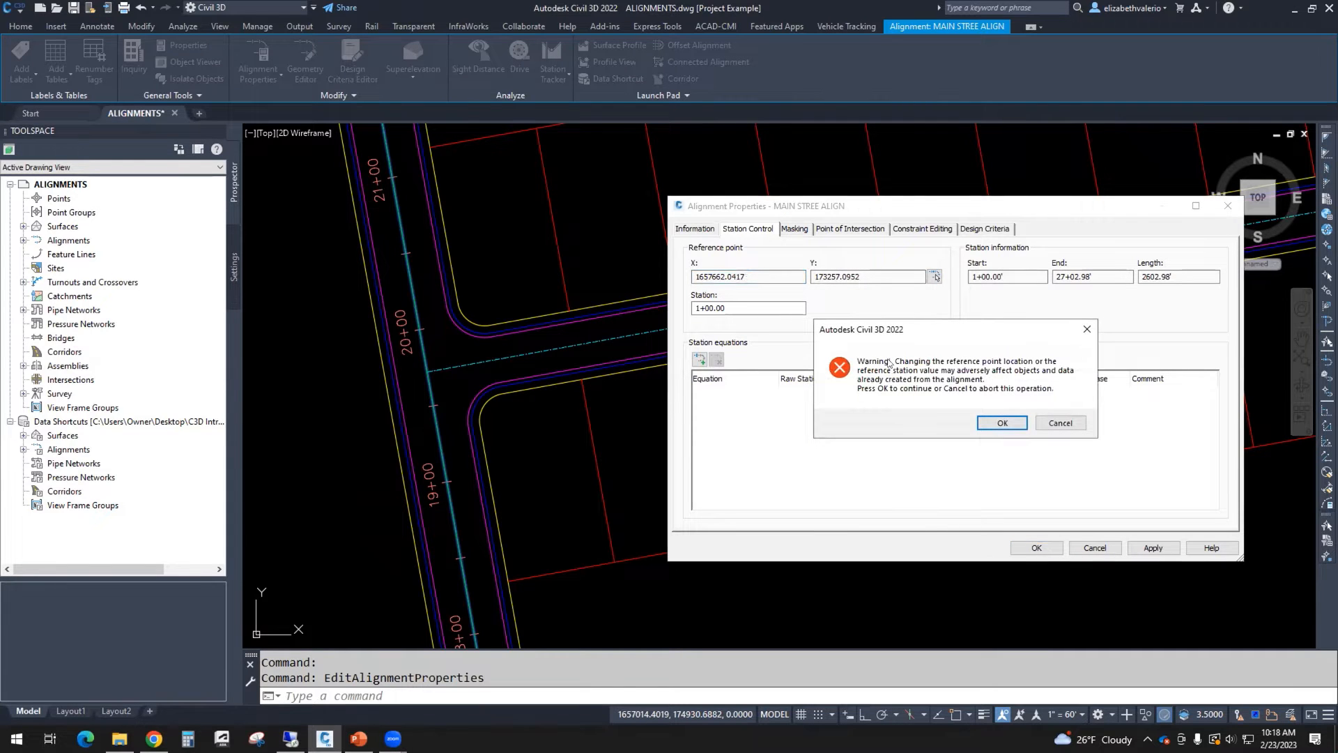
click(1002, 423)
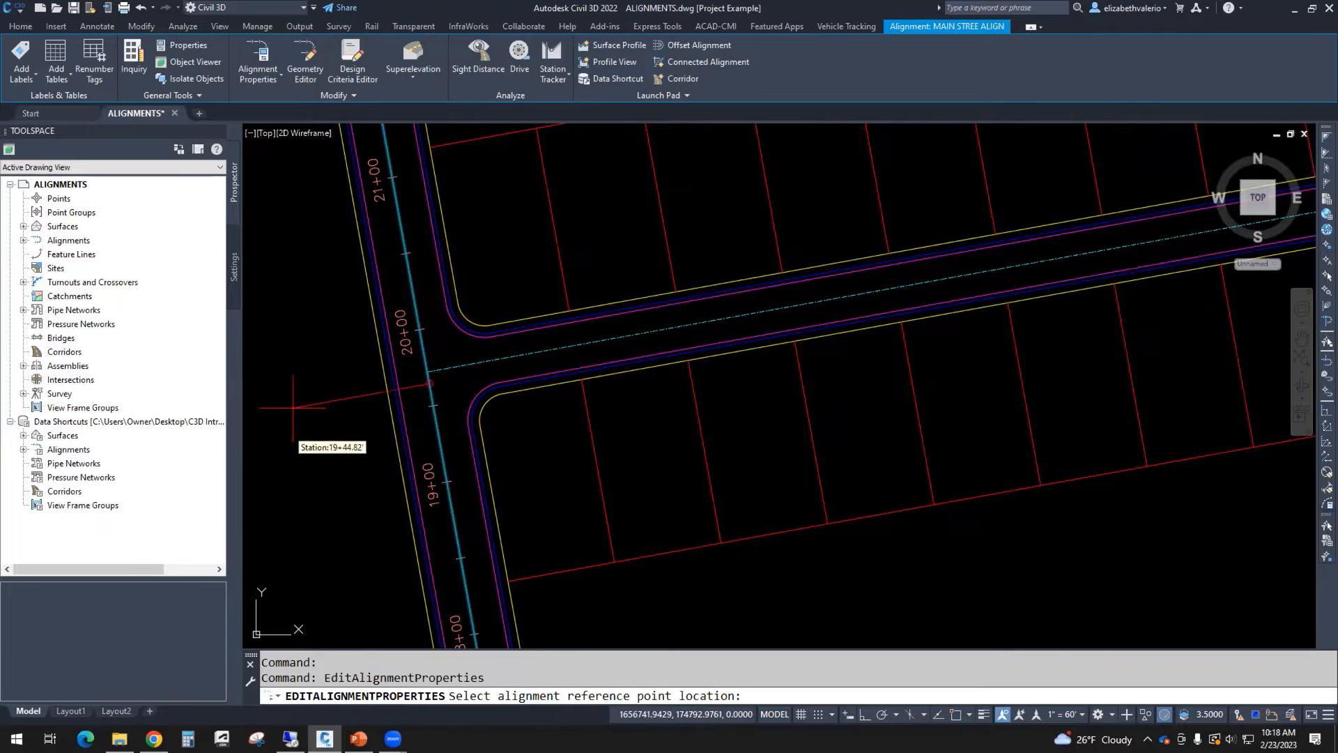
text(E)
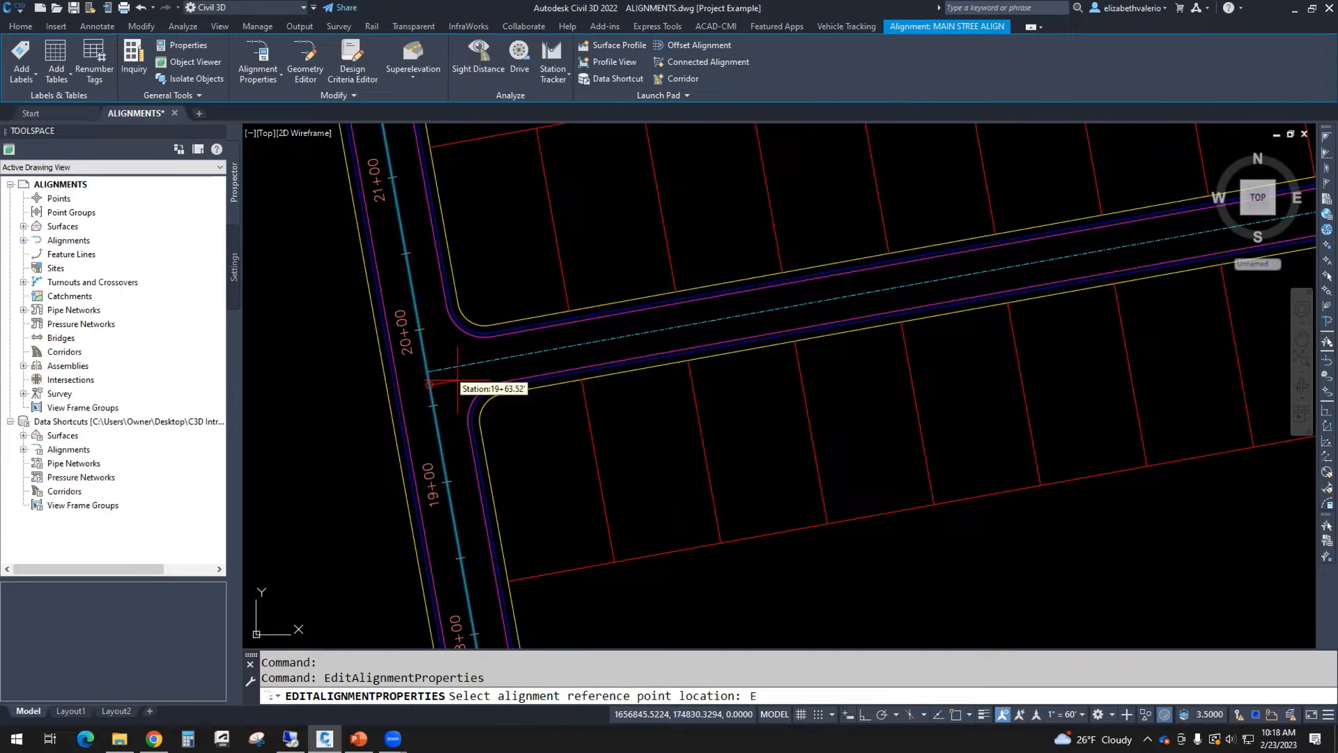
text(ND)
key(Return)
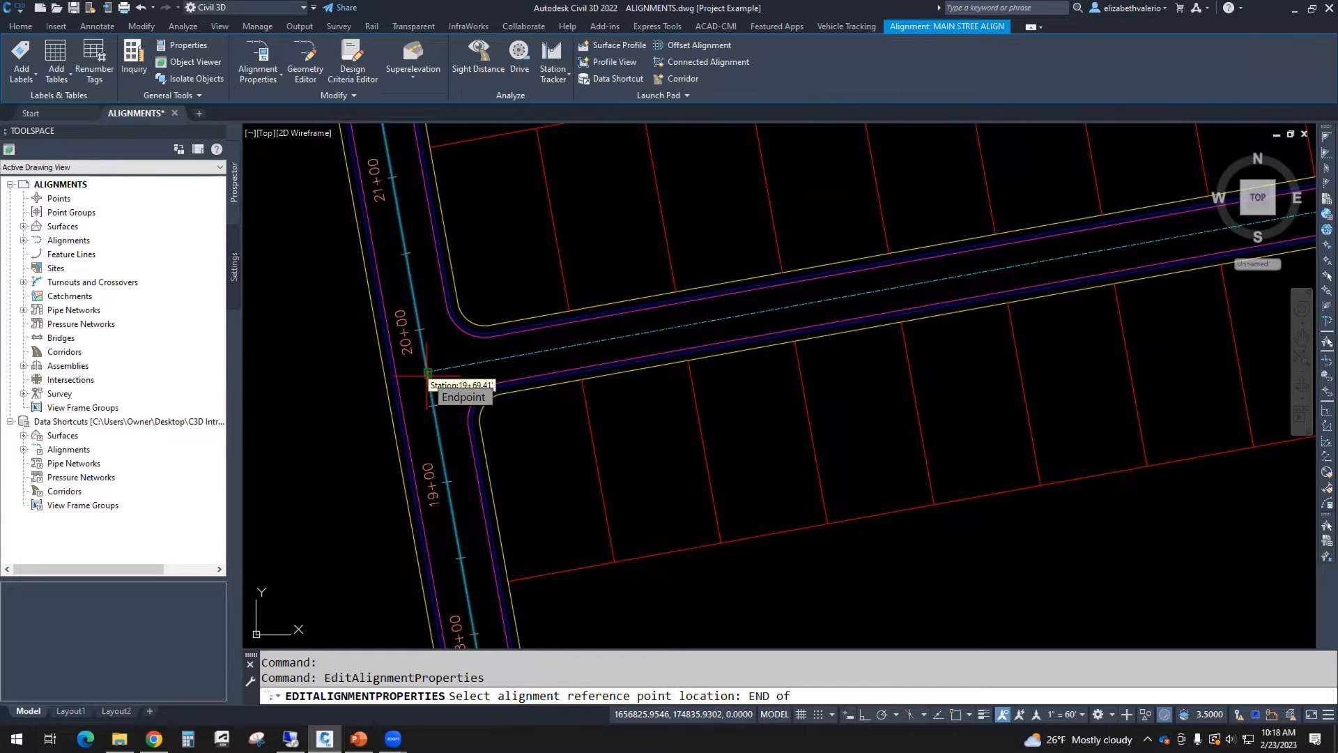
click(428, 372)
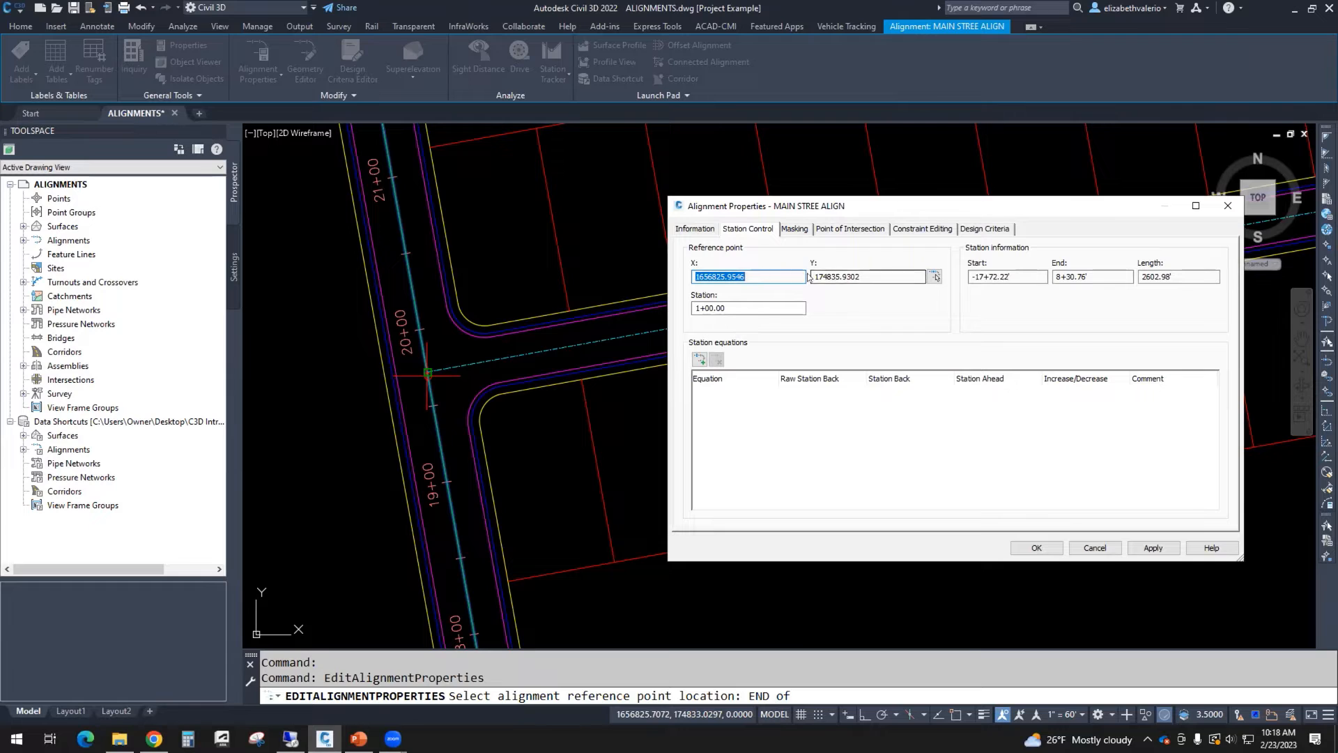
Step: Set the reference point's station to 20+00 and apply the alignment property changes
key(Tab)
key(Tab)
key(Tab)
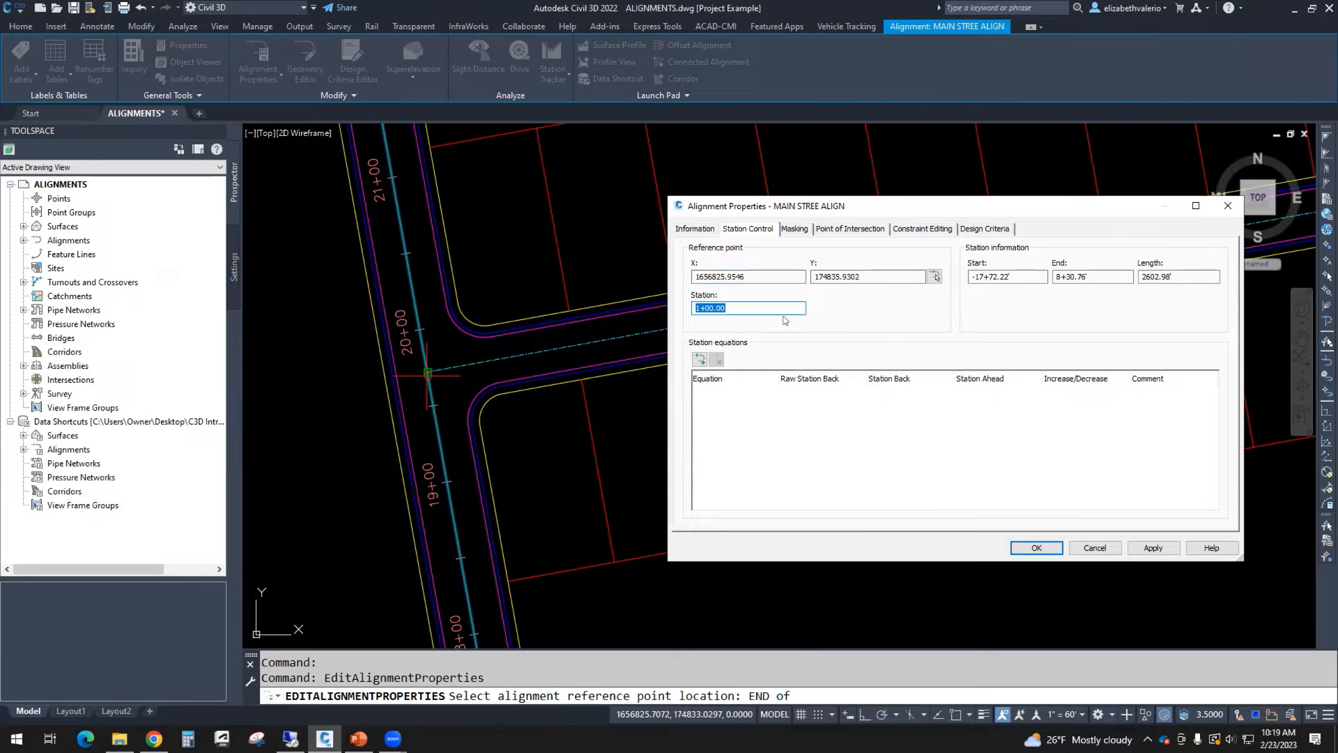
text(2000)
click(1037, 548)
click(1008, 425)
click(1031, 544)
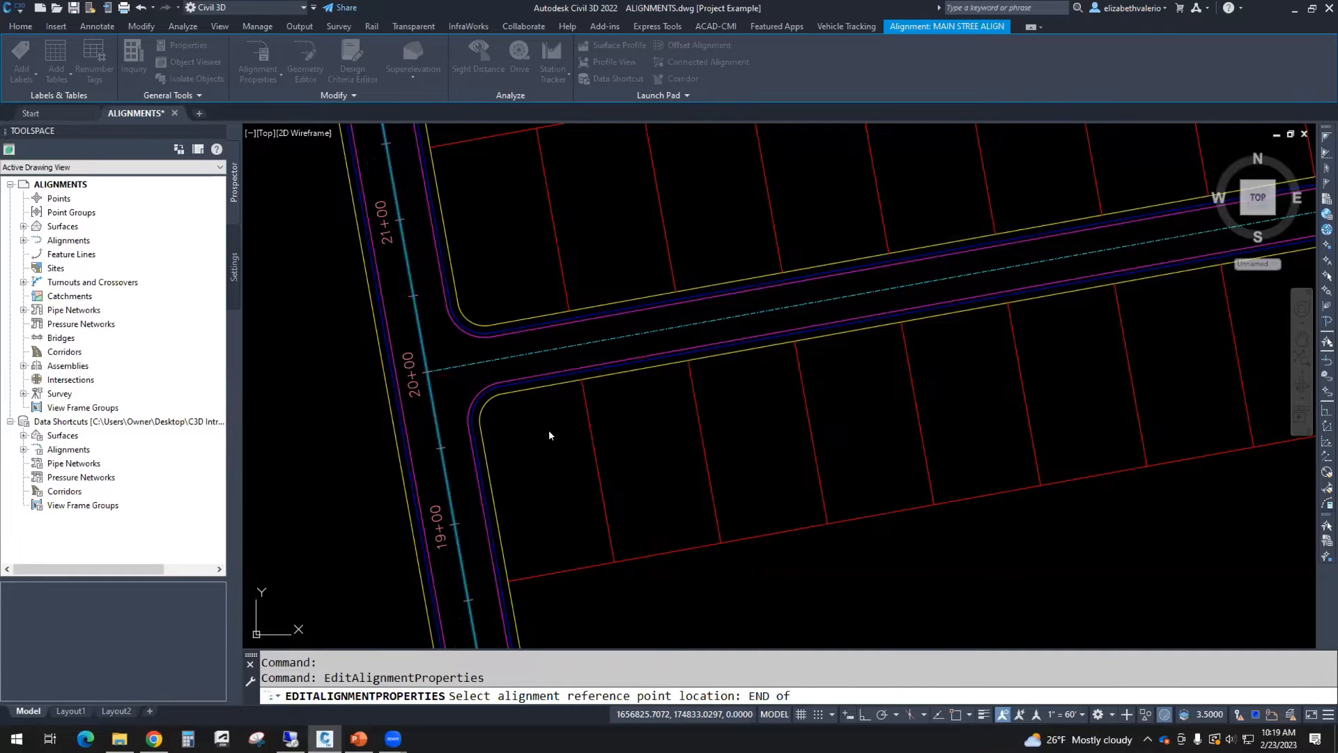
key(Escape)
click(529, 444)
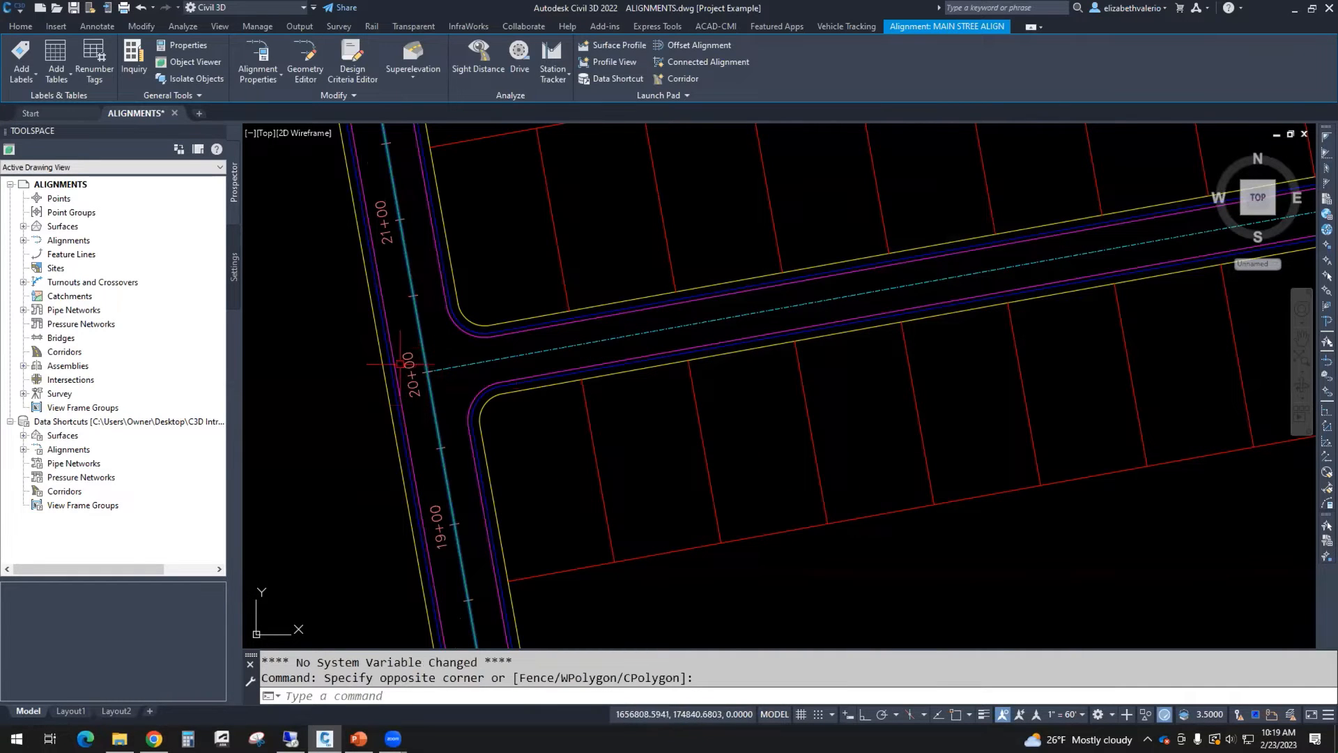
Step: Inspect the revised station labels along the main street alignment up to its end
scroll(443, 374, down, 5)
scroll(444, 374, down, 3)
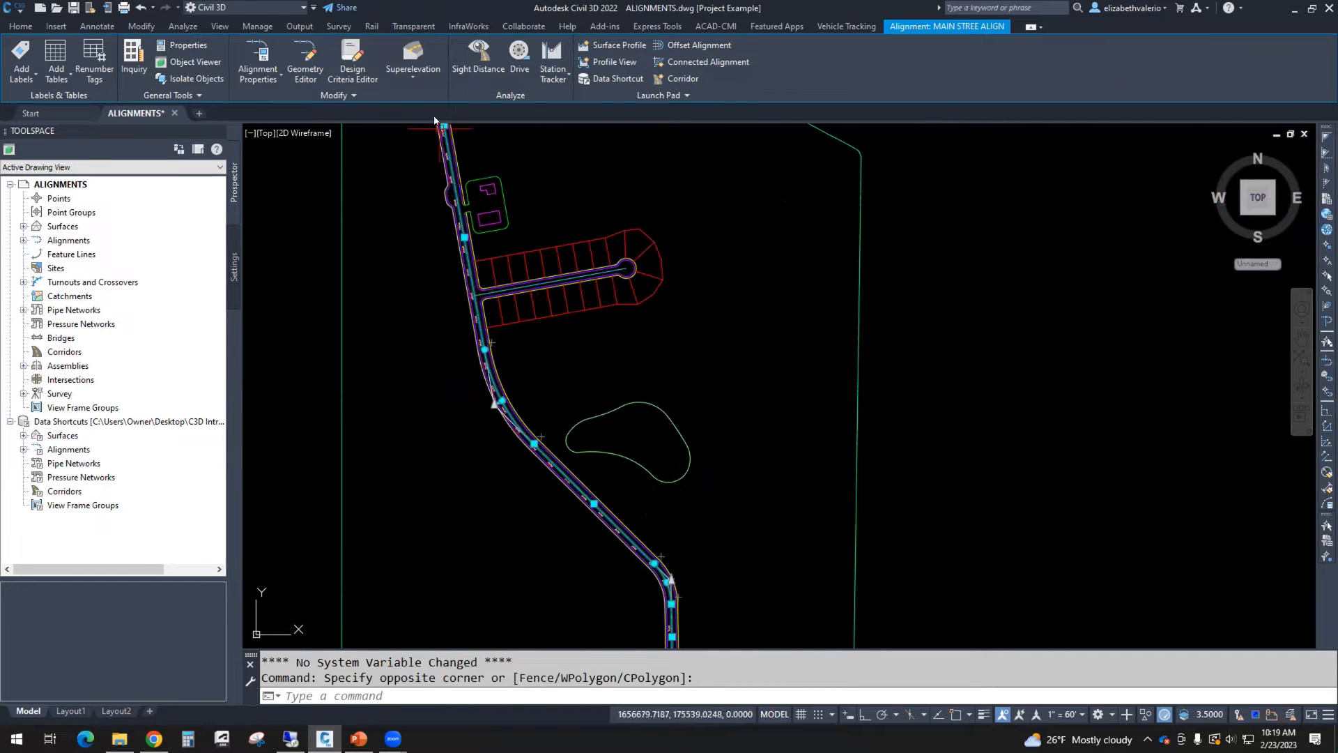
scroll(492, 328, up, 5)
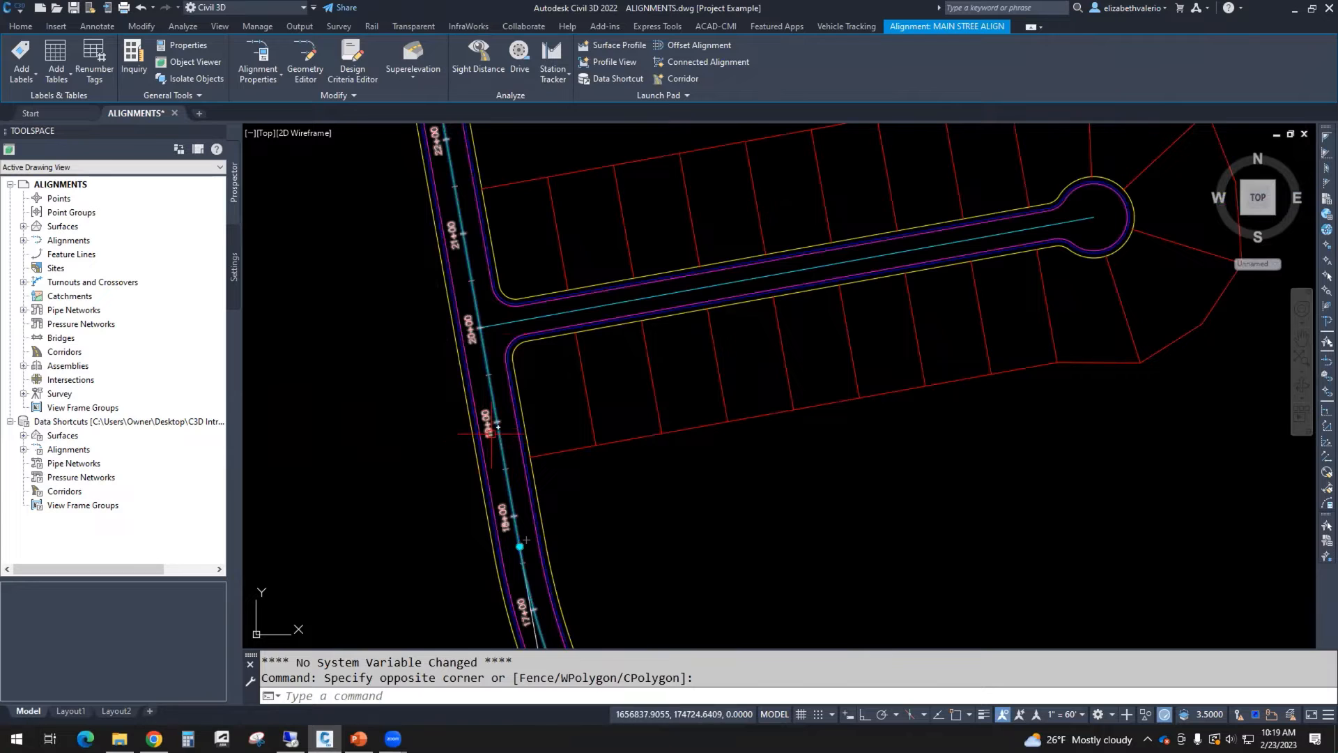
scroll(489, 329, up, 3)
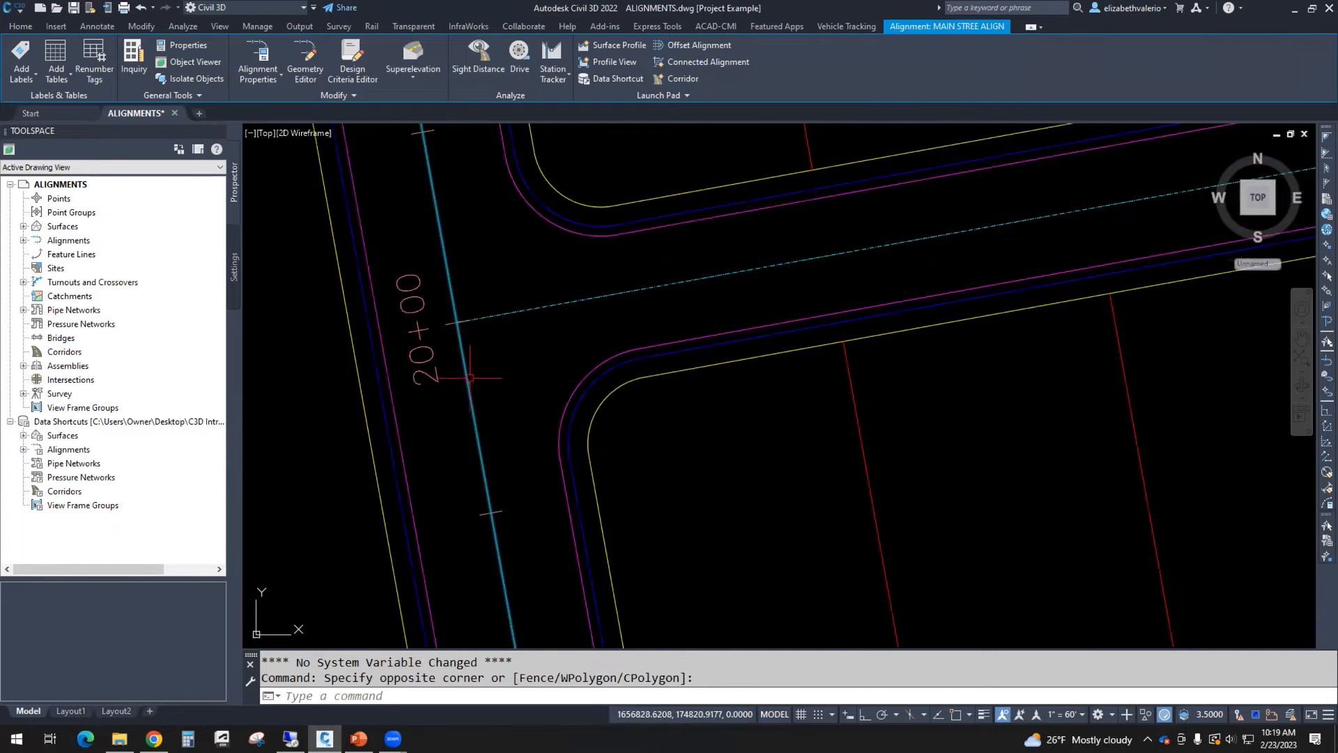
scroll(471, 335, down, 1)
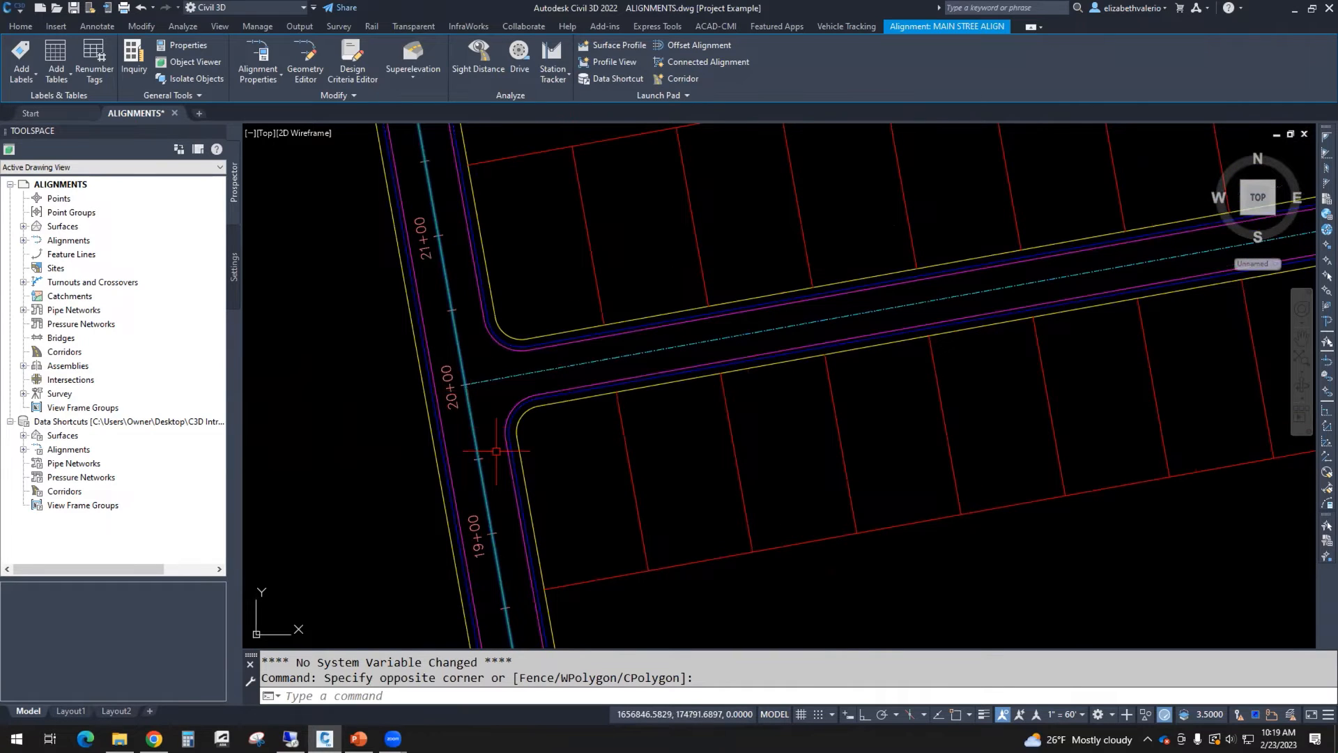
scroll(505, 409, down, 6)
scroll(500, 411, up, 8)
middle_drag(499, 411, 645, 444)
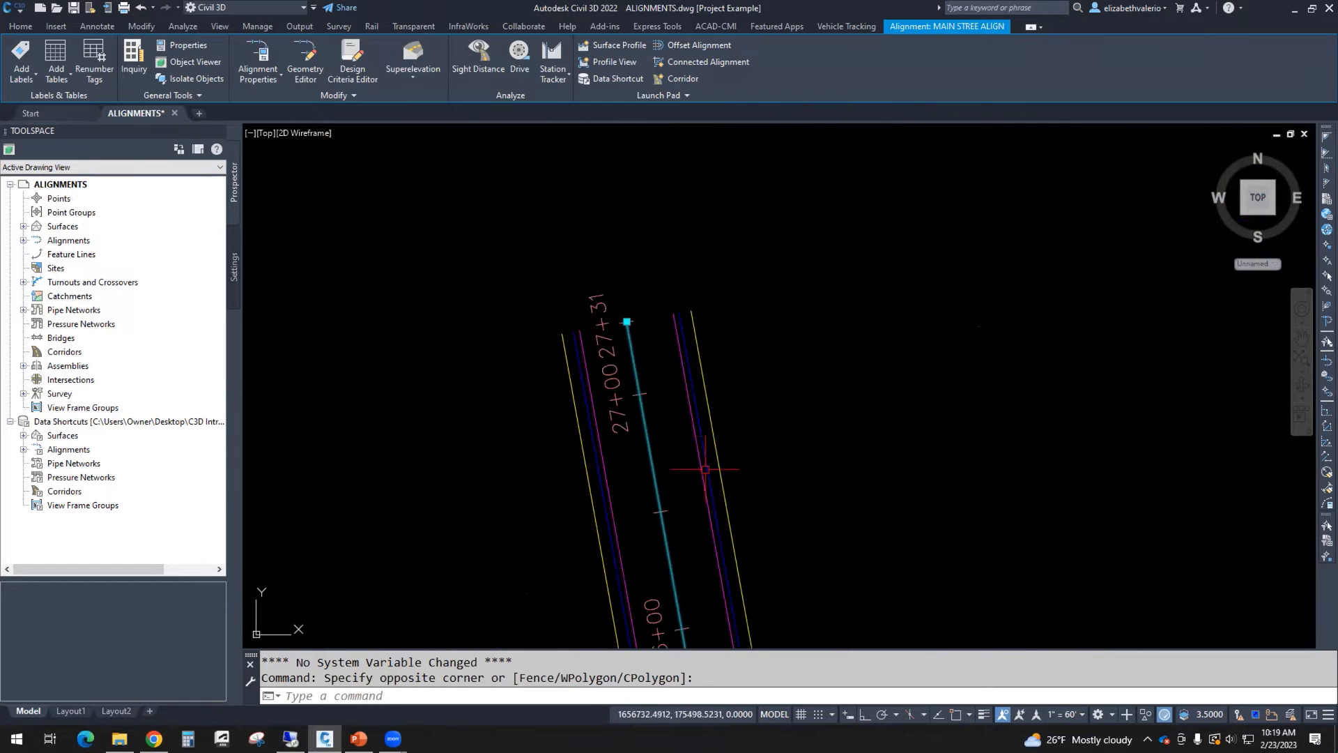
key(Escape)
key(Escape)
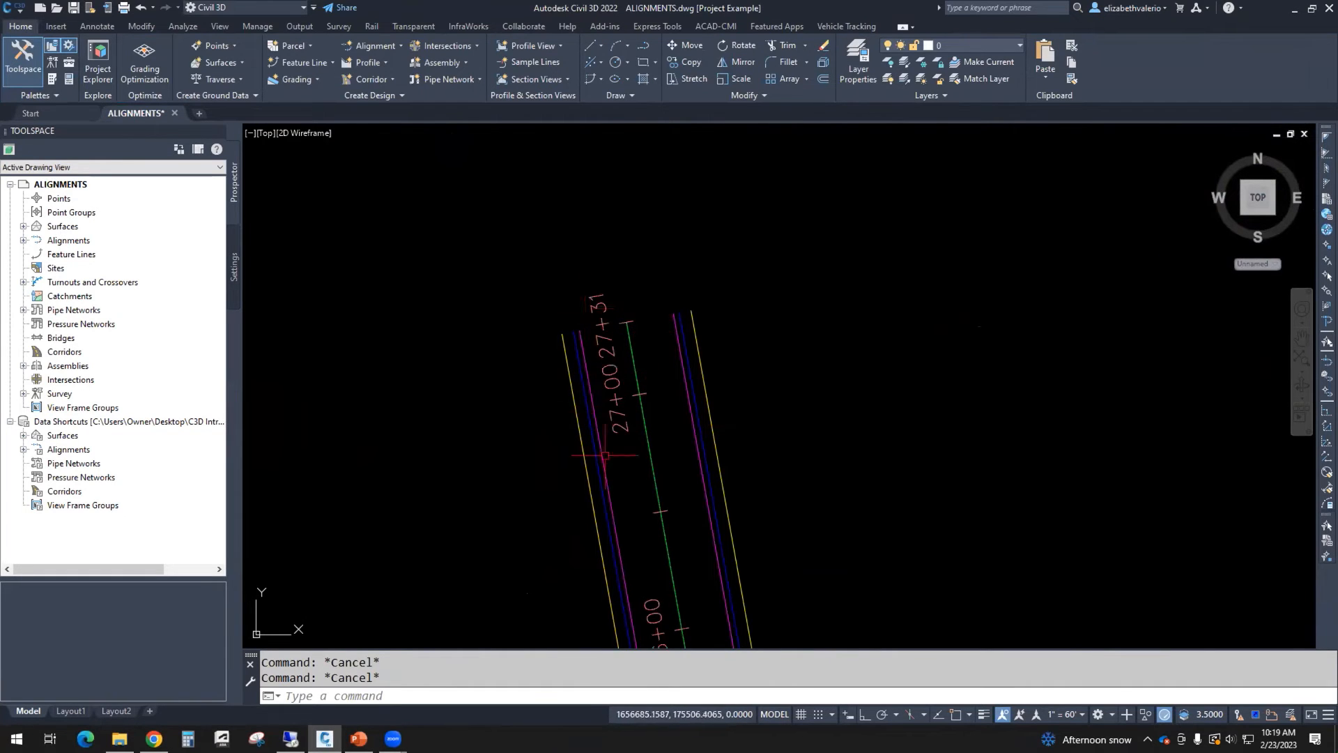
Step: Move the 27+31 end station label off the alignment to a clear spot above its end
middle_drag(781, 363, 681, 340)
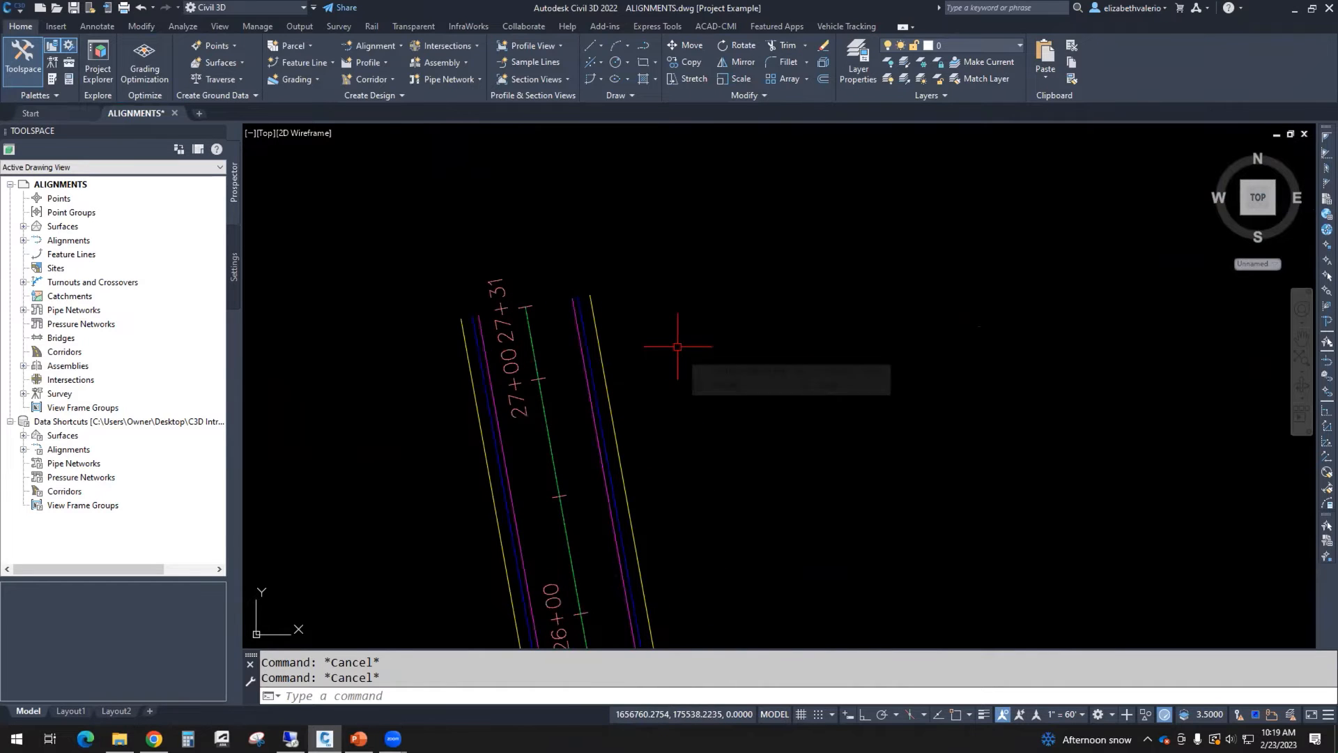
click(490, 280)
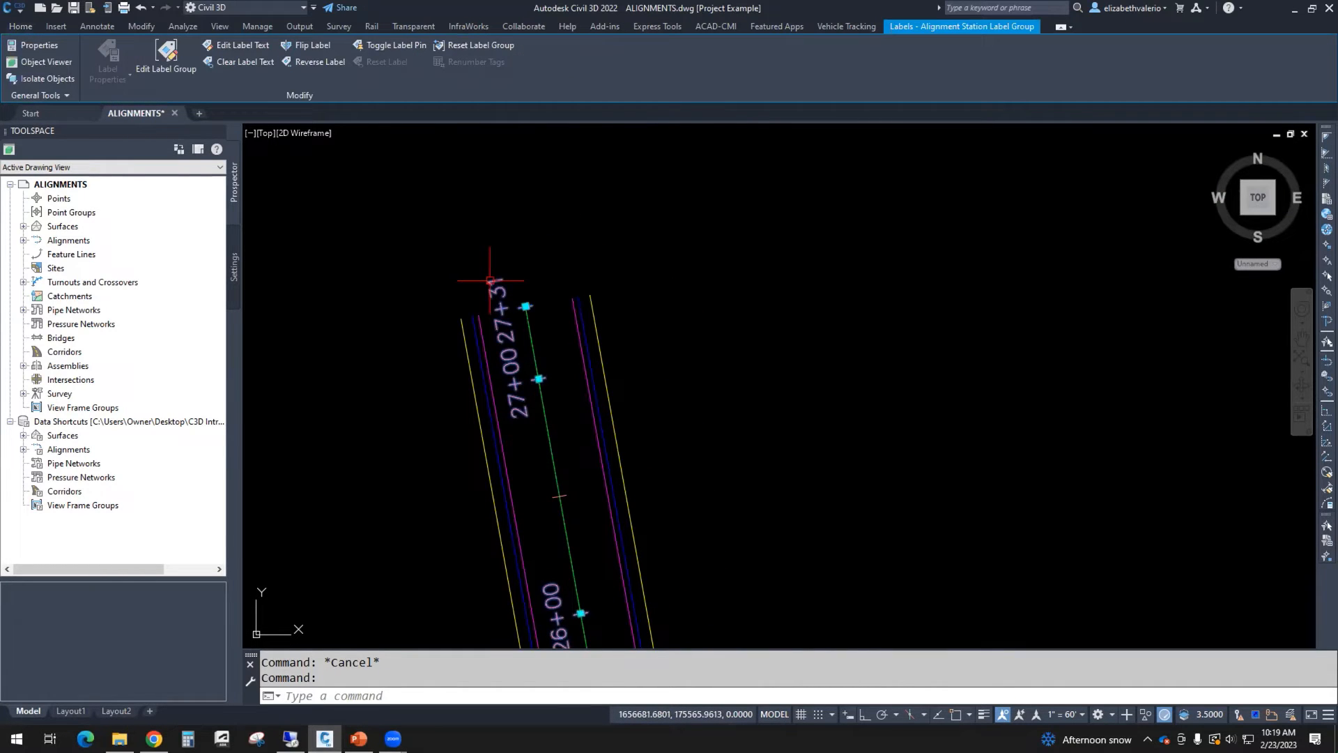
click(526, 306)
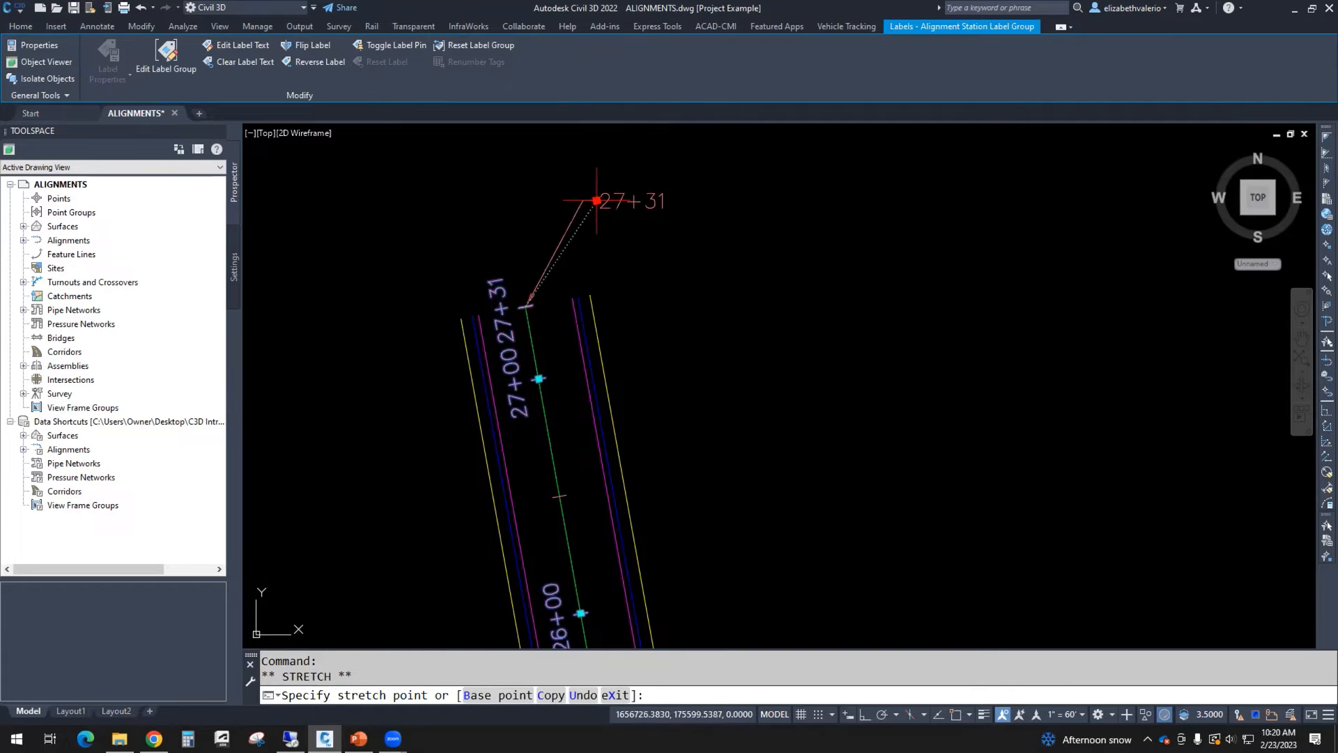
click(580, 201)
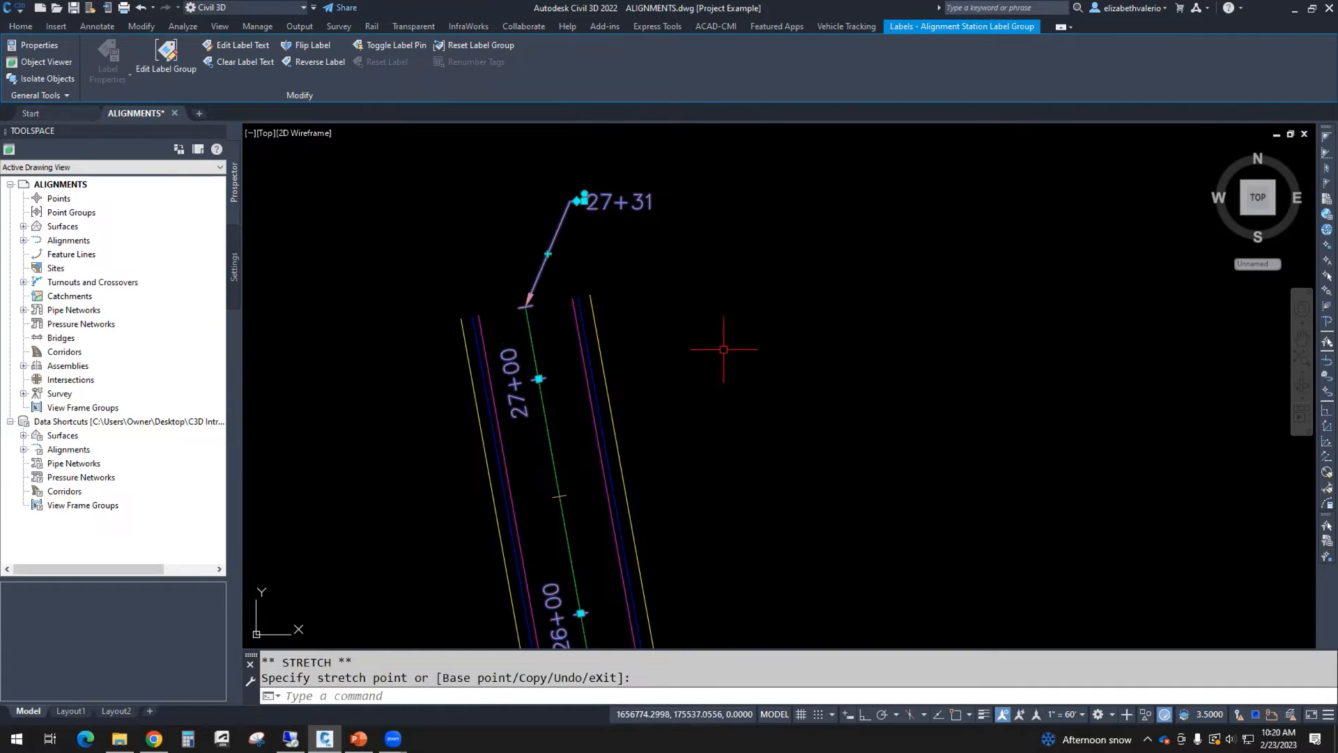
key(Escape)
key(Escape)
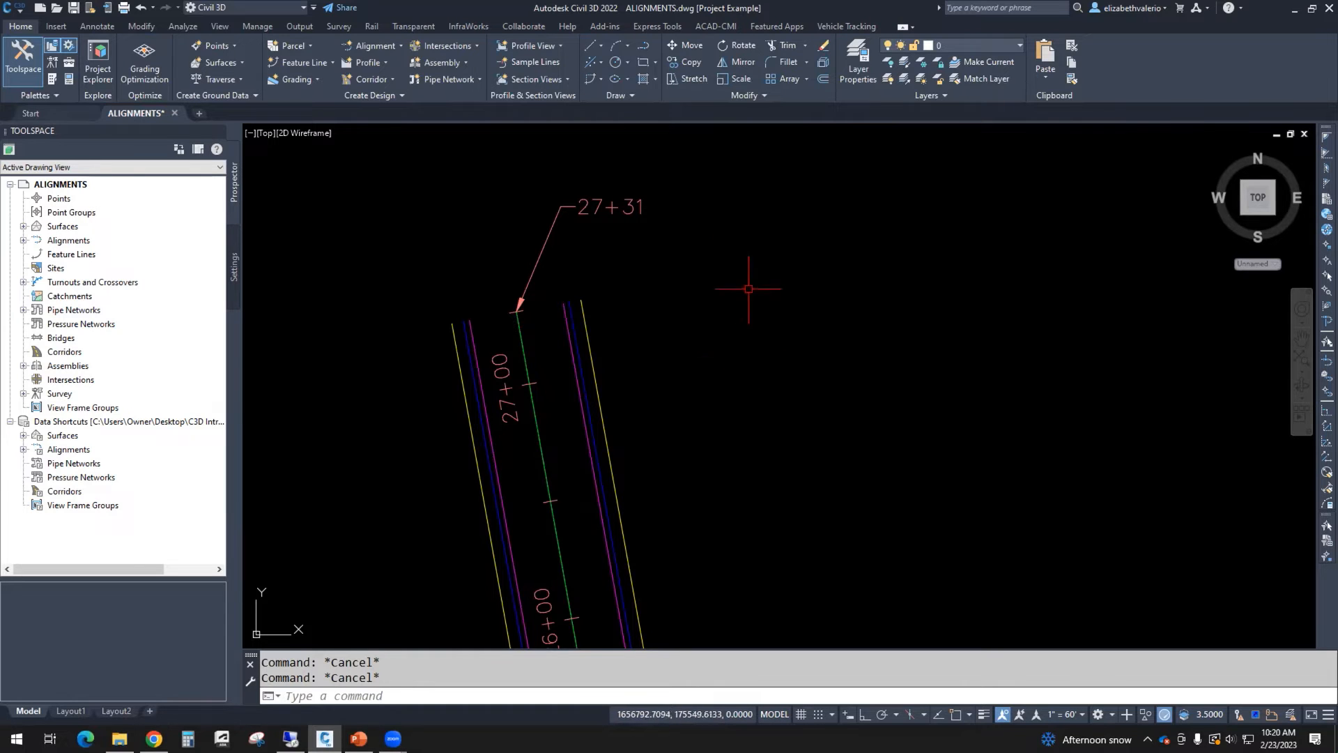
Step: Edit the end station label's text so it reads END STA before the station value
click(593, 210)
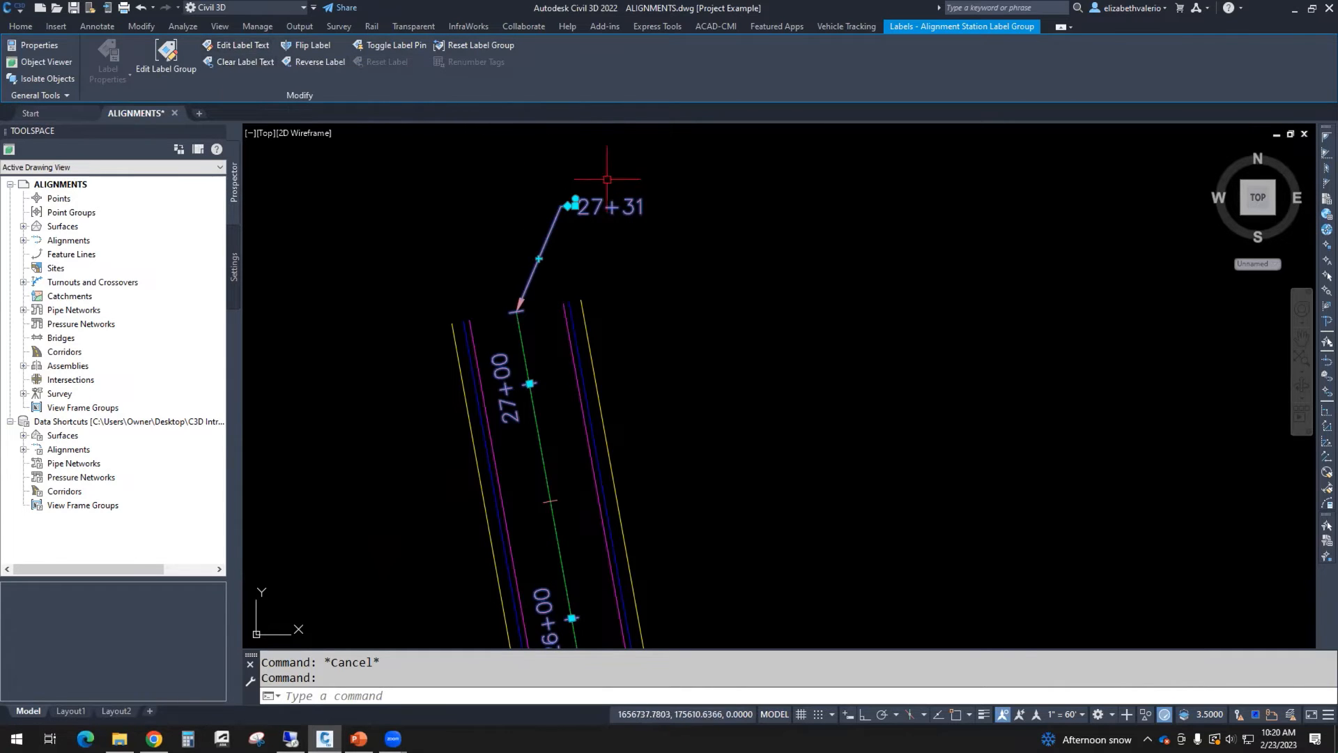
click(229, 46)
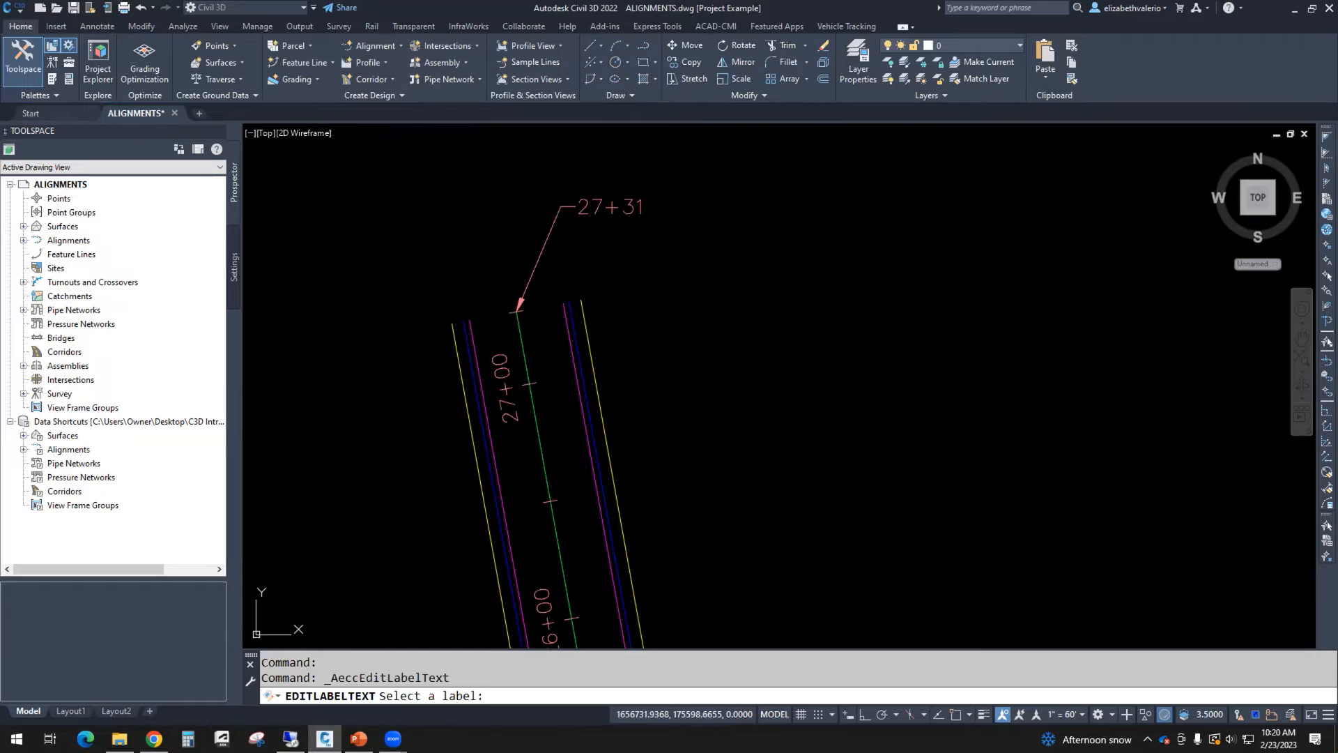
click(519, 301)
drag(880, 241, 949, 229)
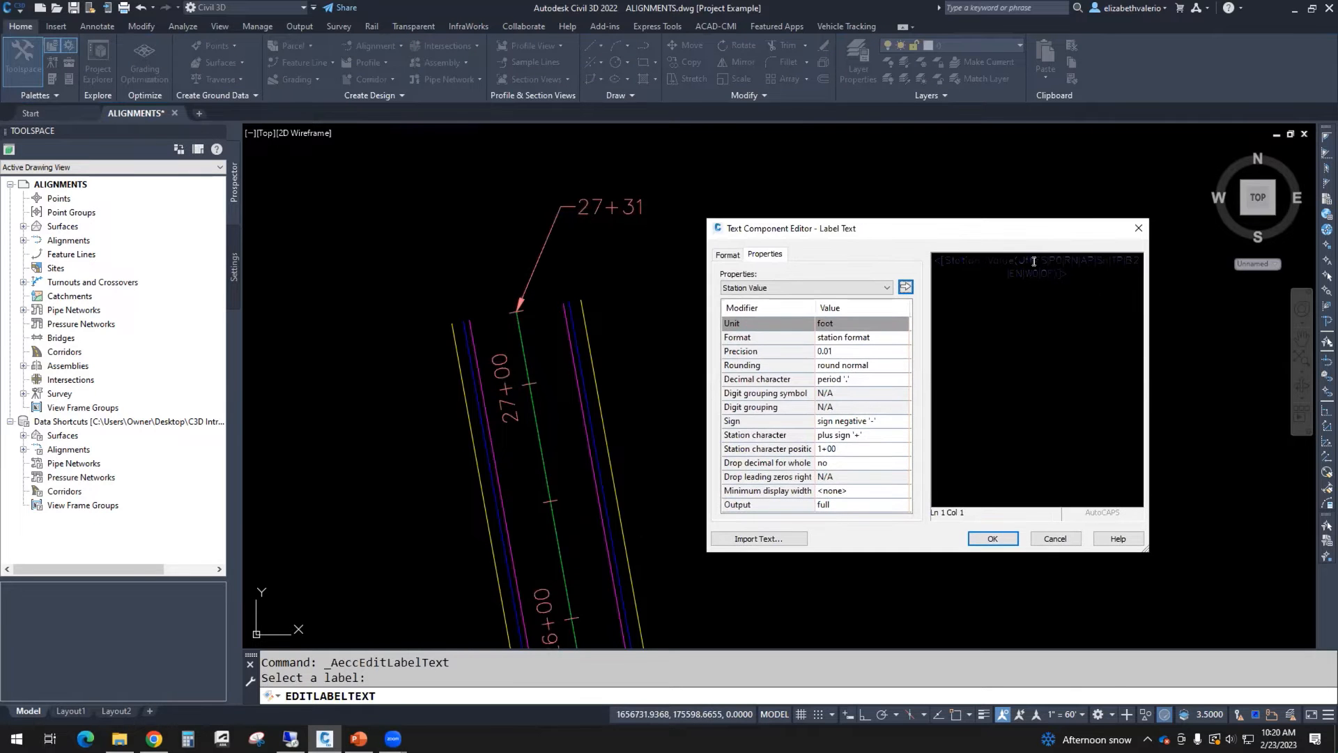
click(1032, 262)
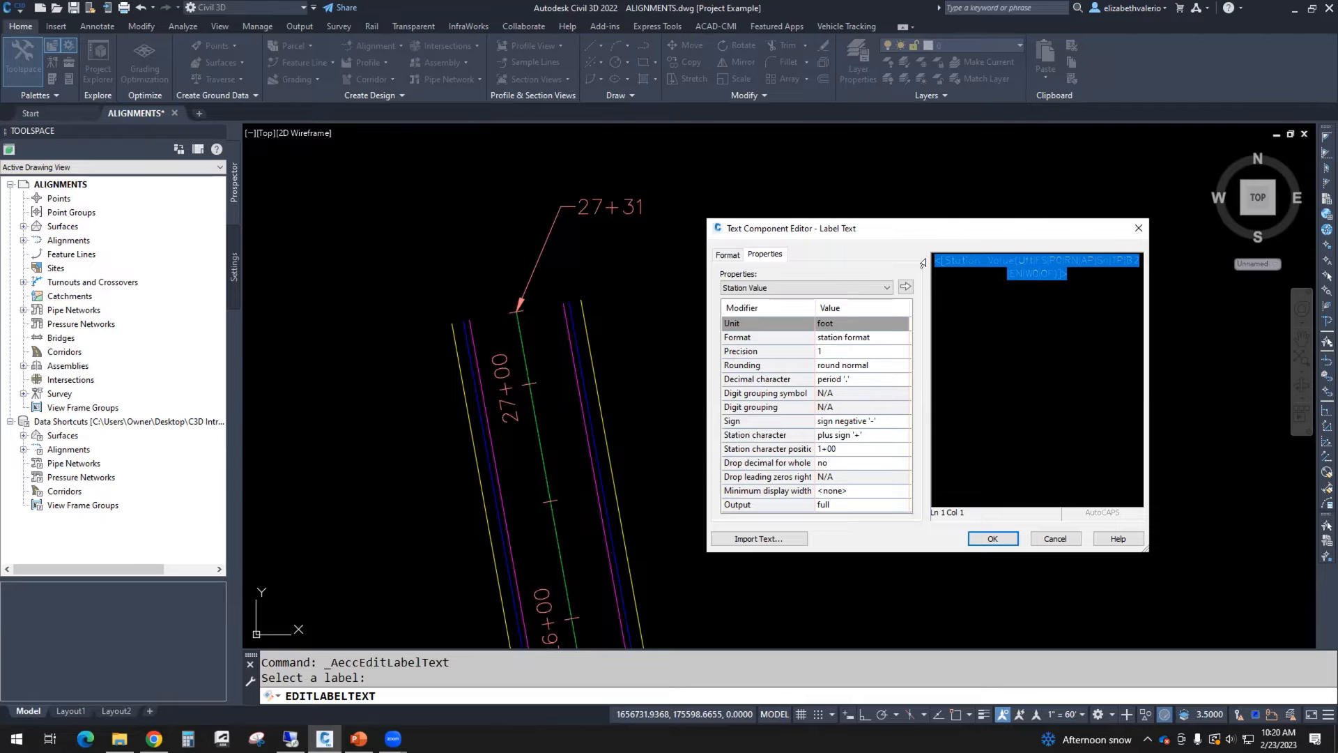
click(976, 330)
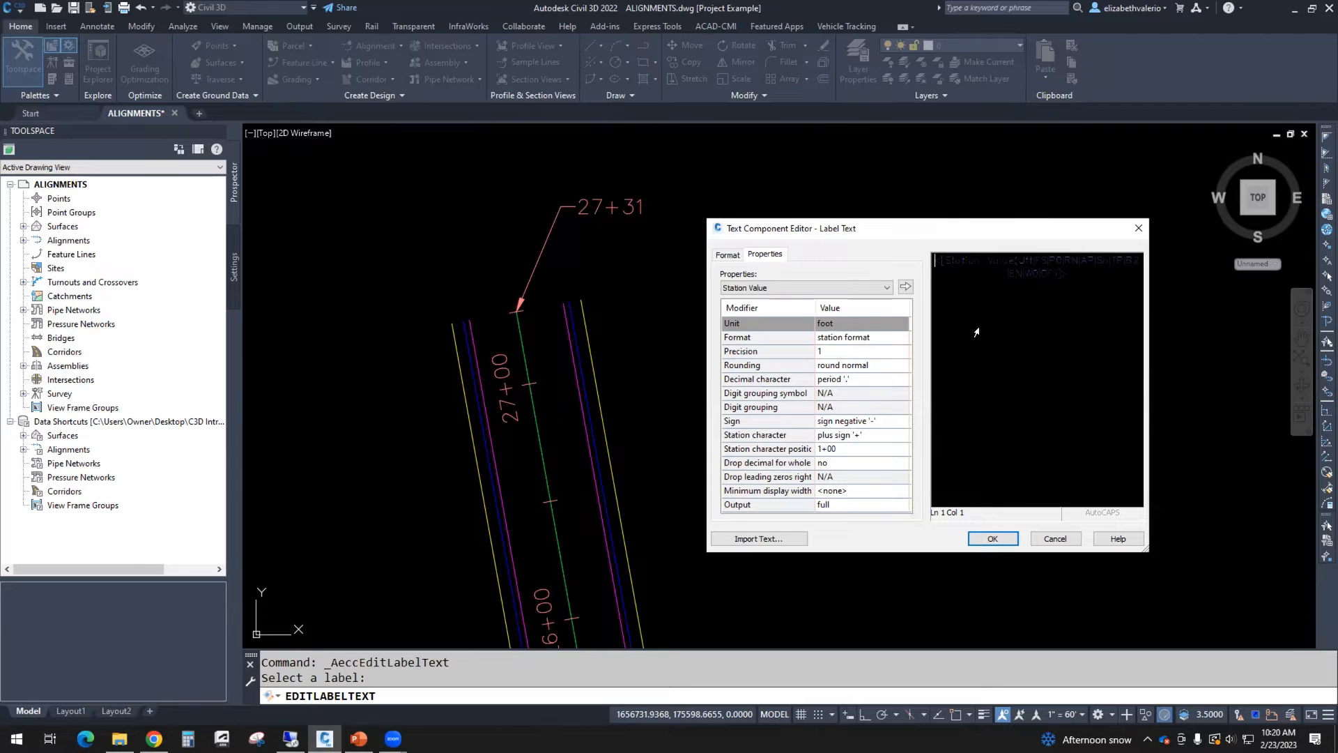
text(END: STA:)
drag(1111, 277, 947, 259)
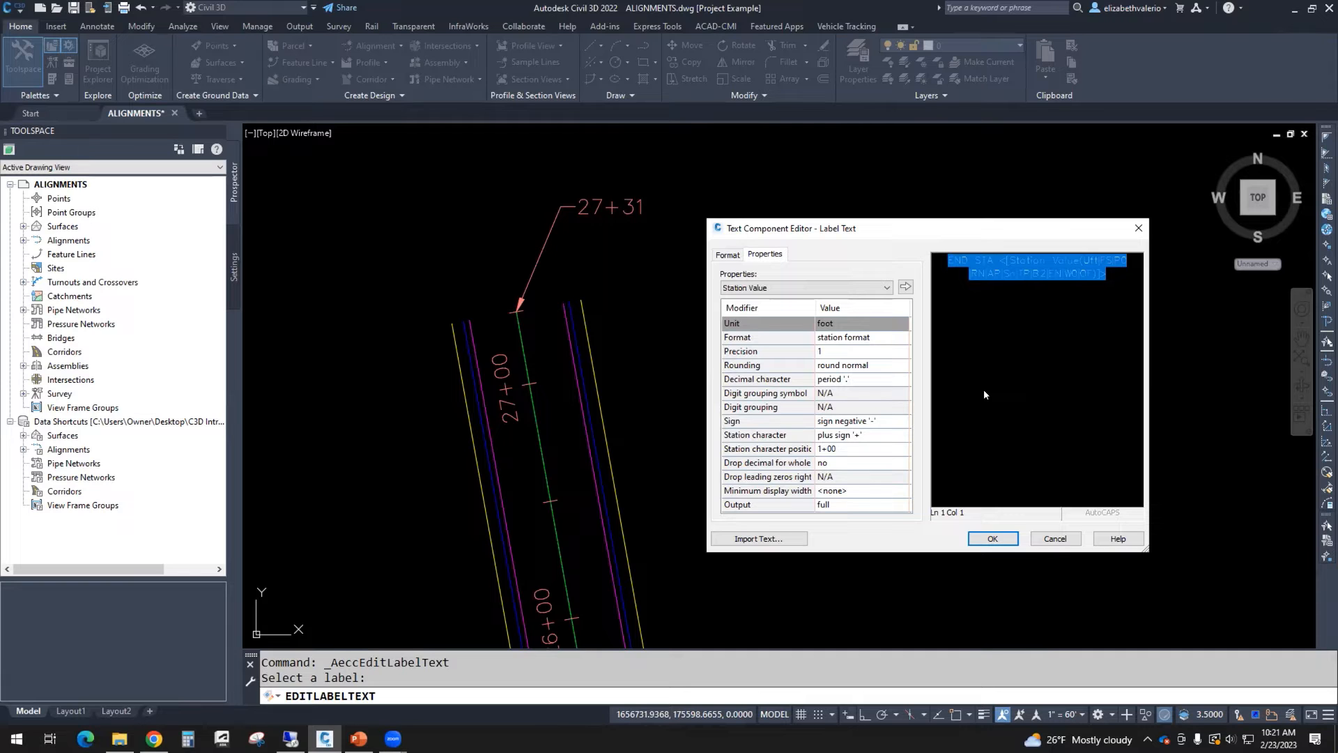
click(991, 538)
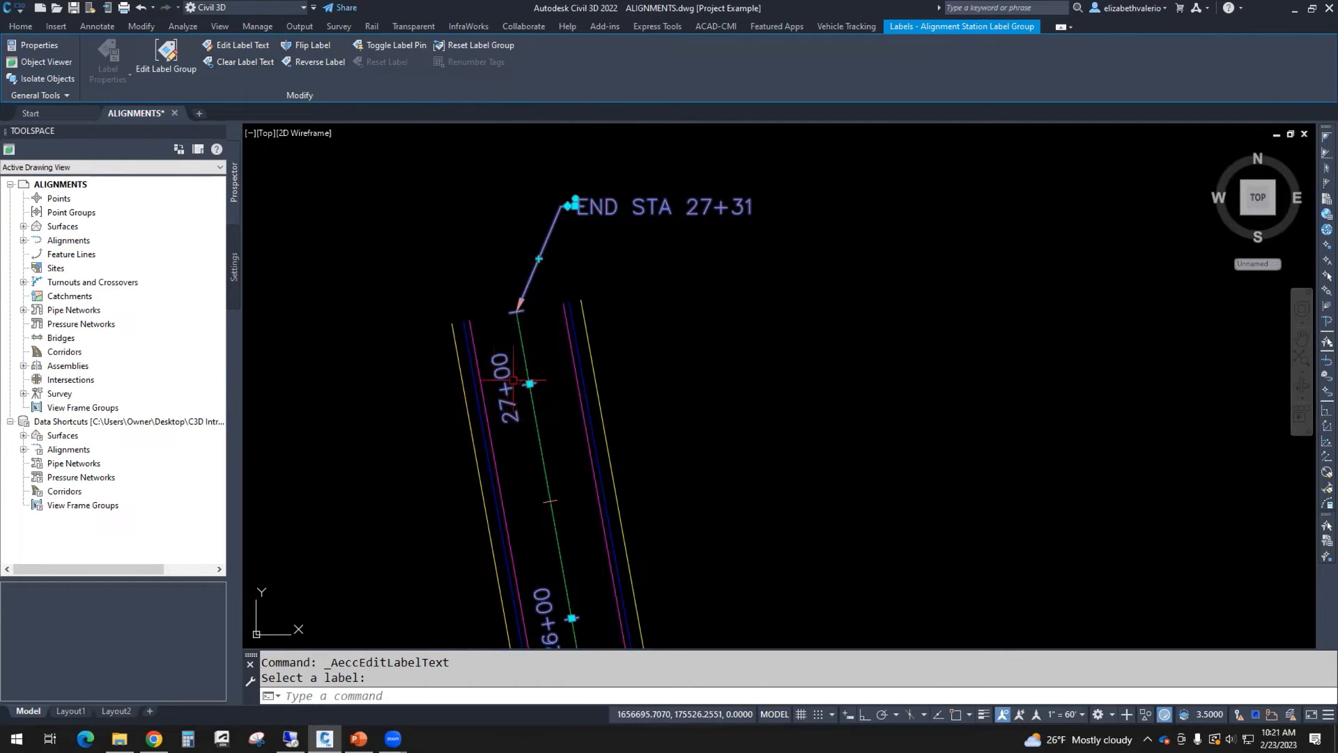
key(Escape)
key(Escape)
Step: Flip the 27+00 major station label and flip it back
click(514, 419)
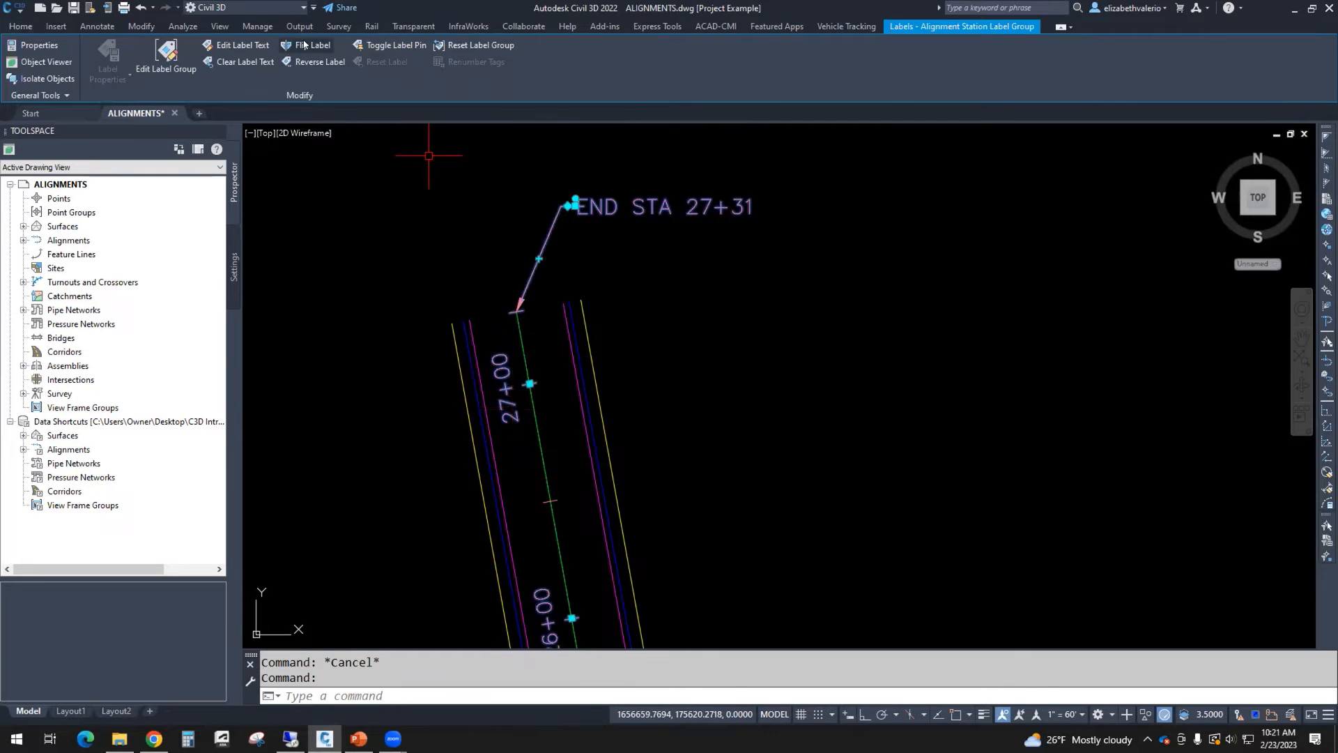
click(304, 44)
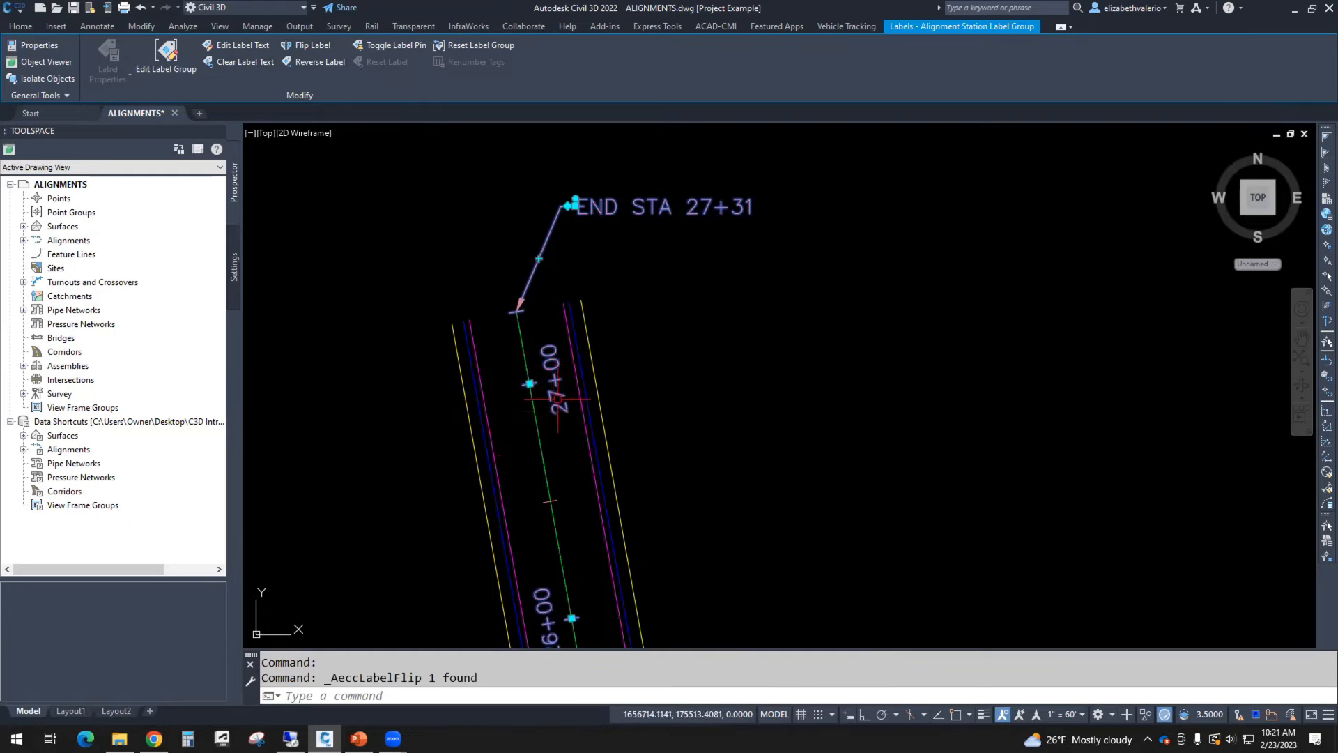
click(304, 44)
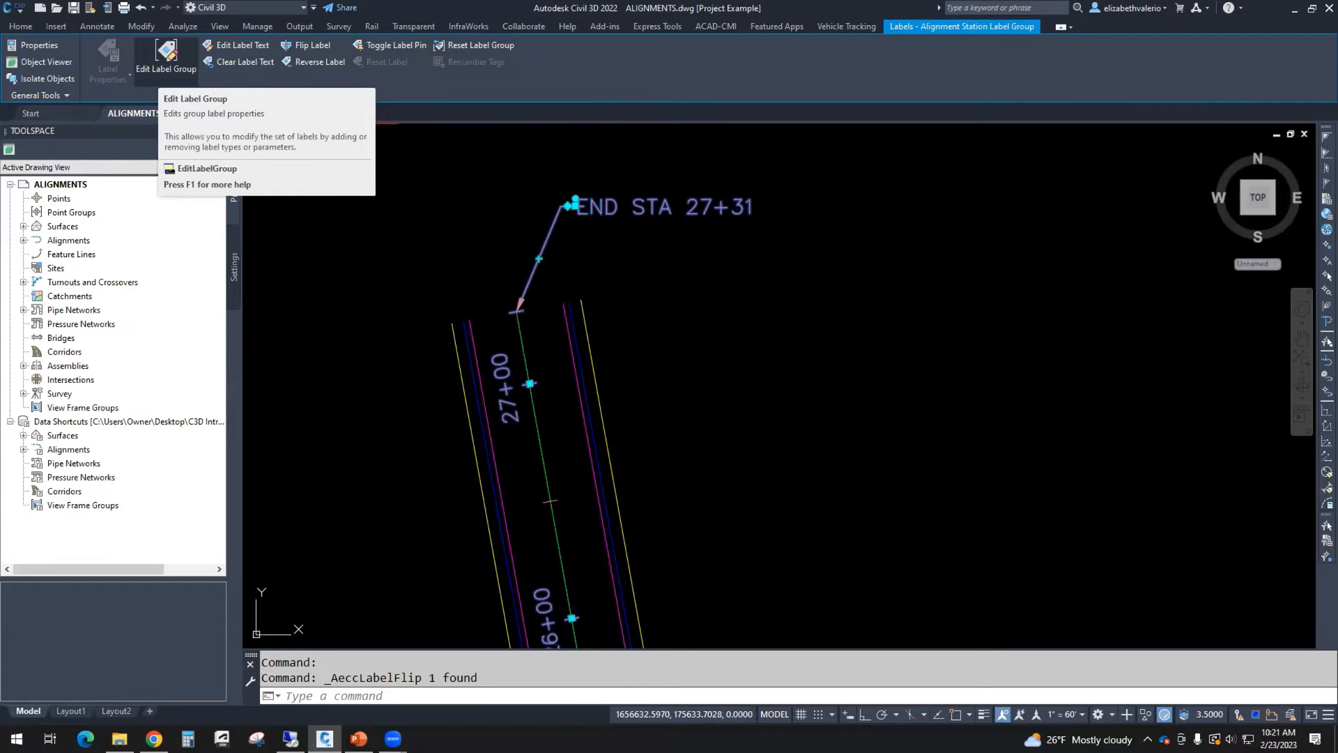
Step: Open the main street alignment's label settings and review its label types
scroll(632, 388, down, 8)
middle_drag(642, 382, 578, 305)
scroll(584, 303, up, 2)
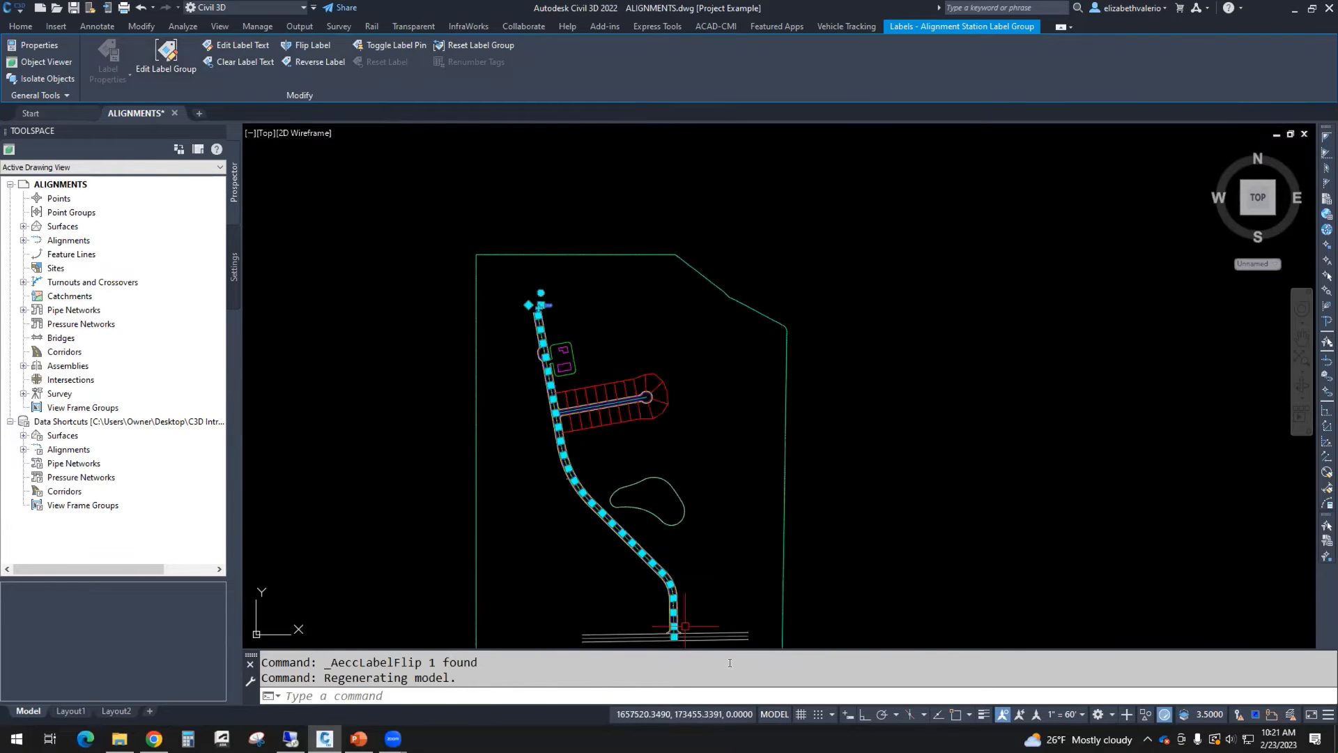
scroll(583, 323, up, 5)
scroll(761, 340, down, 2)
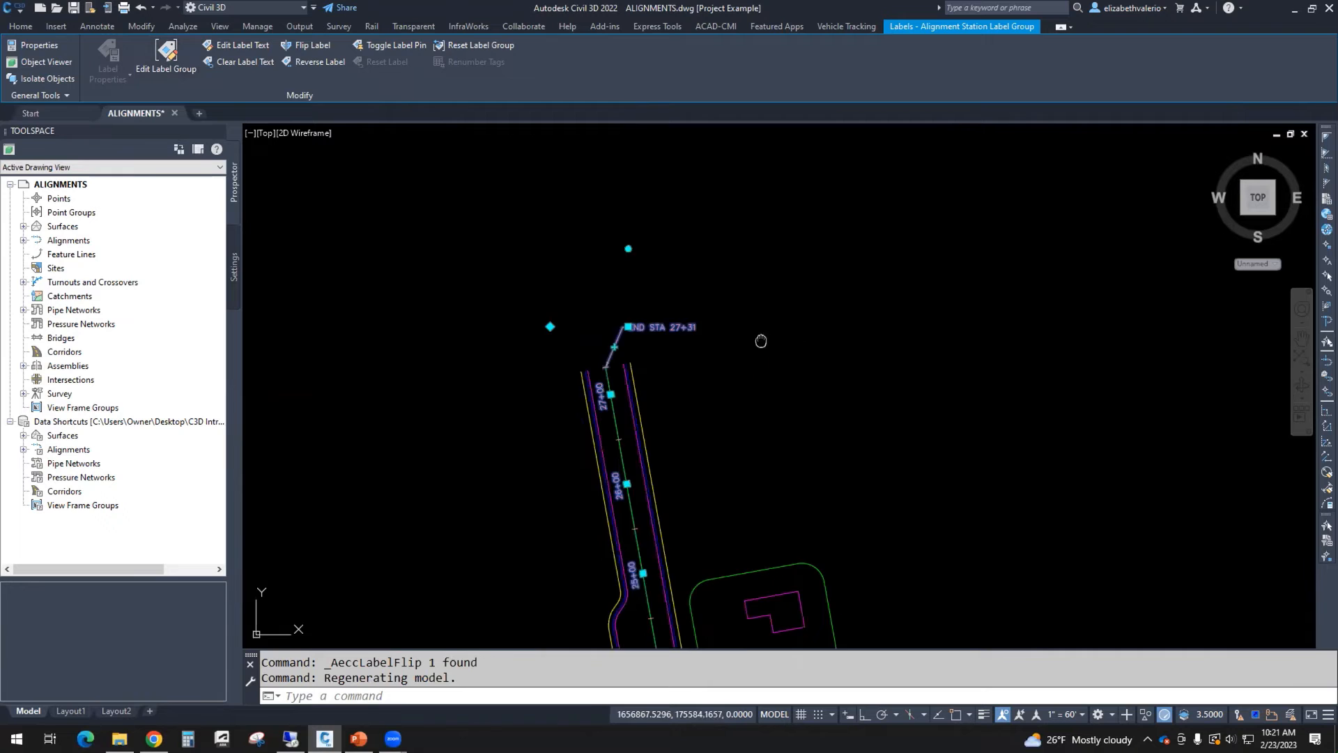
scroll(761, 341, down, 2)
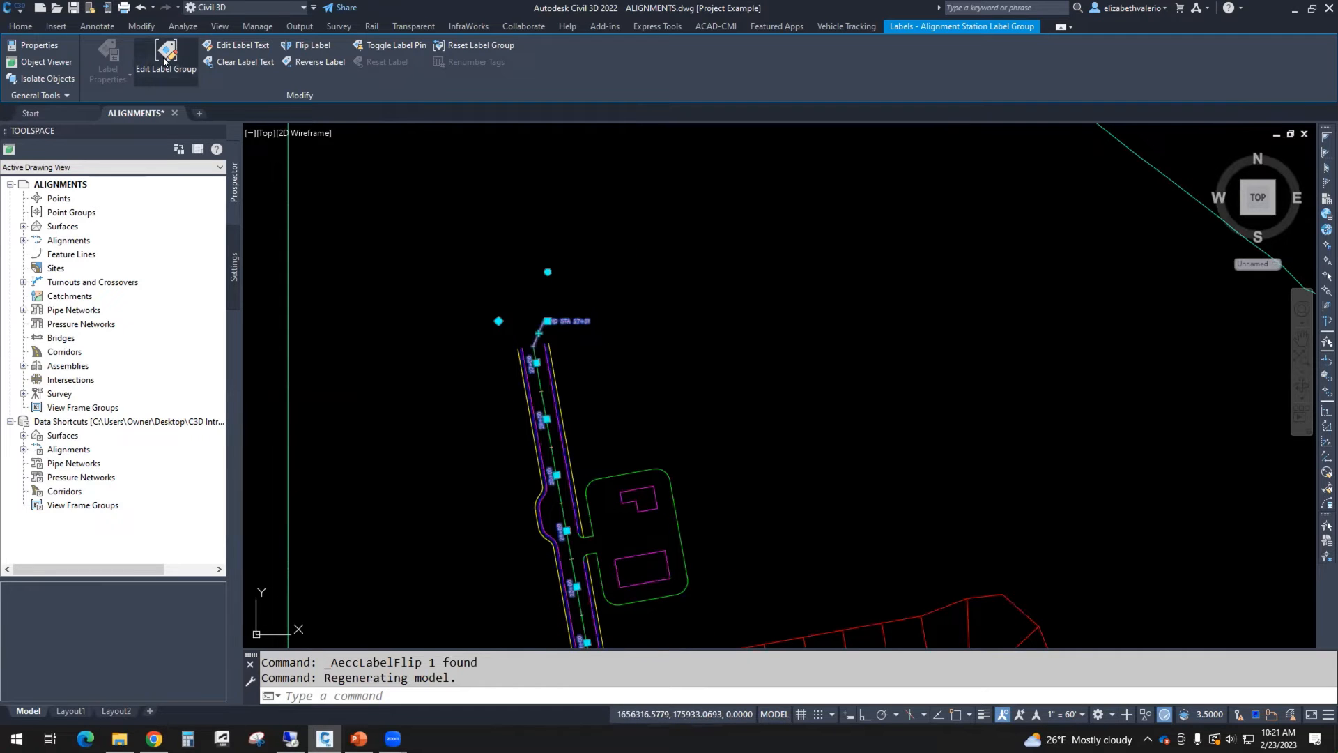
right_click(736, 240)
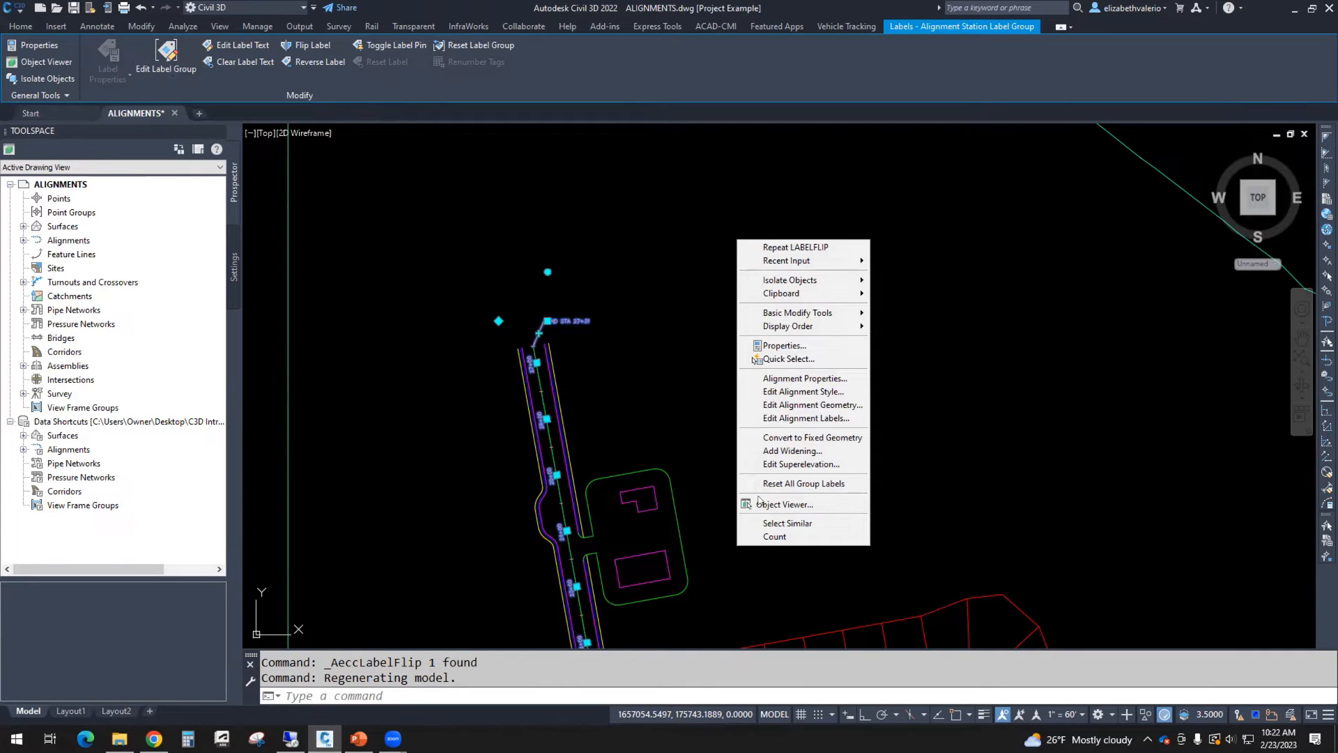
click(827, 418)
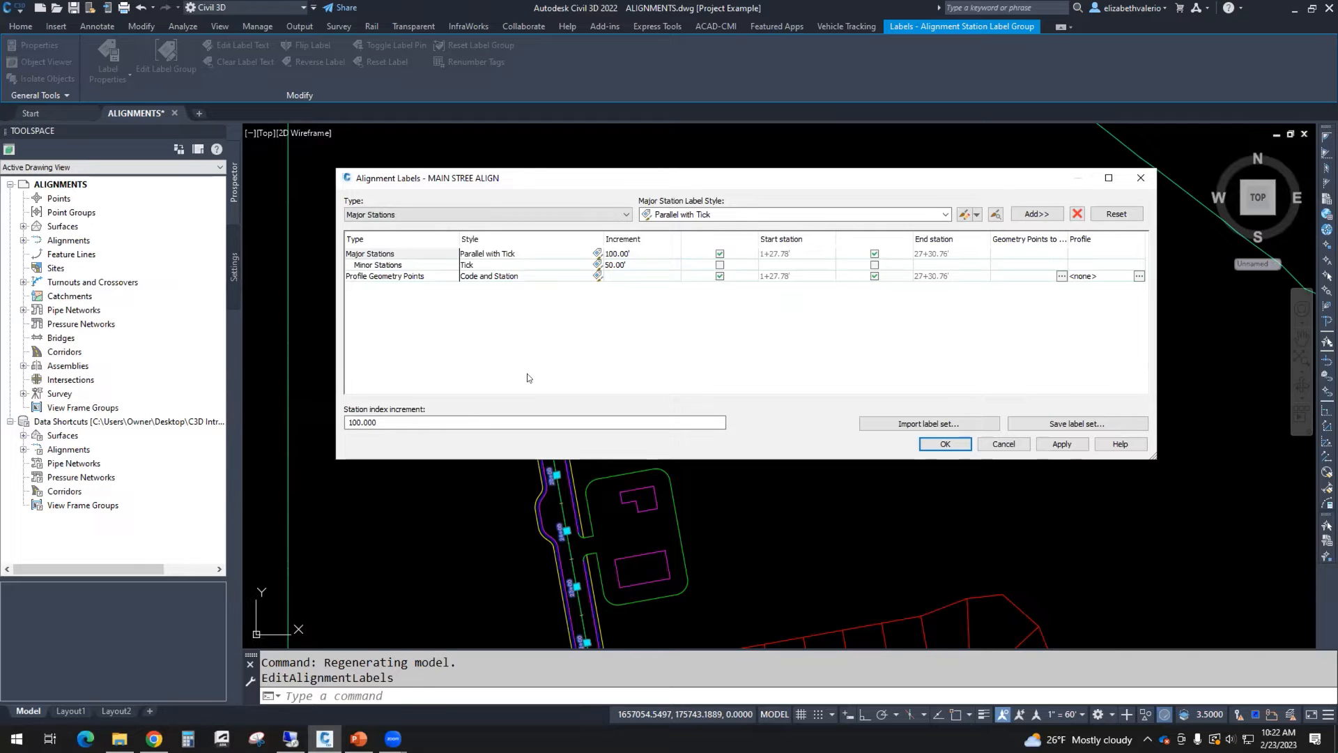
click(380, 265)
click(380, 276)
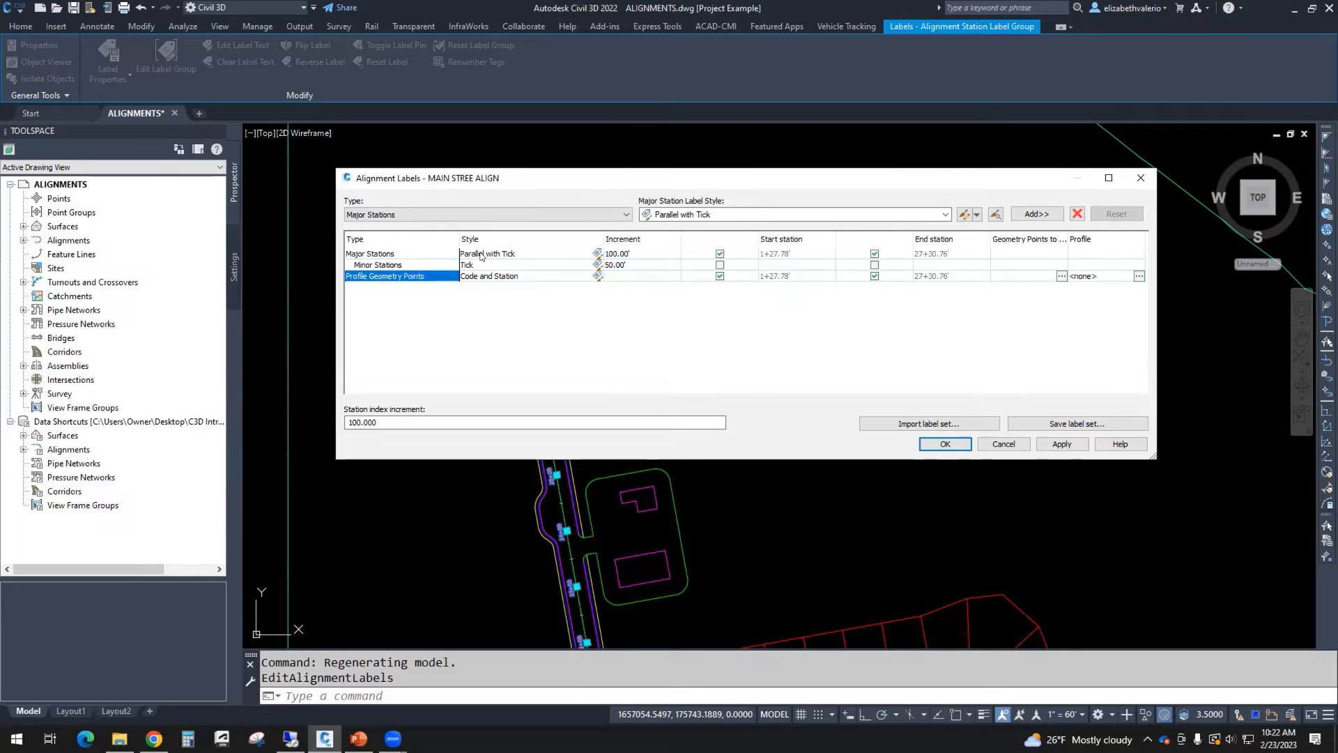
click(380, 255)
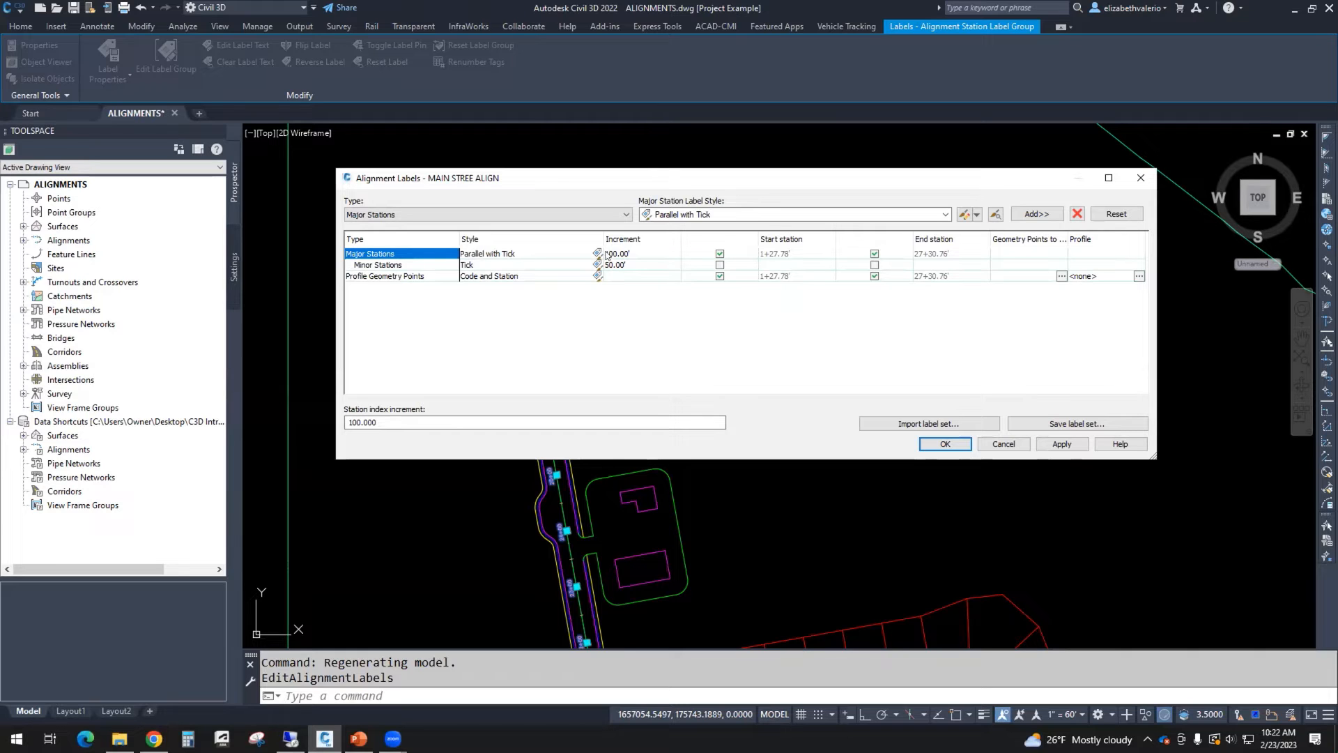
click(407, 265)
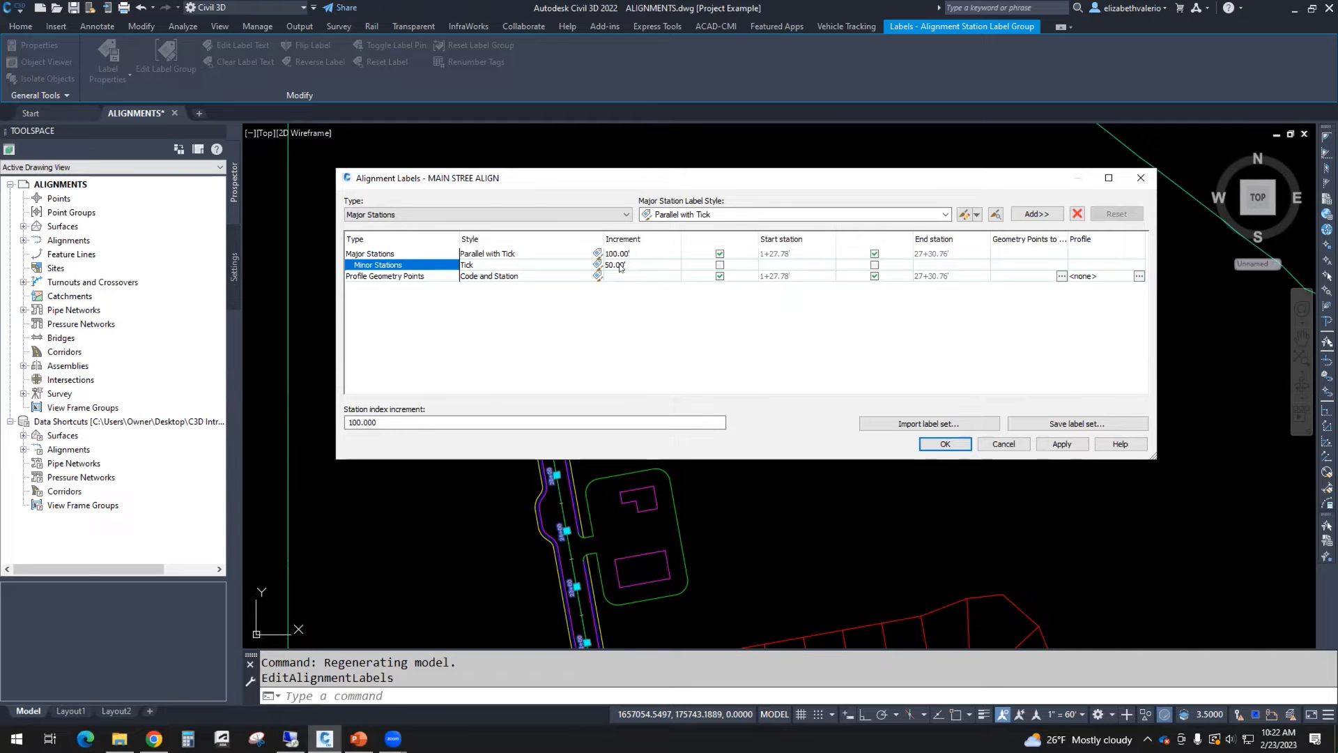
click(430, 277)
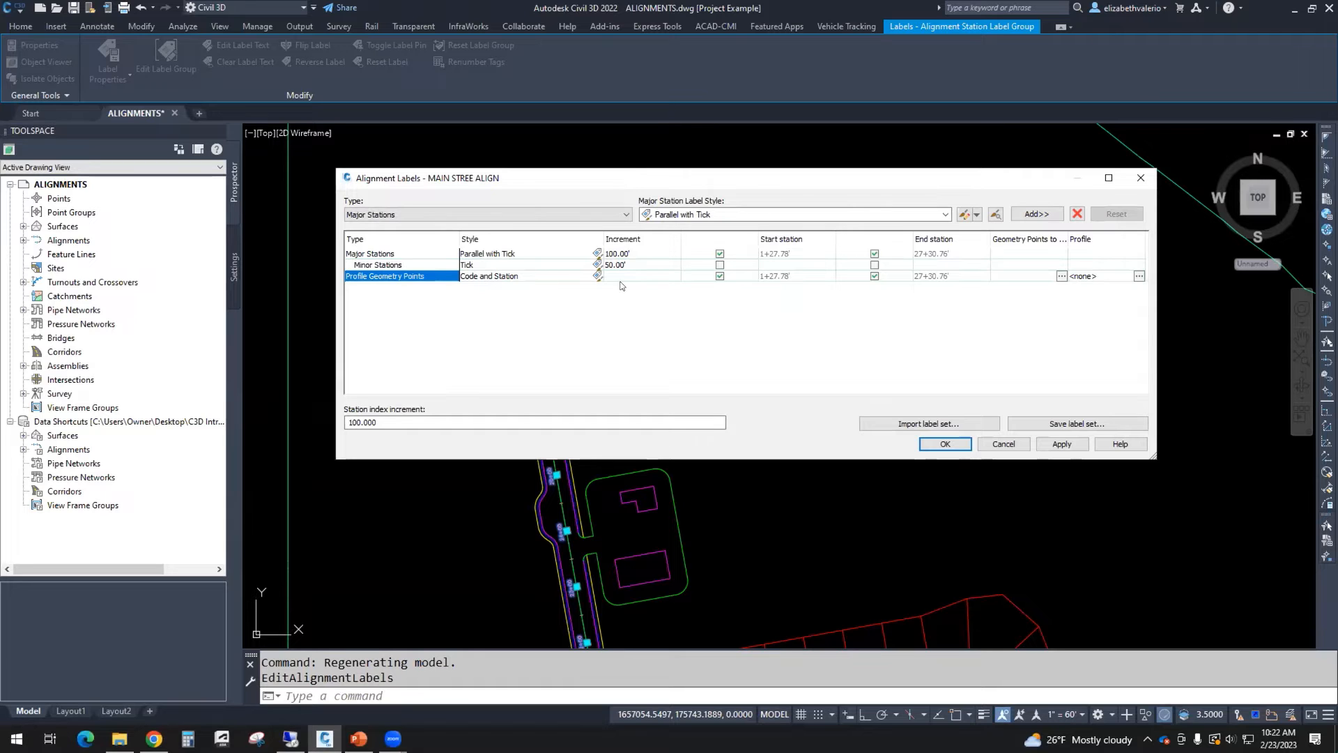
Step: Remove the Profile Geometry Points label type from the alignment's labels
click(1062, 276)
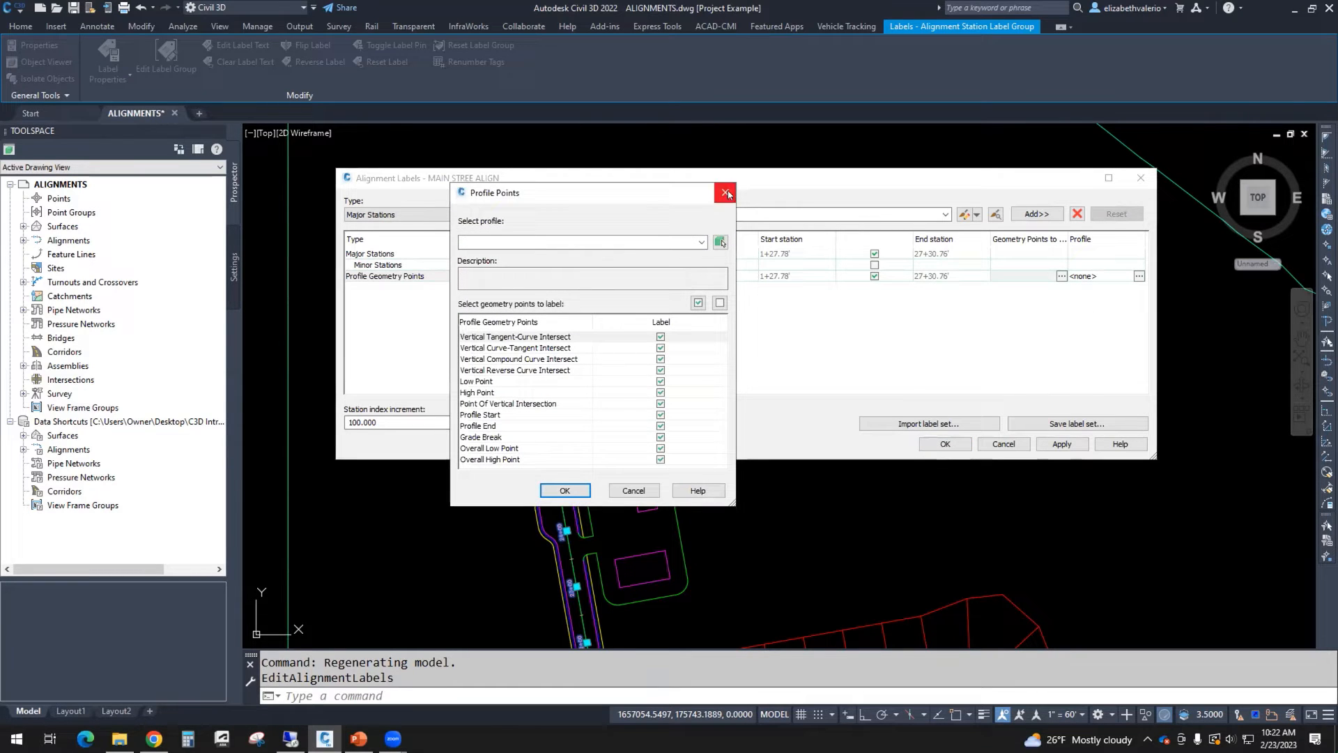
click(726, 192)
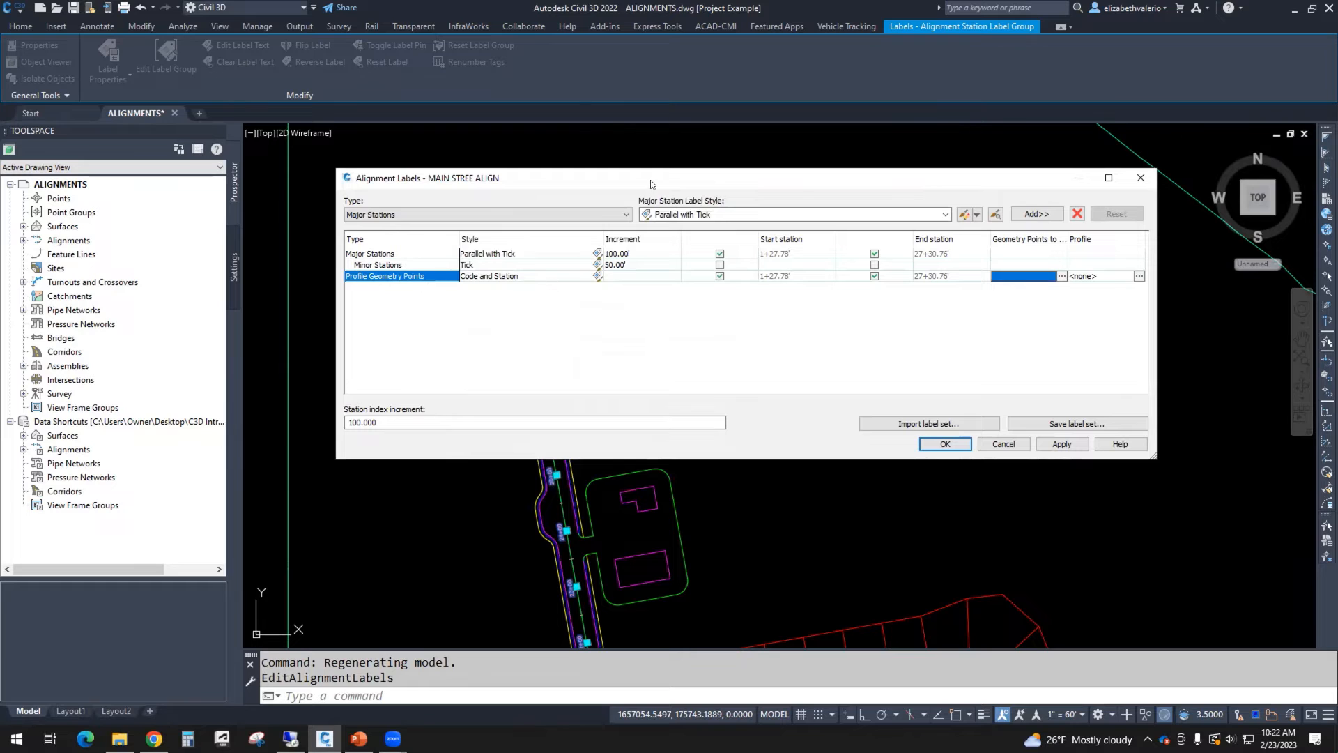
drag(675, 180, 992, 144)
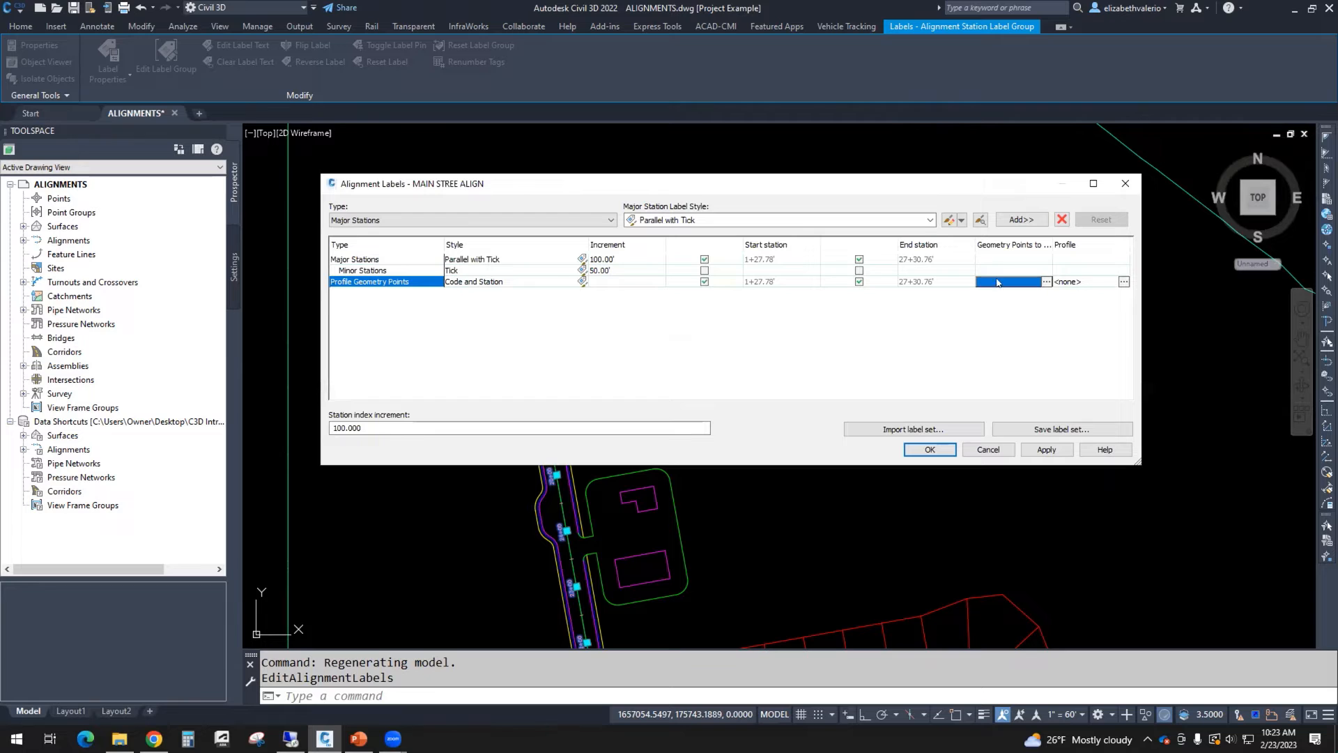
click(1061, 220)
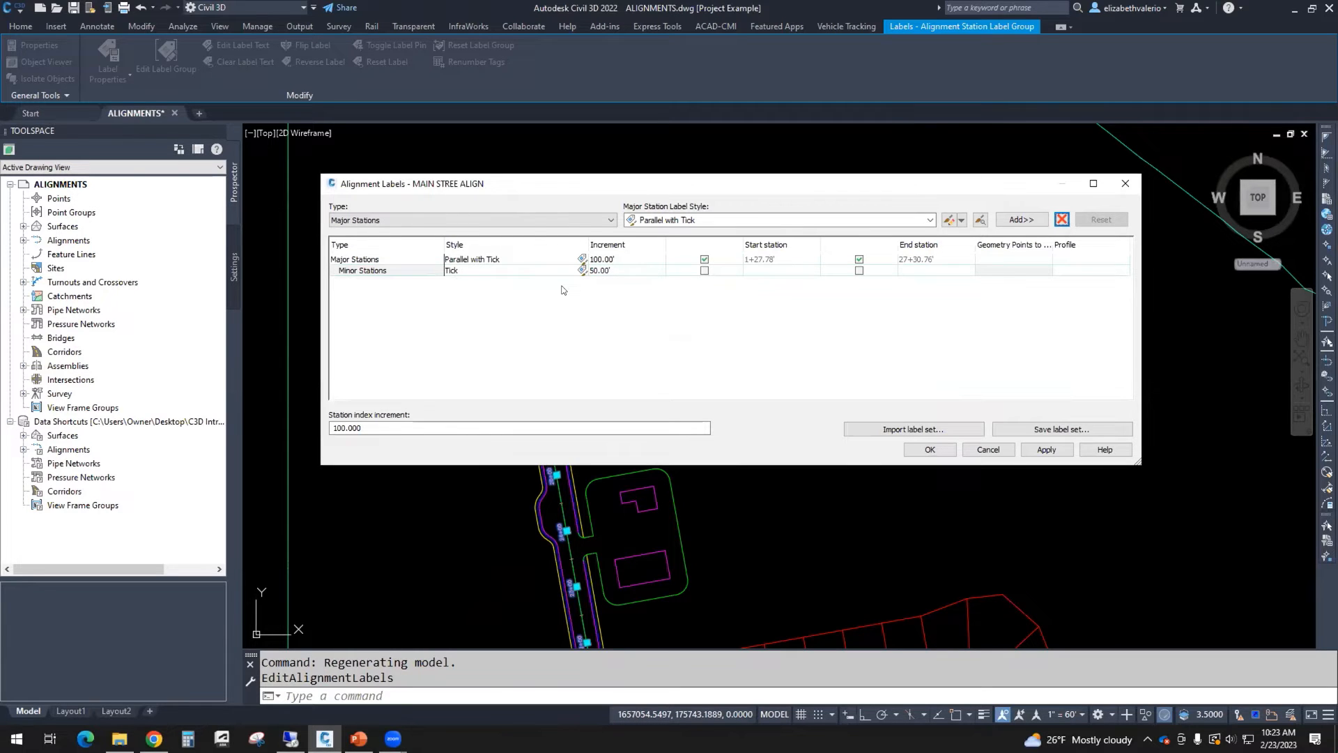
Step: Add Geometry Points labels with the Perpendicular with Tick and Line style, keeping all geometry points selected
click(584, 220)
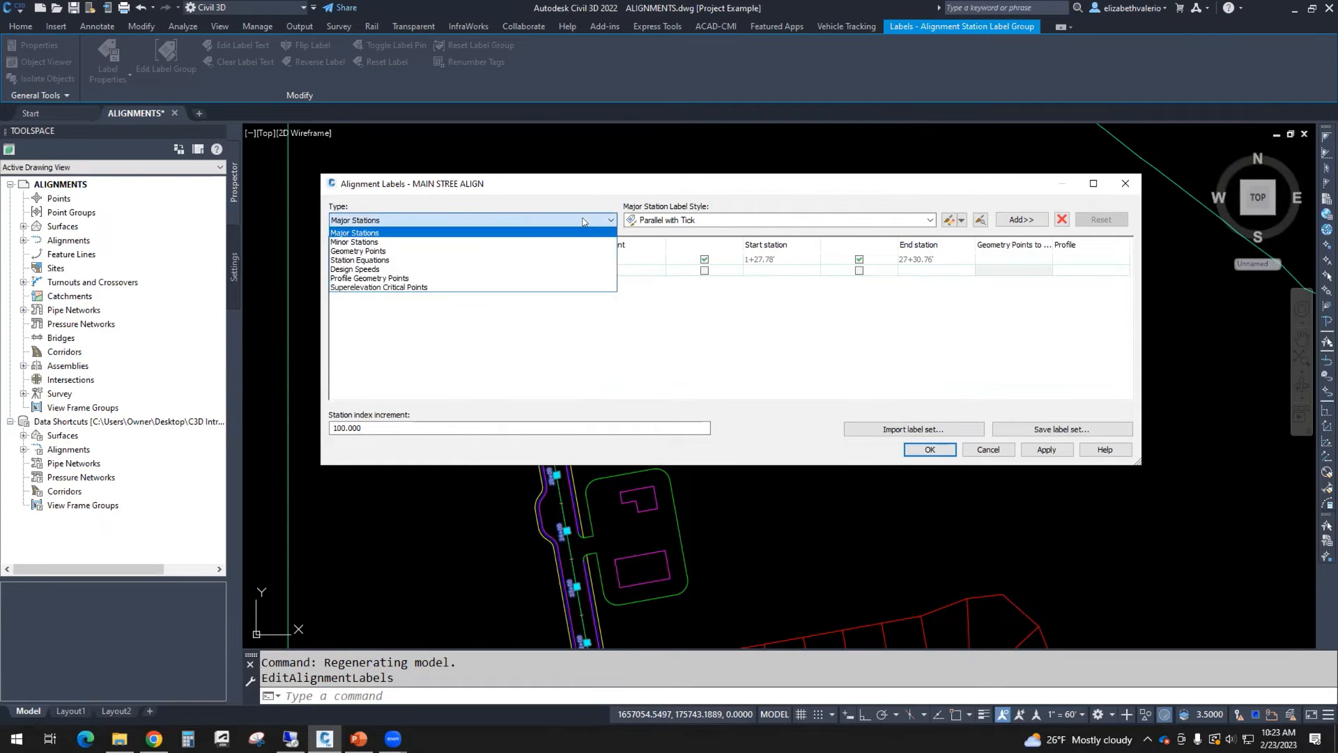
click(358, 251)
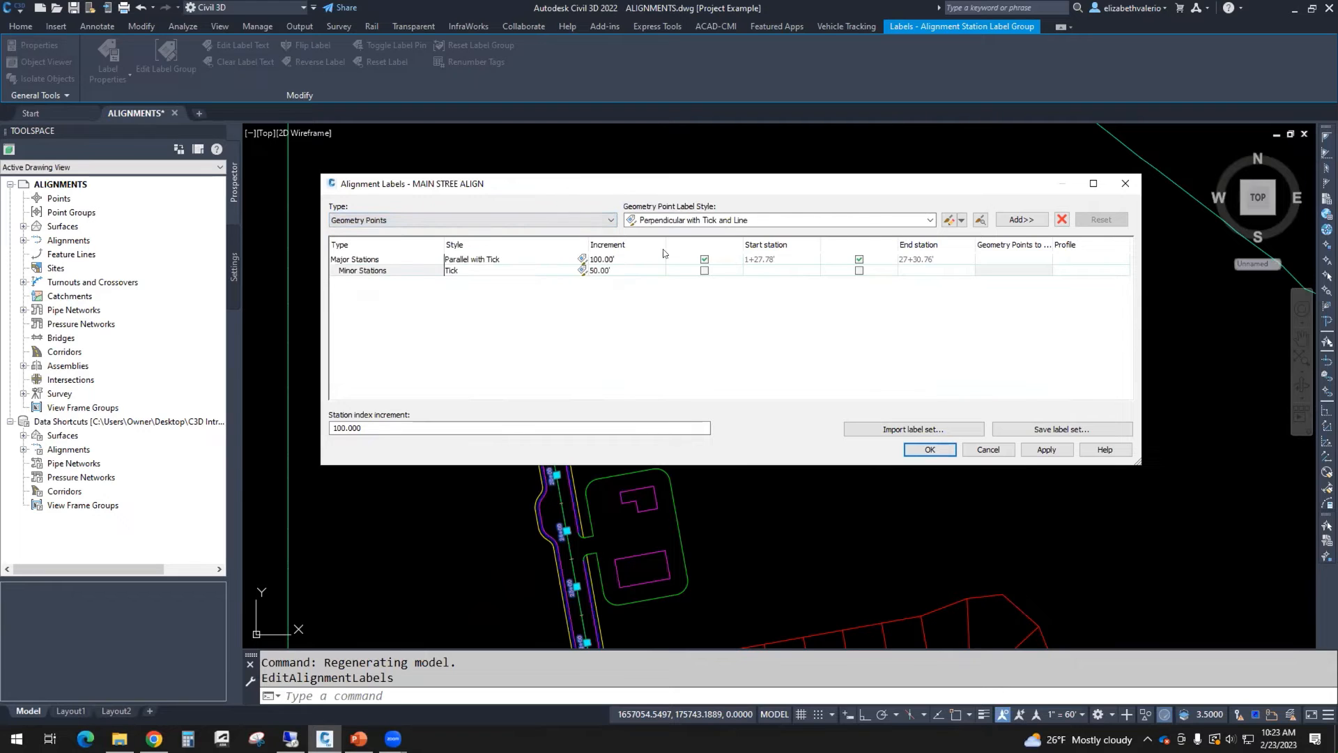
click(791, 222)
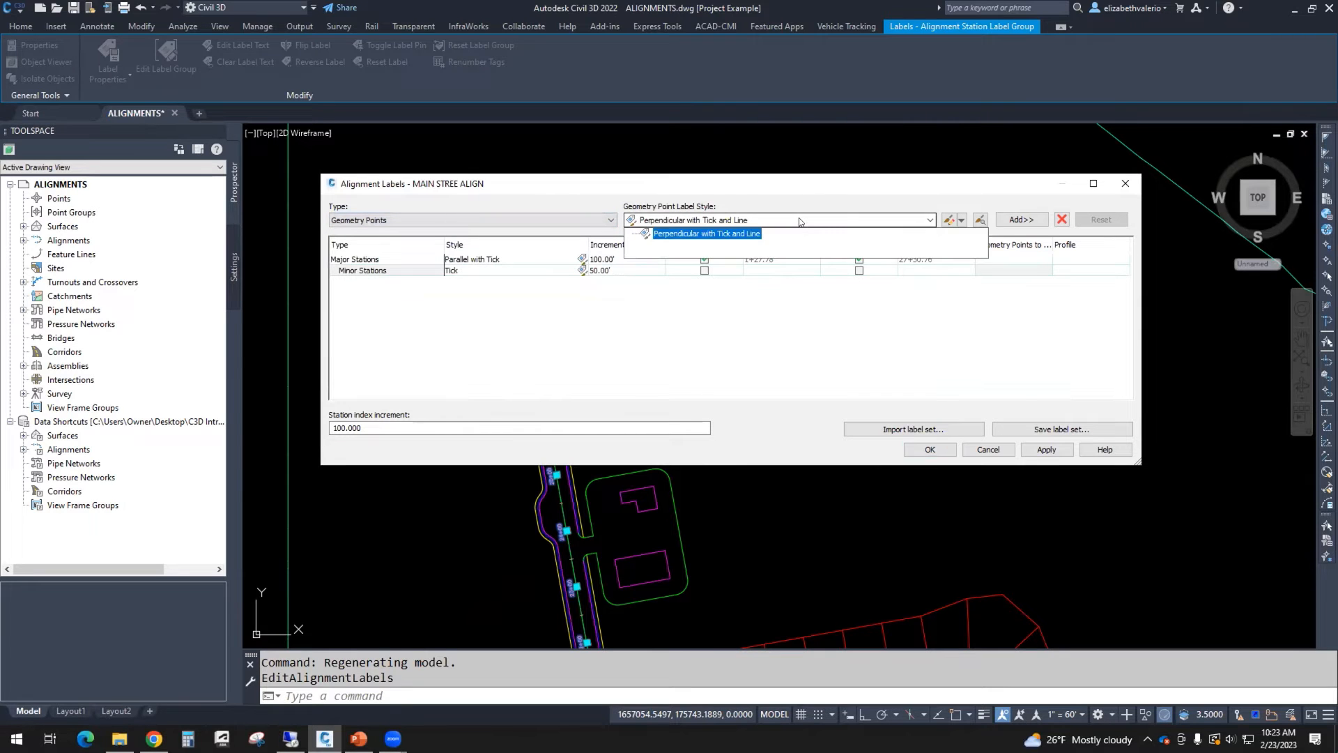
click(694, 235)
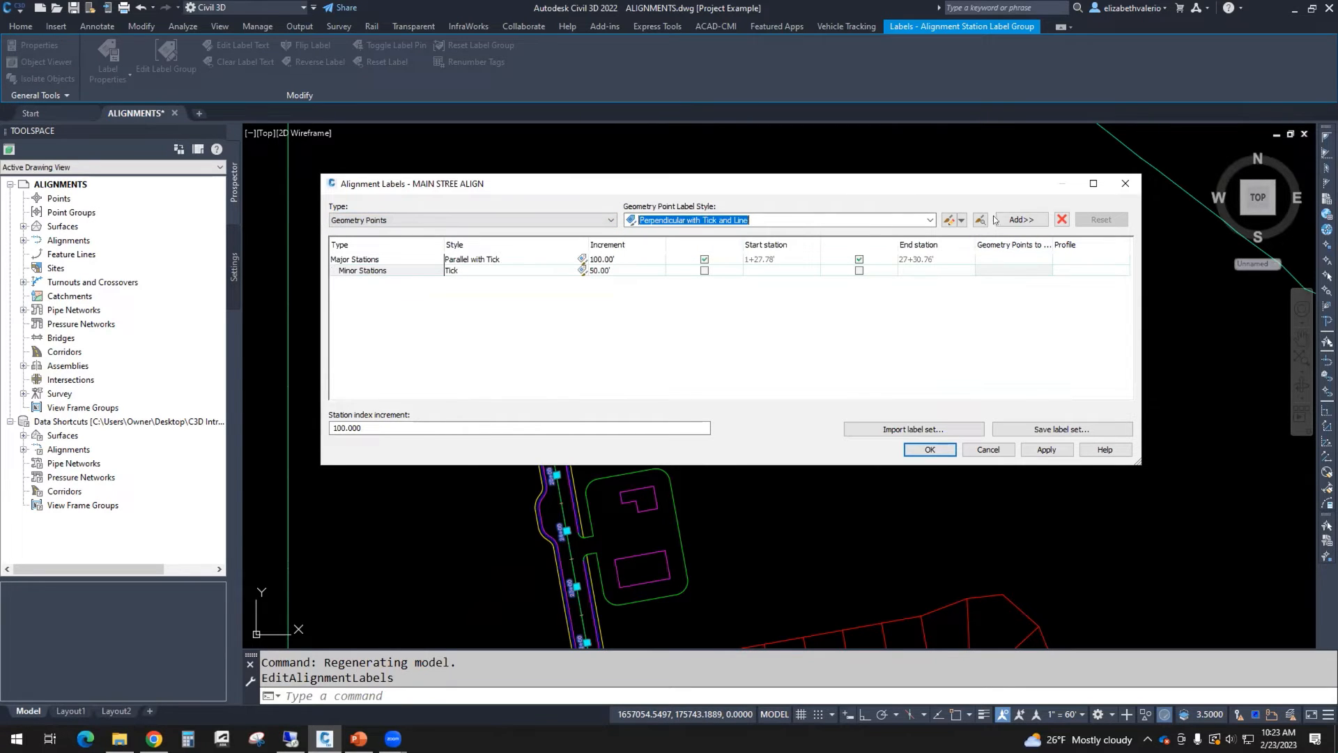
click(1019, 220)
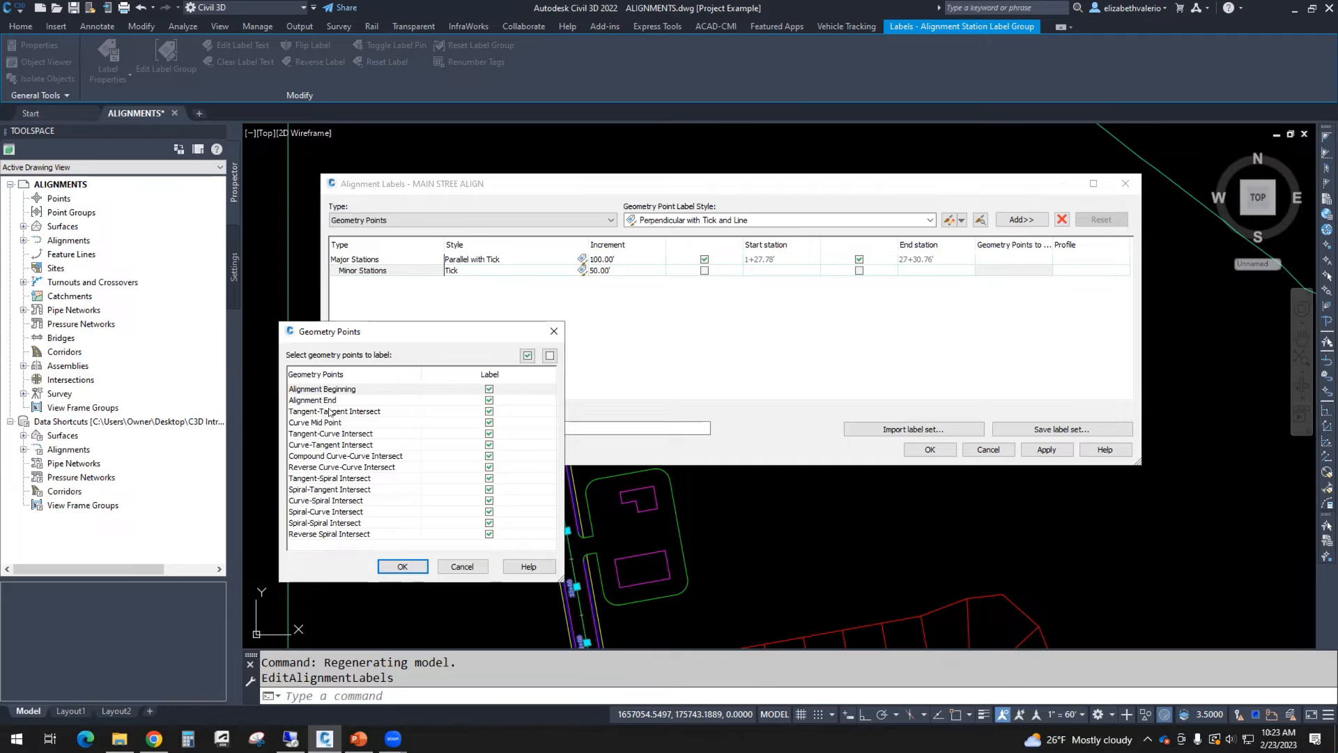
click(416, 568)
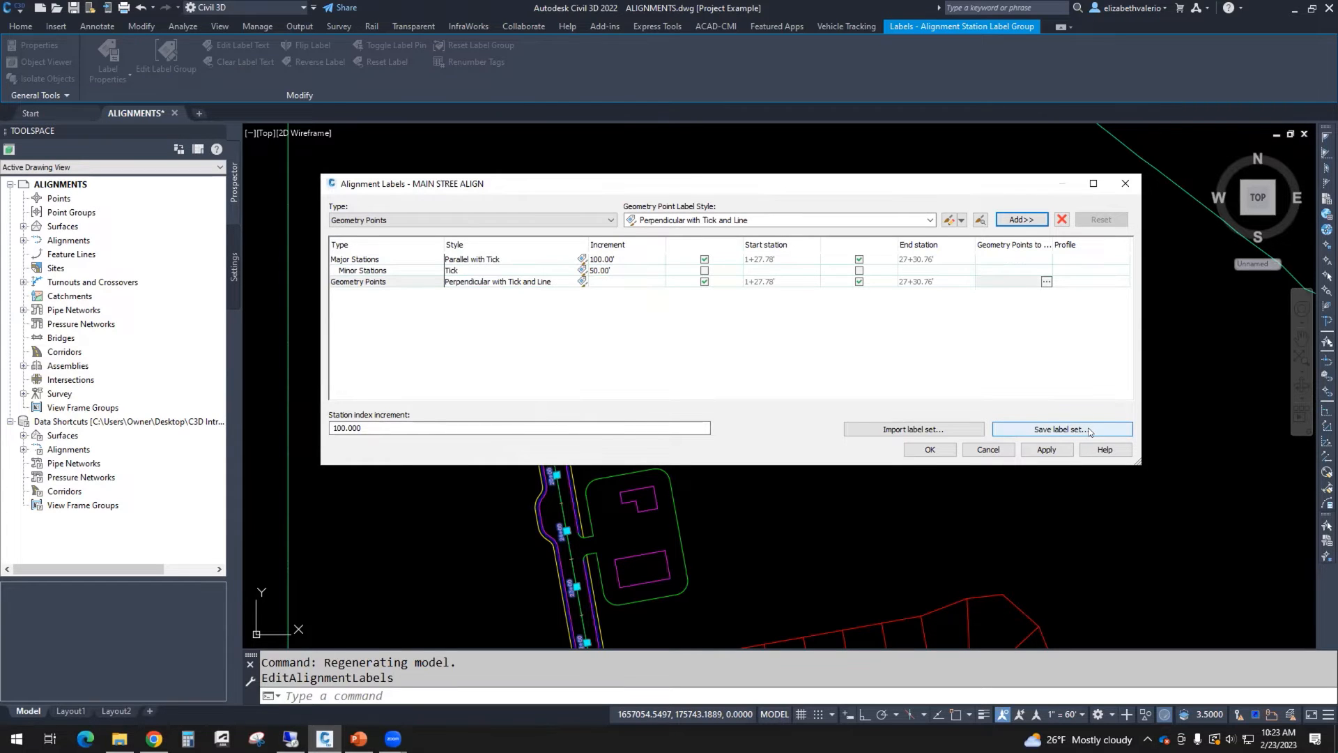
click(910, 429)
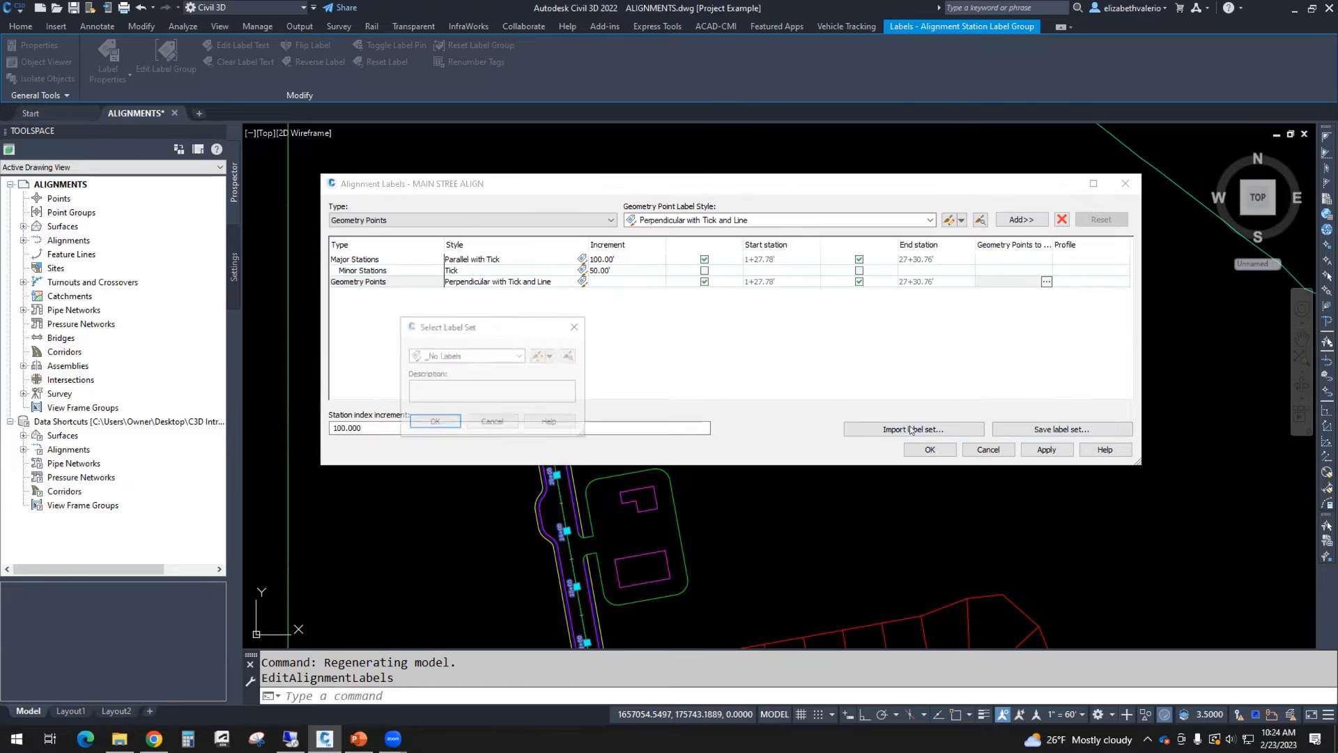
click(519, 355)
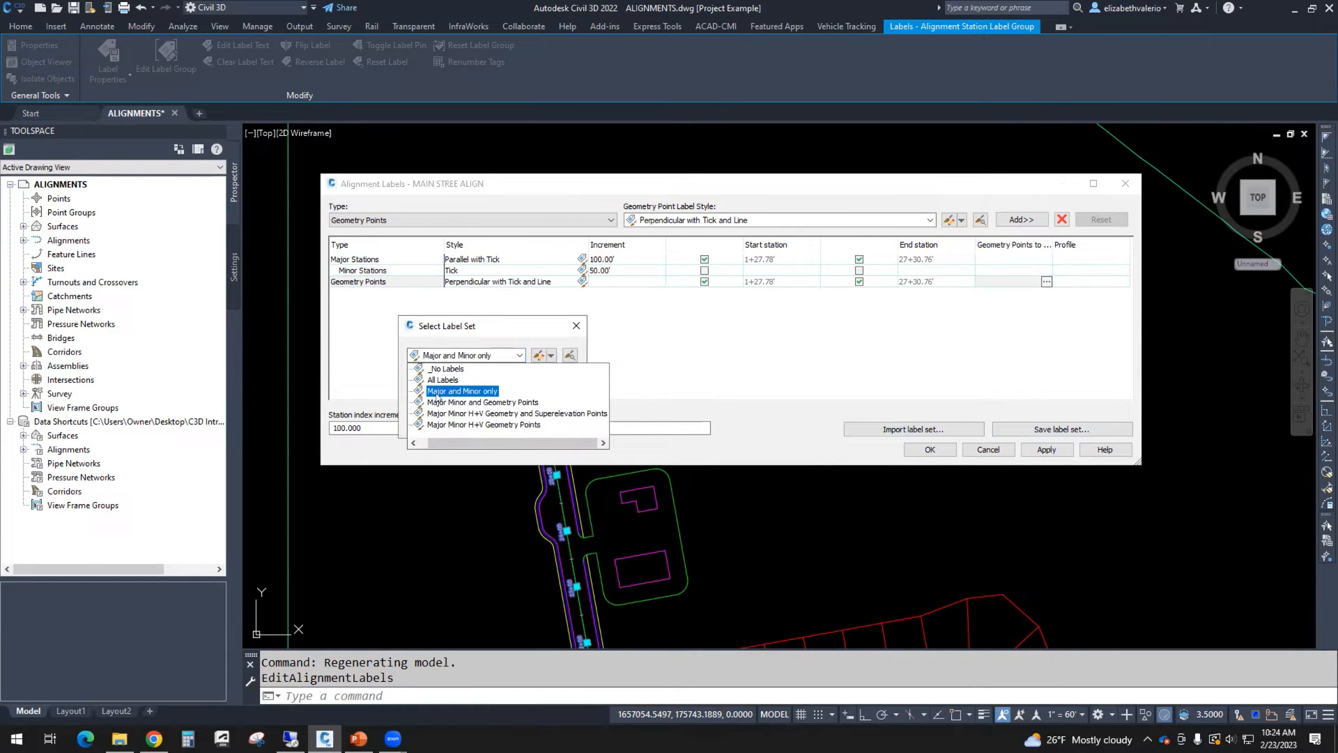
click(481, 391)
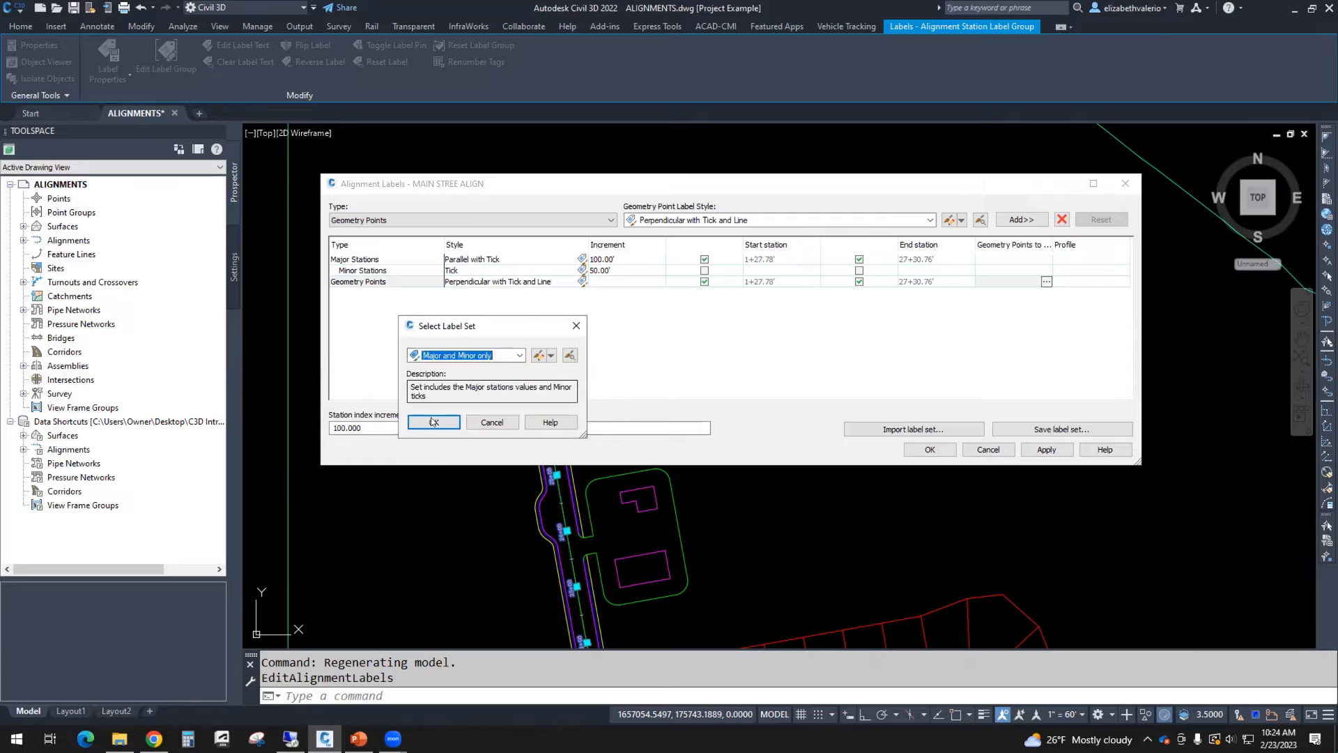
click(433, 424)
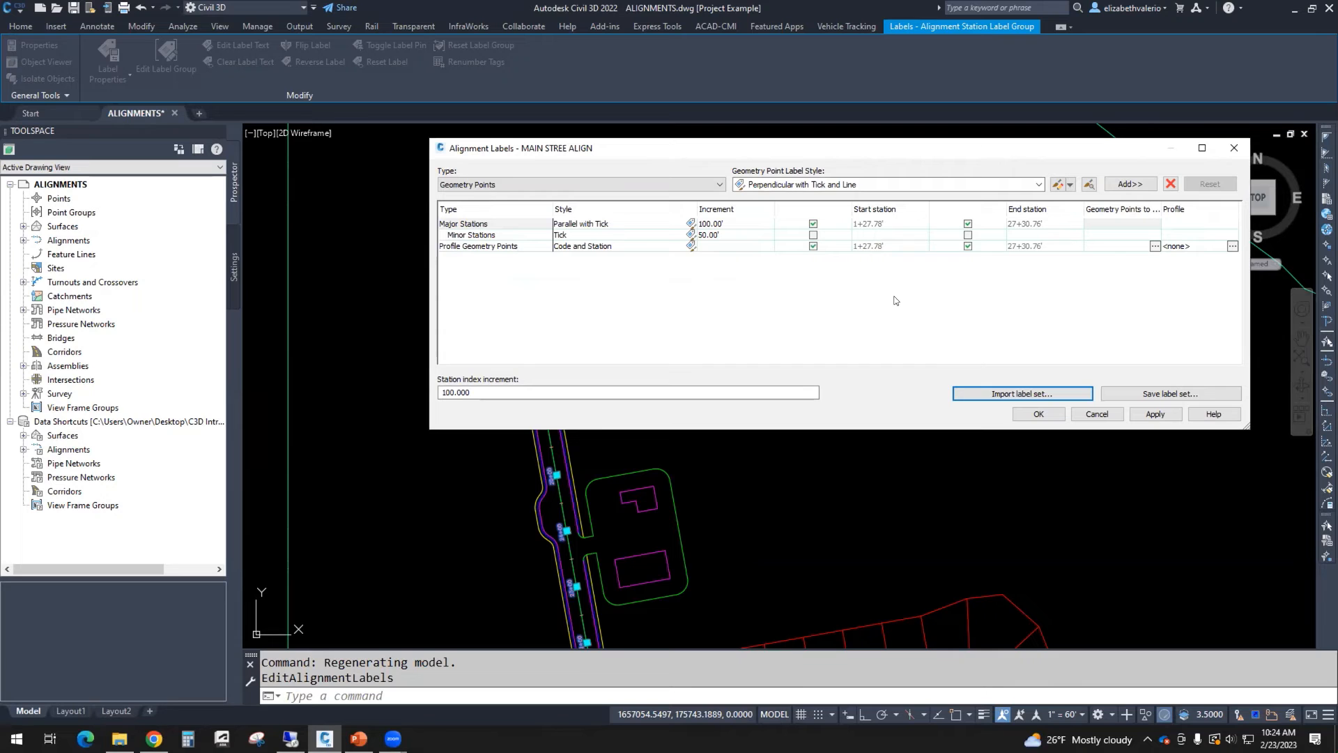
click(1098, 414)
key(Escape)
key(Escape)
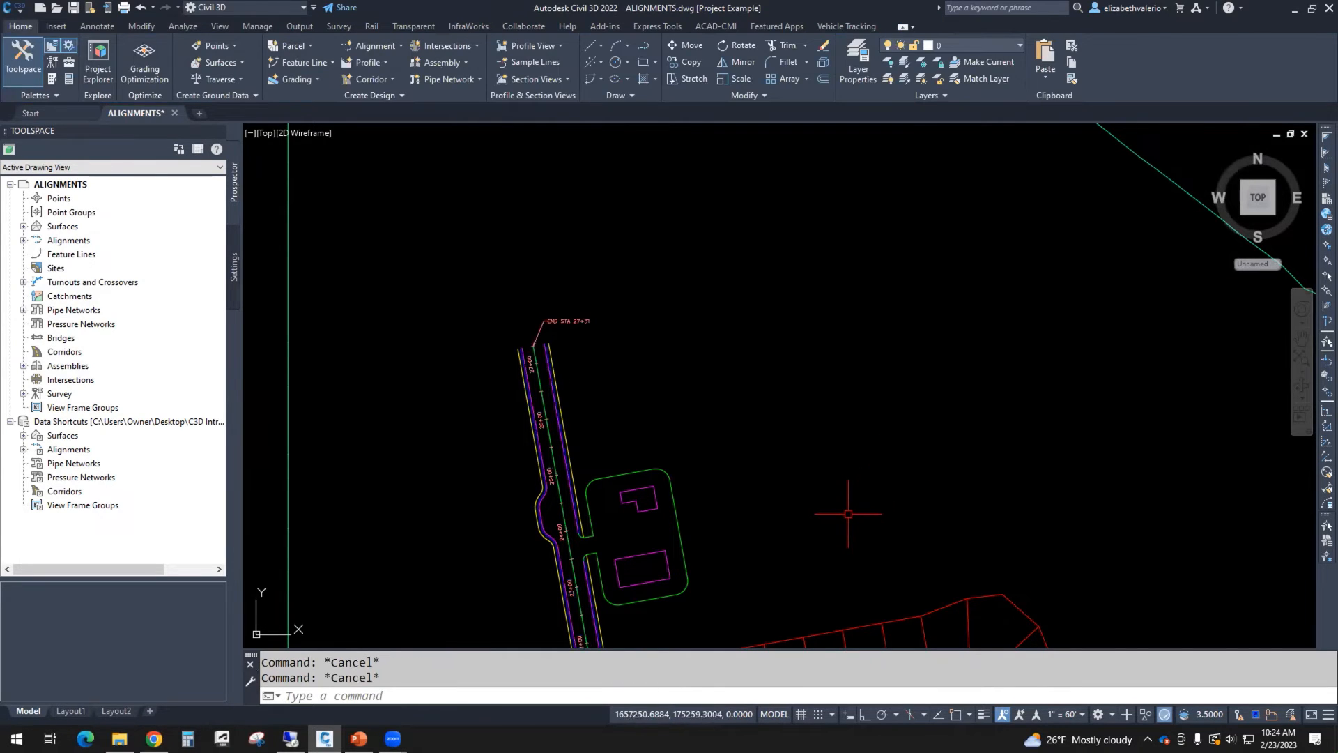
Step: Create an alignment from the xref's court street centerline, reversing its direction
scroll(848, 515, down, 1)
scroll(848, 515, down, 2)
middle_drag(848, 516, 796, 335)
middle_drag(956, 642, 837, 356)
mouse_move(686, 181)
middle_down()
mouse_move(737, 381)
mouse_move(705, 490)
mouse_move(736, 475)
middle_up()
scroll(737, 381, up, 5)
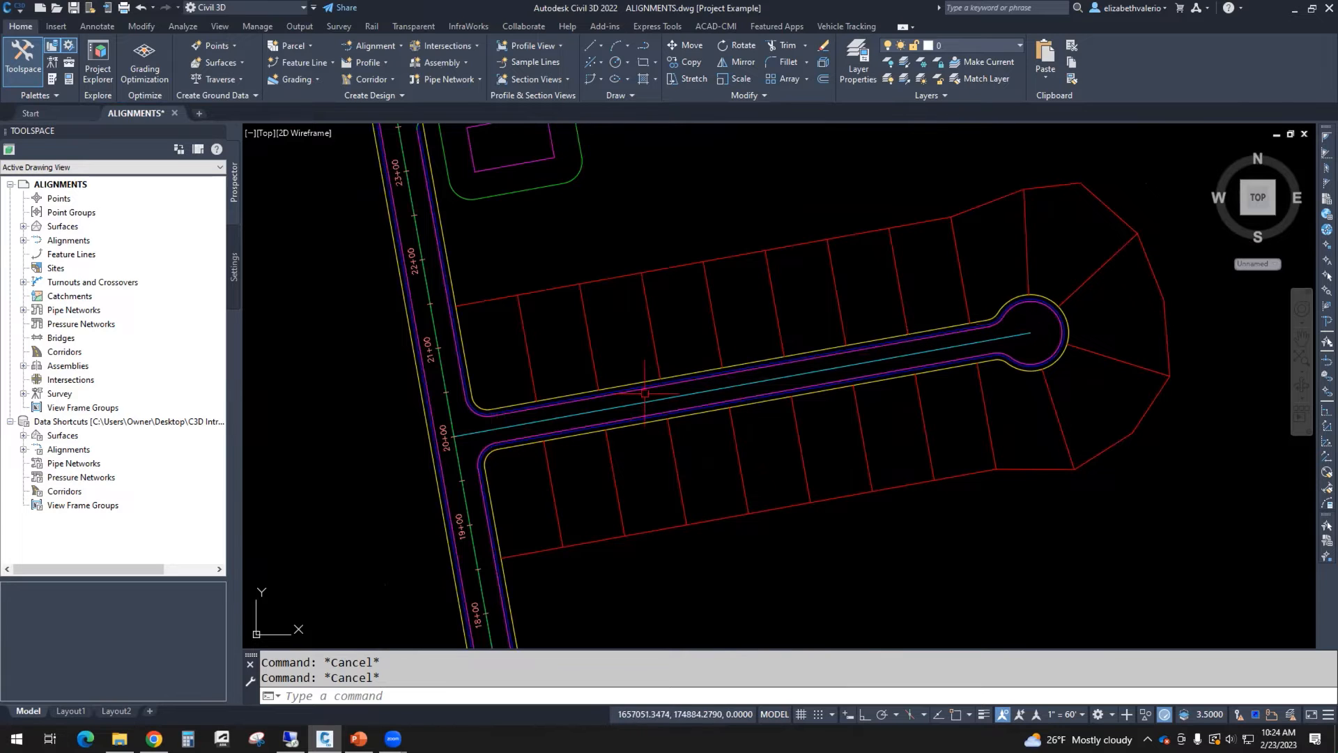
click(375, 46)
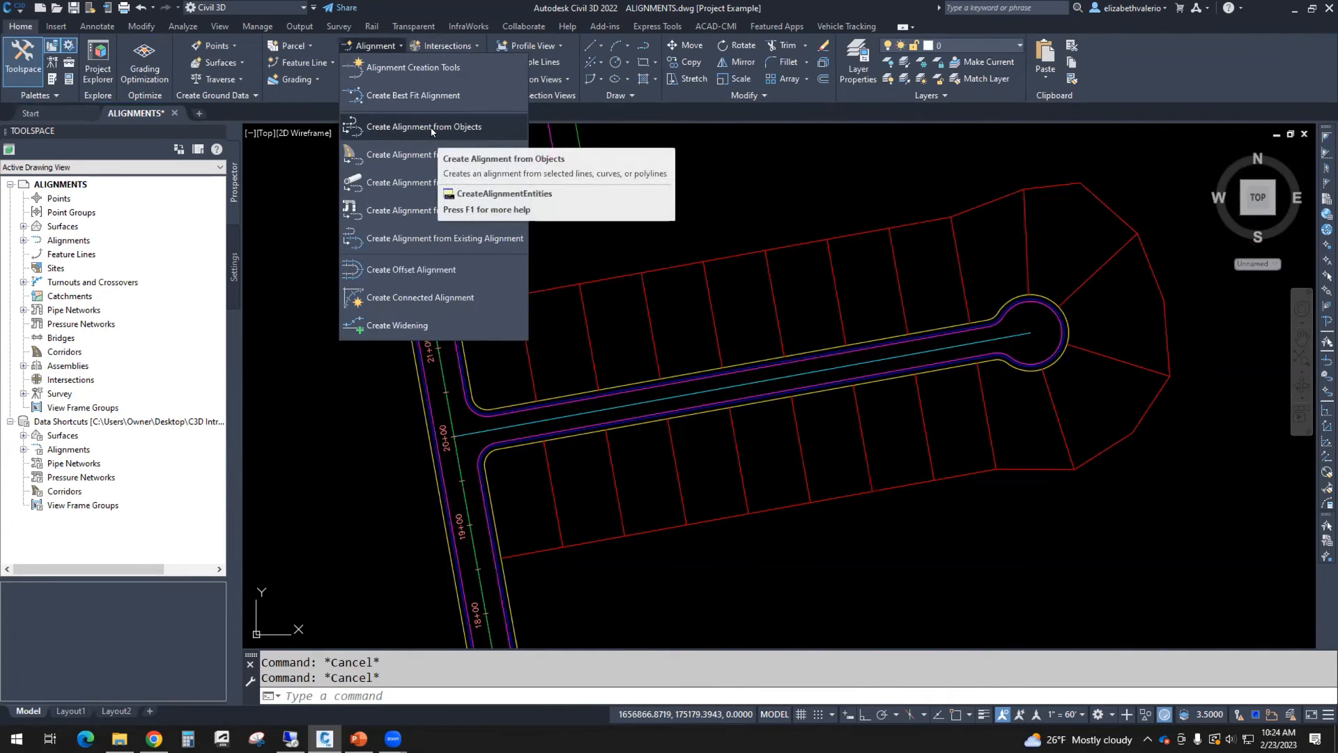
click(726, 204)
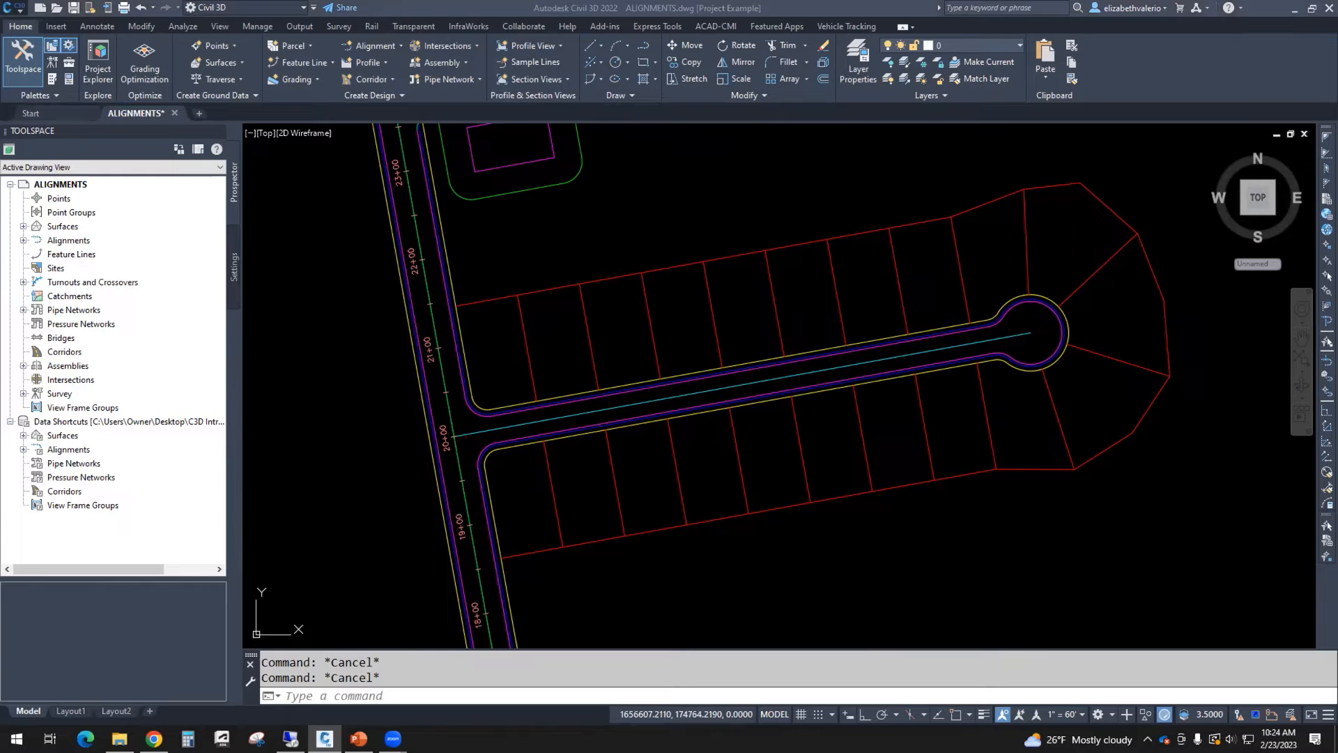
click(386, 45)
click(418, 127)
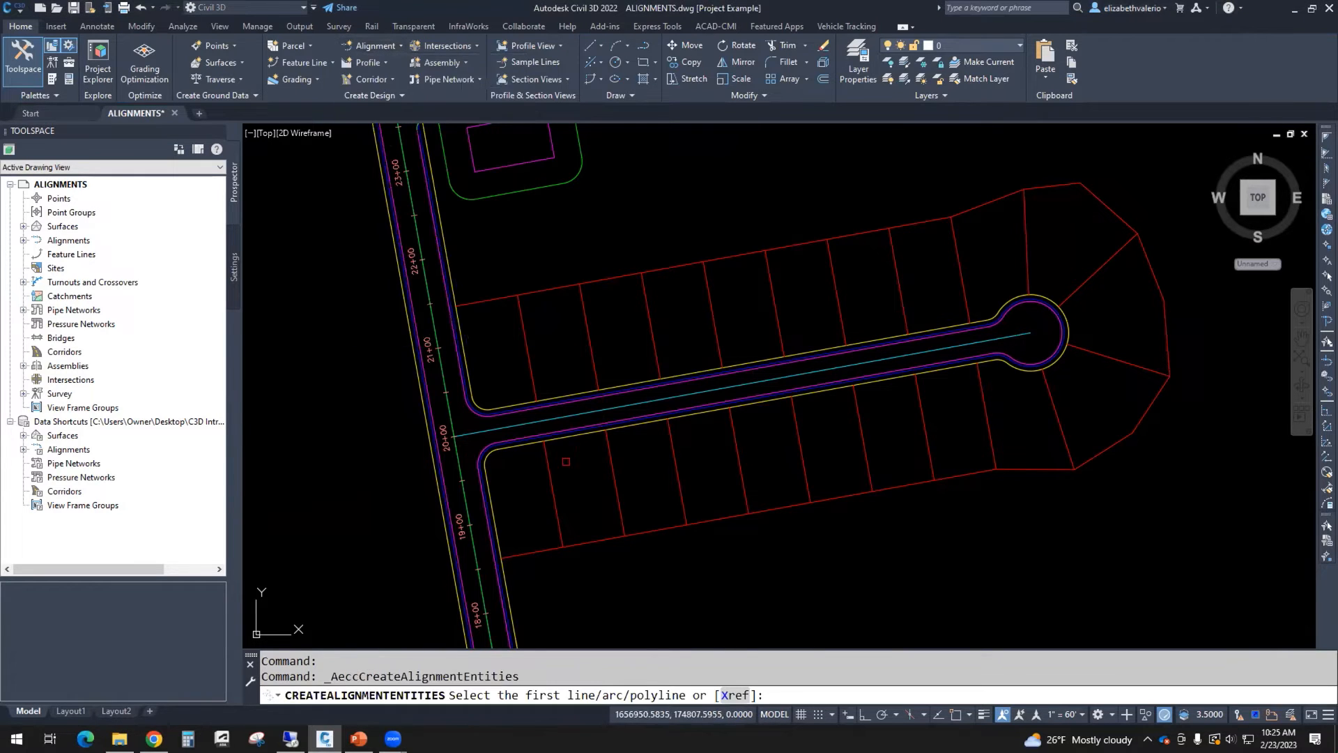
click(731, 695)
click(657, 400)
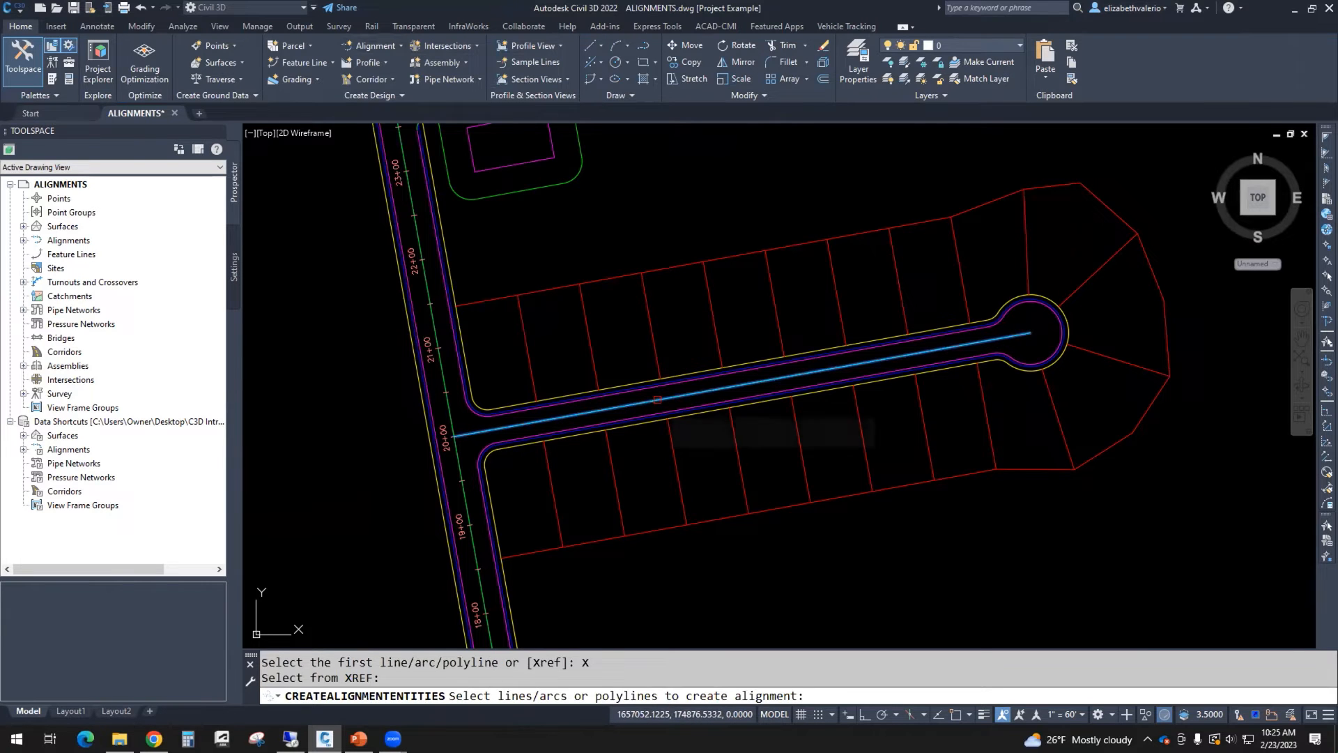
key(Return)
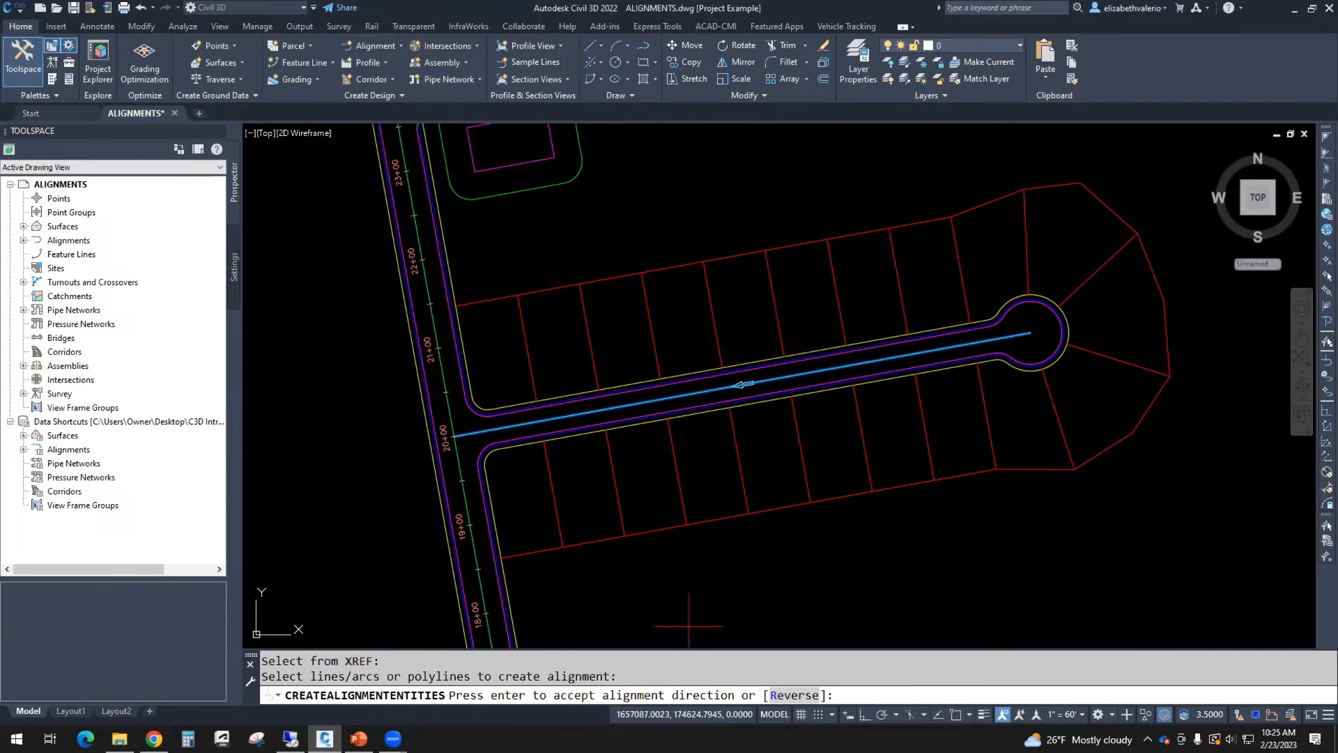
click(794, 695)
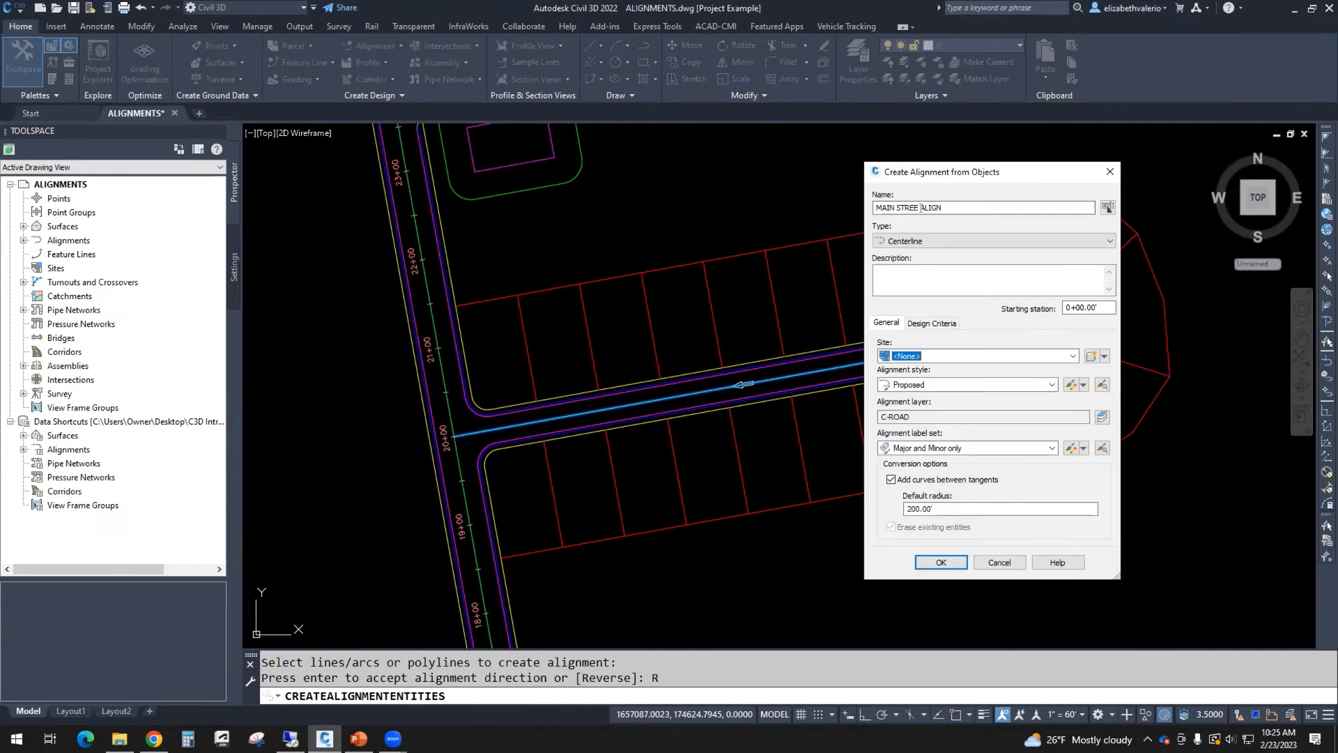
Step: Name the new alignment COURT STREET ALIGN, set its starting station to 1+00.00, and create it
drag(920, 208, 802, 204)
text(COURT STY)
key(BackSpace)
text(REET)
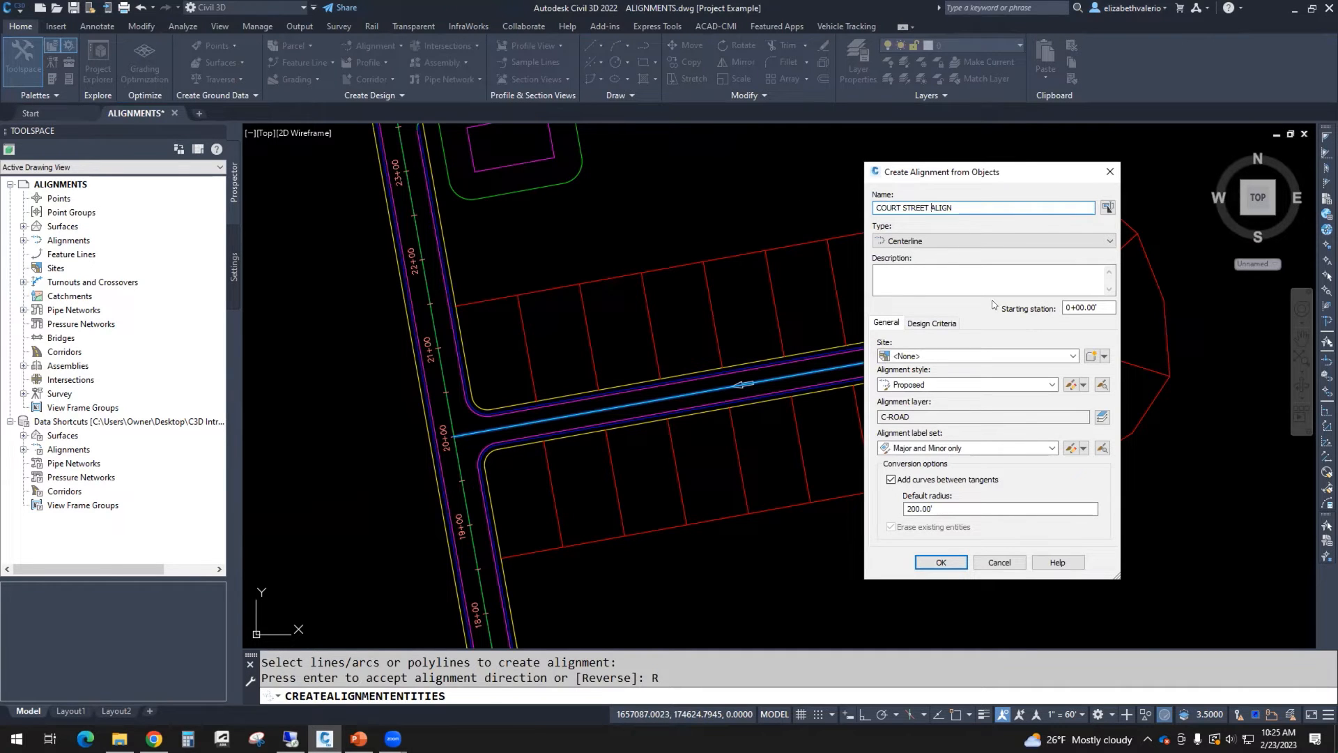
drag(1103, 308, 1005, 311)
text(100)
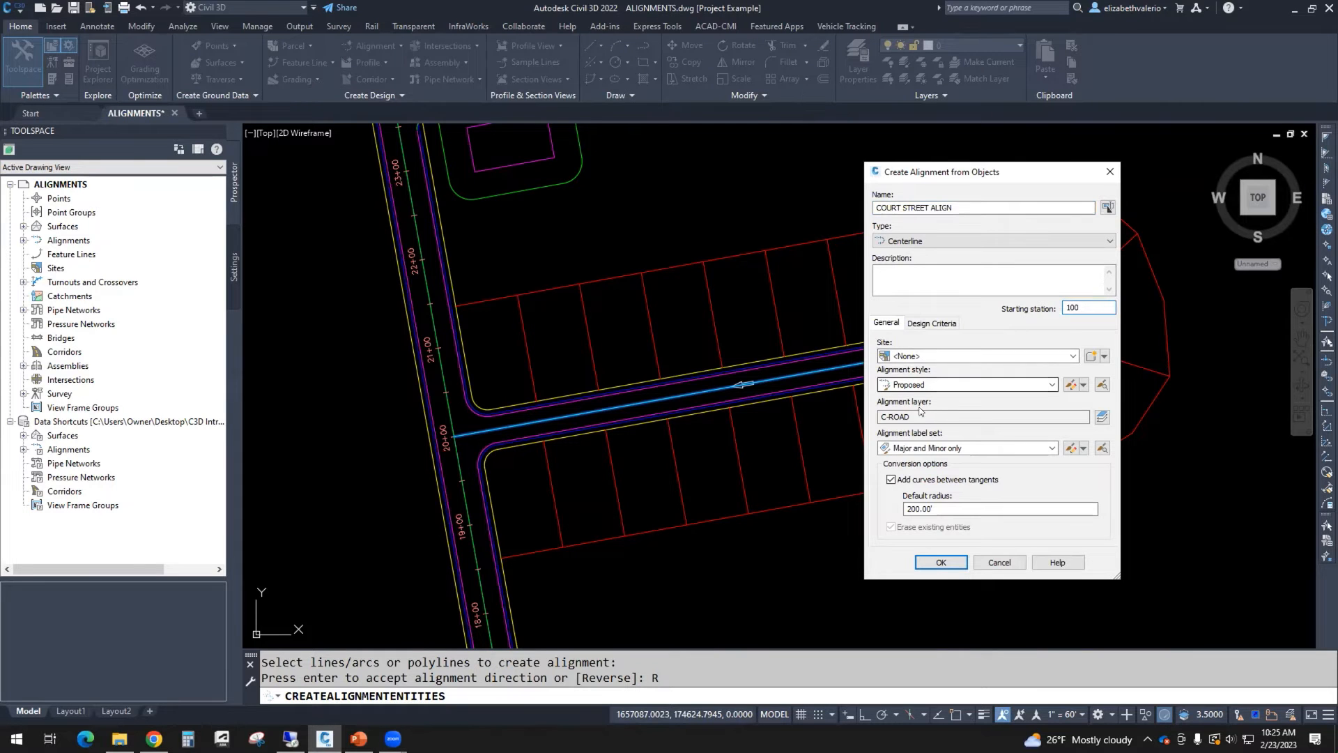
click(941, 562)
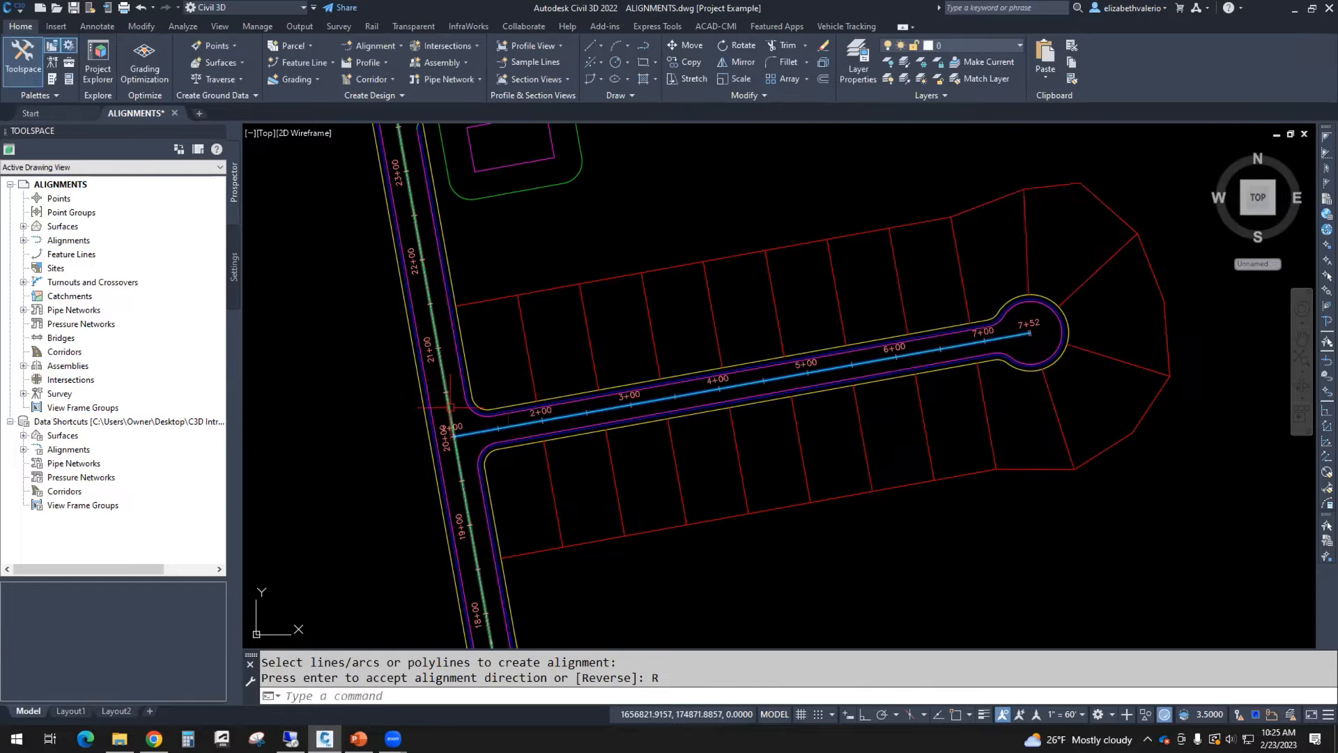
Step: Save the ALIGNMENTS drawing
click(454, 428)
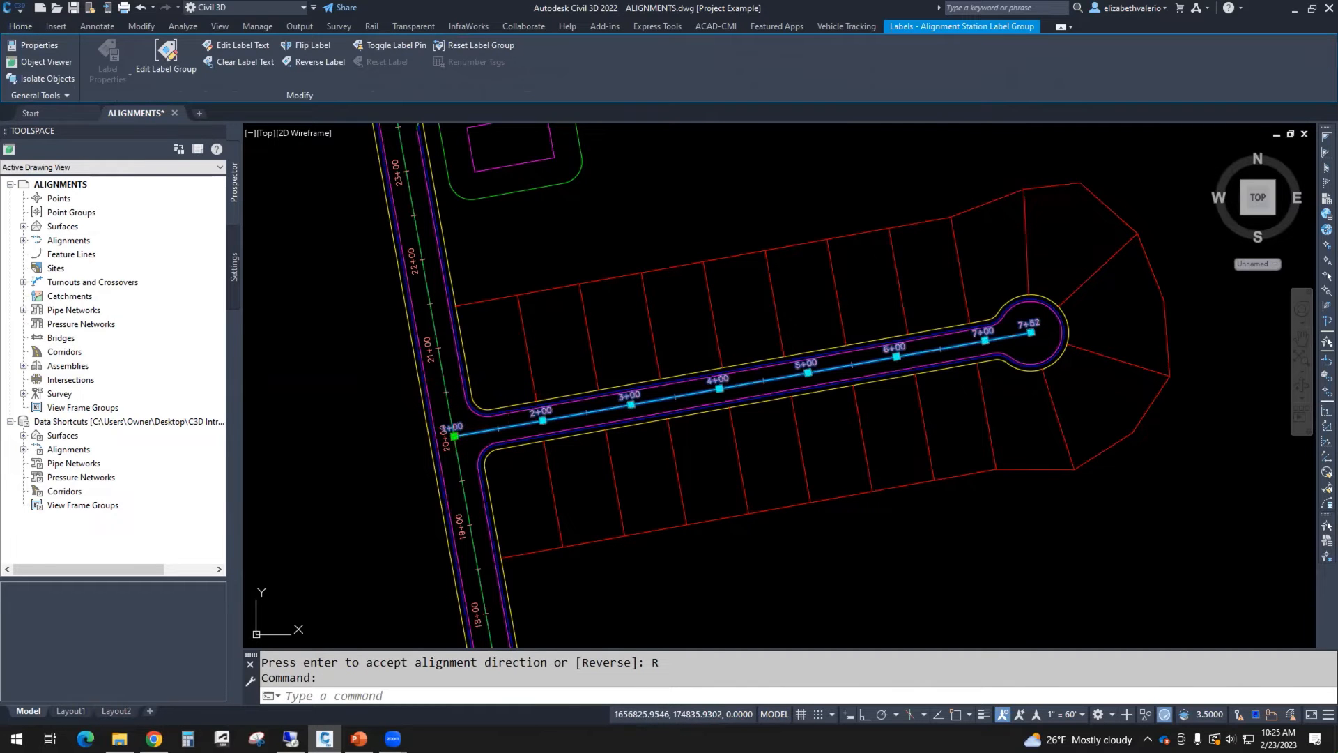
click(454, 435)
click(504, 386)
key(Escape)
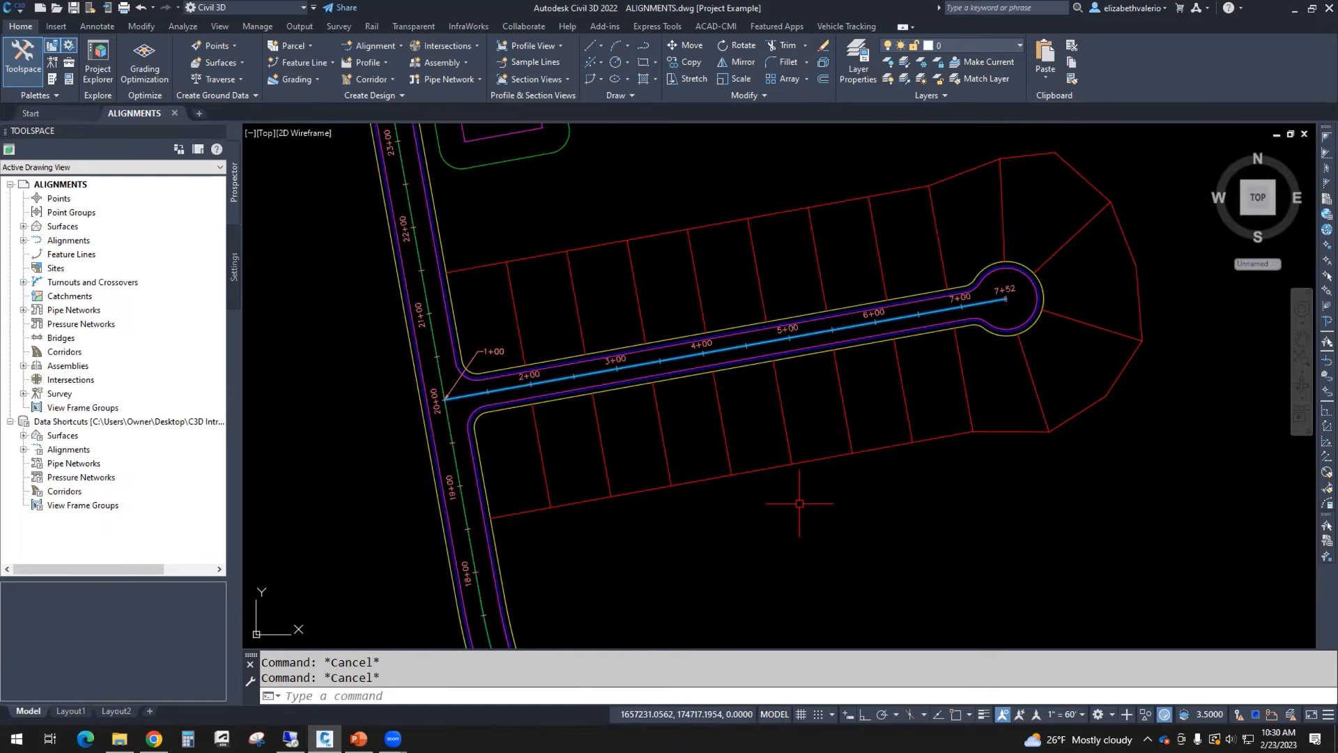
scroll(869, 529, down, 6)
mouse_move(776, 442)
middle_down()
mouse_move(650, 363)
mouse_move(648, 329)
middle_up()
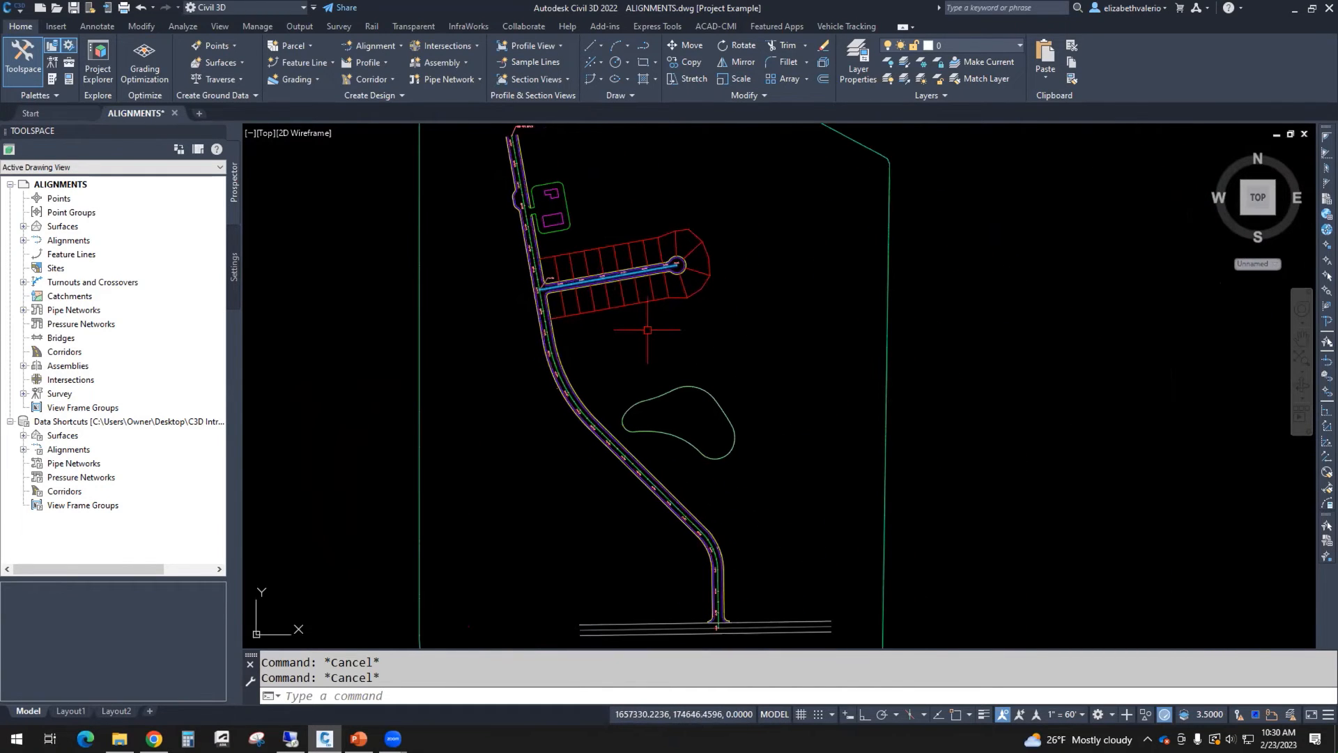
key(ctrl+s)
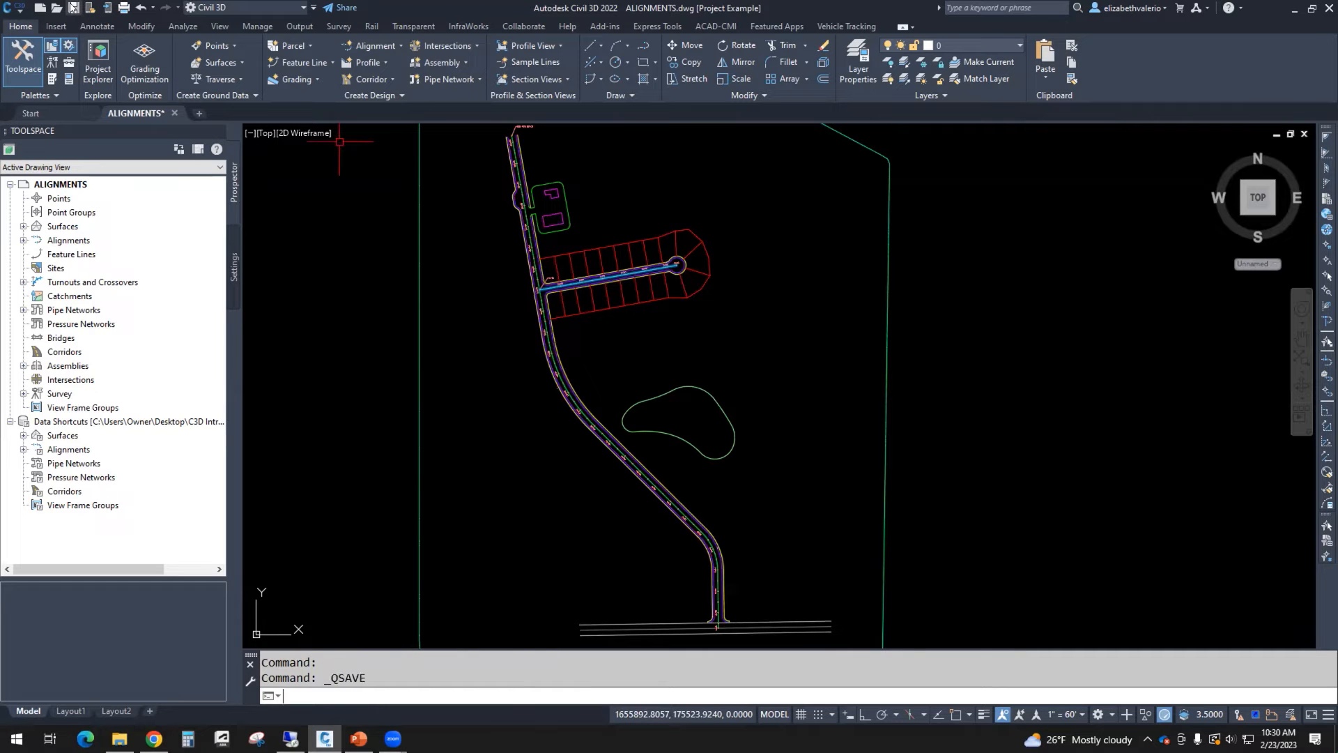
Step: Switch to the Civil 3D Intro PowerPoint presentation
mouse_move(811, 328)
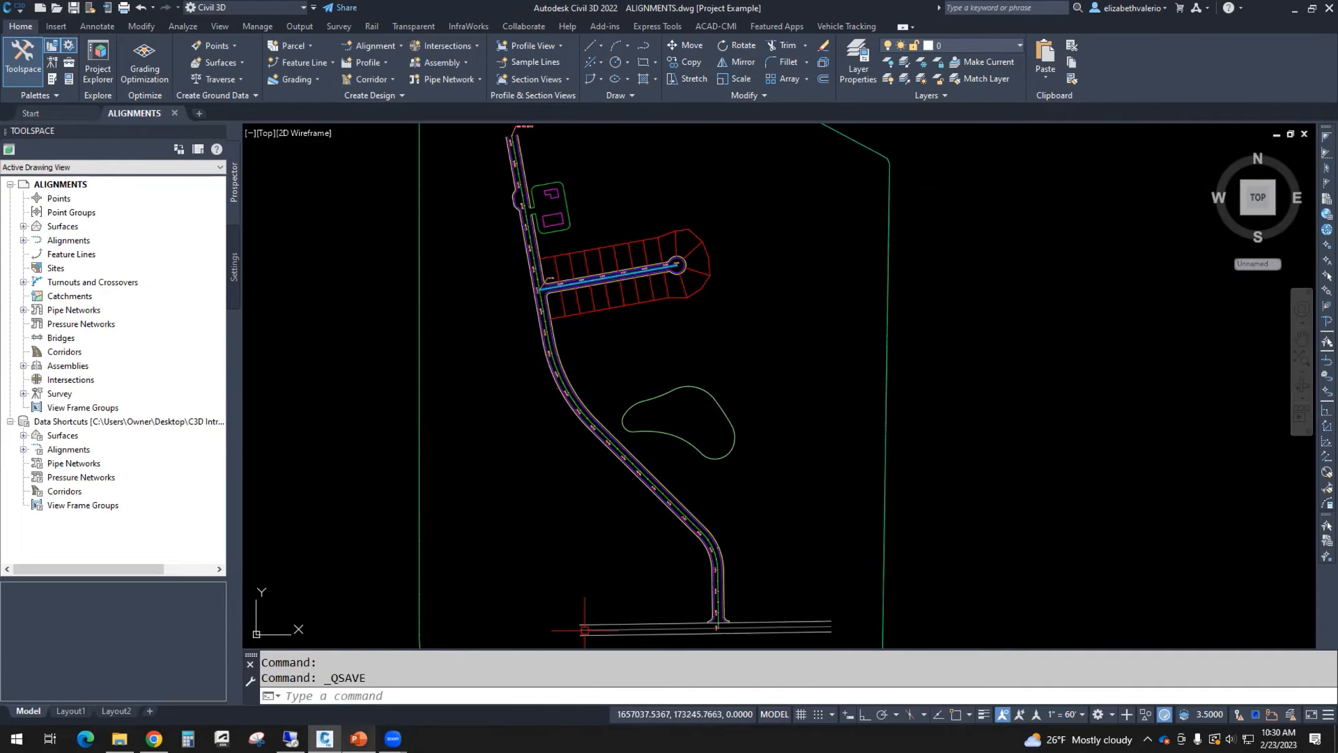
click(358, 739)
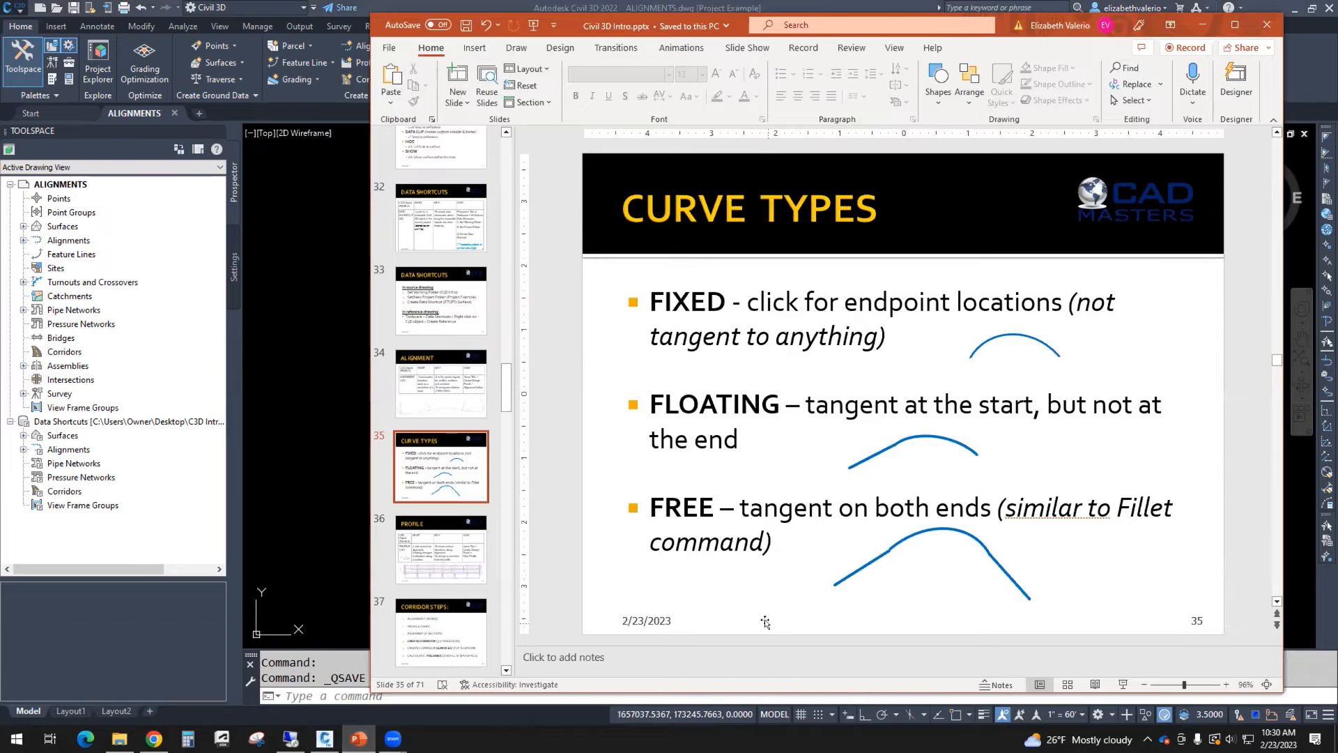
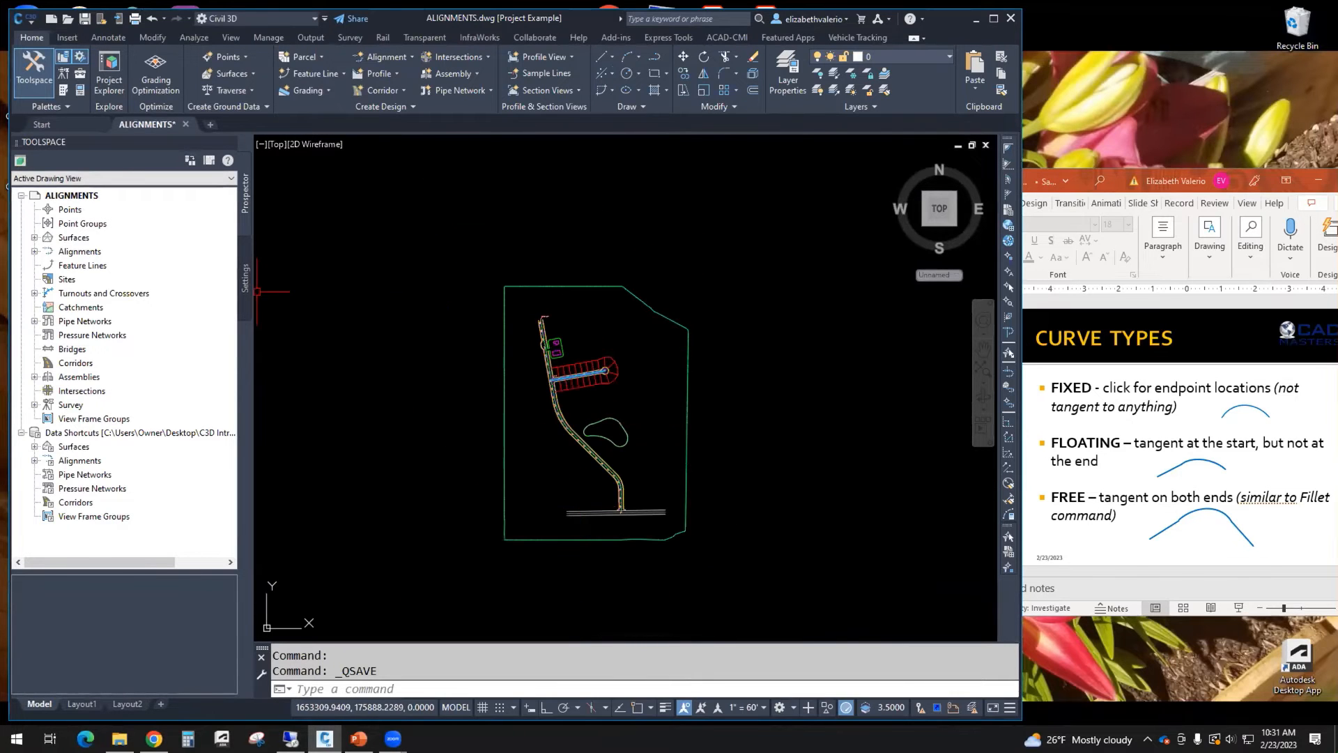
Step: Open Alignment Problems.dwg from the My Examples folder, converting its VBA content to .NET
click(68, 20)
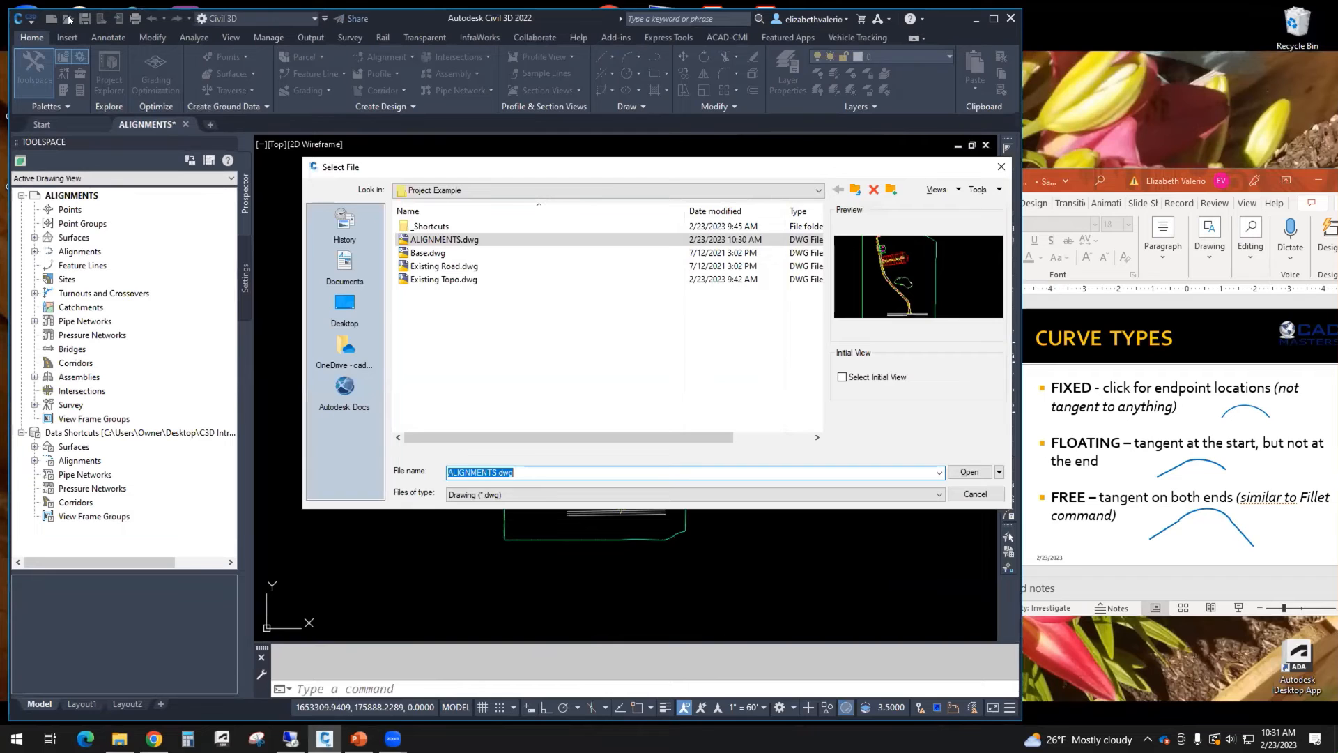
click(855, 191)
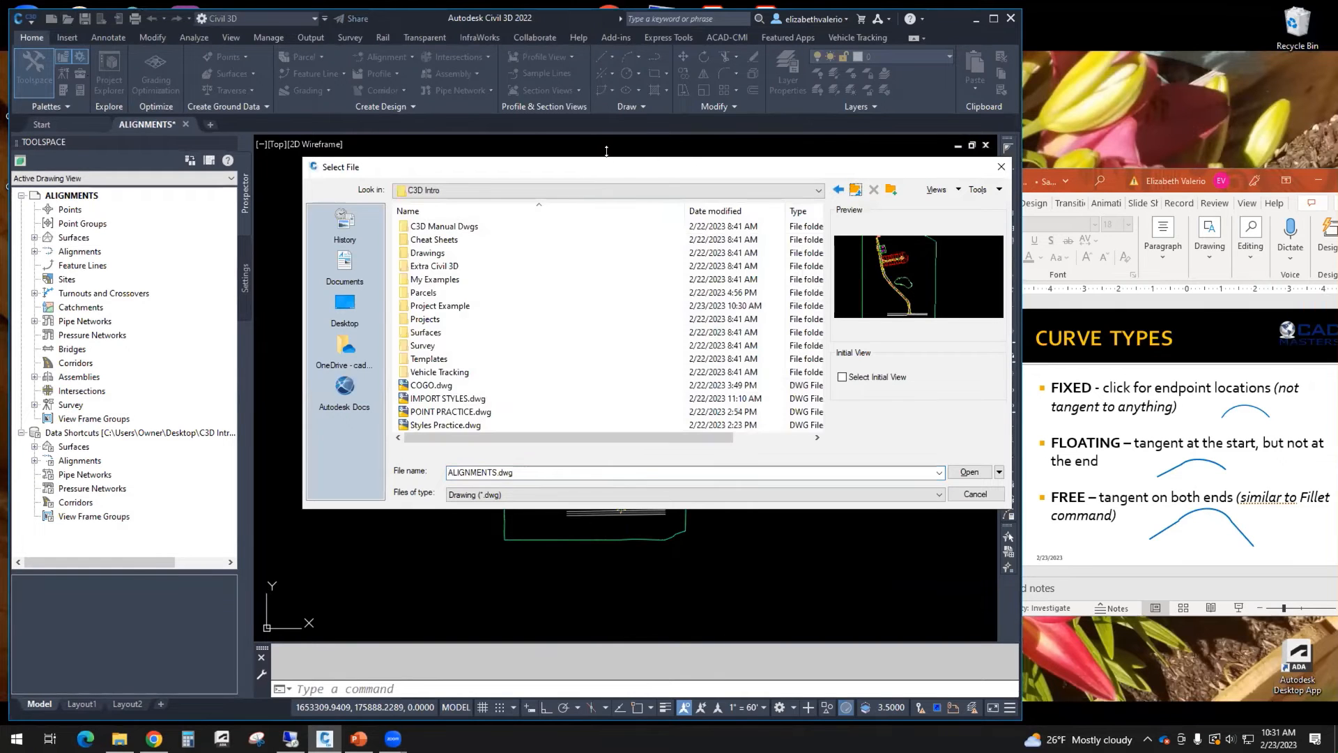
drag(514, 174, 449, 181)
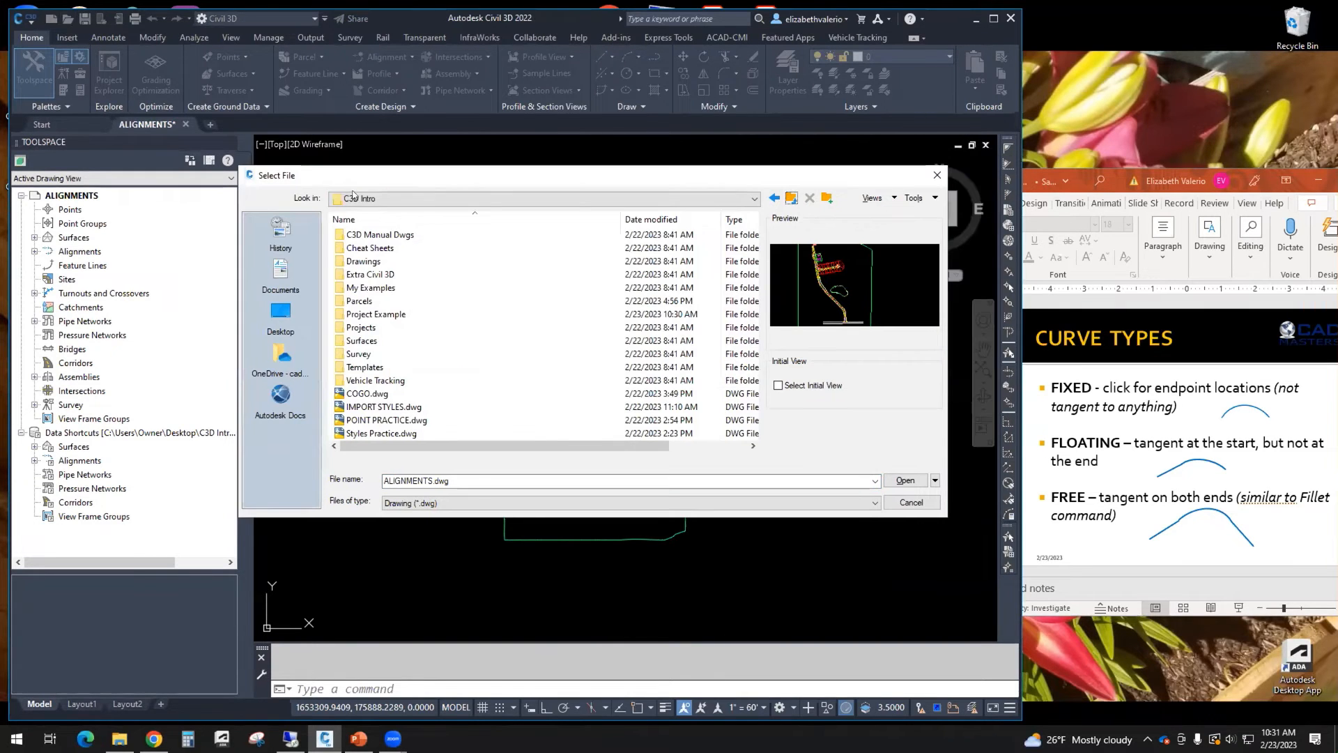
double_click(352, 288)
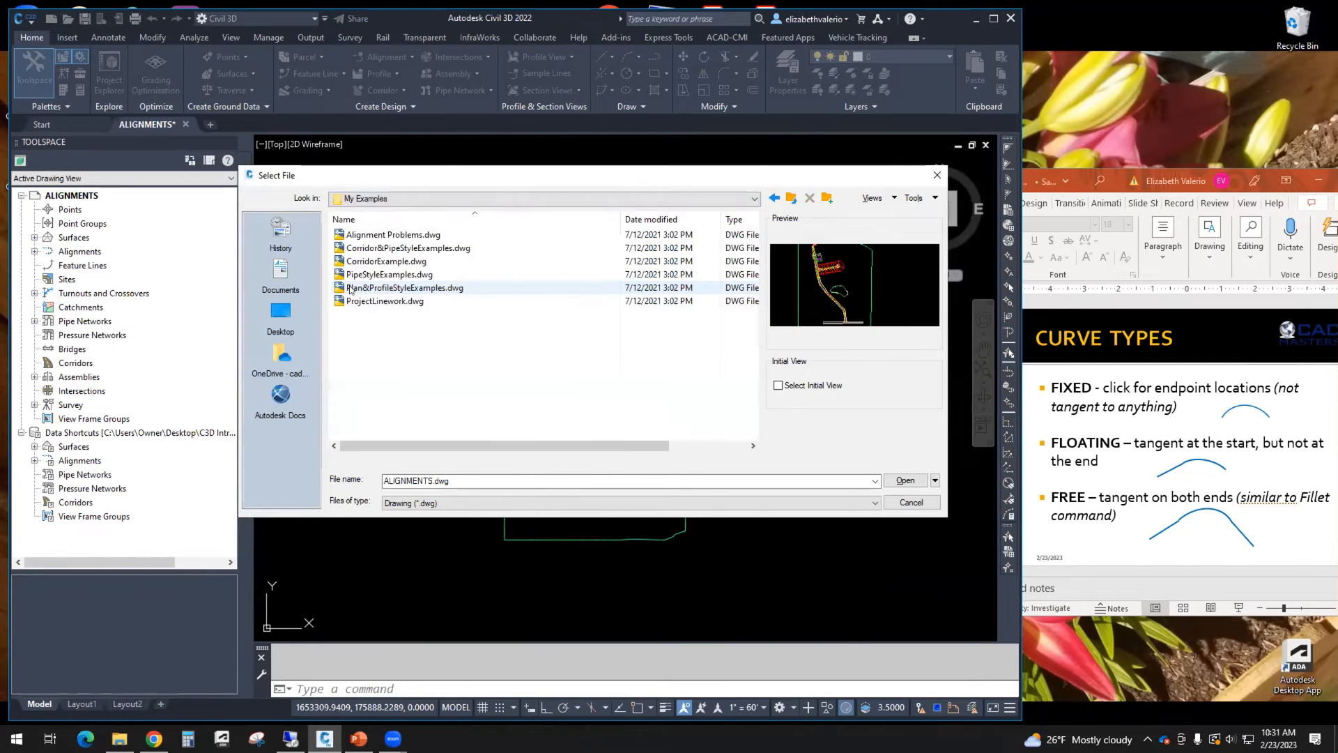
click(404, 235)
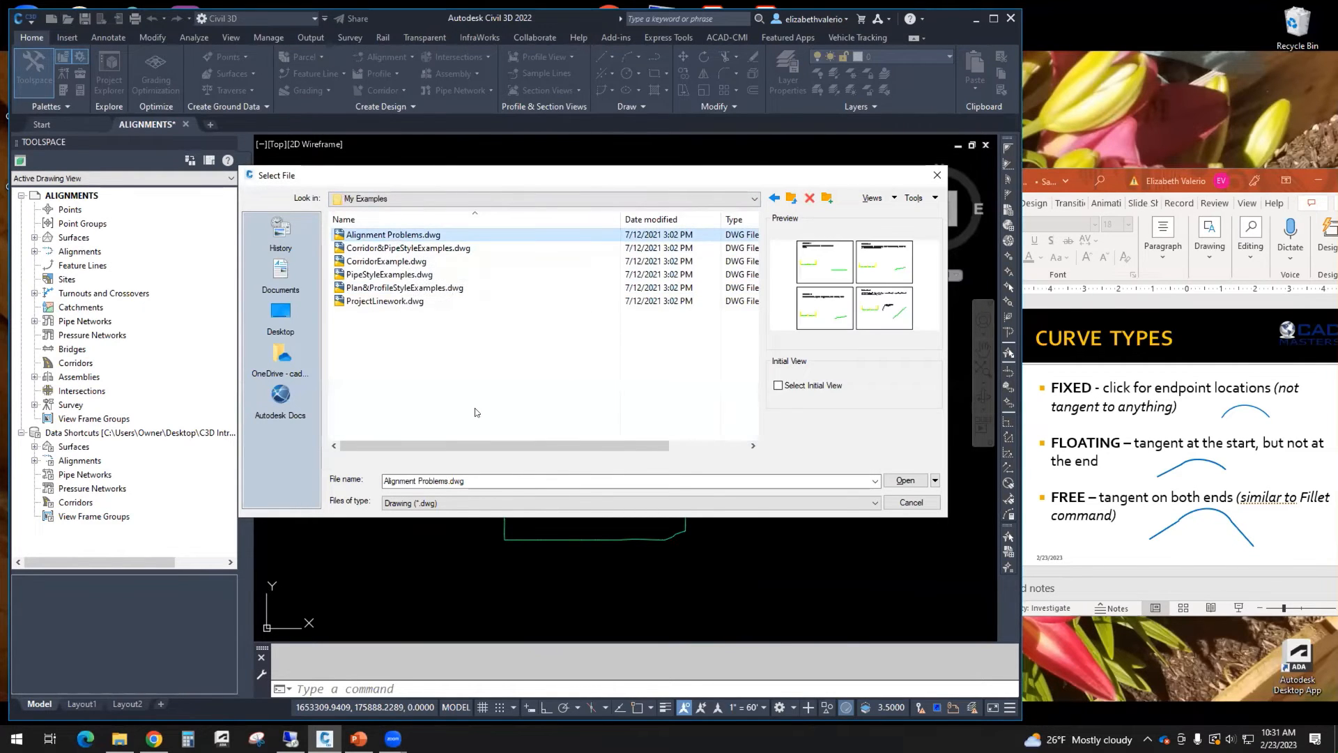
click(905, 480)
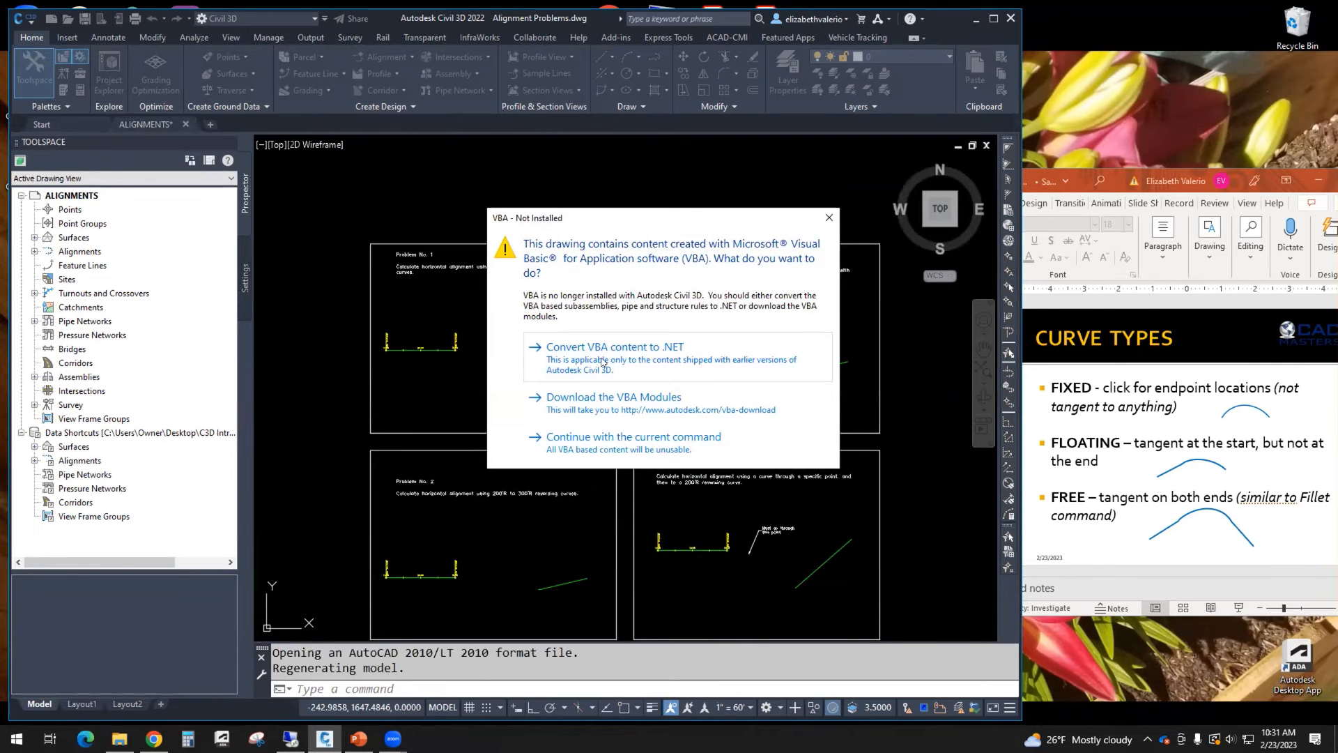
click(558, 348)
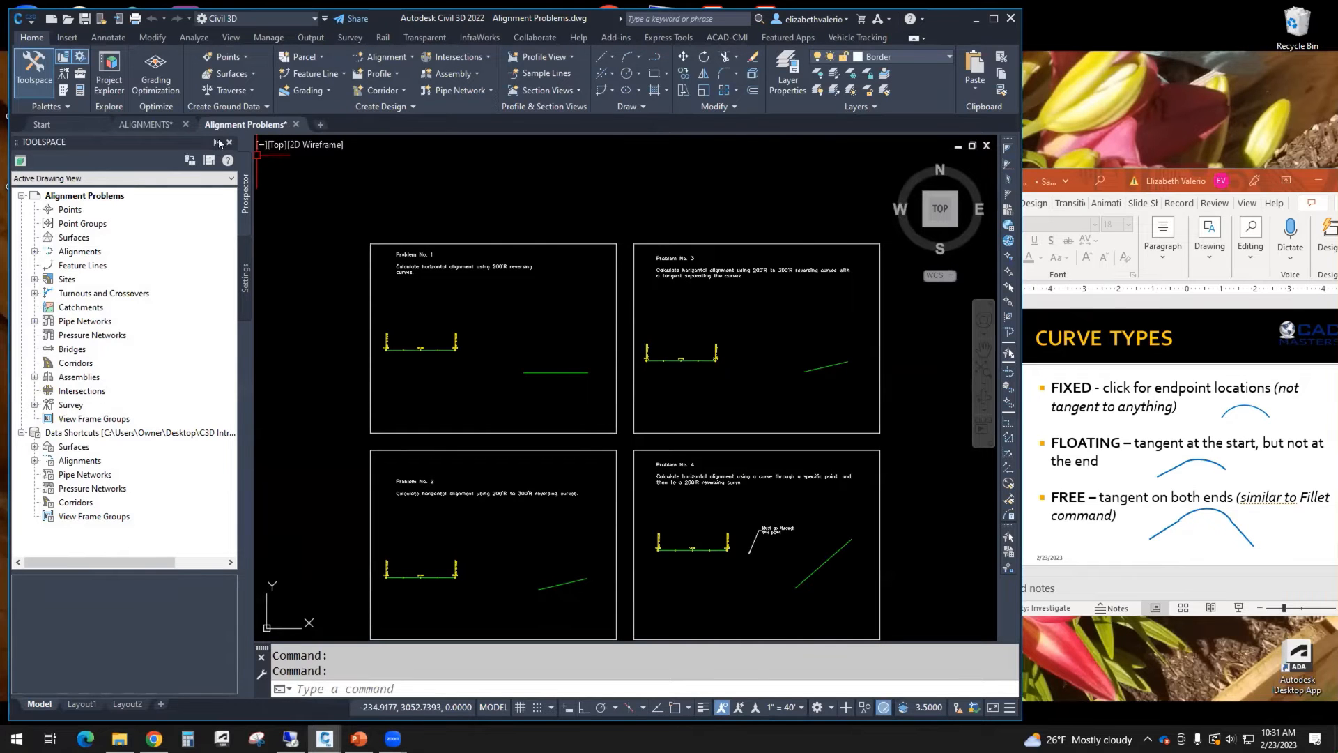
Step: Collapse the Toolspace palette to enlarge the drawing area around the Problem No. 1 sheet
click(216, 142)
scroll(502, 429, down, 3)
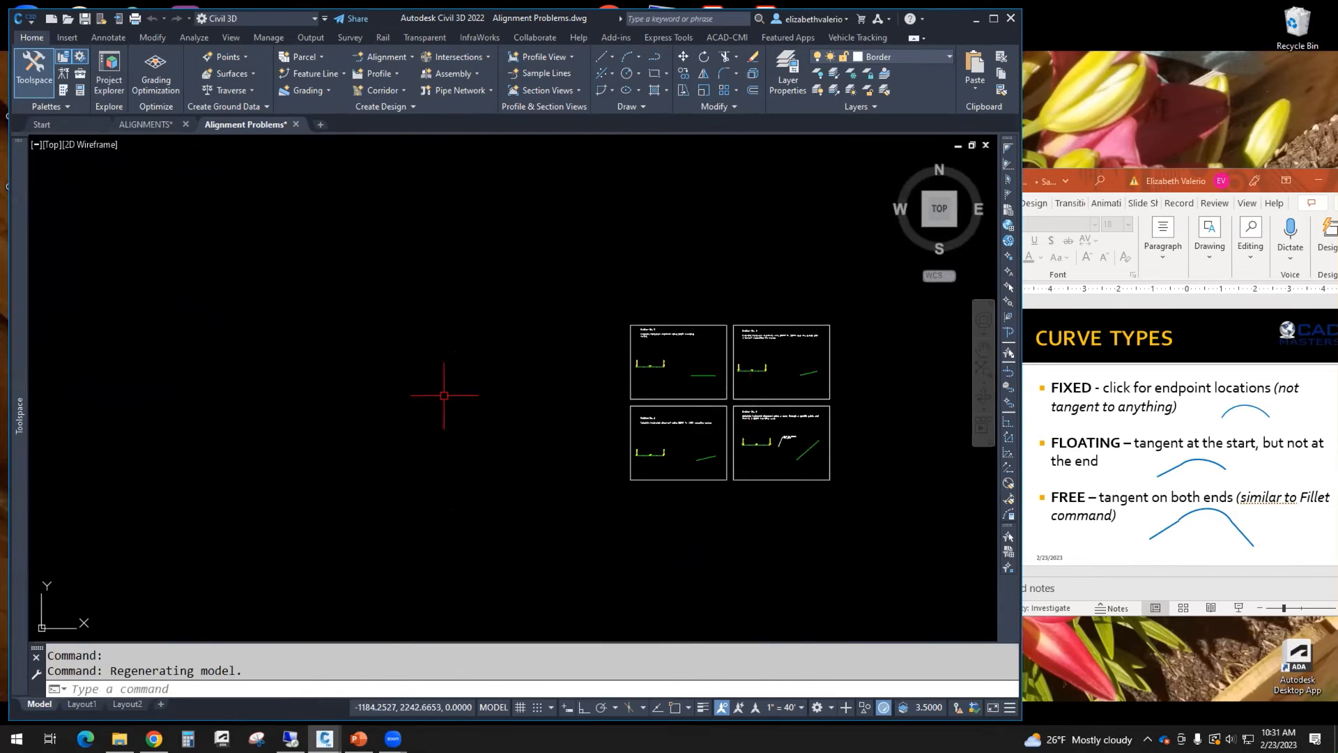
scroll(423, 401, up, 2)
middle_drag(421, 398, 357, 434)
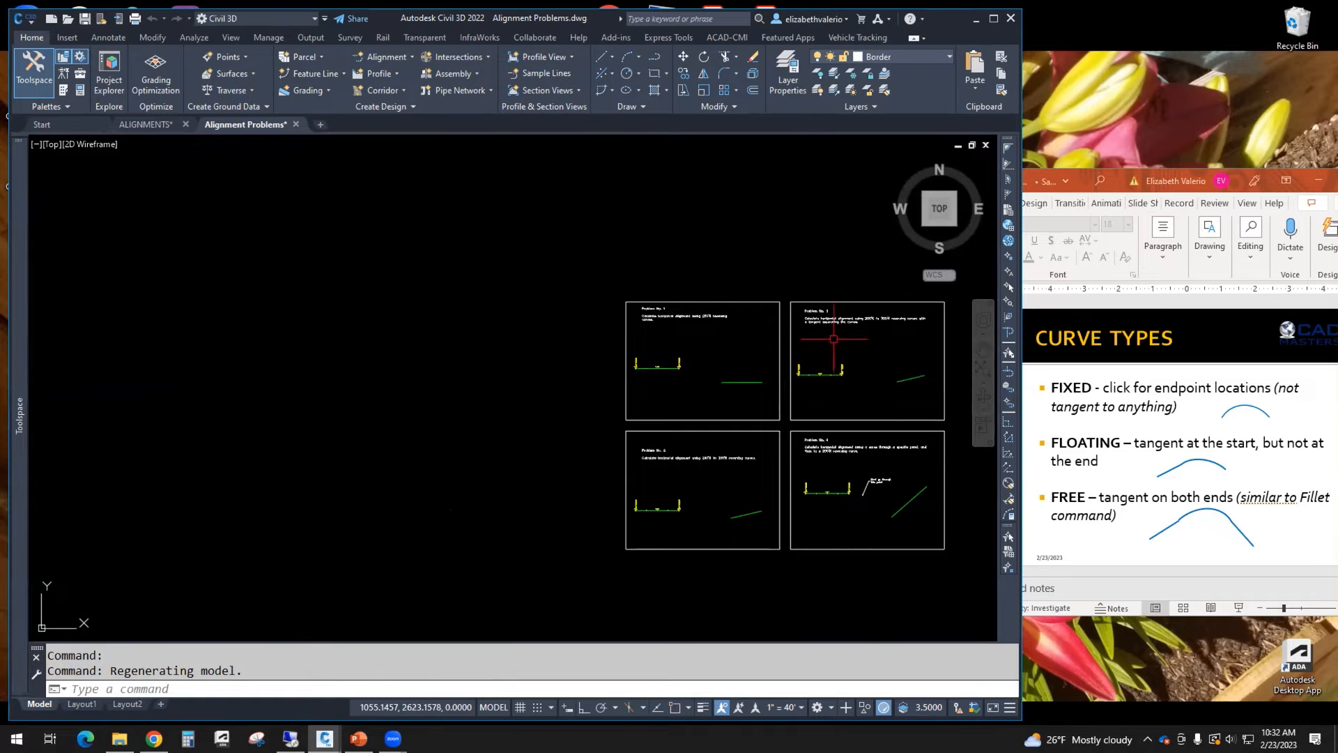
scroll(358, 450, up, 2)
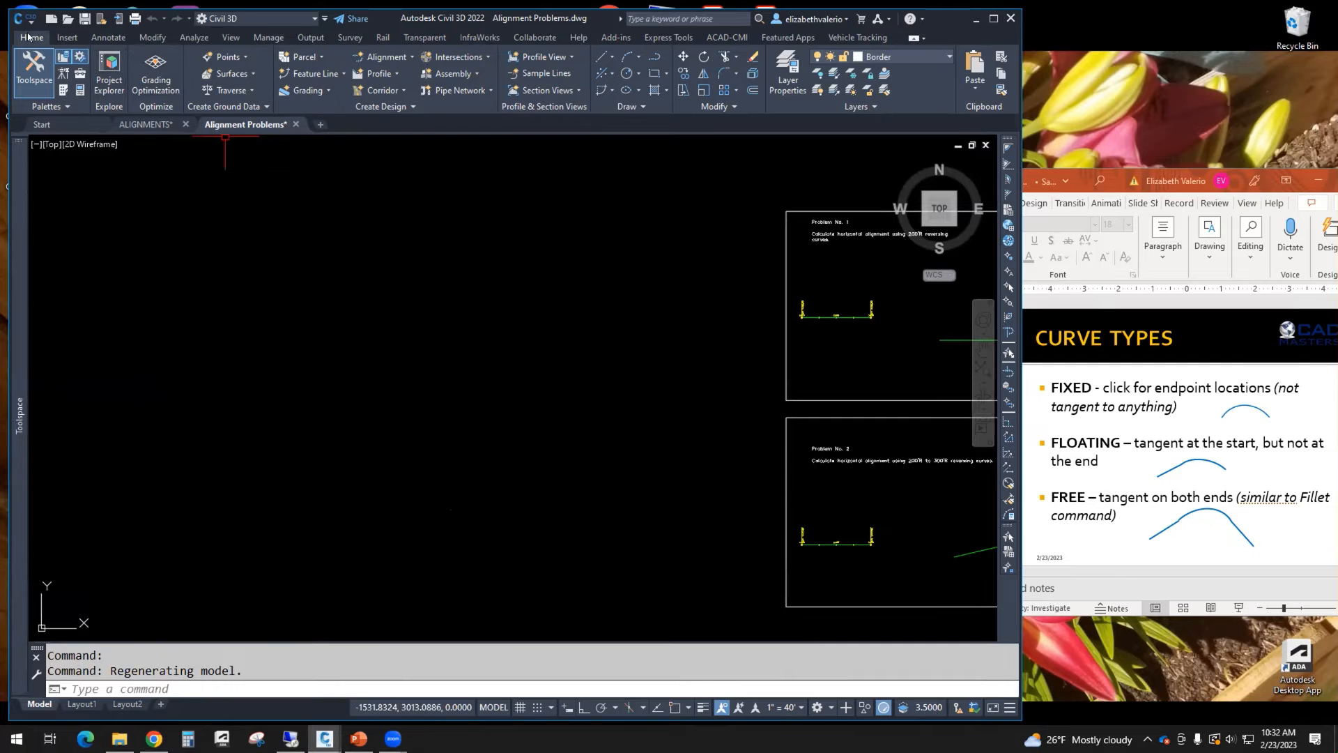
Step: Start an alignment layout named PRACTICE ALIGN using the Major and Minor only label set
click(409, 58)
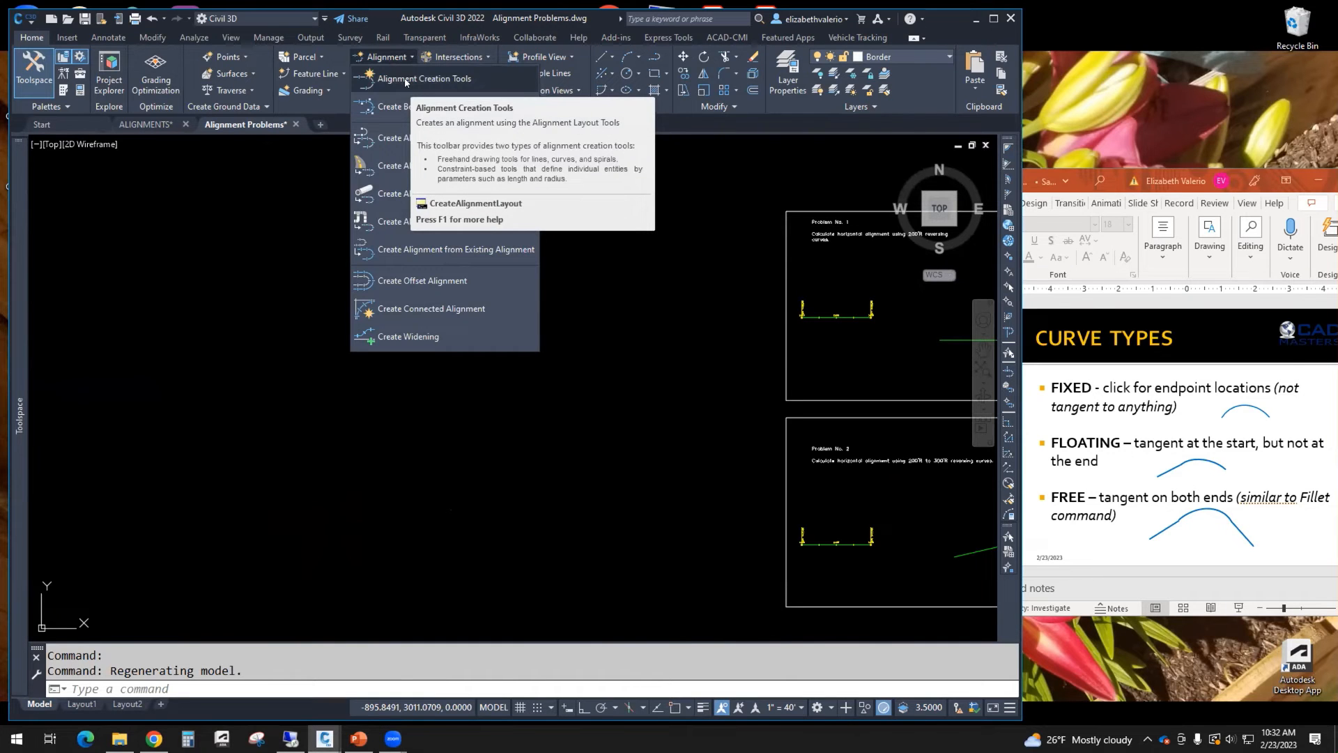
click(405, 81)
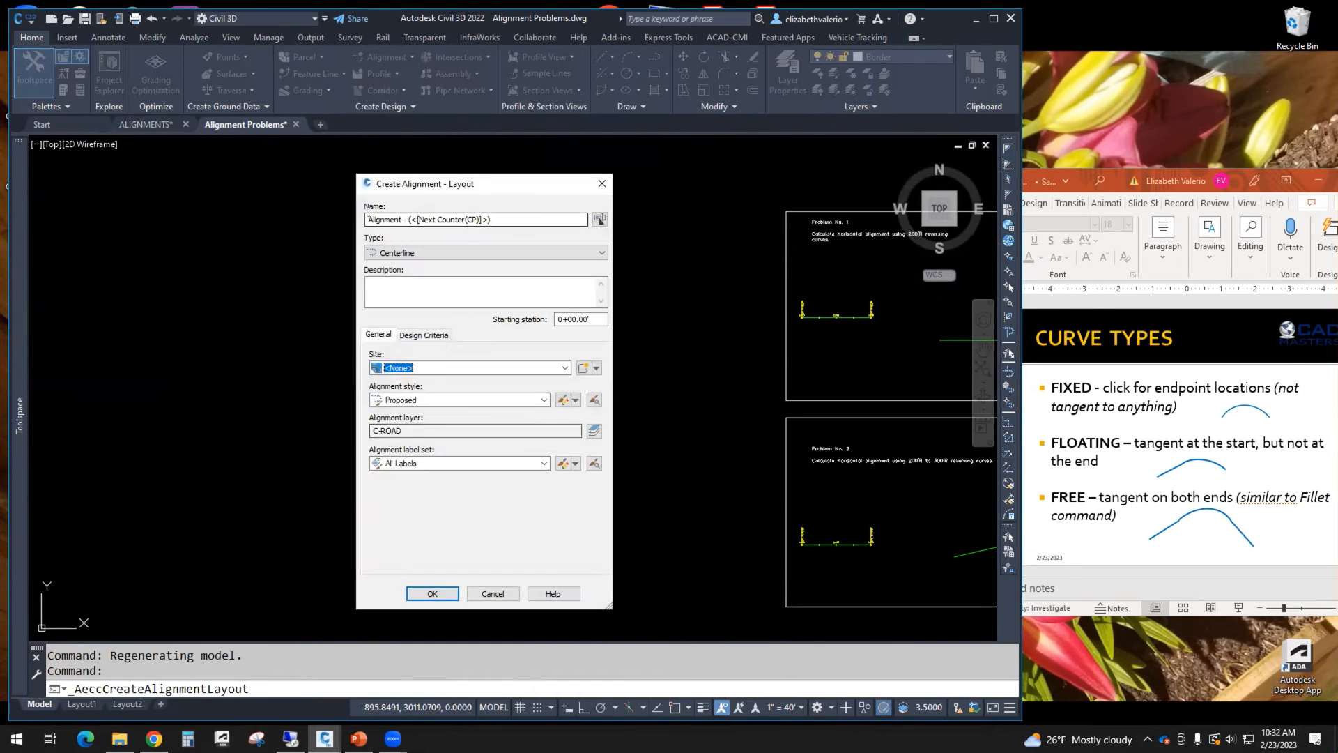
triple_click(368, 219)
text(P)
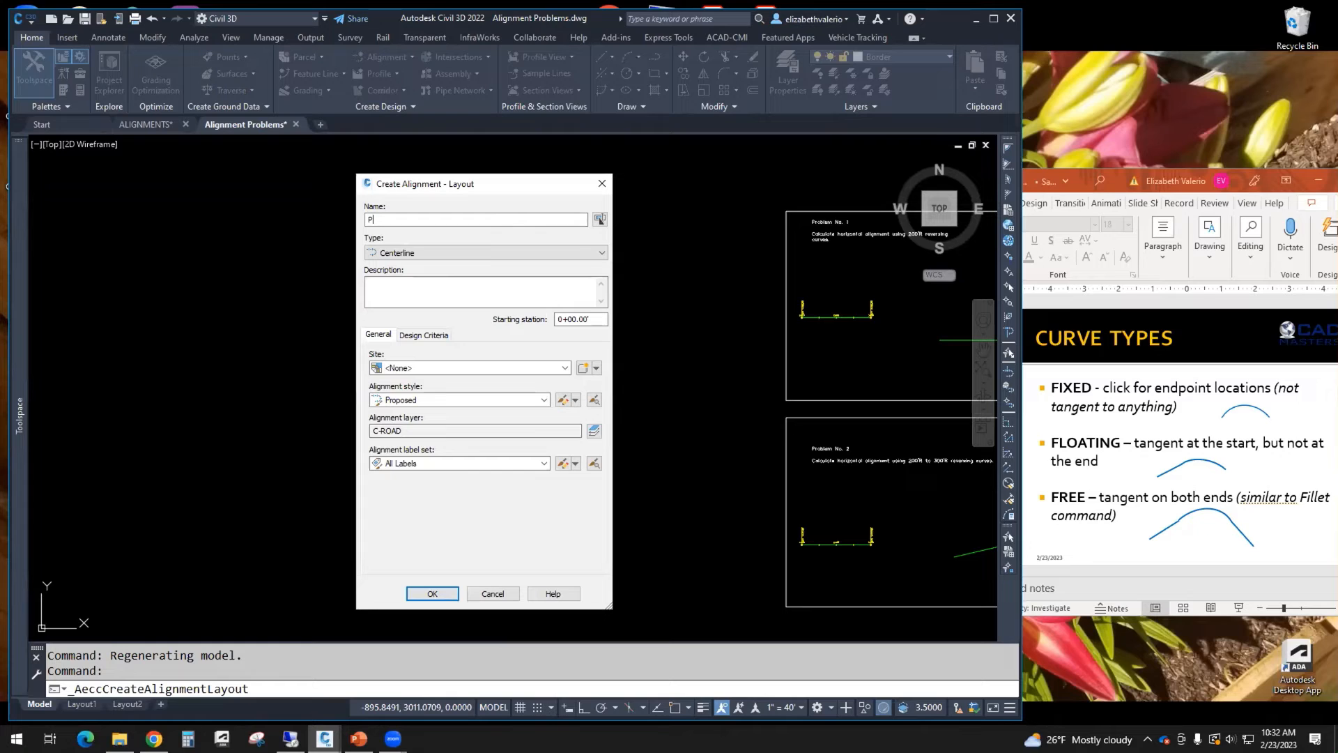
text(RACTICE ALIGN)
click(450, 465)
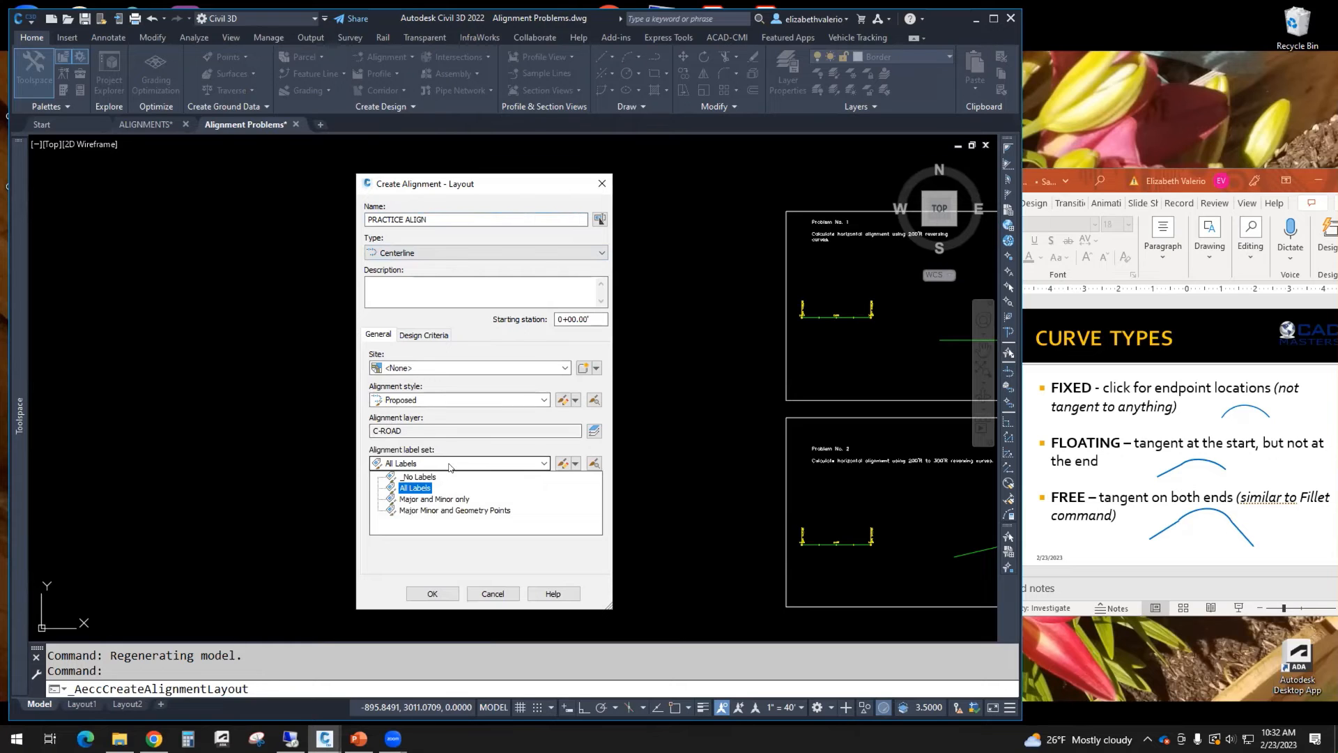
click(430, 499)
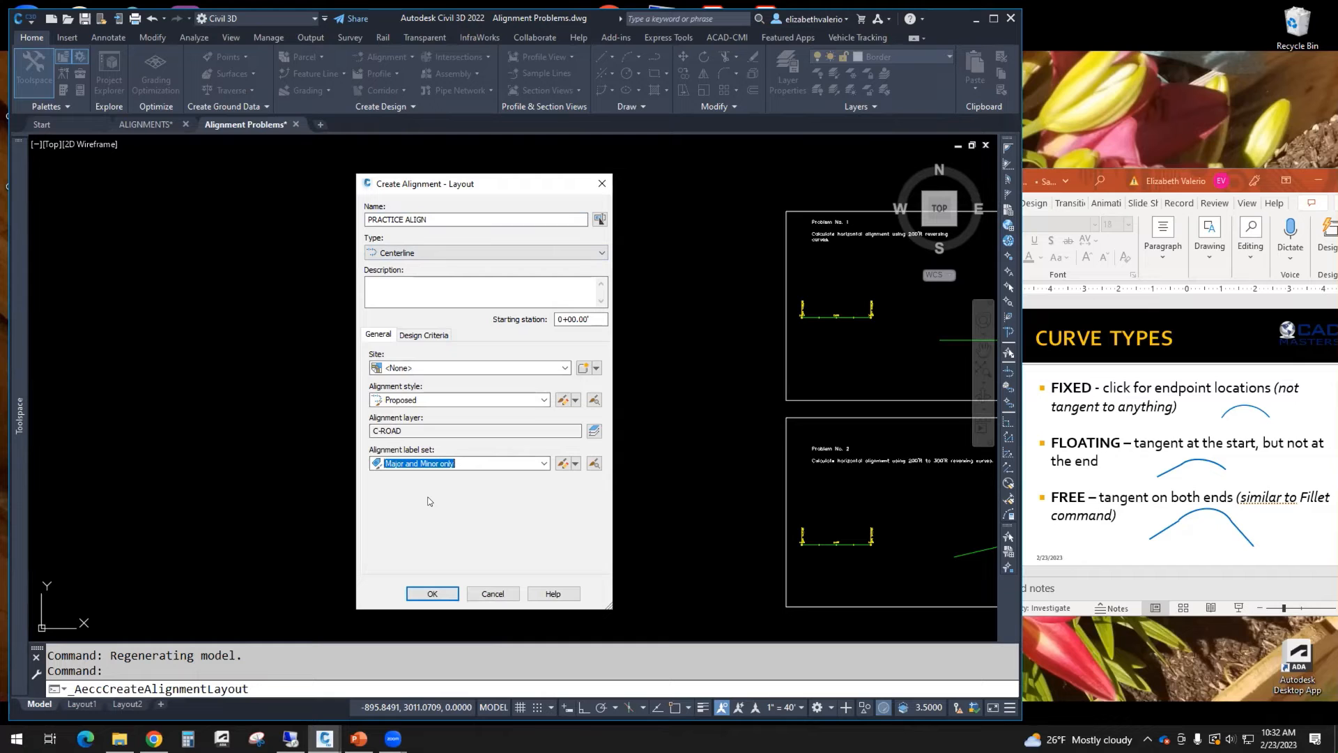
click(434, 594)
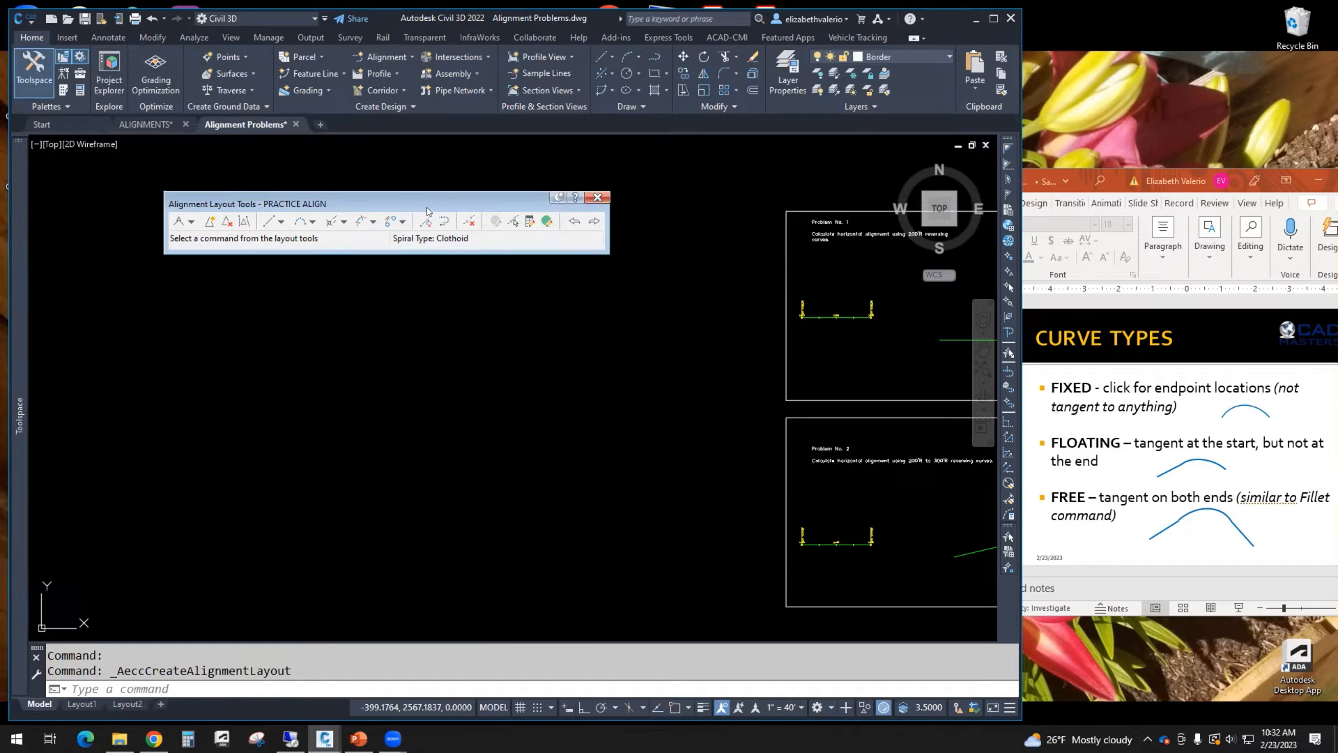
Step: Move the Alignment Layout Tools toolbar and browse its tangent, line and curve tool options
drag(406, 200, 439, 195)
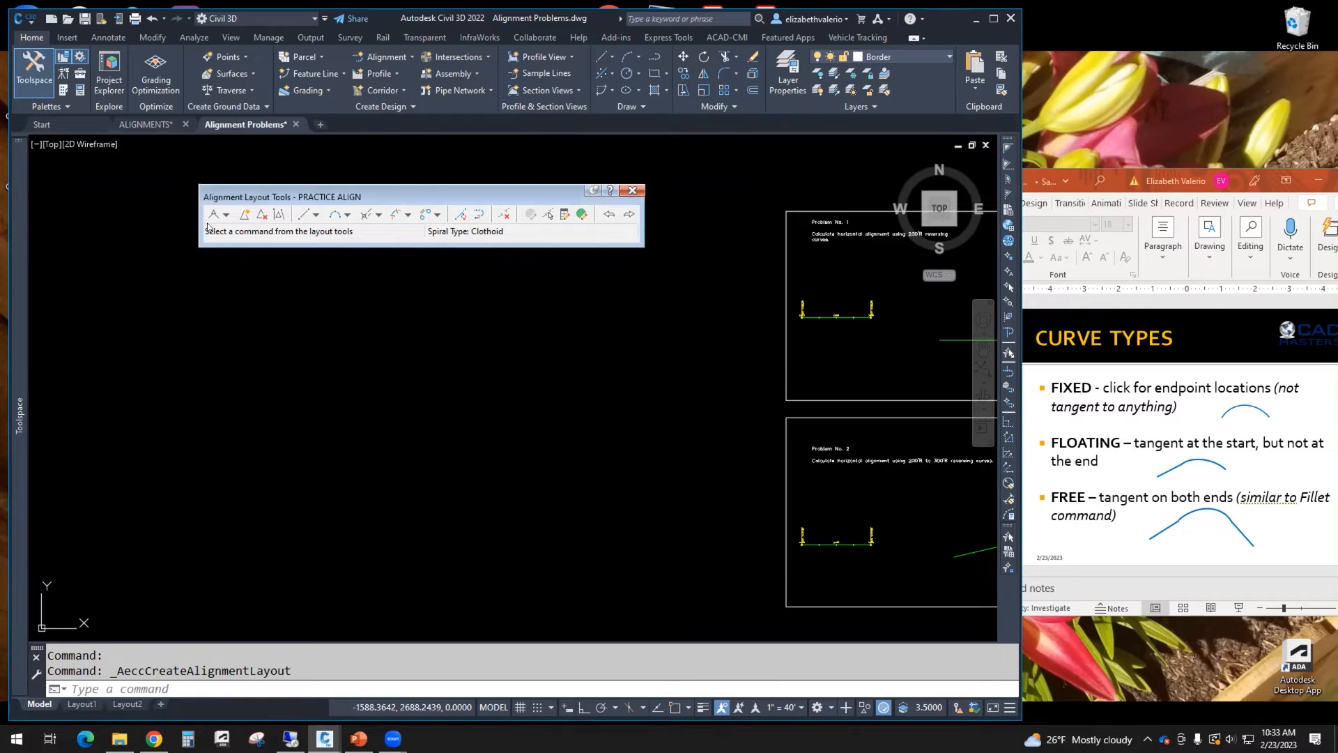
click(227, 216)
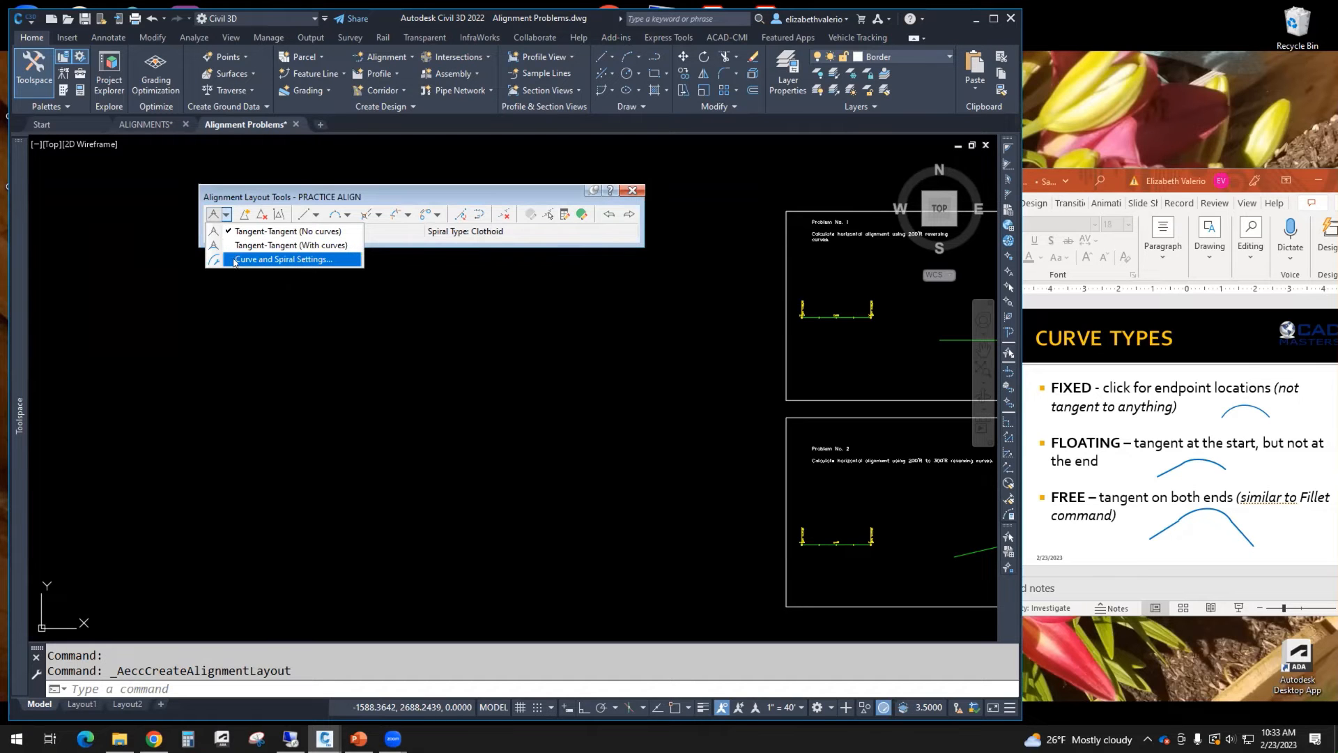
click(258, 190)
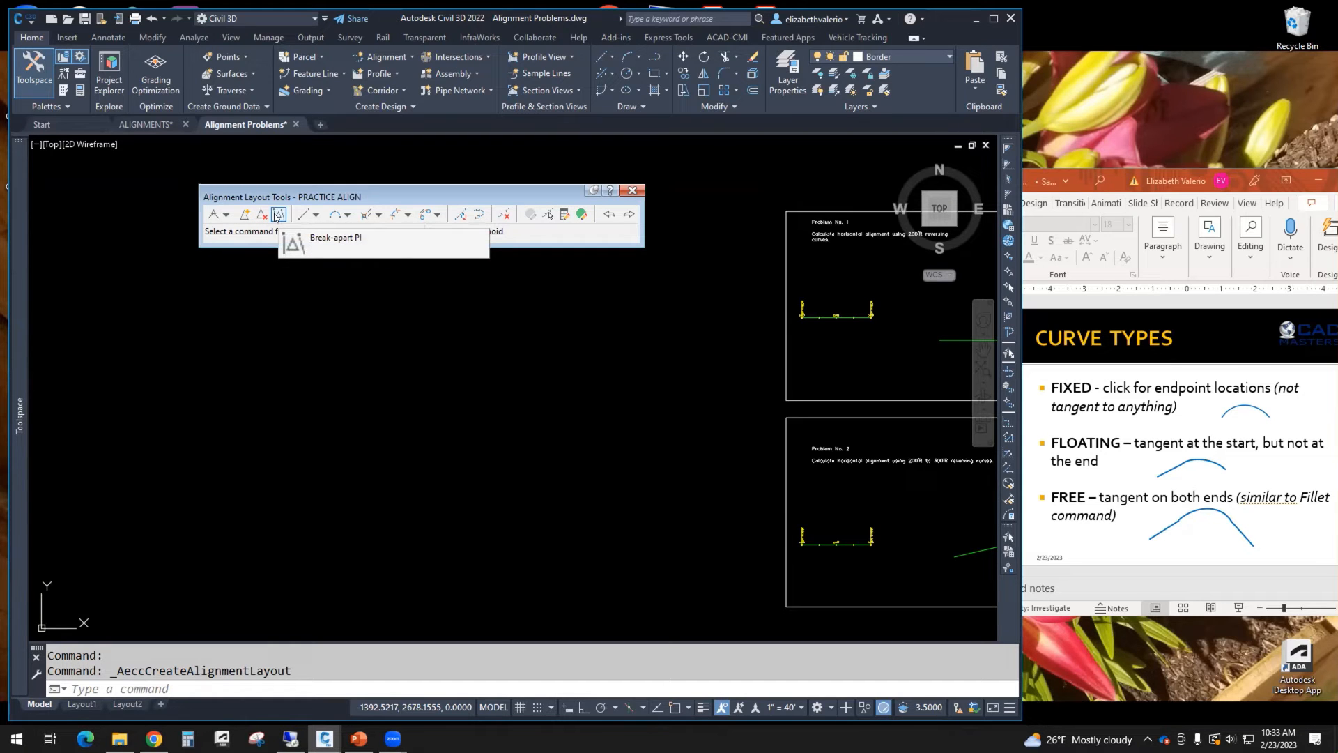
click(317, 215)
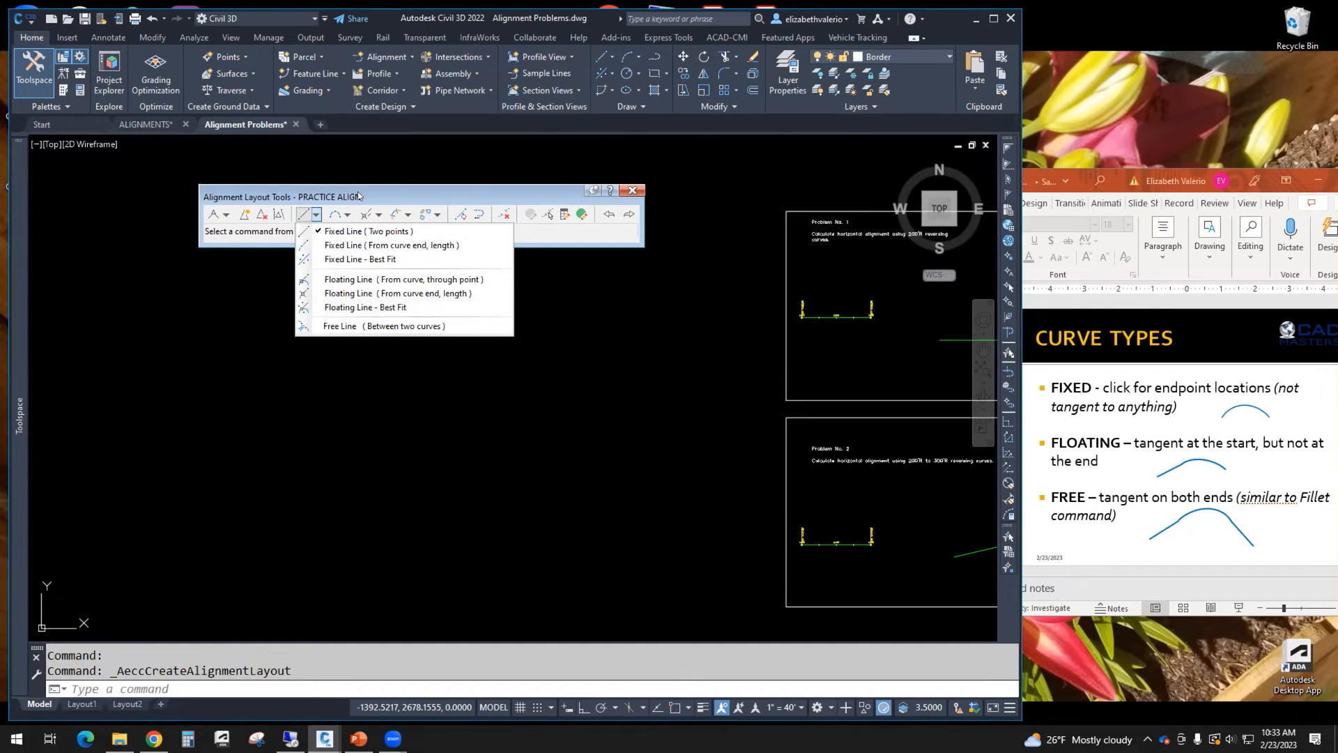
click(347, 217)
click(347, 216)
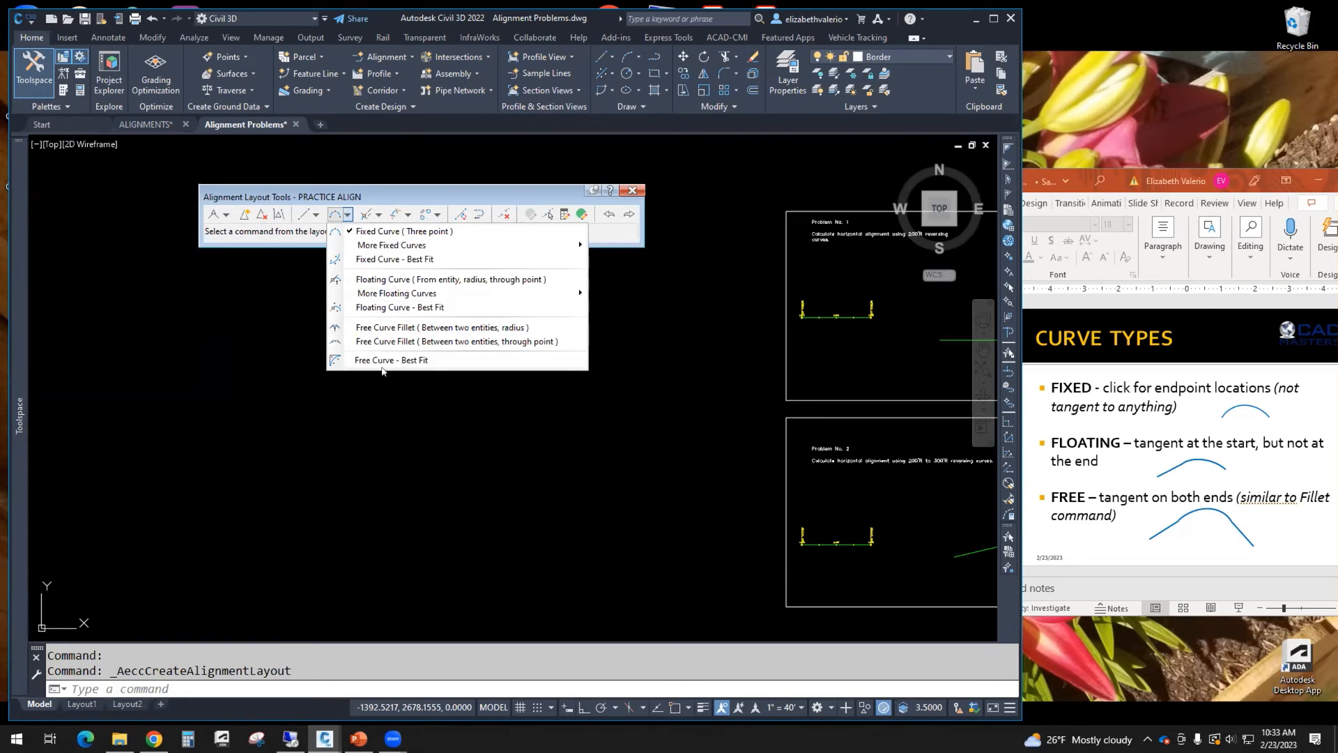
click(374, 190)
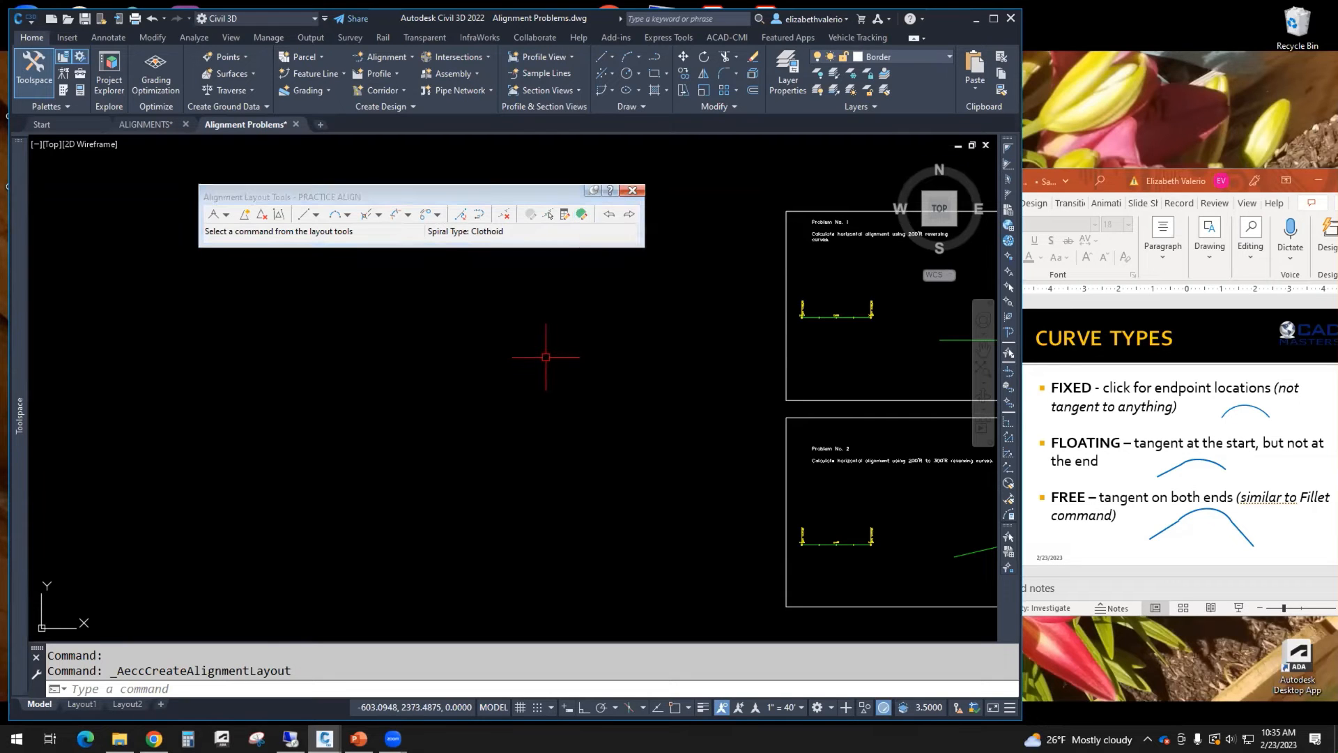
Step: Draw two tangents forming a peak with Tangent-Tangent (No curves), picking three points
click(226, 215)
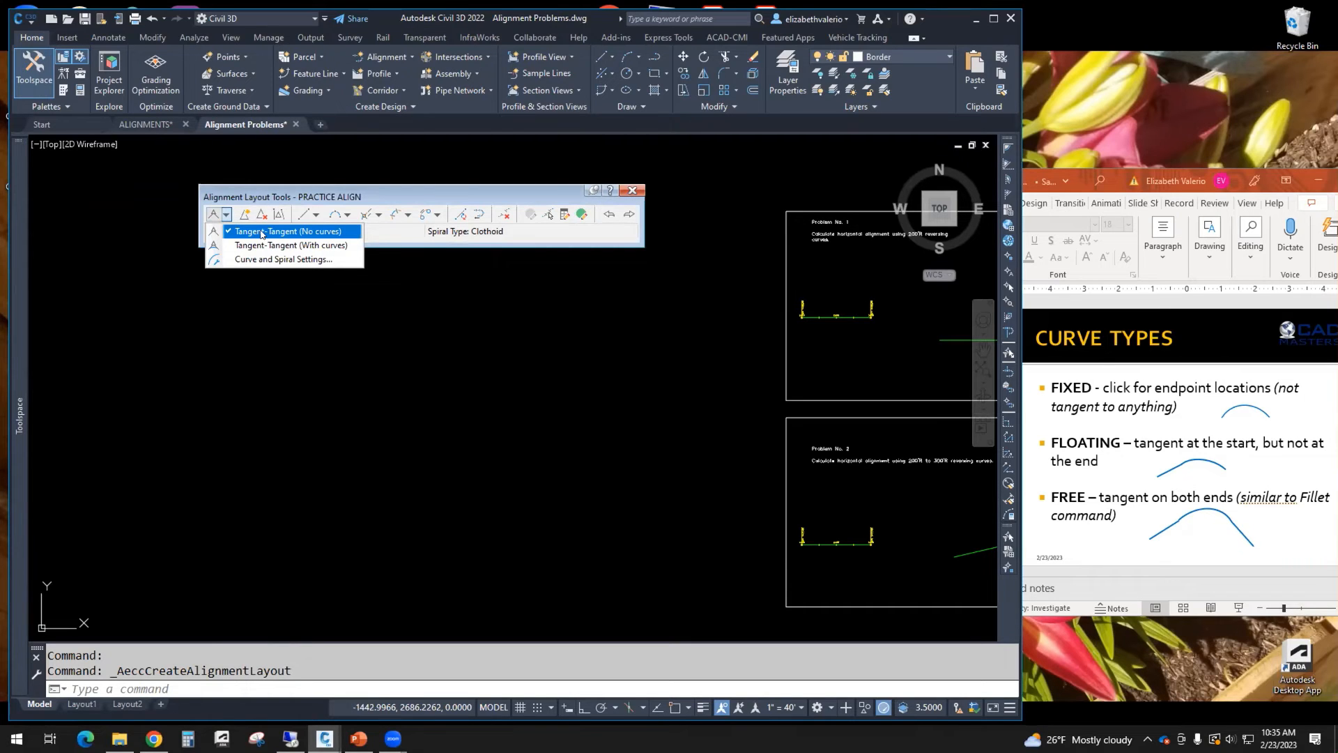
click(262, 233)
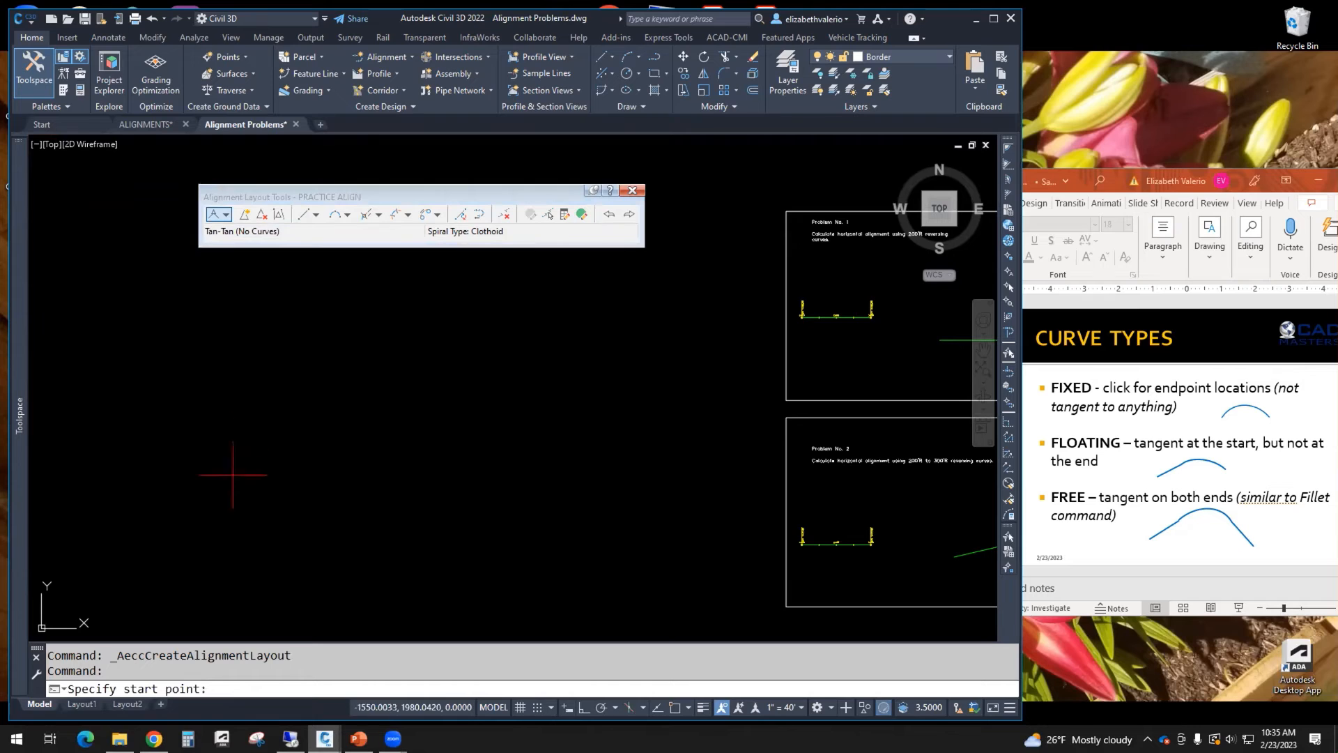
click(202, 479)
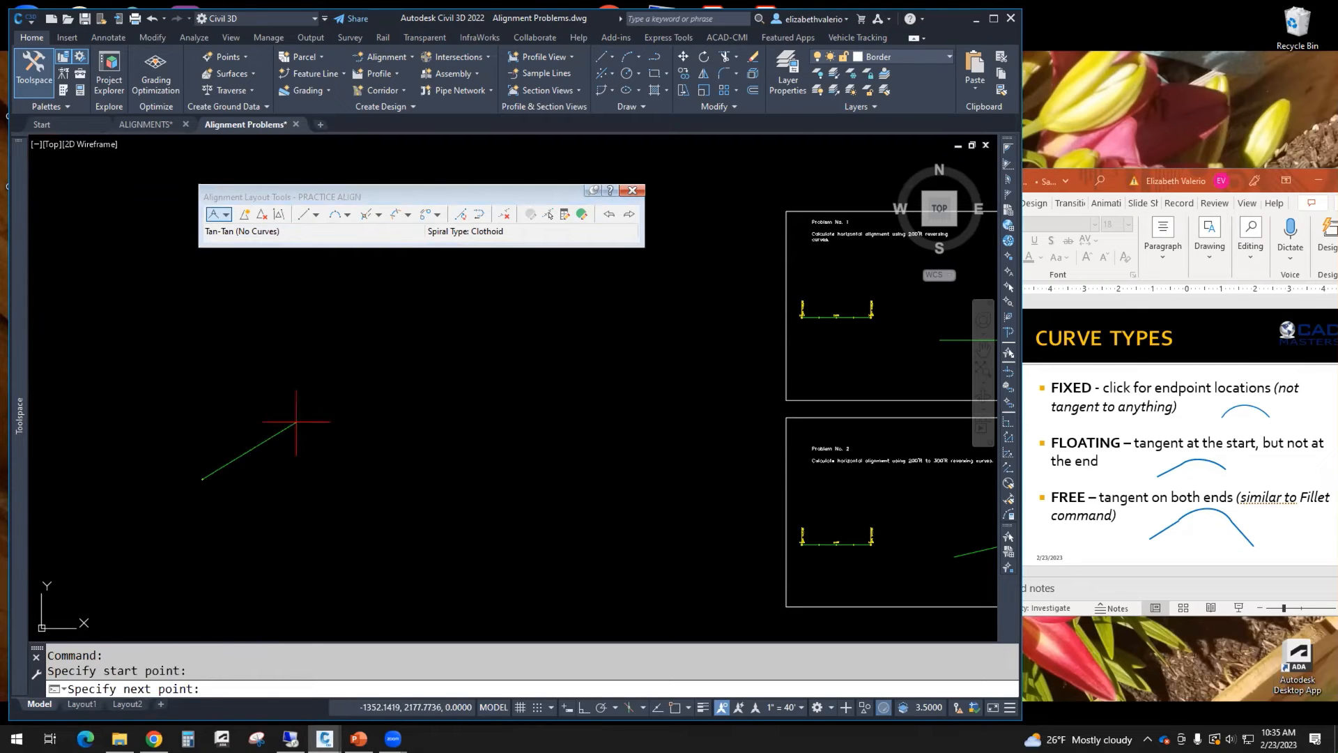
click(347, 356)
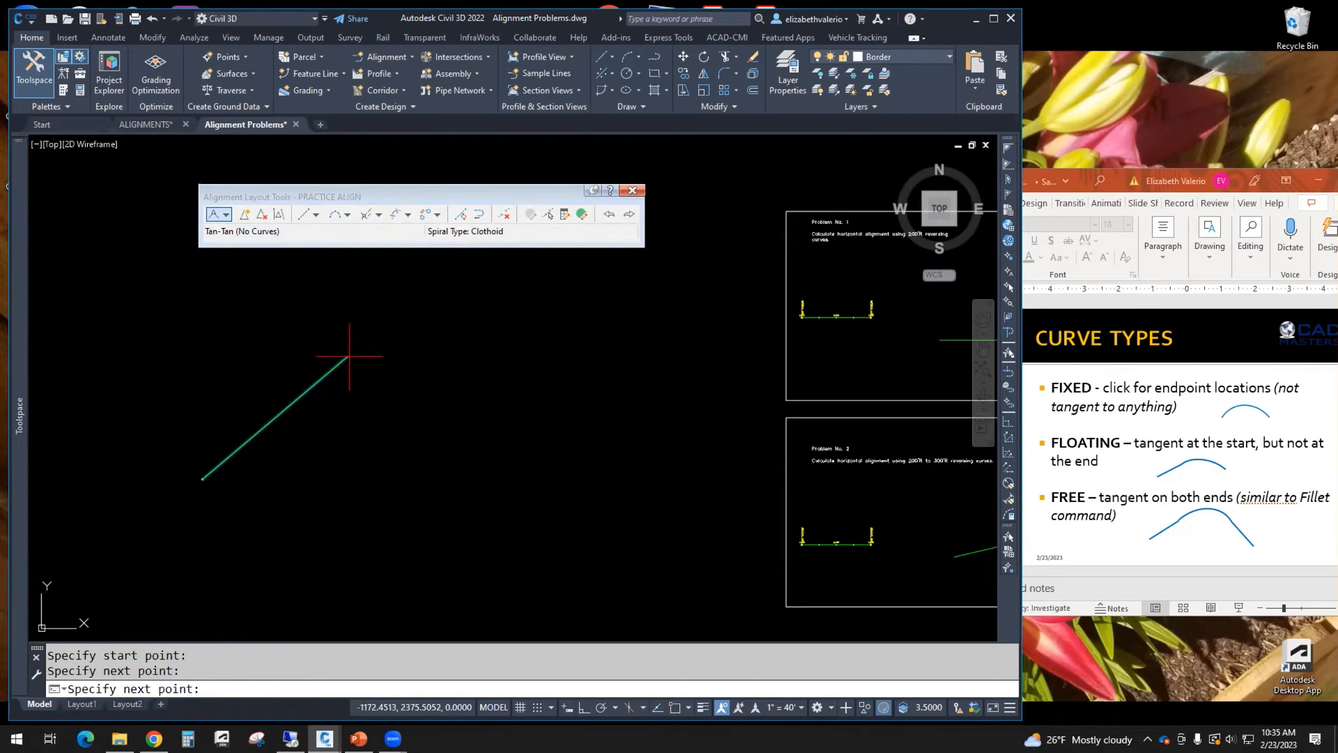
click(486, 479)
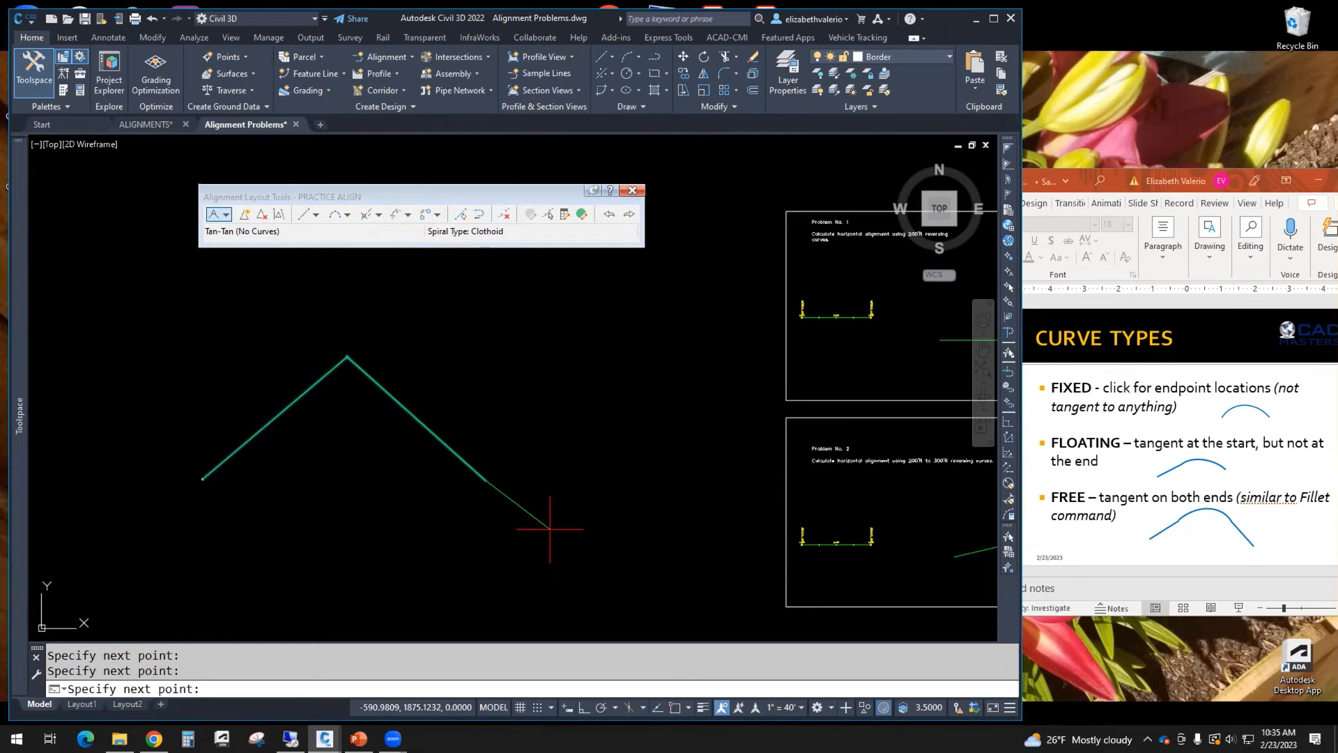
key(Return)
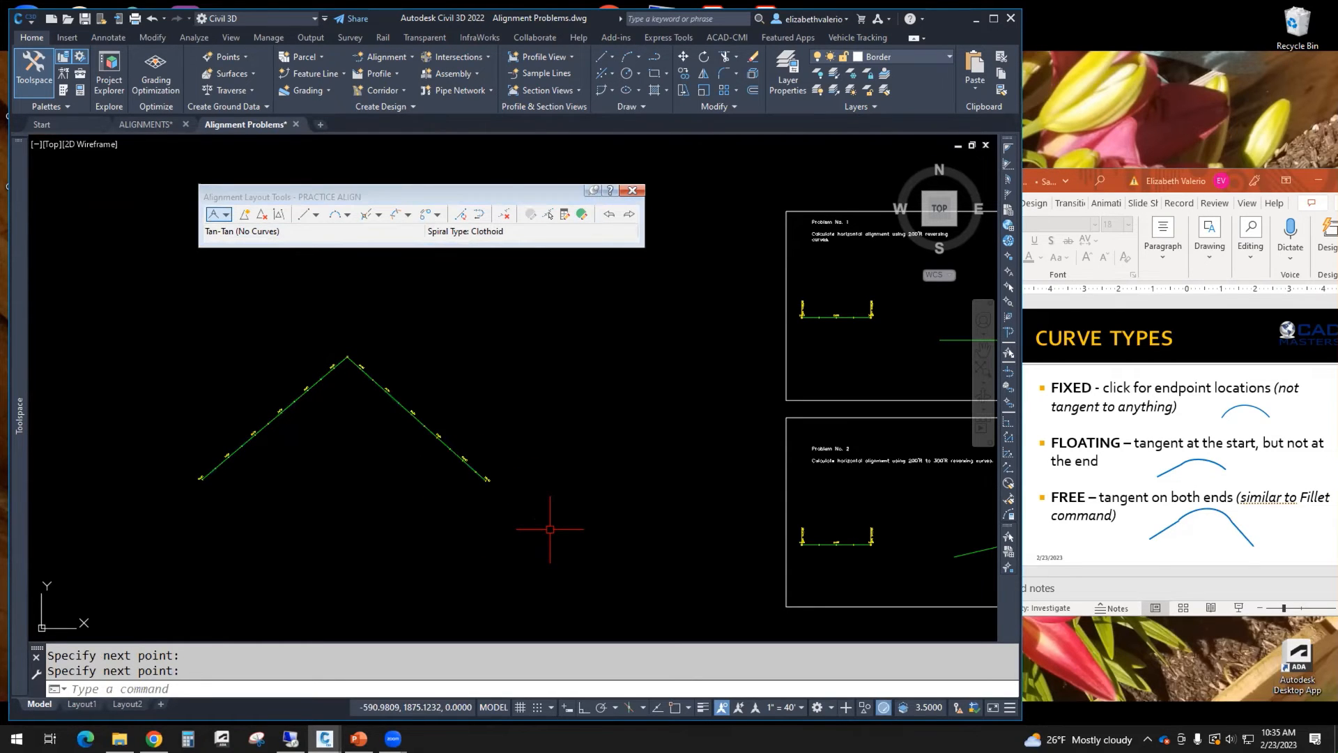
Step: Set the annotation scale to 1" = 80'
click(782, 709)
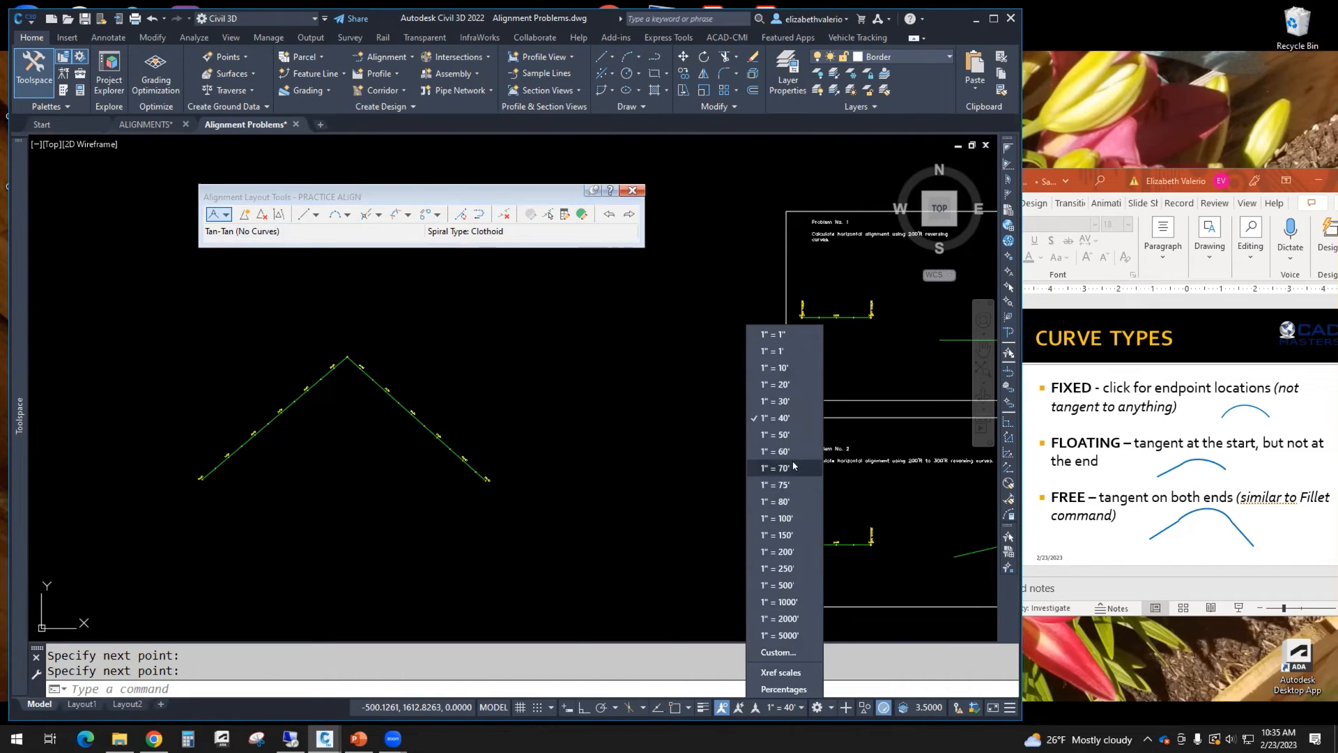
click(783, 501)
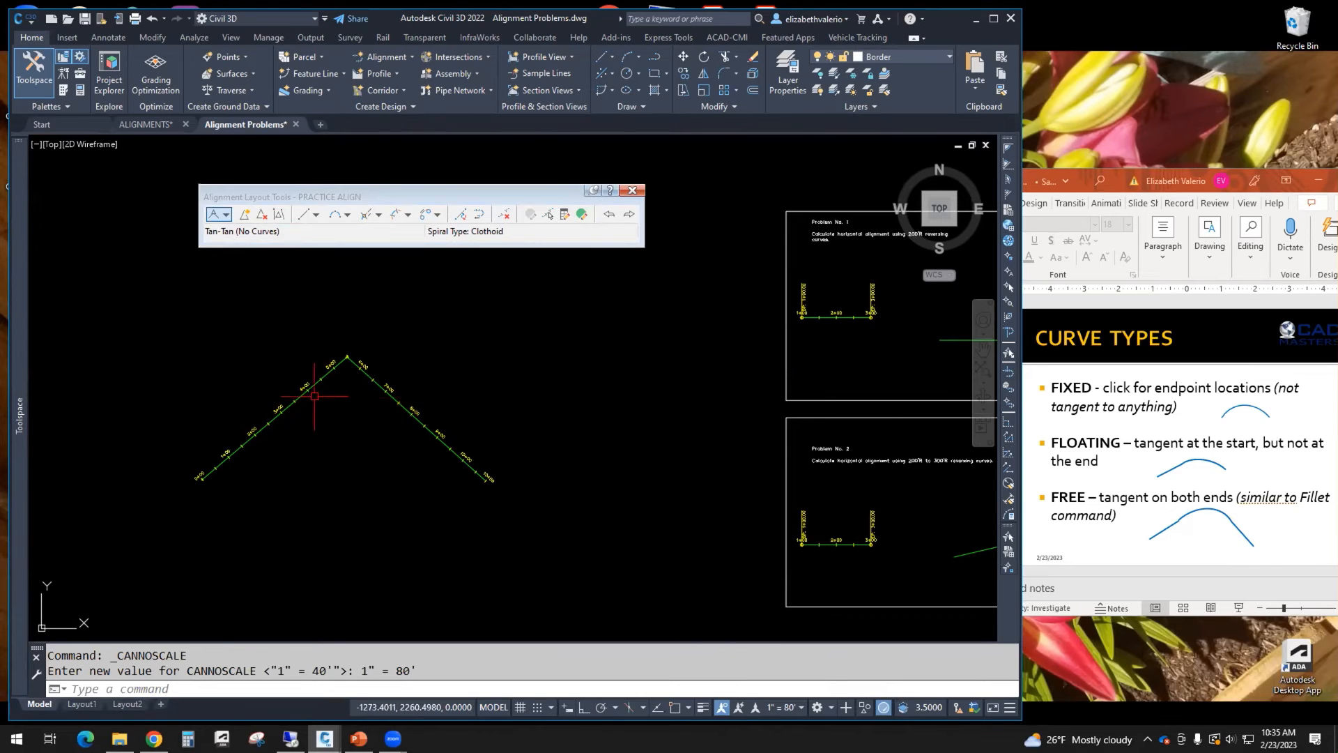
Step: Add a Free Curve Fillet (between two entities, through point) joining the two tangents, passing through a point below the PI
click(347, 215)
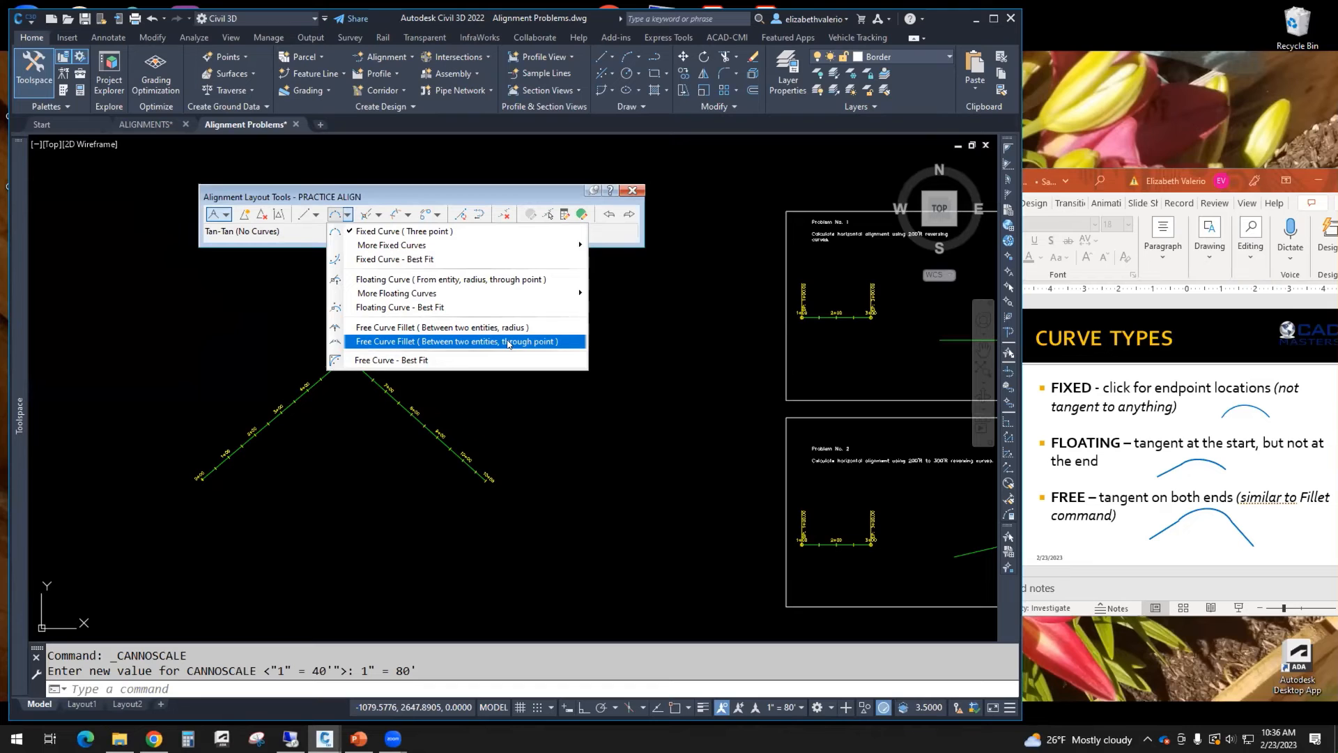
click(508, 341)
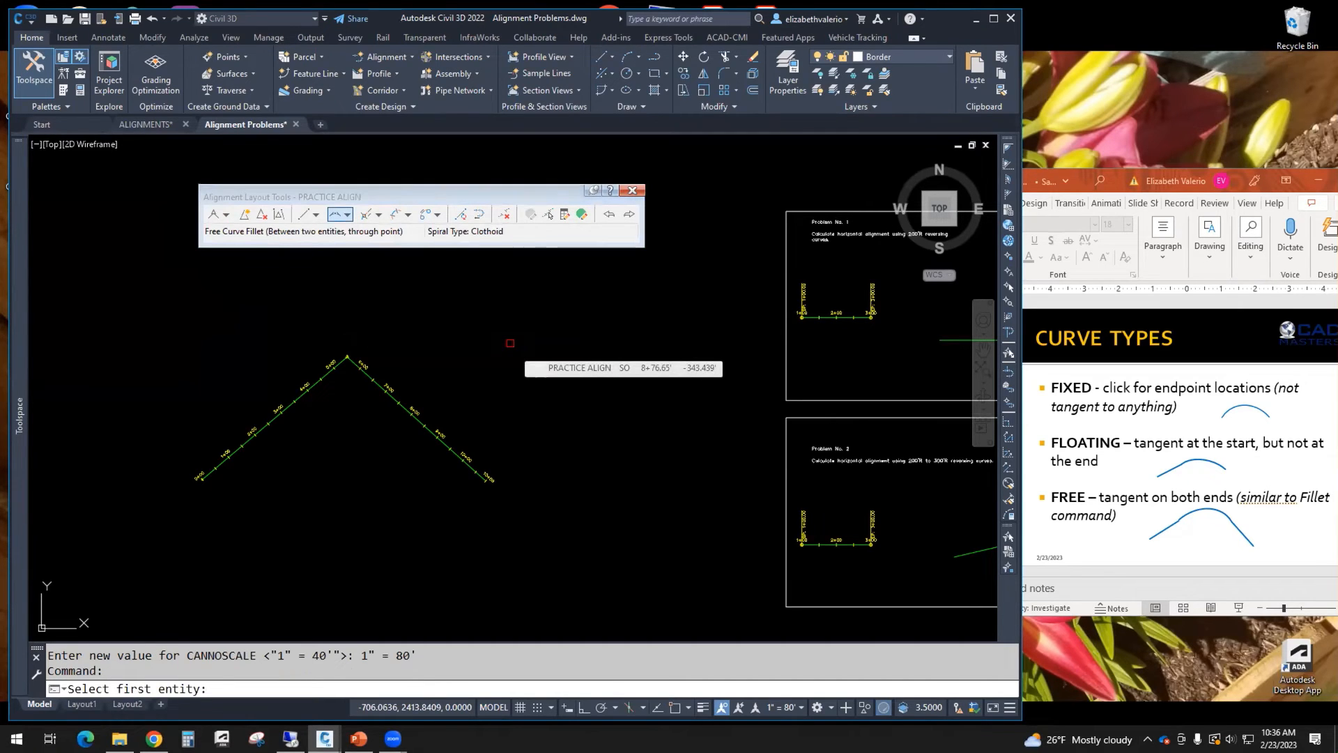
scroll(310, 404, up, 4)
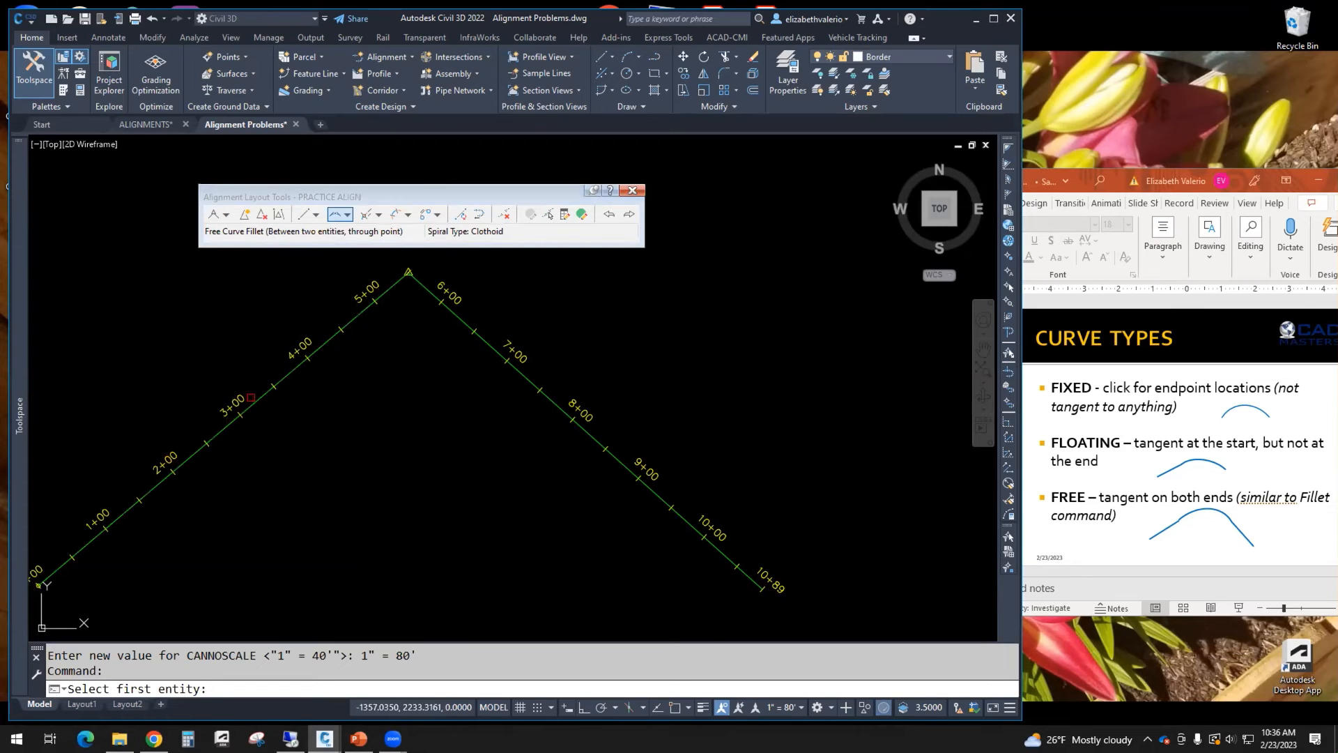
click(252, 399)
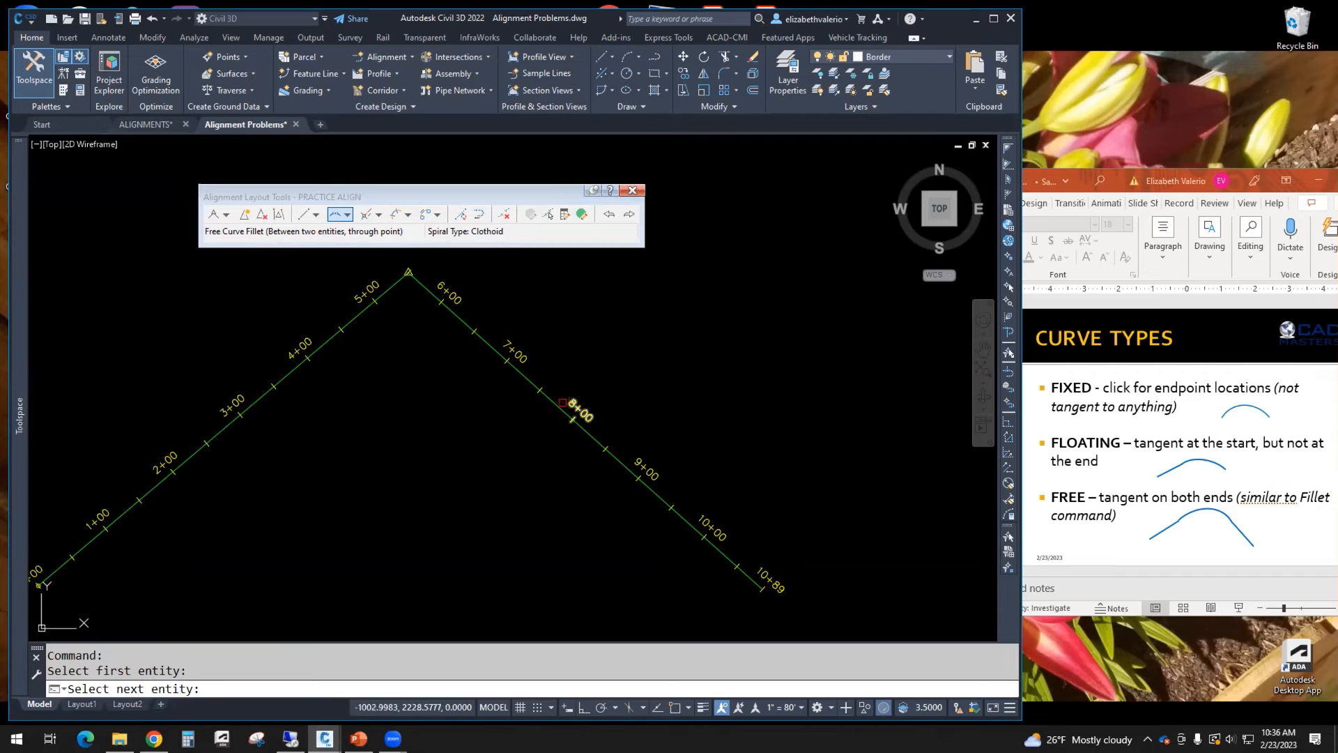
click(568, 410)
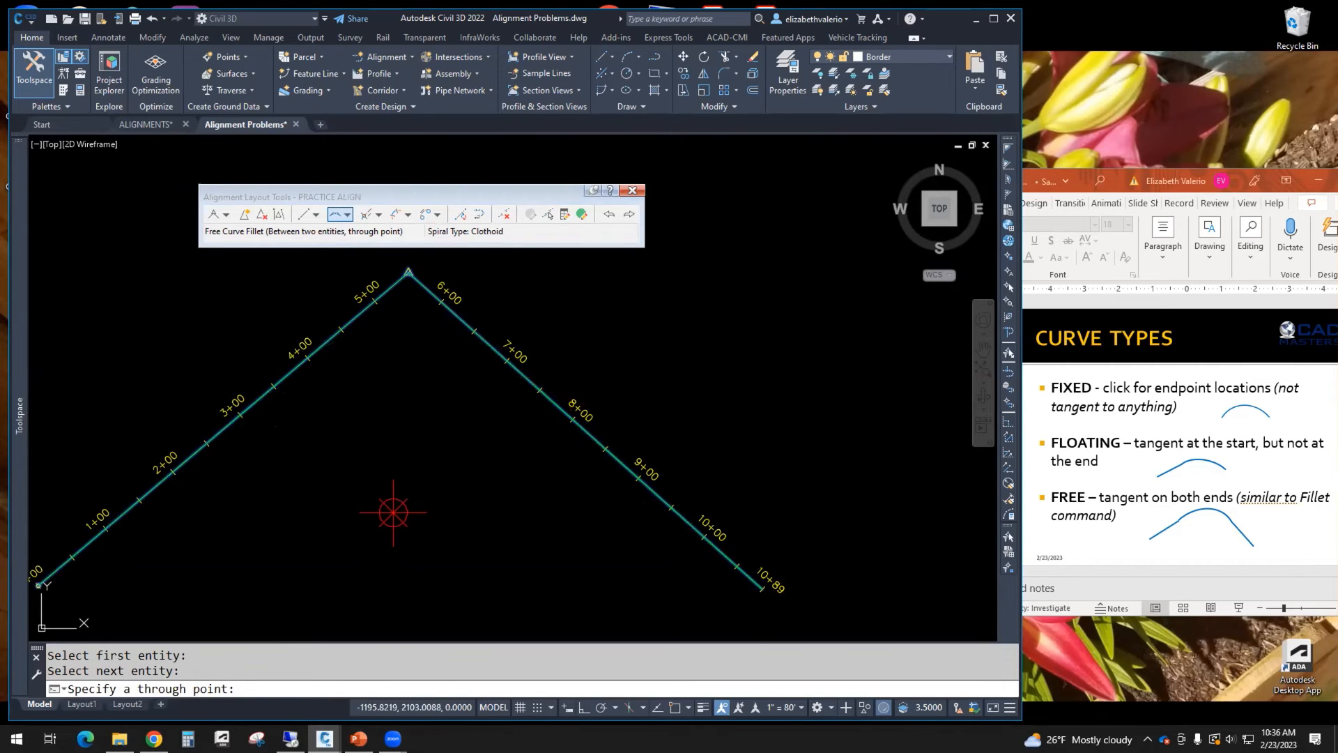
scroll(393, 513, down, 3)
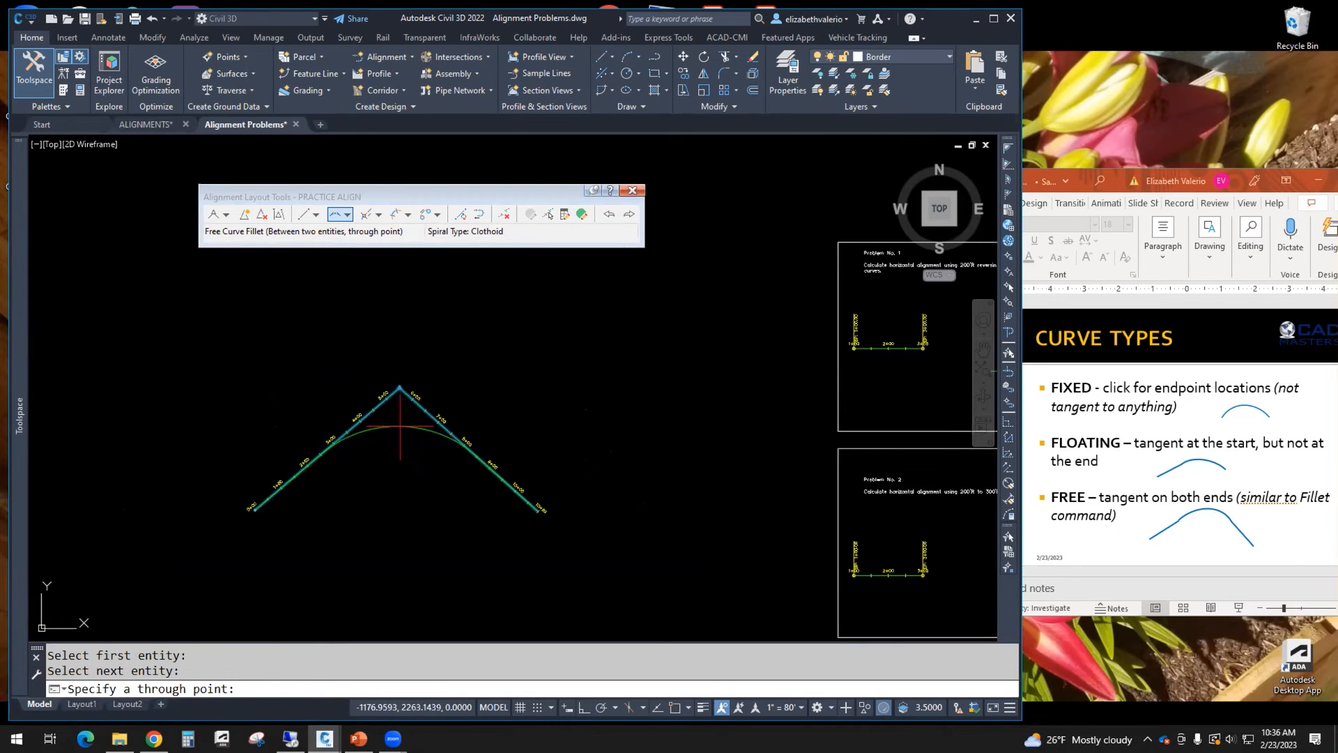
scroll(402, 420, up, 2)
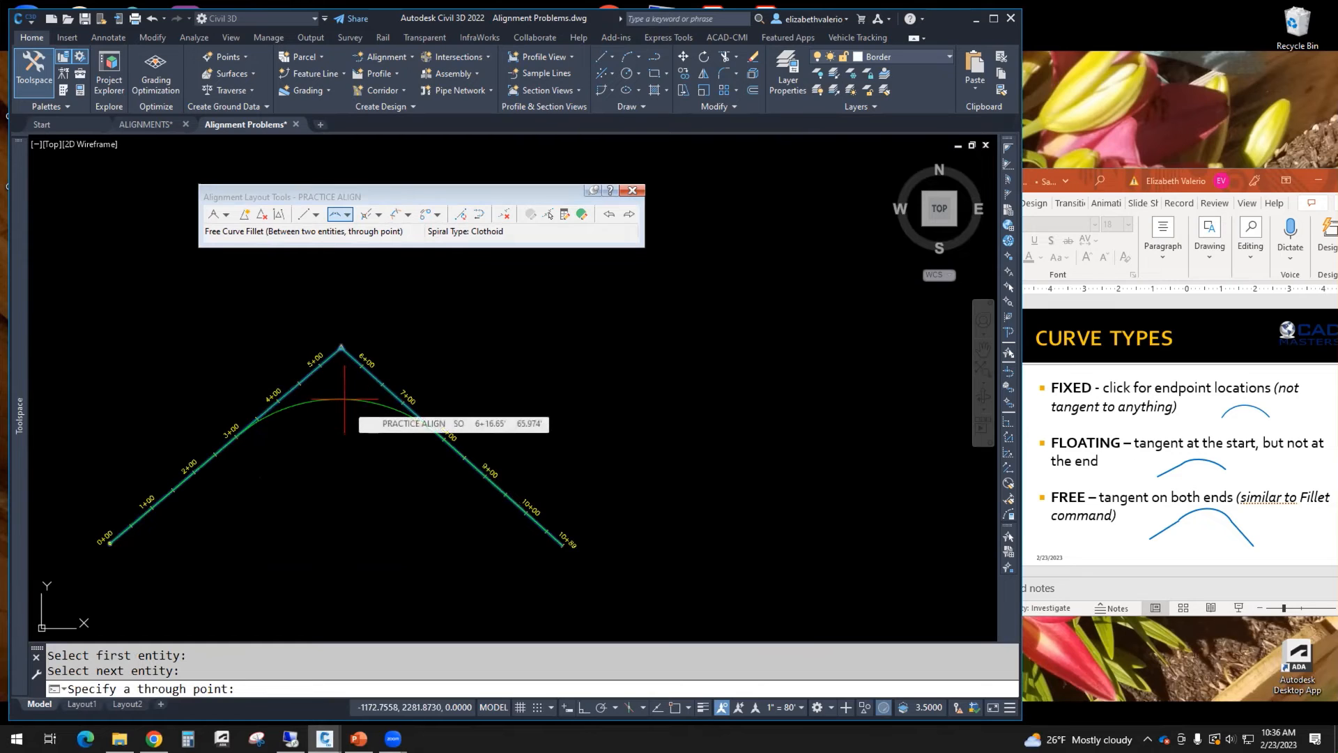
click(345, 400)
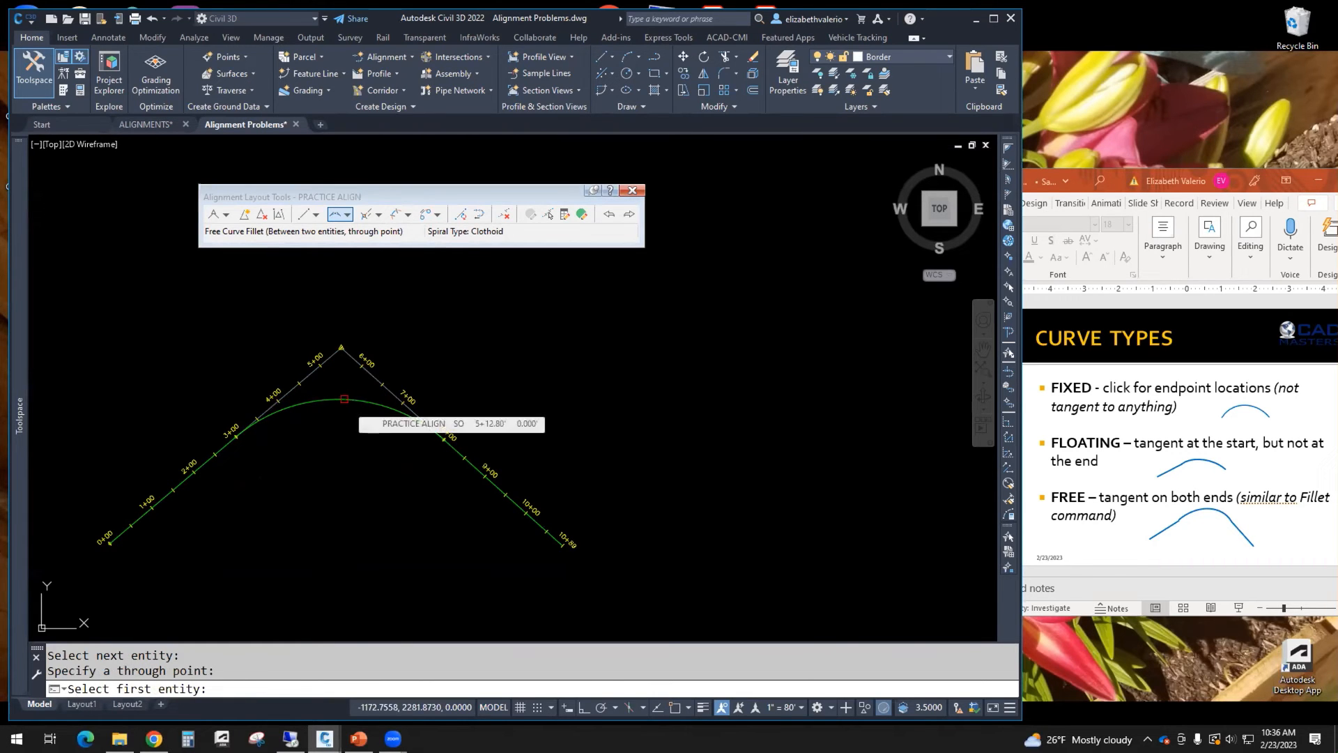
key(Return)
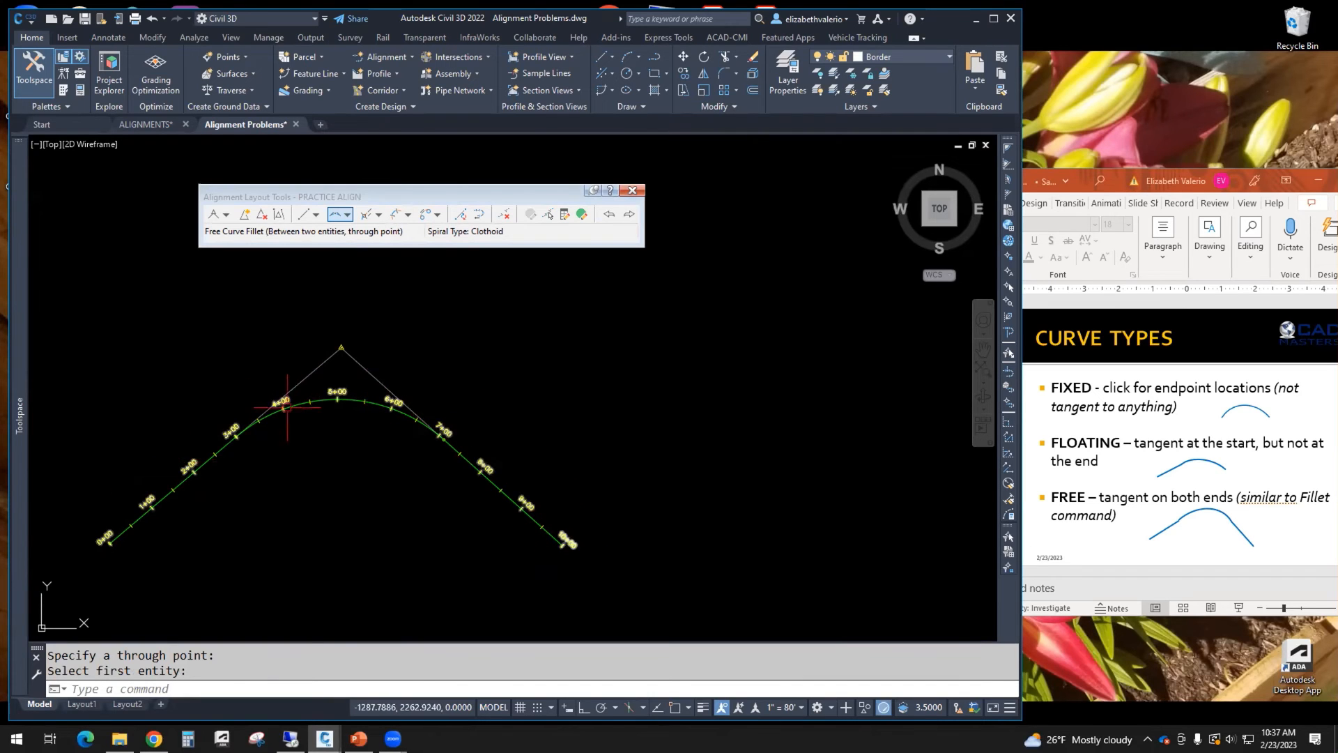
Step: Add a Floating Curve (from entity end, through point) off the end of the second tangent, curving to a point southeast
scroll(350, 379, up, 4)
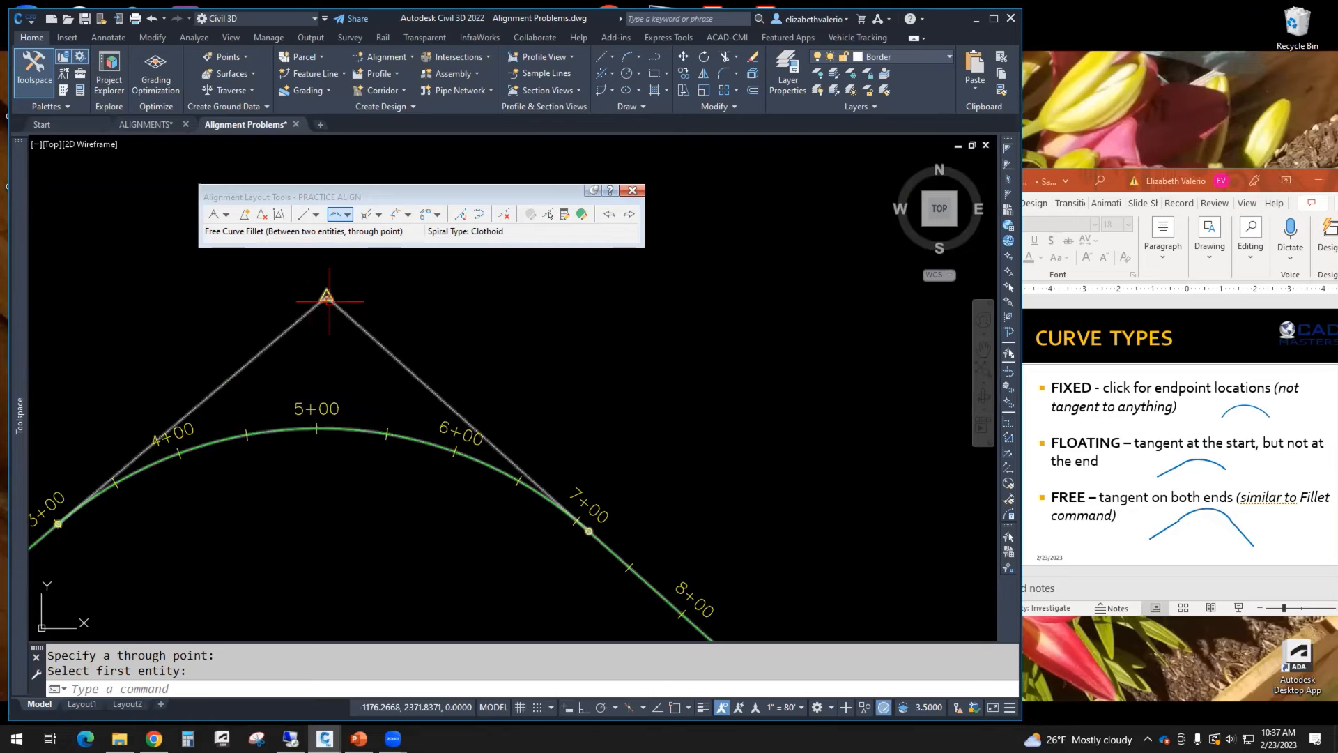
scroll(339, 298, down, 5)
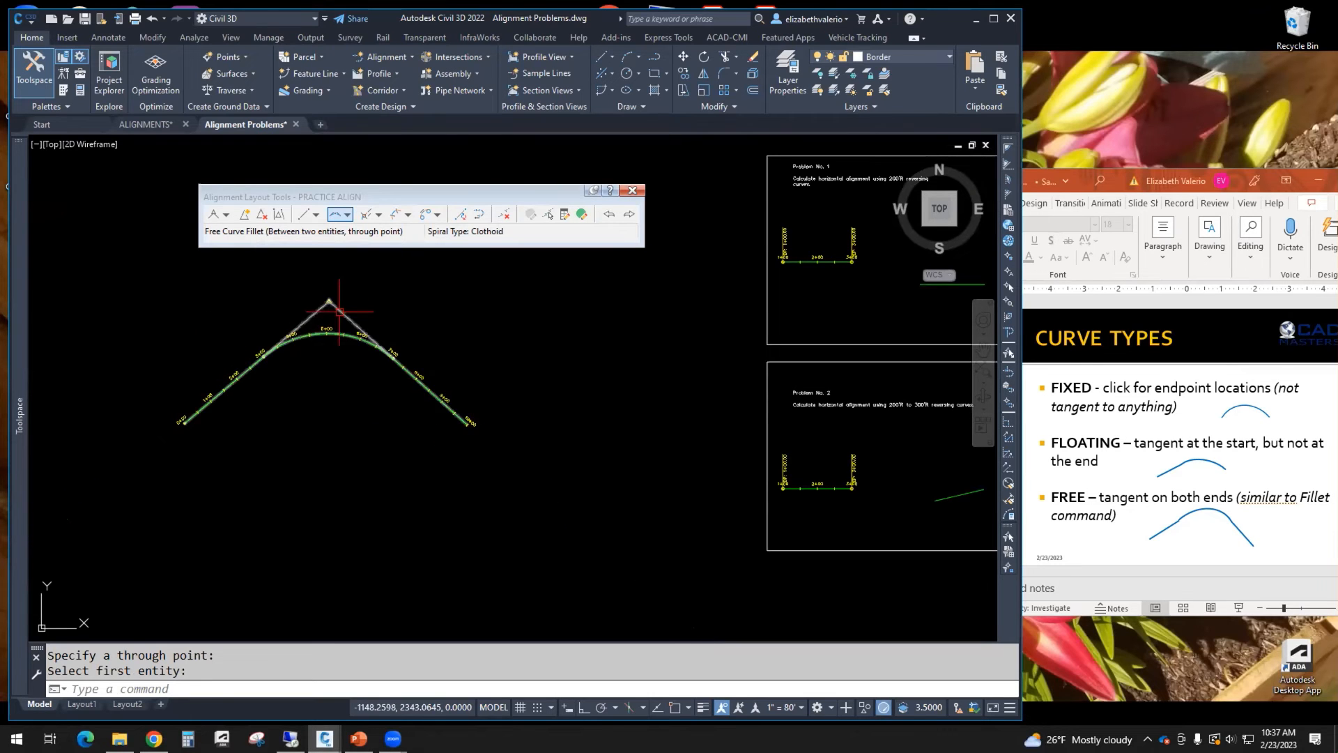
scroll(337, 300, up, 4)
scroll(317, 435, down, 2)
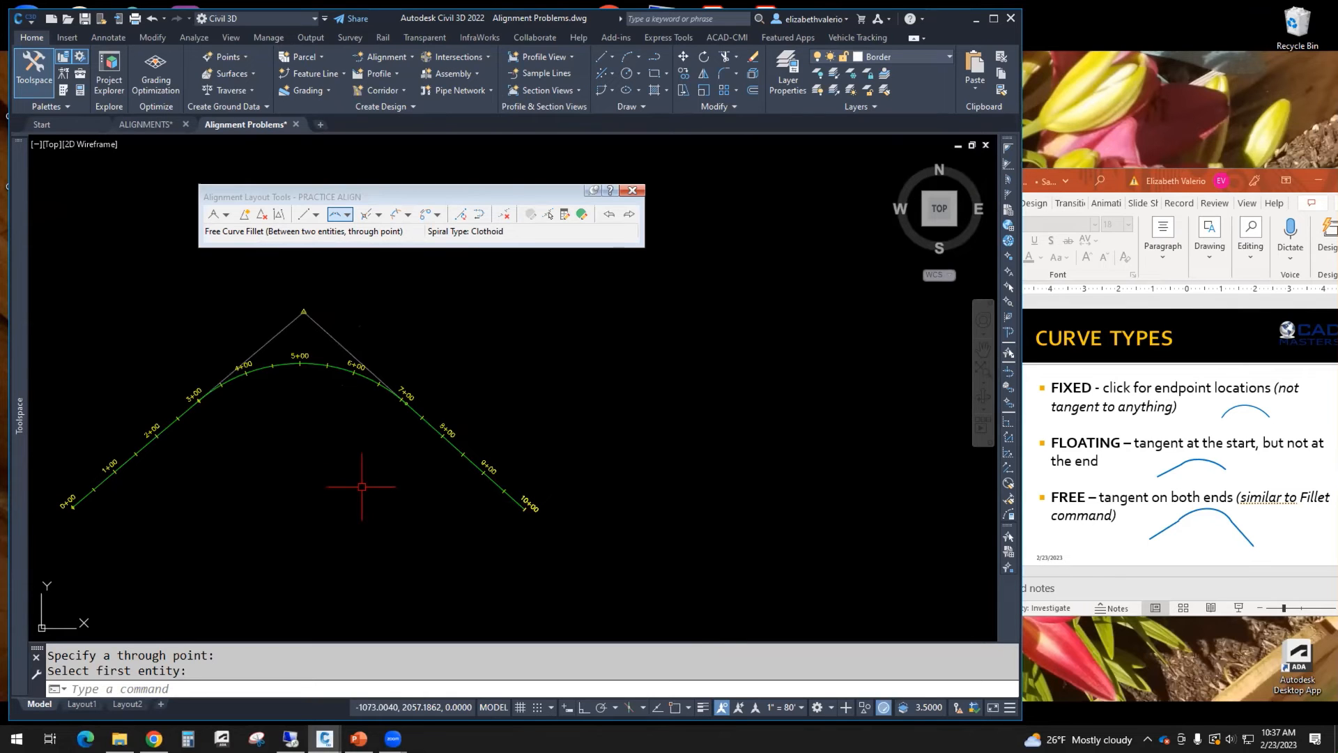
middle_drag(579, 551, 540, 528)
scroll(540, 529, down, 2)
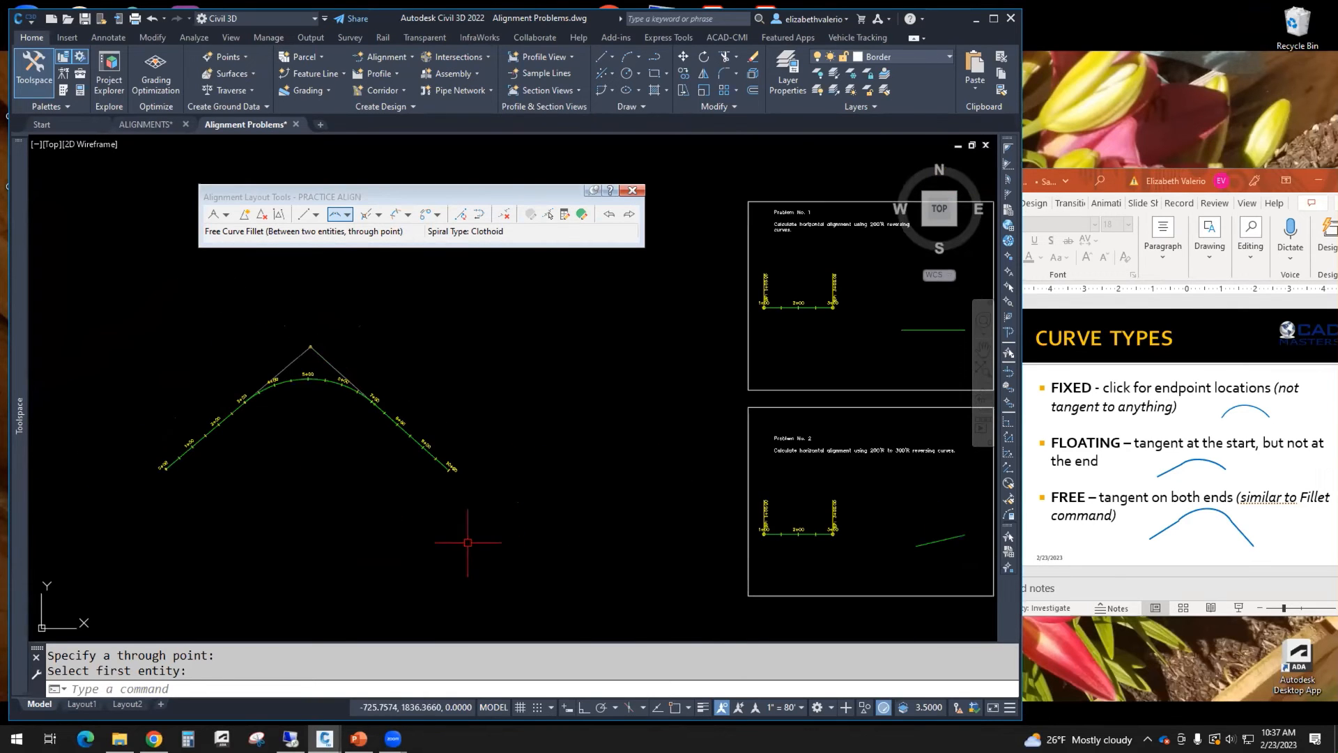
click(347, 216)
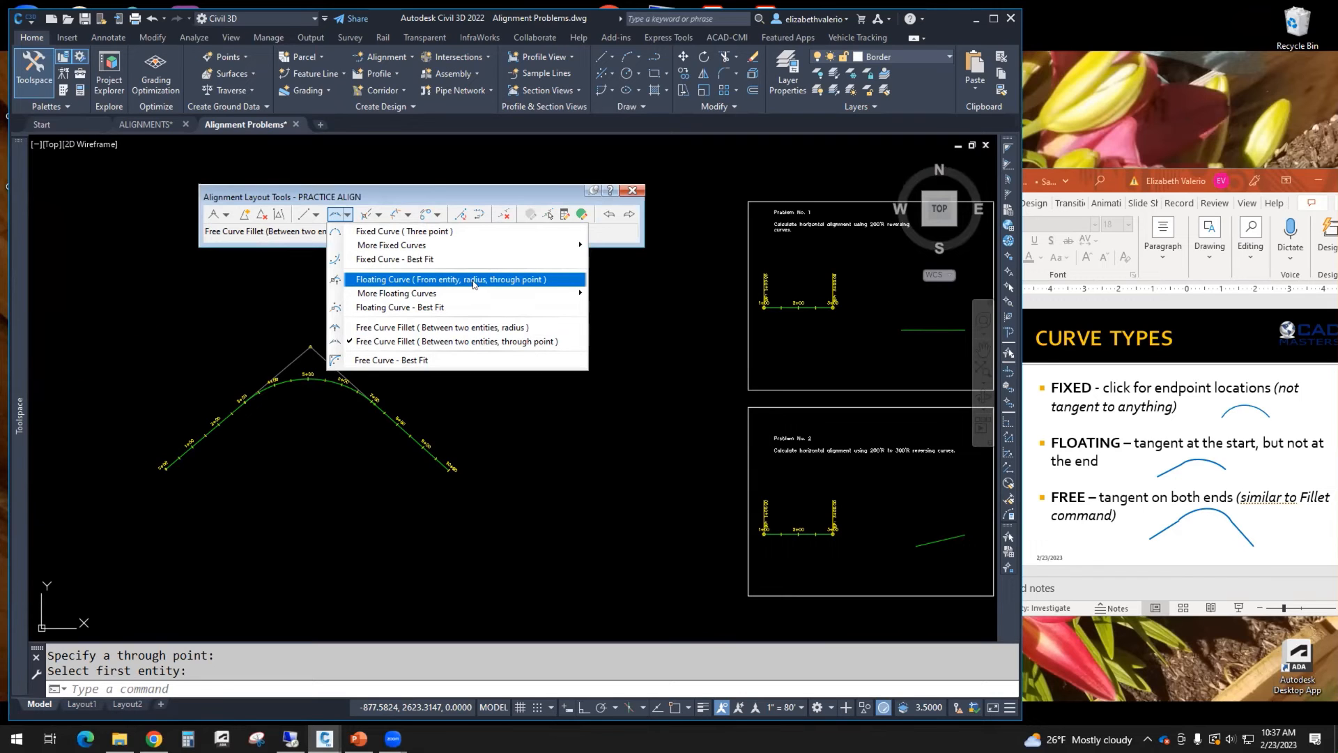
mouse_move(385, 295)
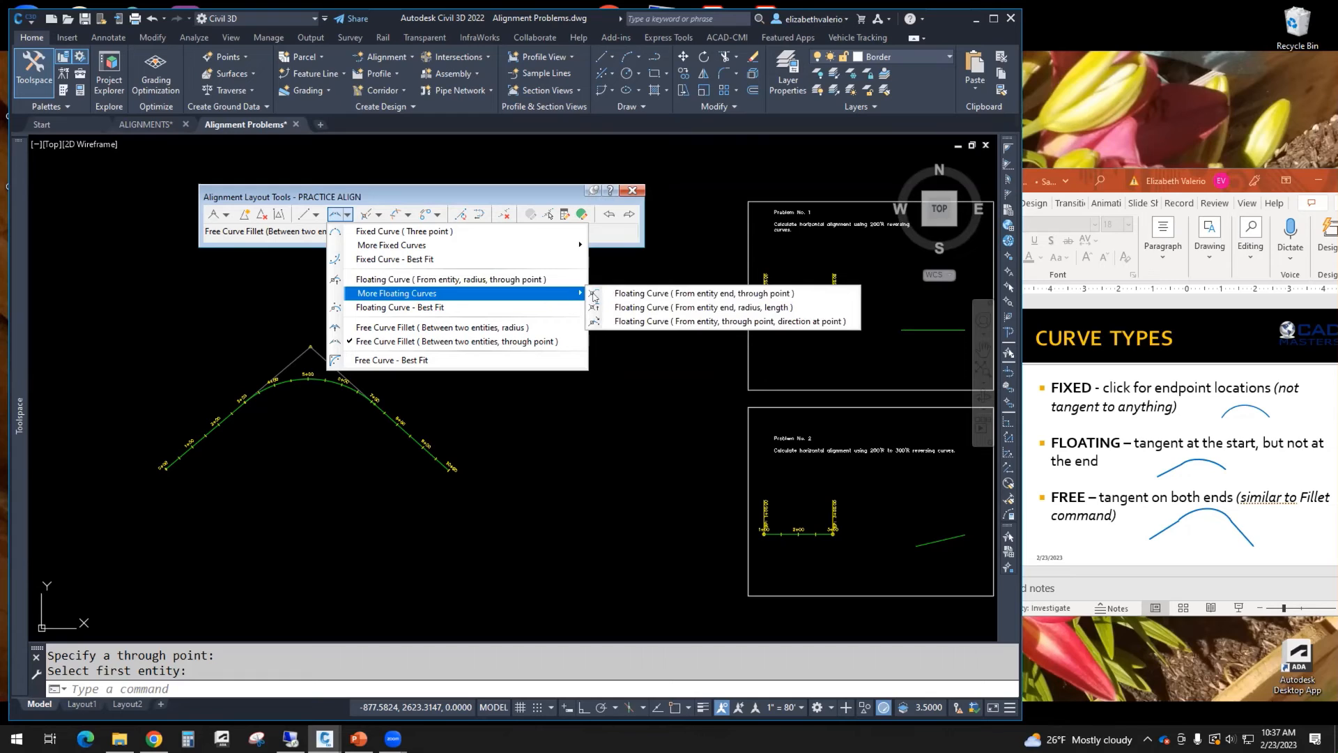
click(772, 296)
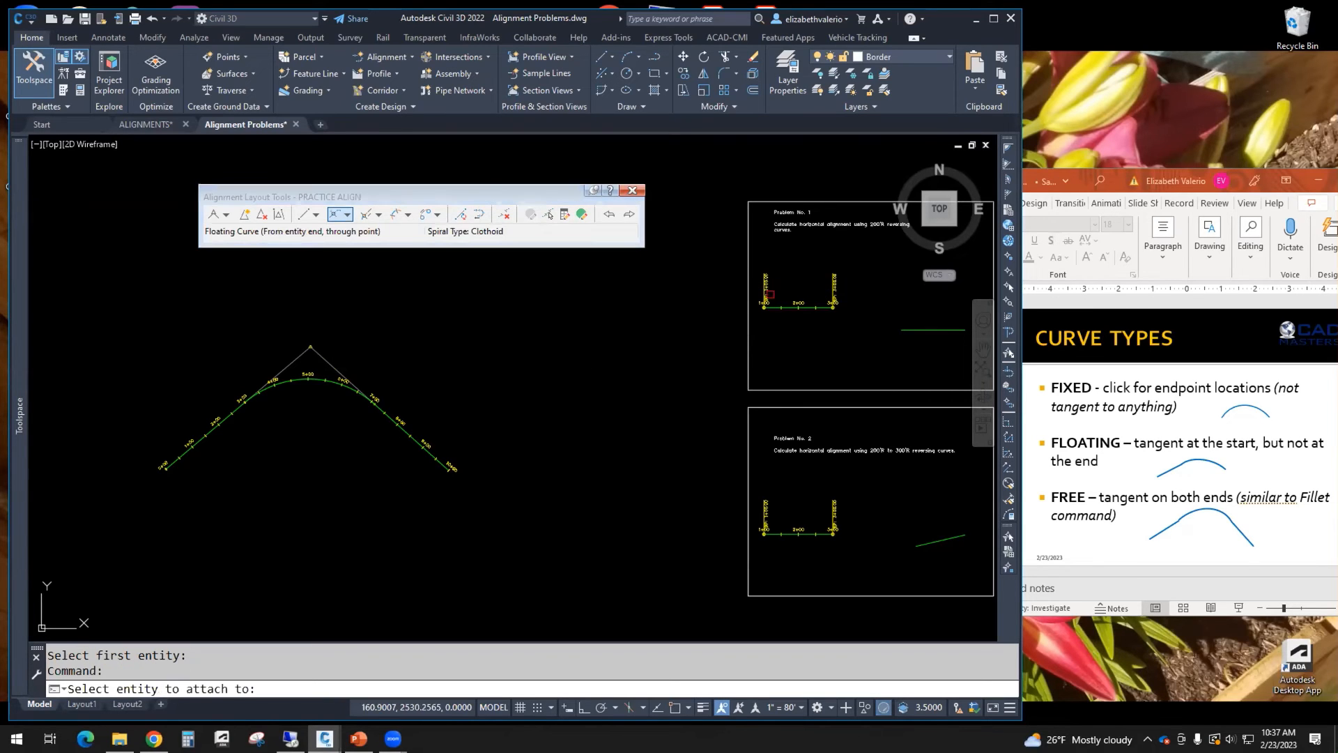
scroll(499, 502, up, 2)
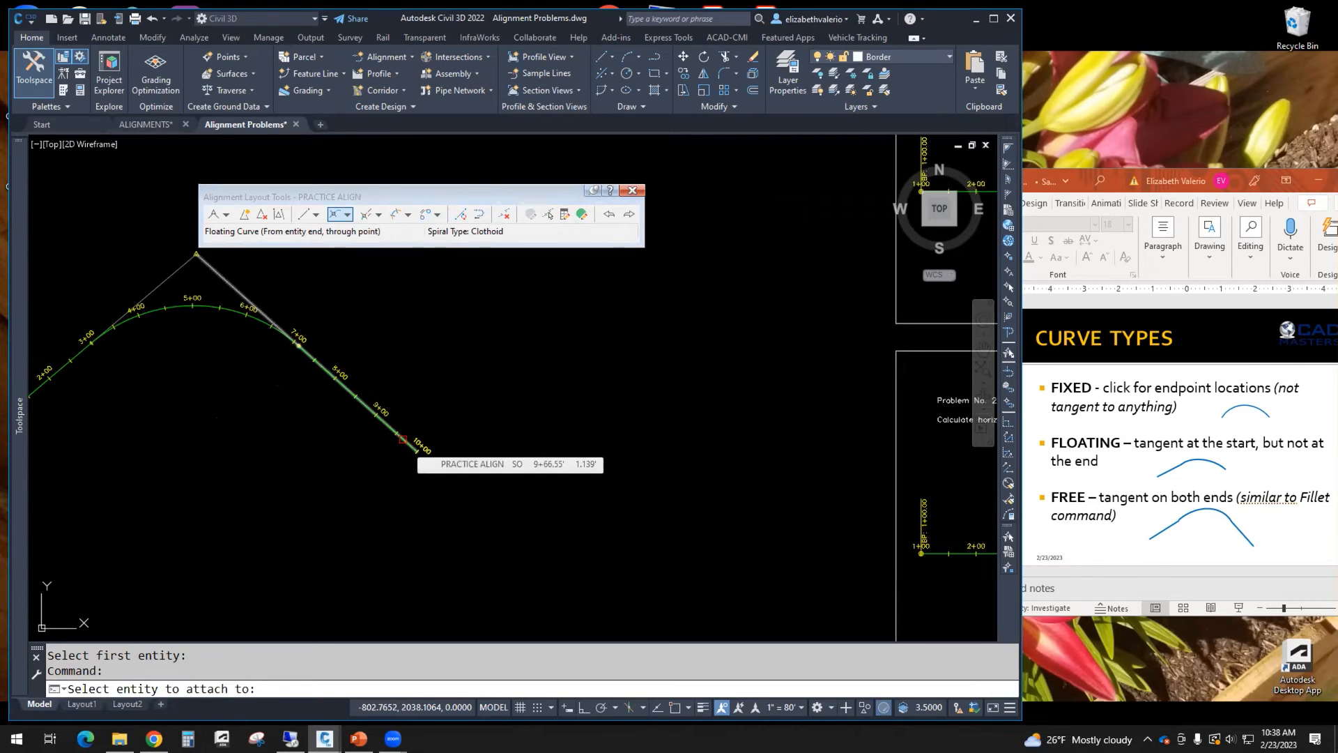
click(403, 439)
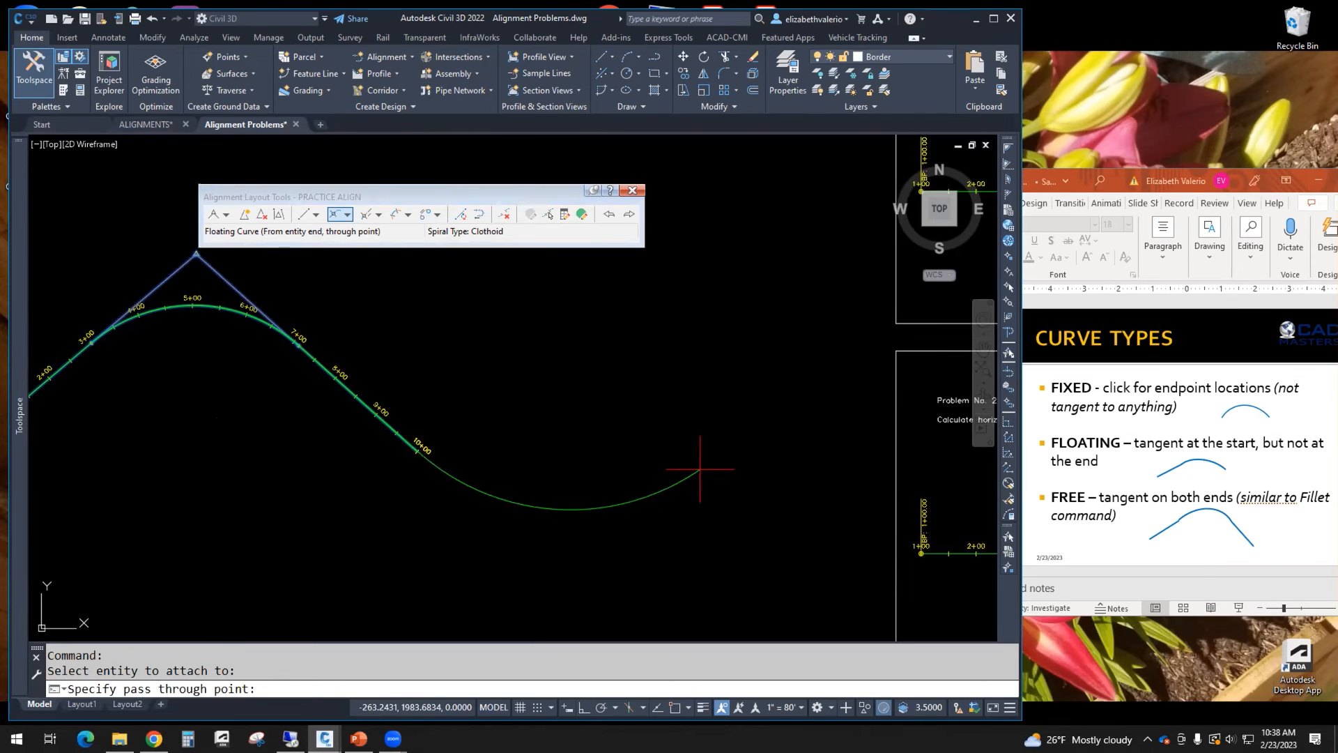
click(688, 449)
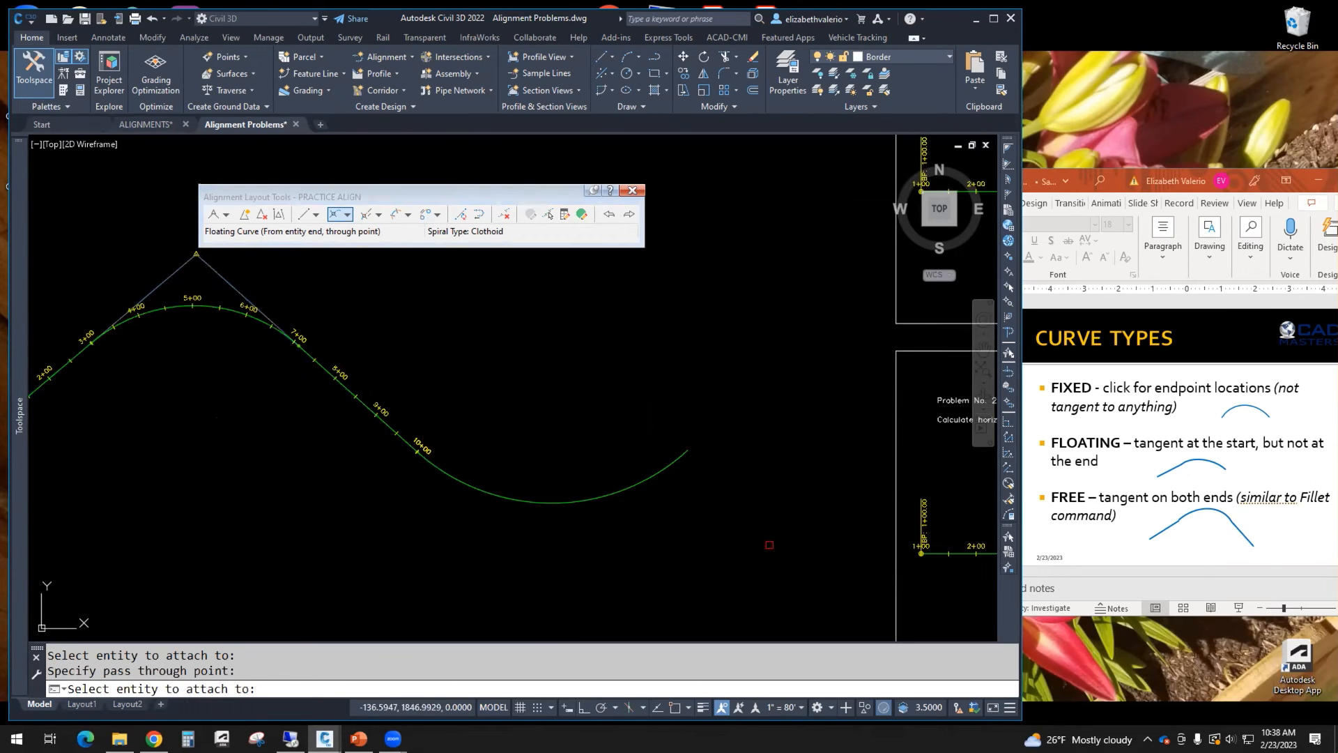
key(Escape)
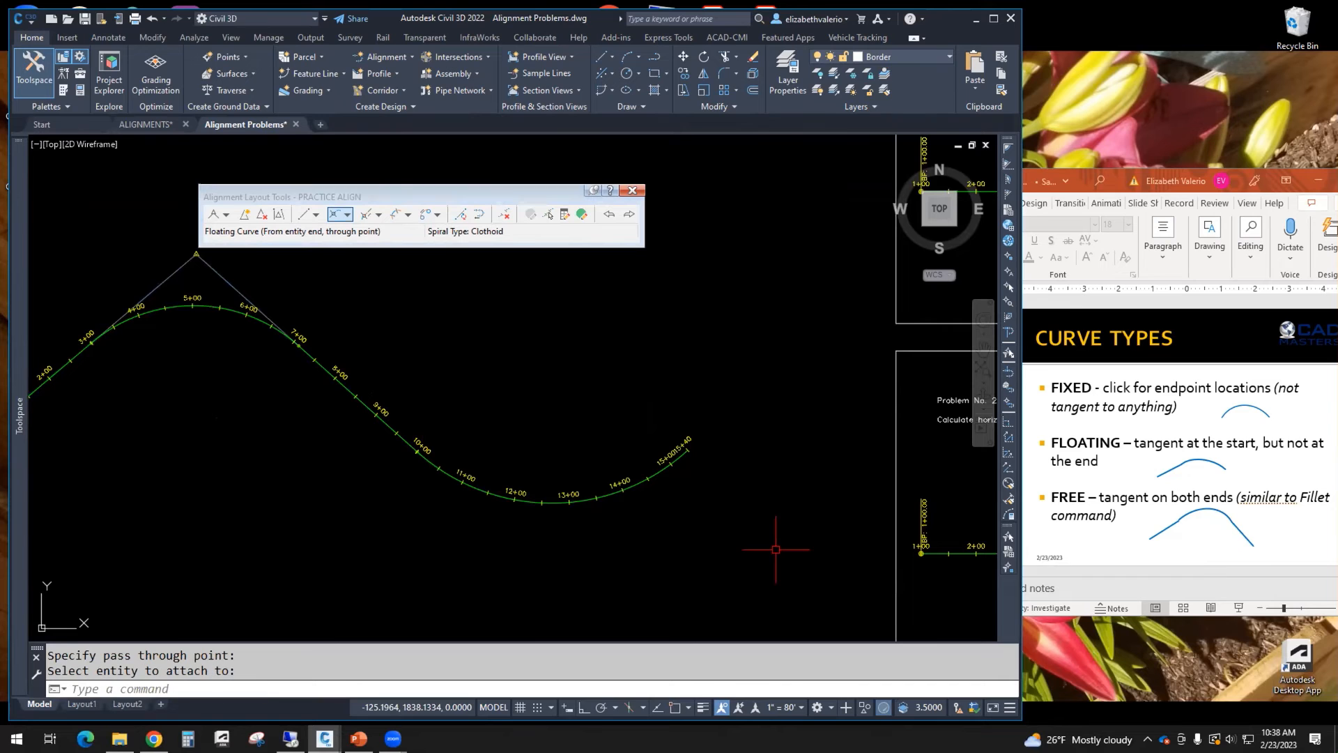
Step: Save the drawing
scroll(627, 546, down, 2)
middle_drag(627, 547, 649, 543)
key(ctrl+s)
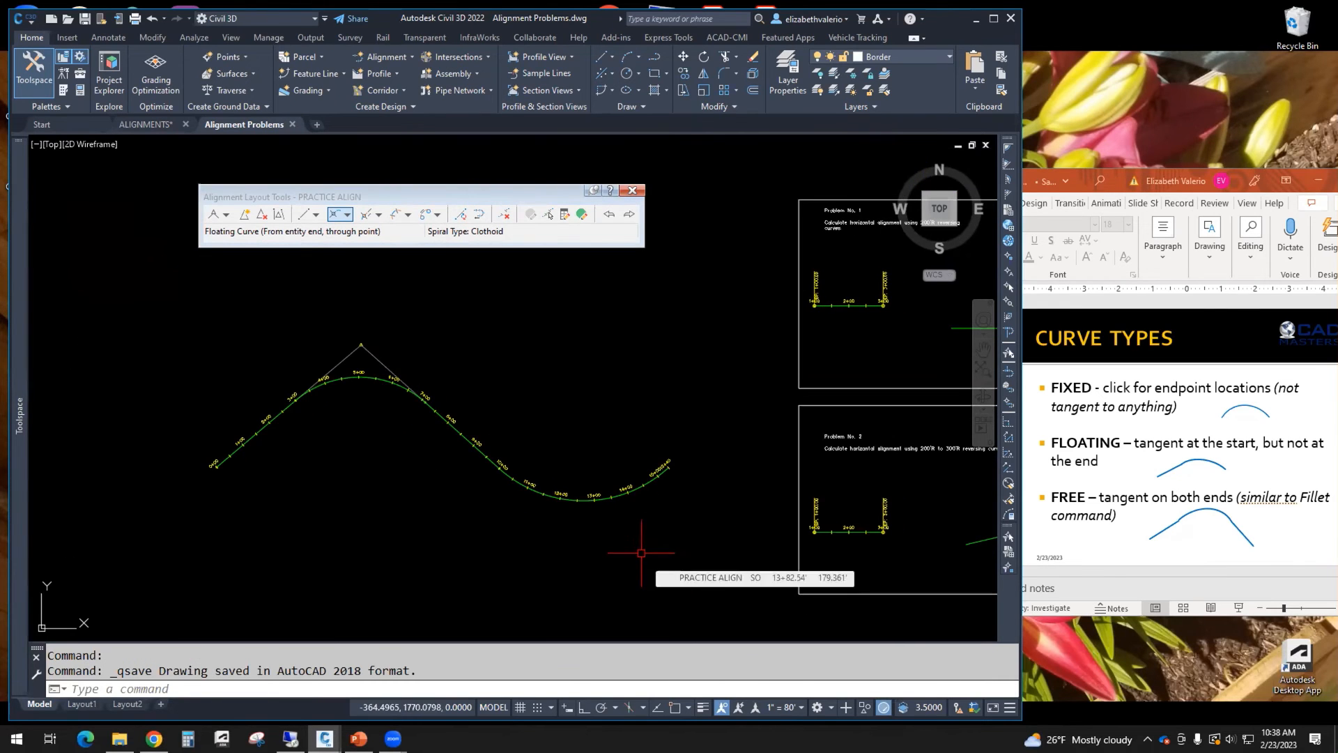
Step: Edit the PRACTICE ALIGN alignment style and turn off display of Line Extensions and Curve Extensions
scroll(361, 359, up, 8)
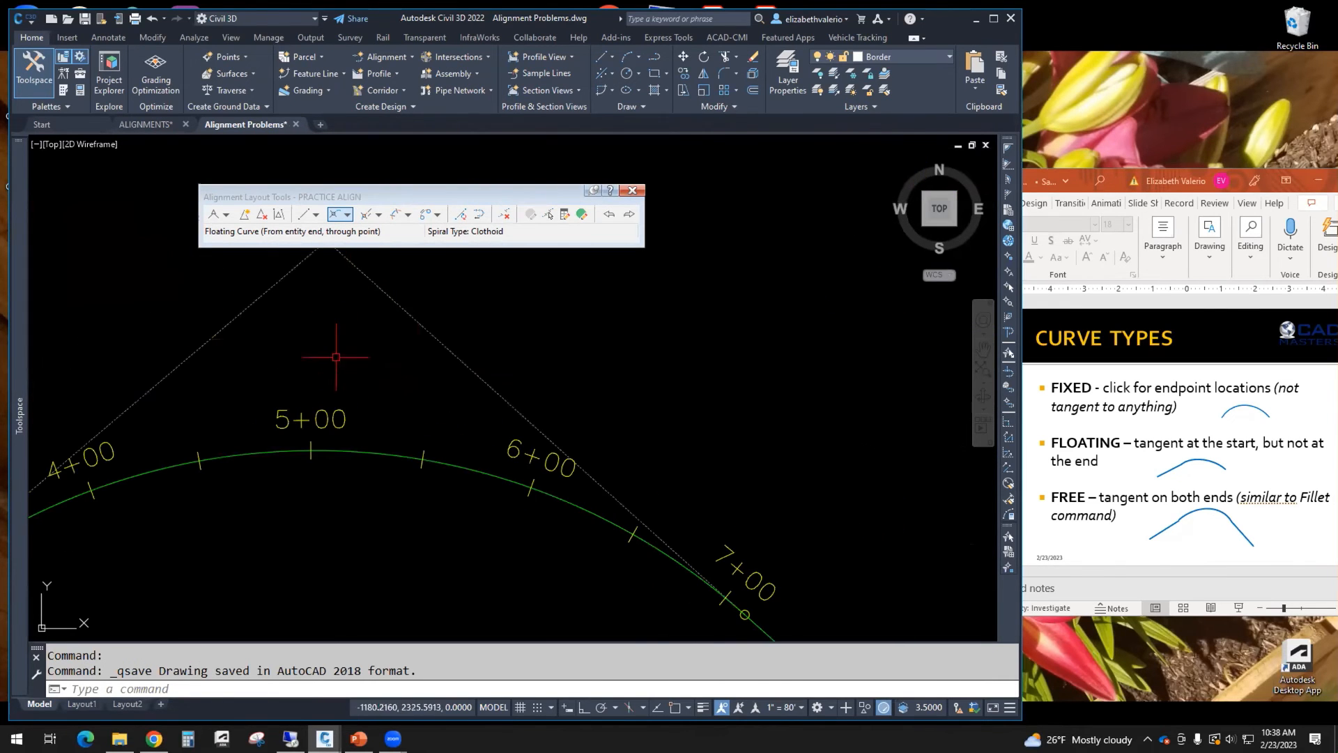
middle_drag(338, 353, 359, 485)
scroll(373, 407, down, 4)
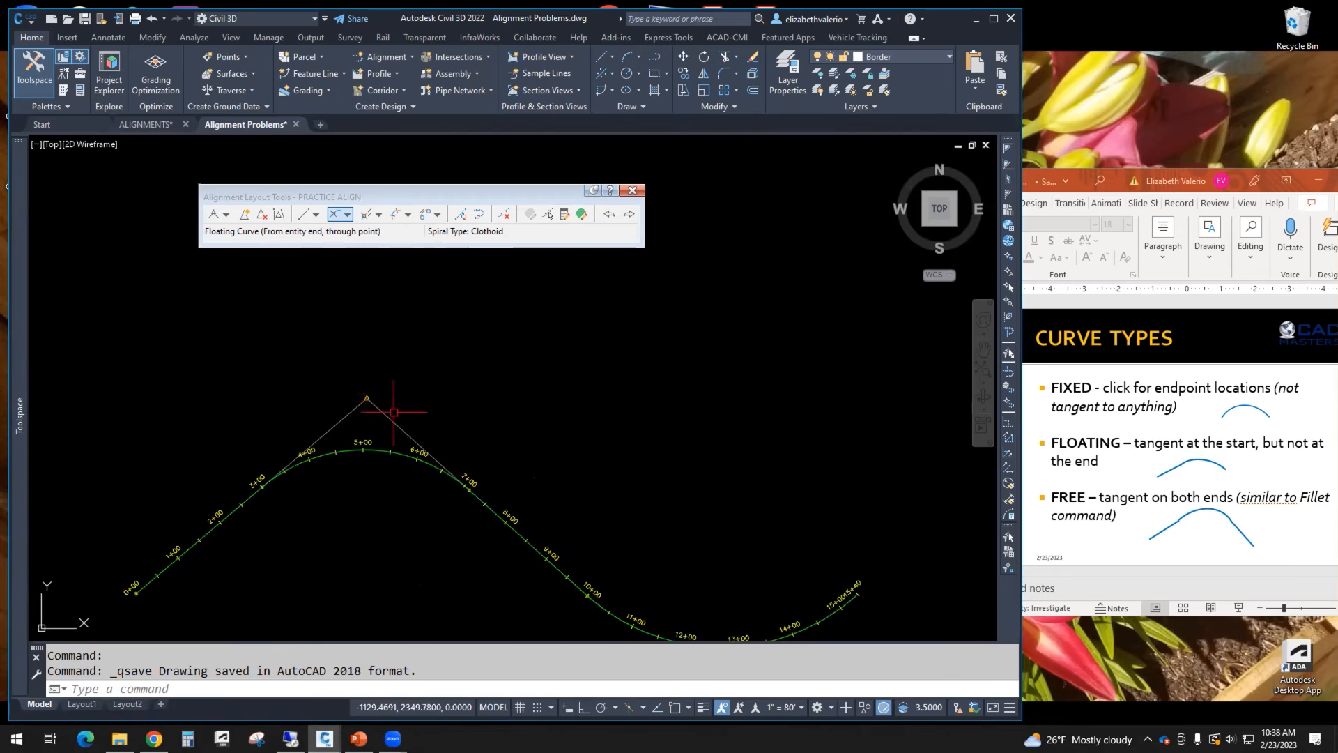
scroll(493, 537, down, 2)
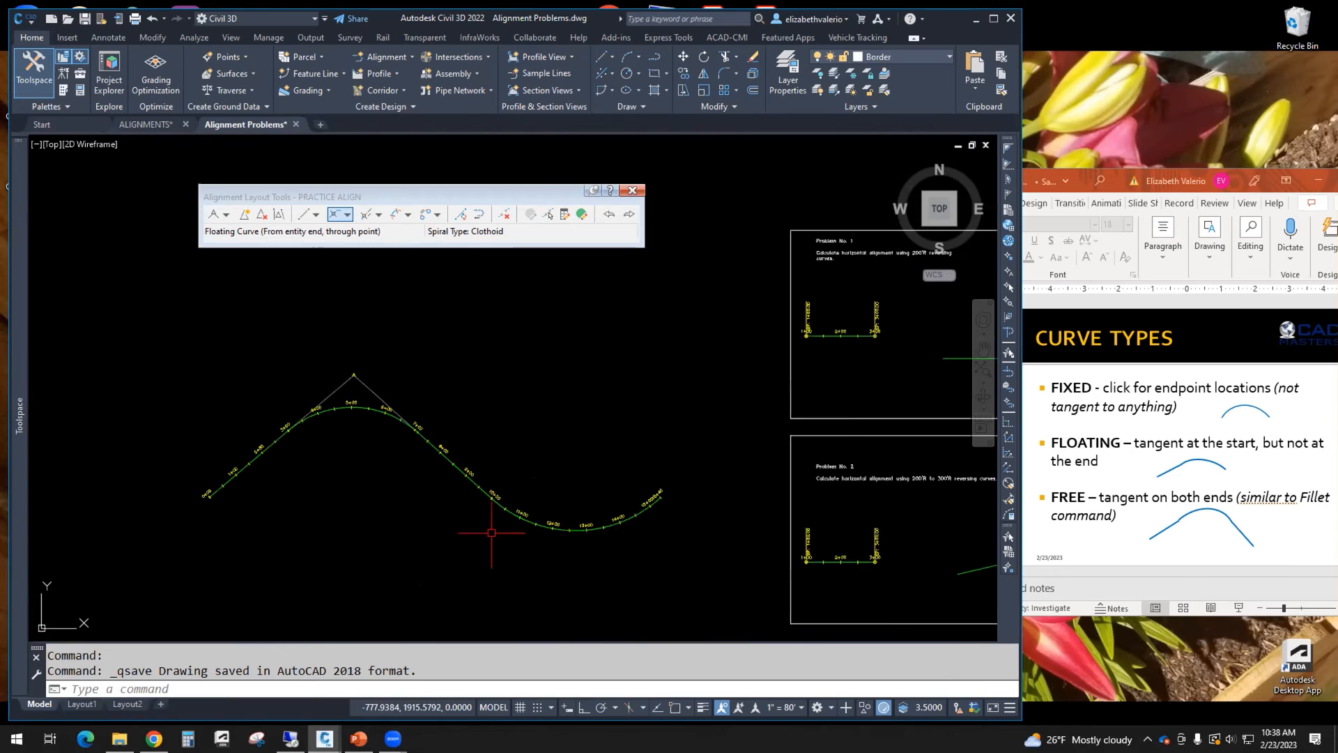
click(527, 527)
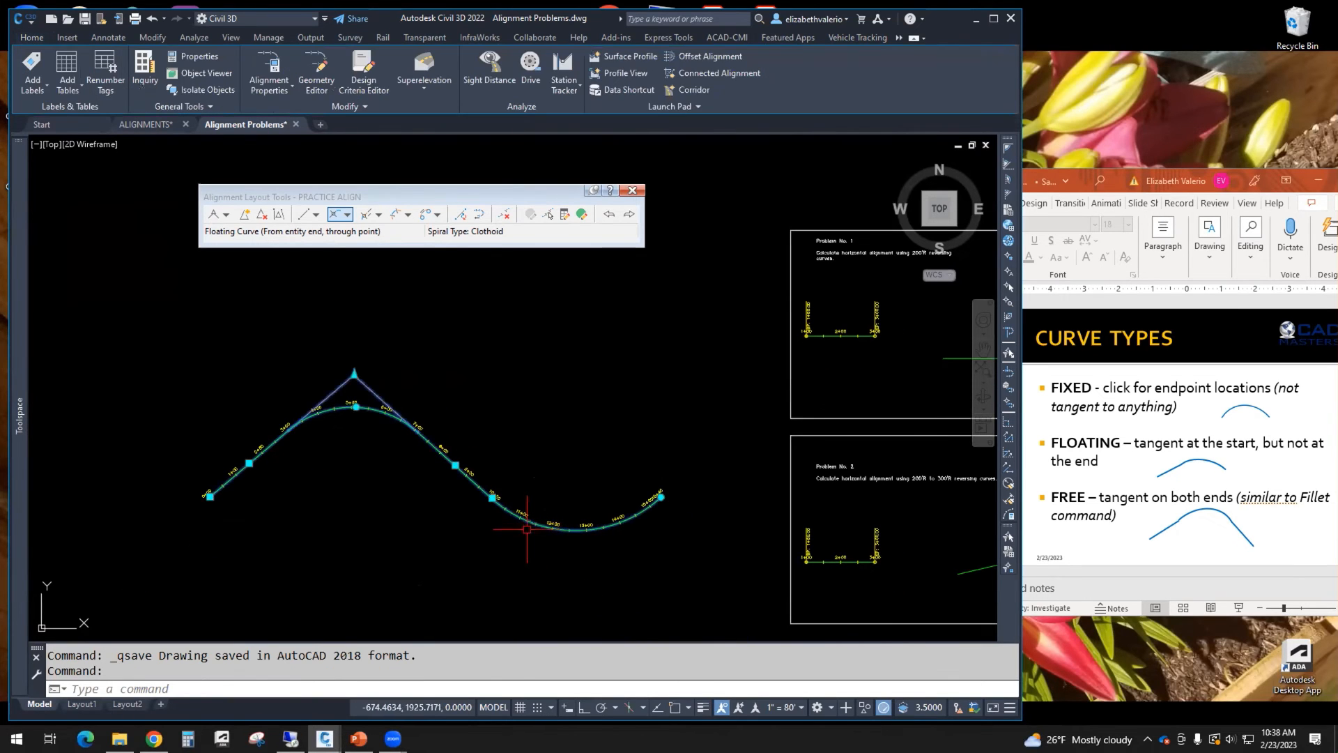
right_click(551, 351)
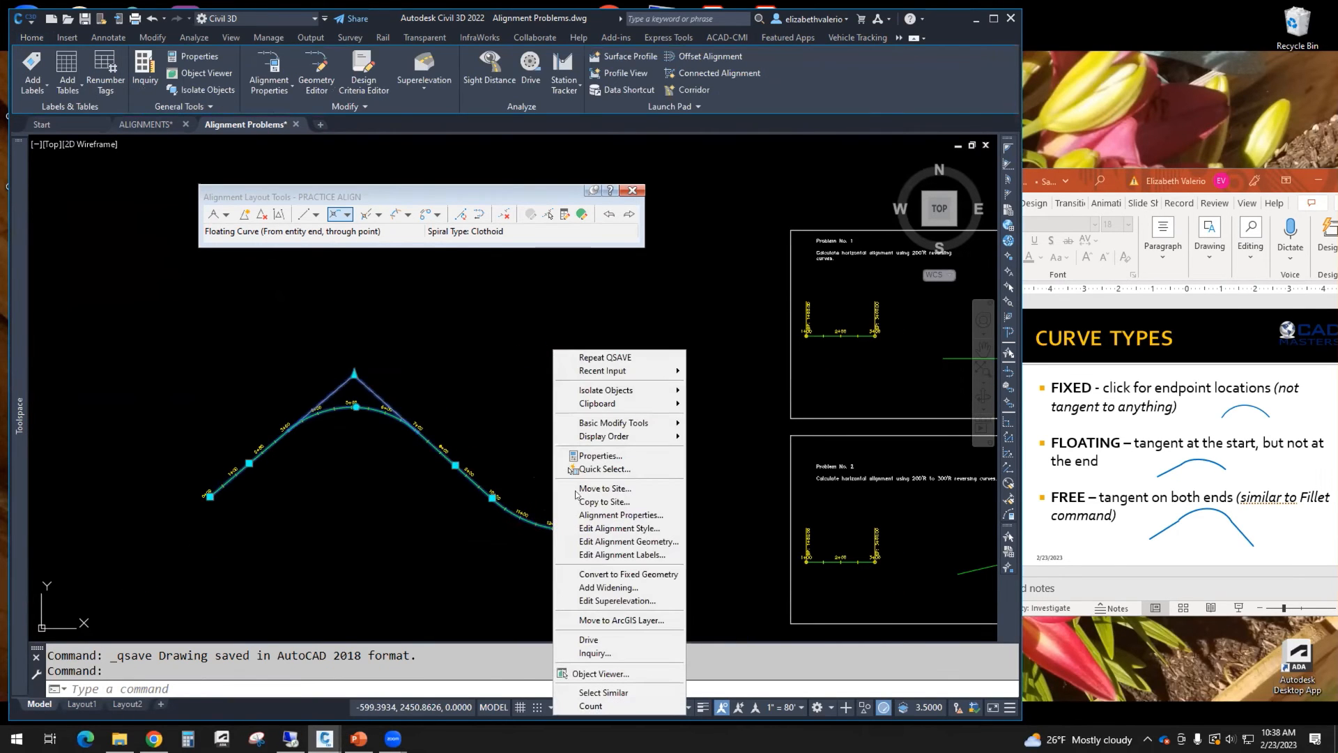
click(619, 528)
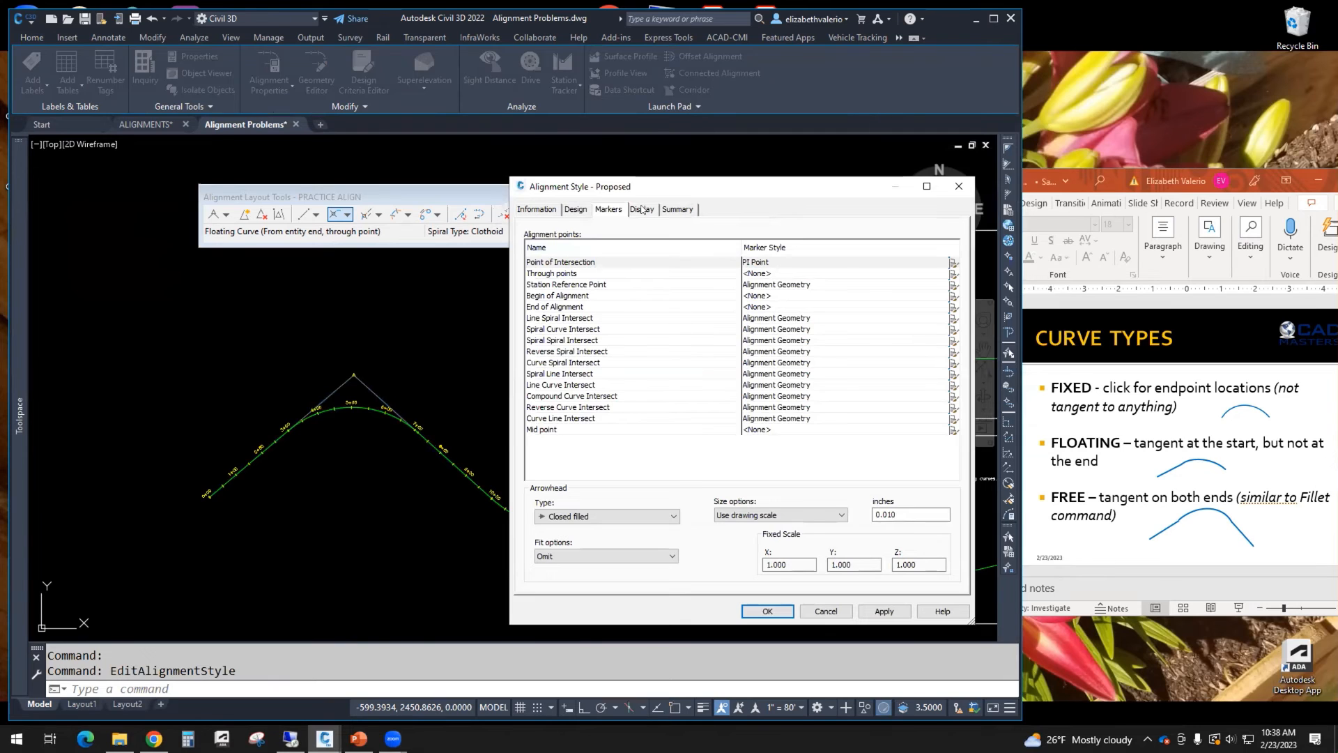
click(641, 209)
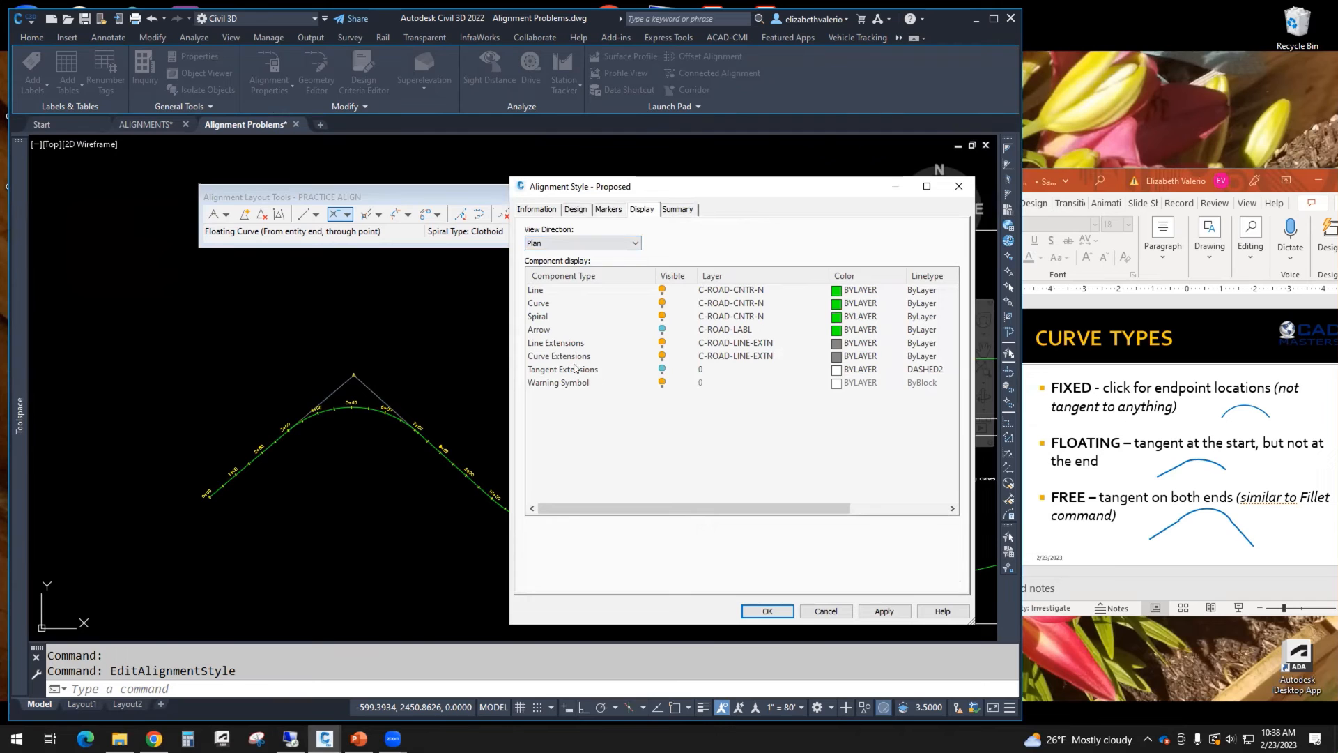
click(662, 343)
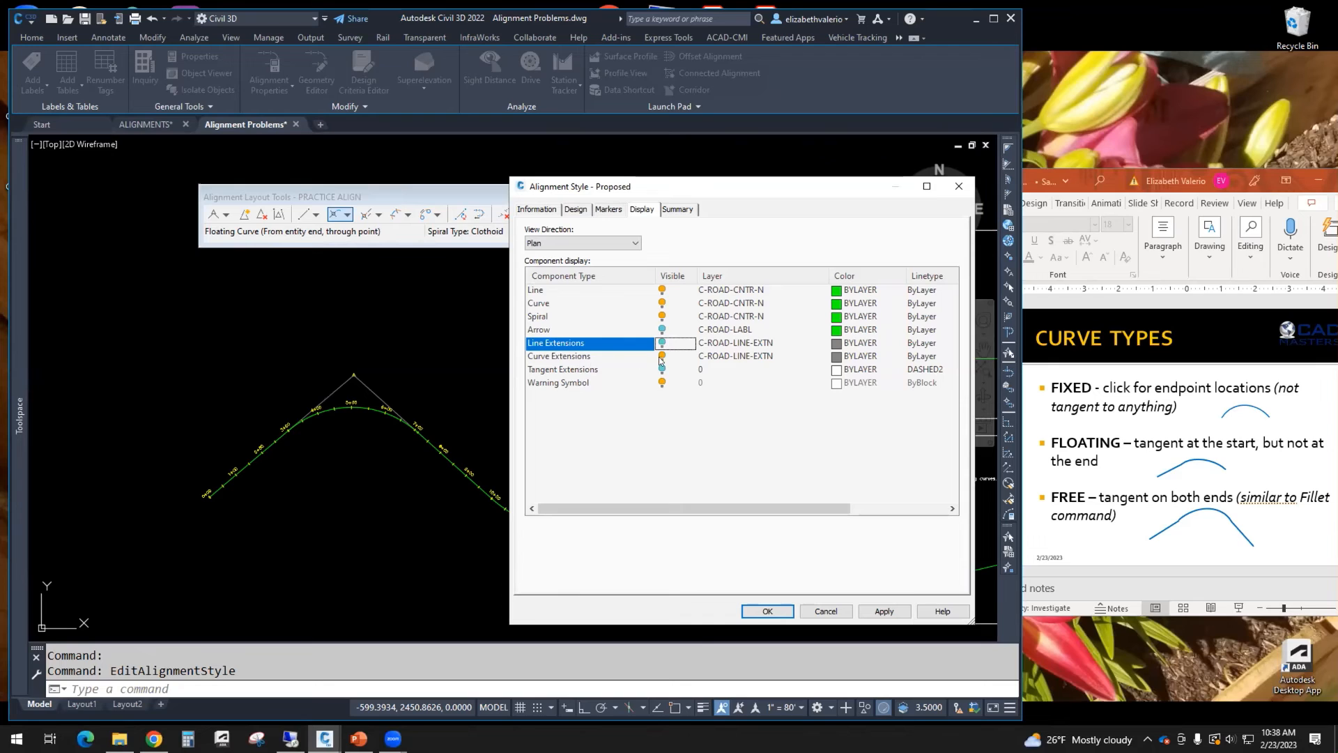
click(662, 356)
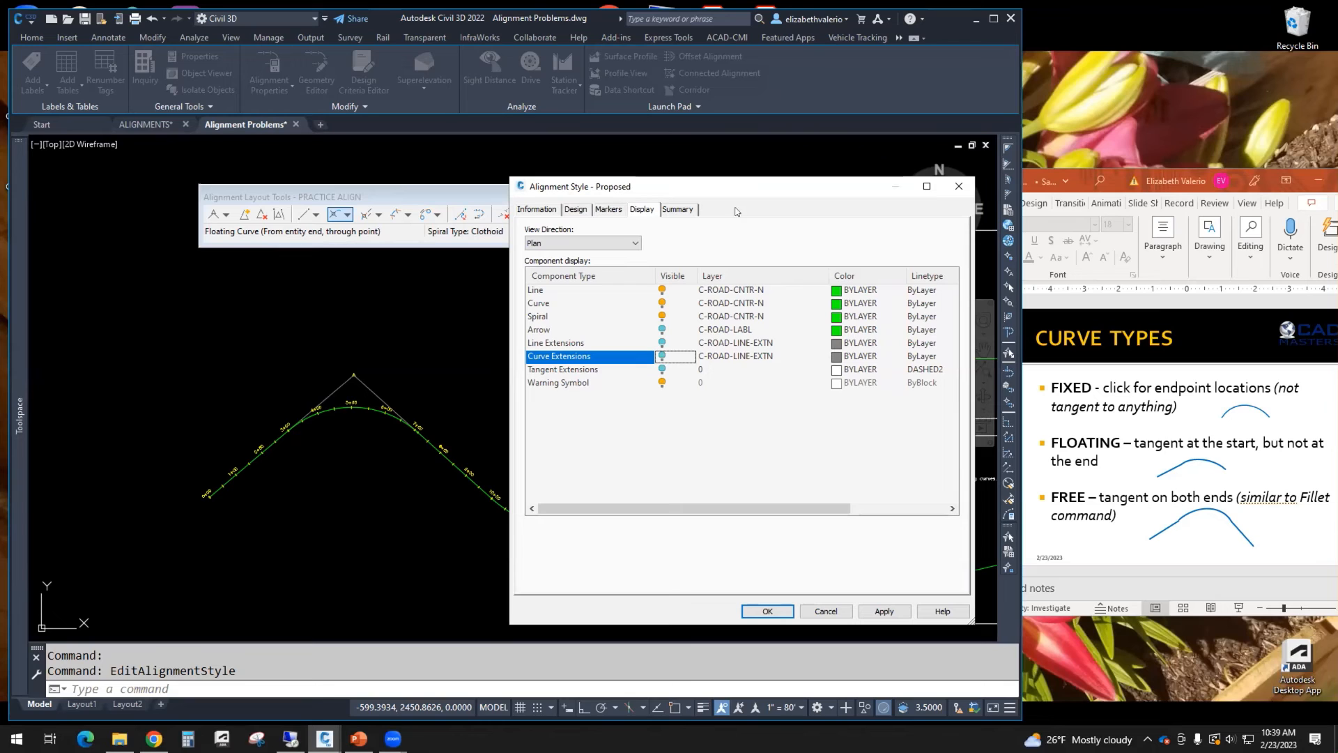
Step: Set the Point of Intersection marker style to _No Markers in the PRACTICE ALIGN alignment style
click(606, 209)
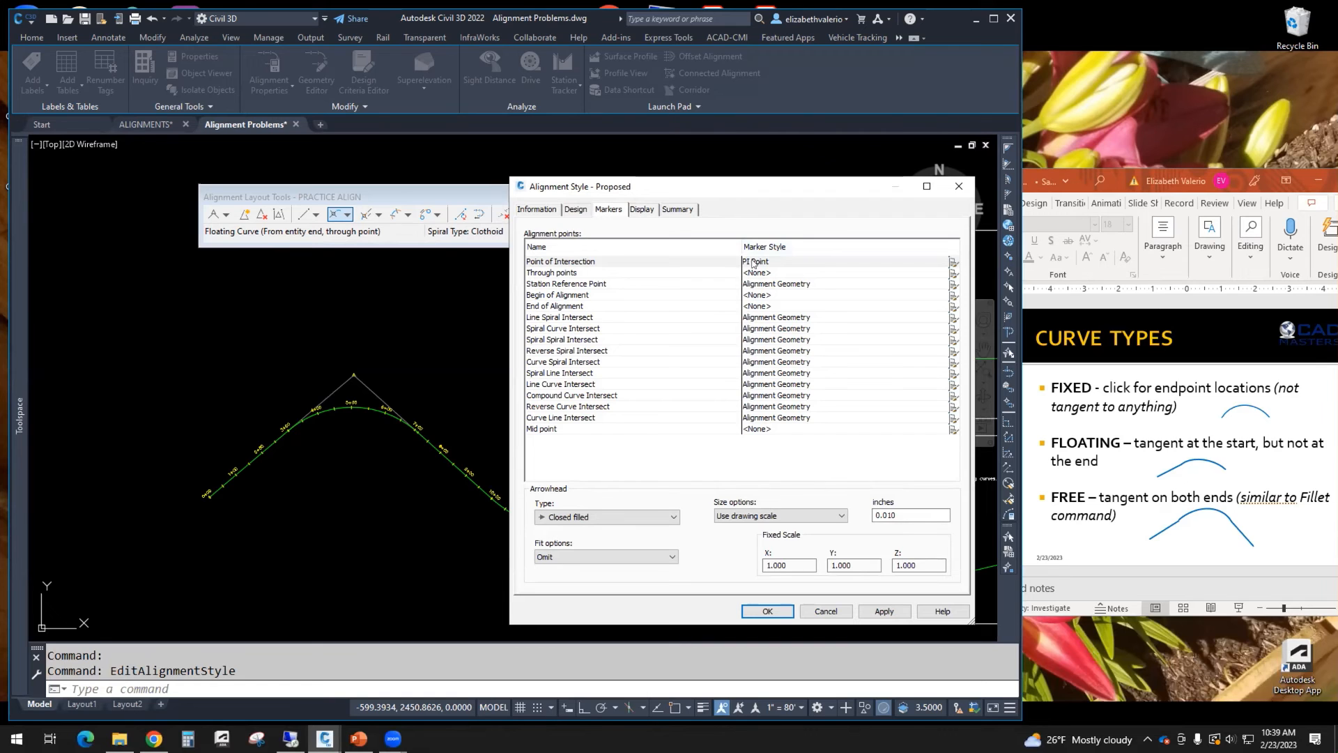
click(752, 262)
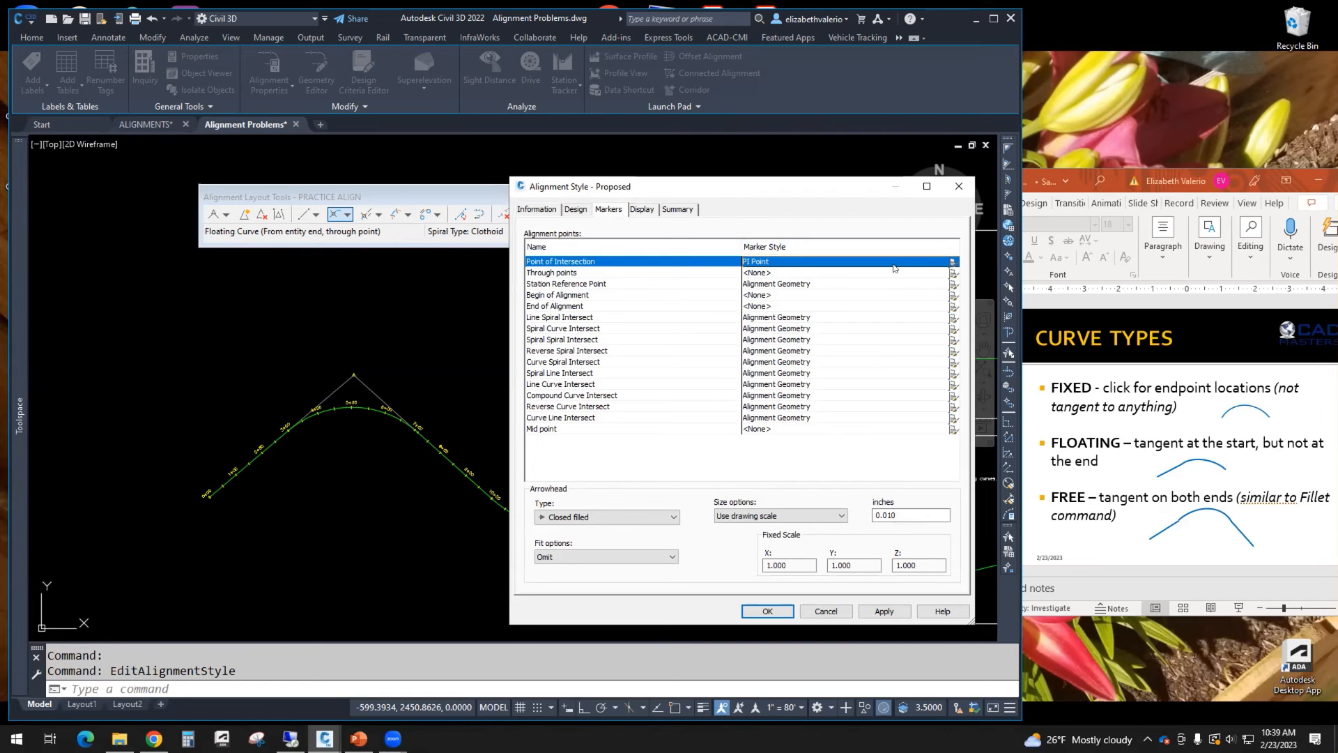
click(952, 263)
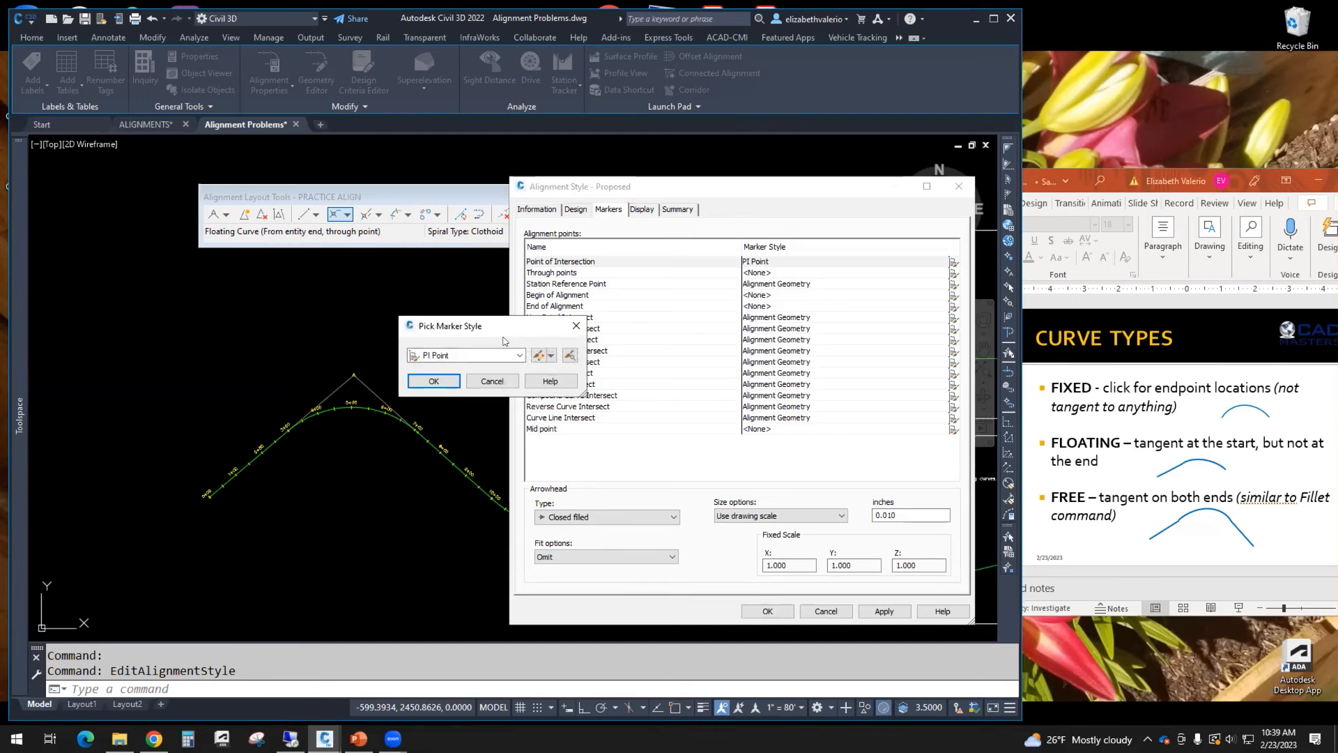
drag(504, 322, 554, 321)
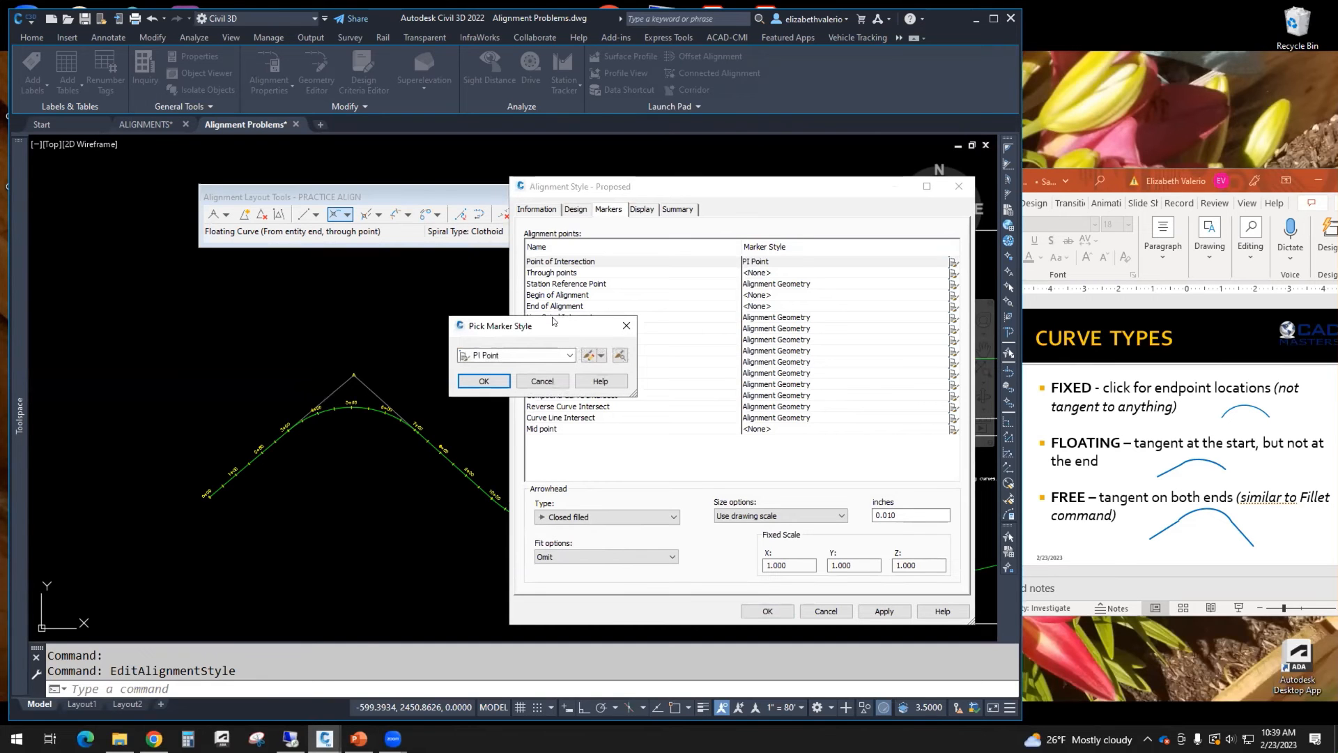
click(570, 355)
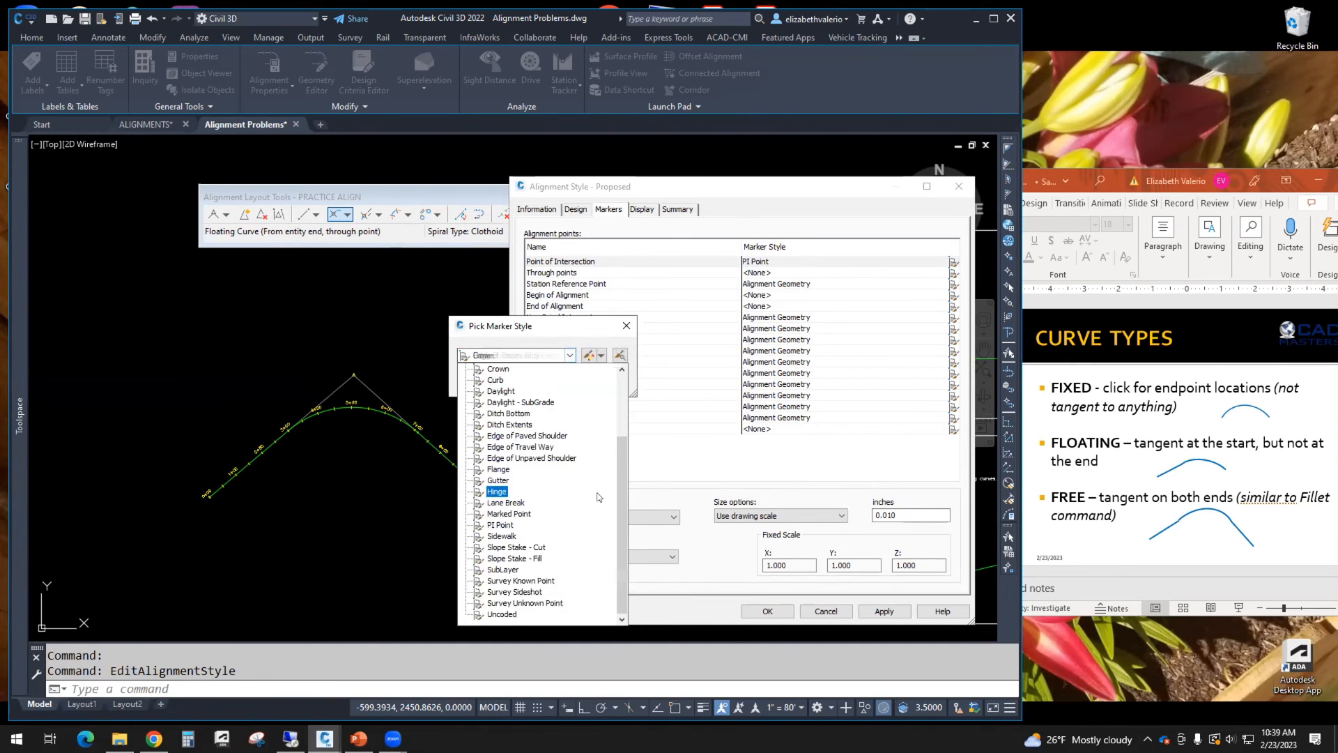
scroll(598, 496, up, 3)
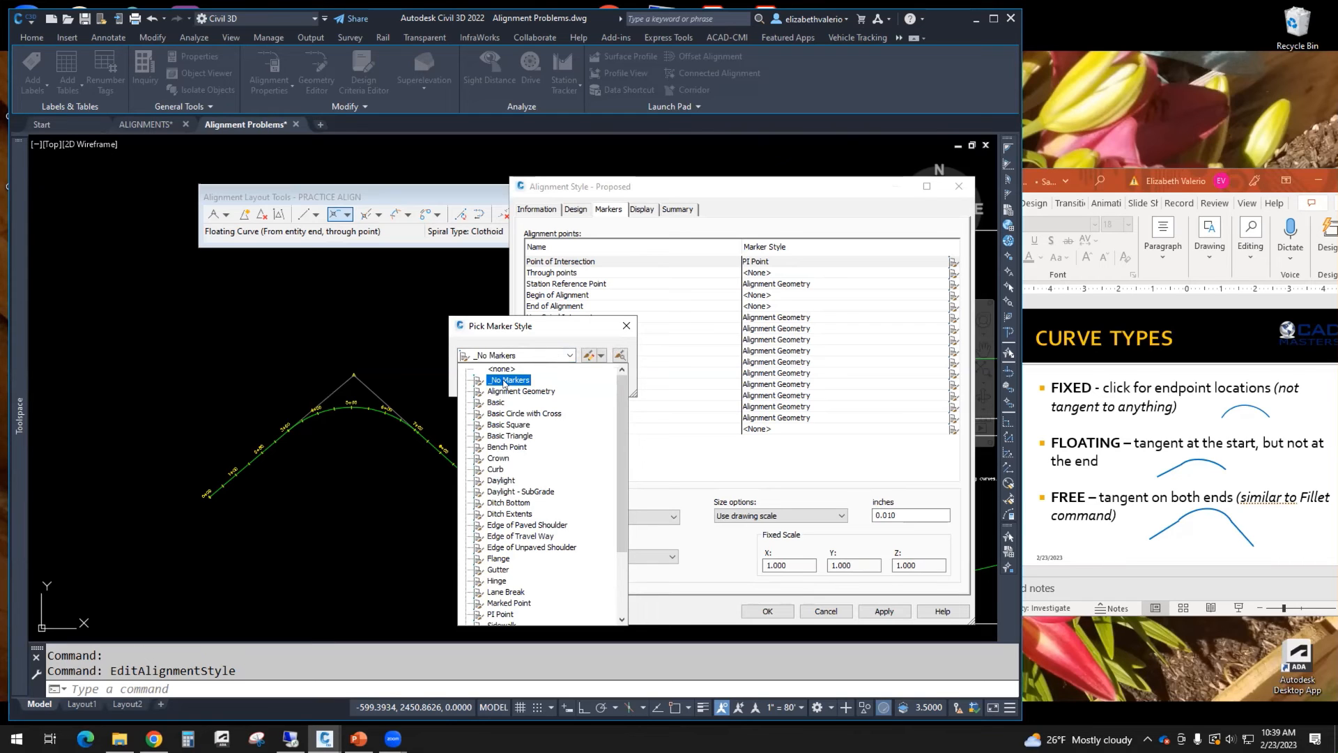
click(504, 380)
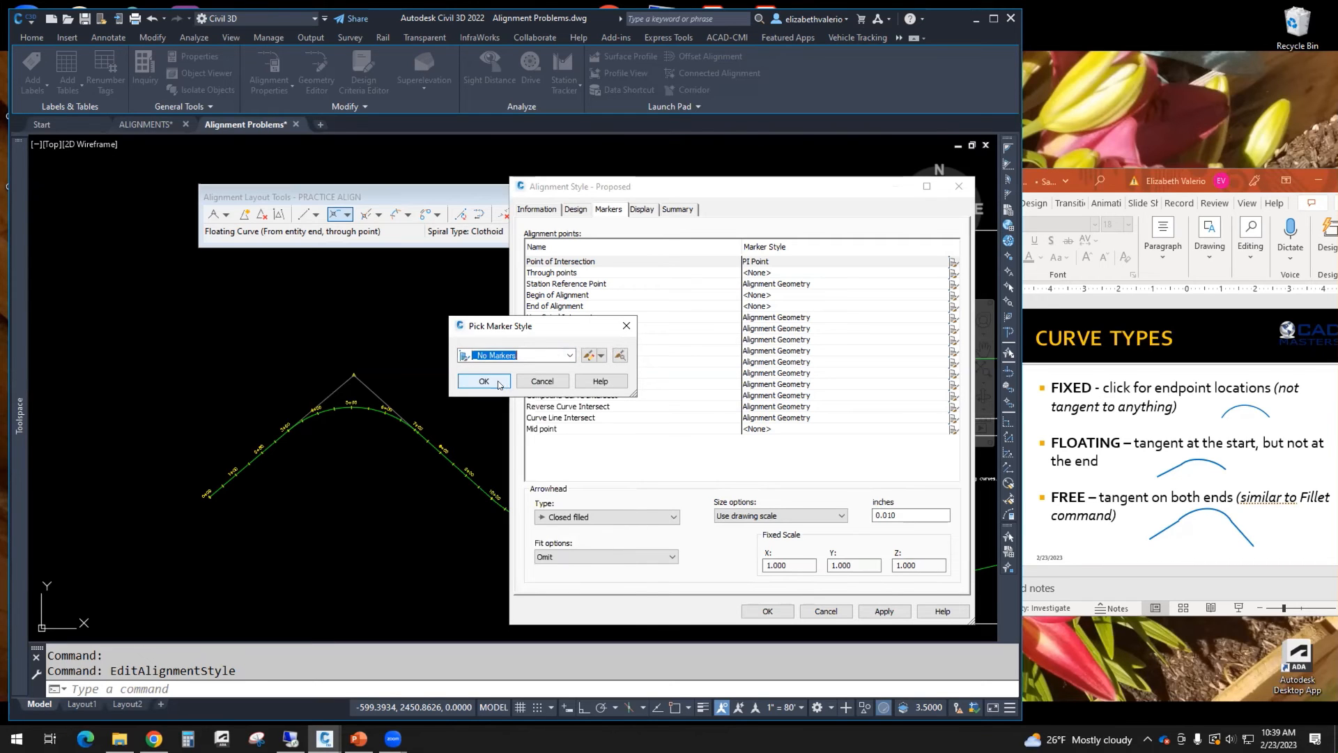
click(499, 383)
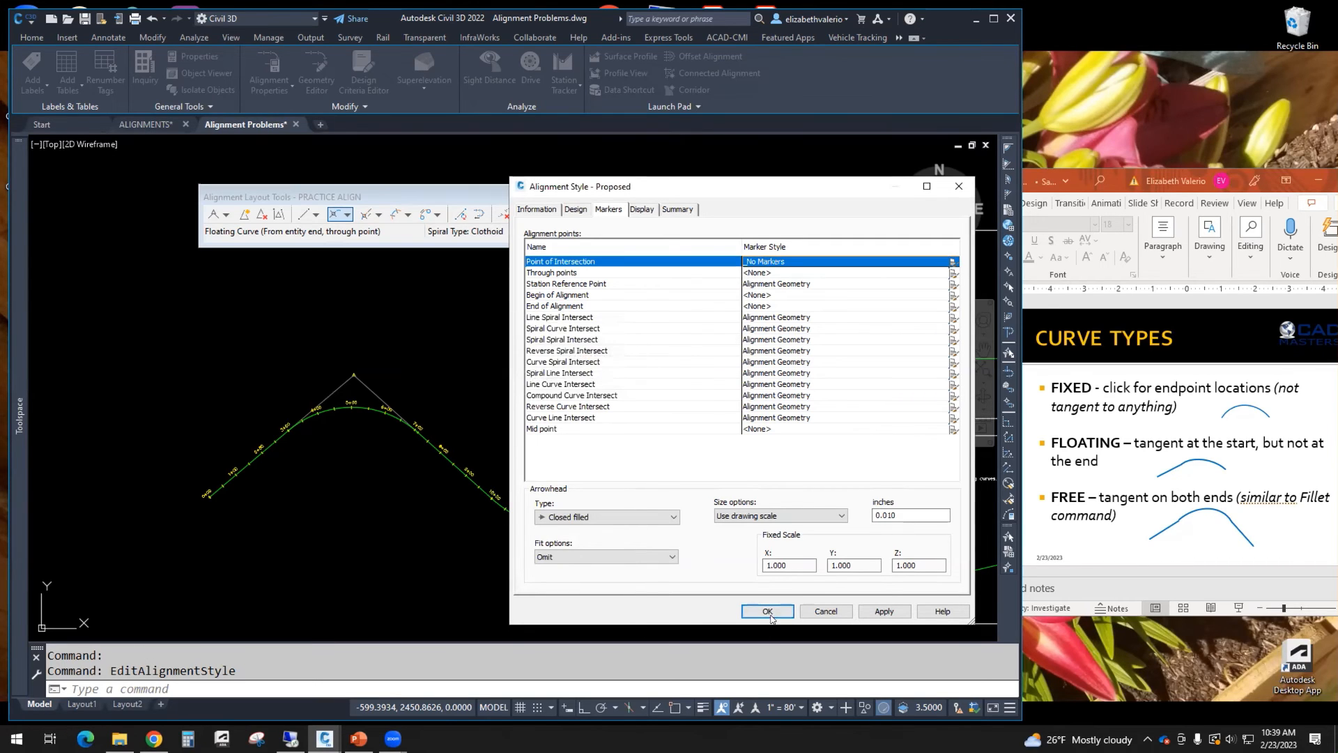
click(767, 611)
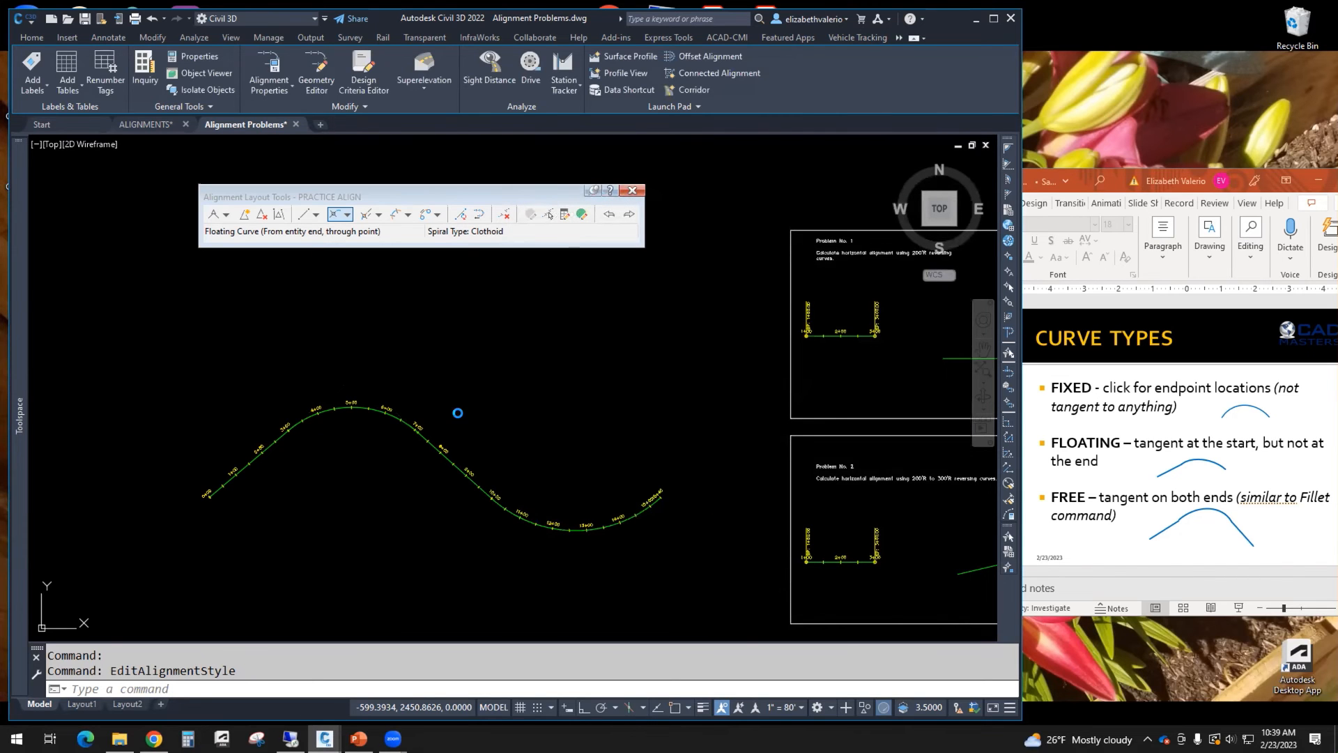
Step: Pan across the practice problem sheets and examine the Problem 1 and Problem 3 alignments
key(Escape)
middle_drag(503, 447, 450, 424)
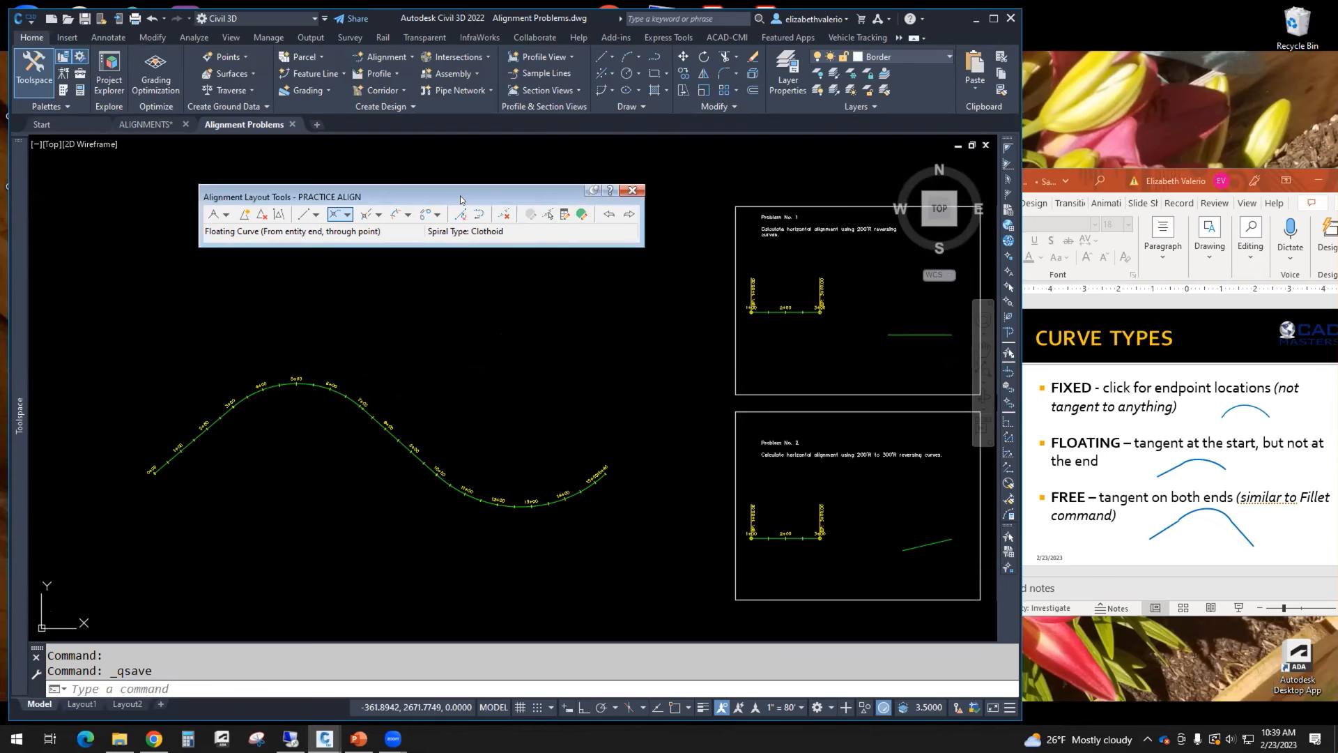
drag(460, 200, 400, 253)
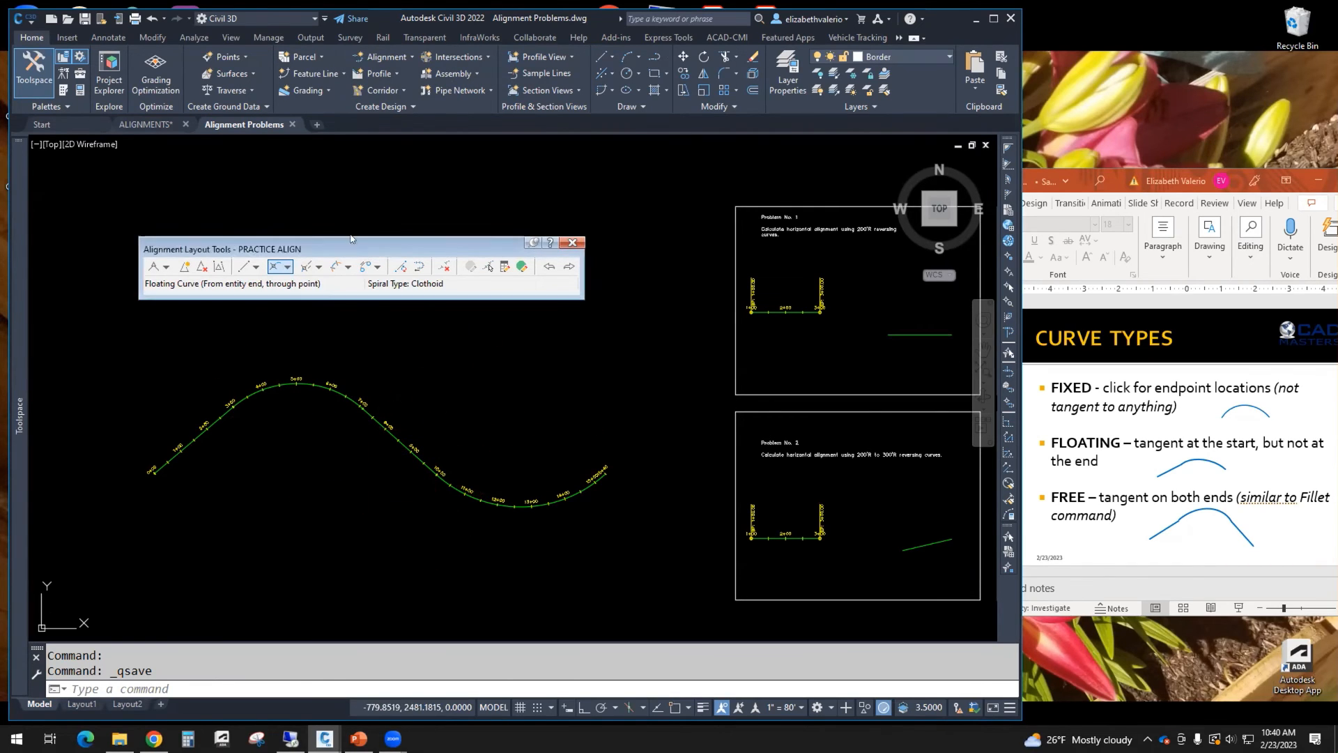
drag(345, 248, 359, 214)
mouse_move(631, 364)
middle_down()
mouse_move(421, 436)
mouse_move(260, 466)
middle_up()
middle_drag(753, 469, 721, 374)
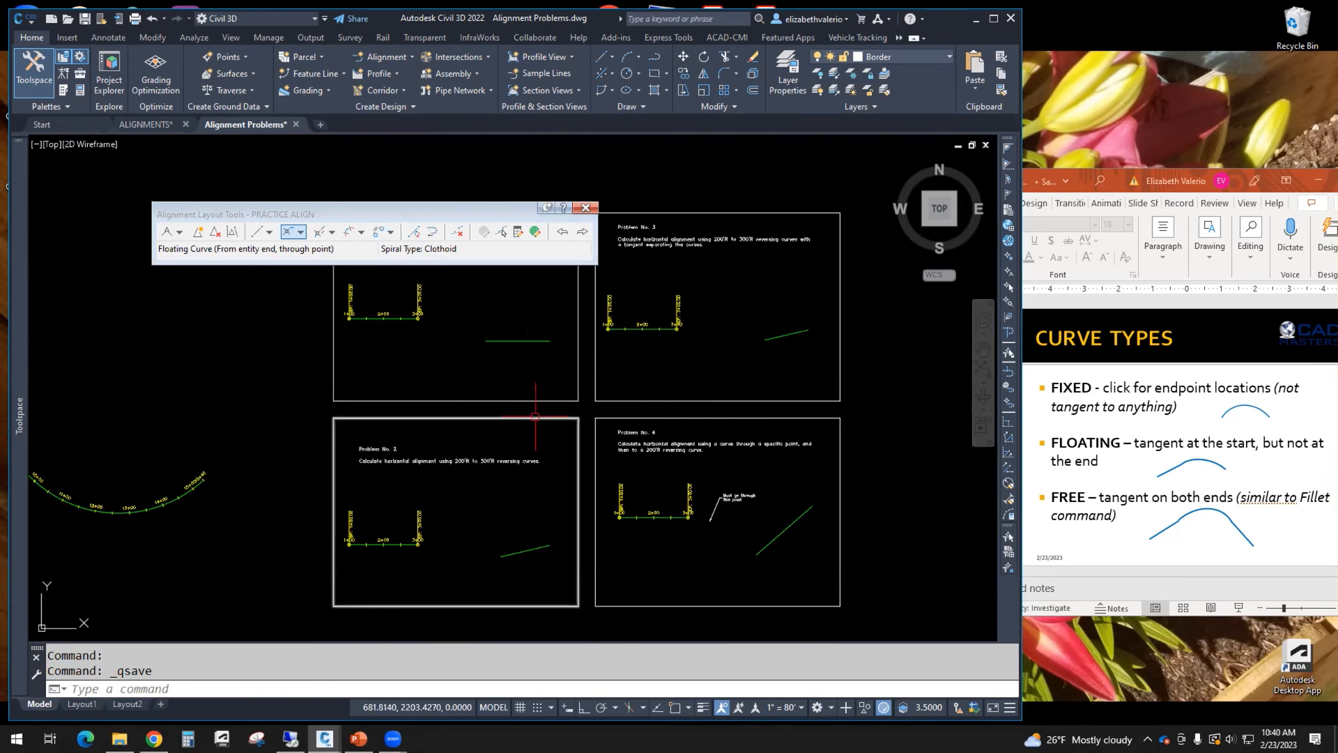
middle_drag(538, 446, 584, 505)
scroll(492, 342, up, 2)
middle_drag(530, 433, 525, 488)
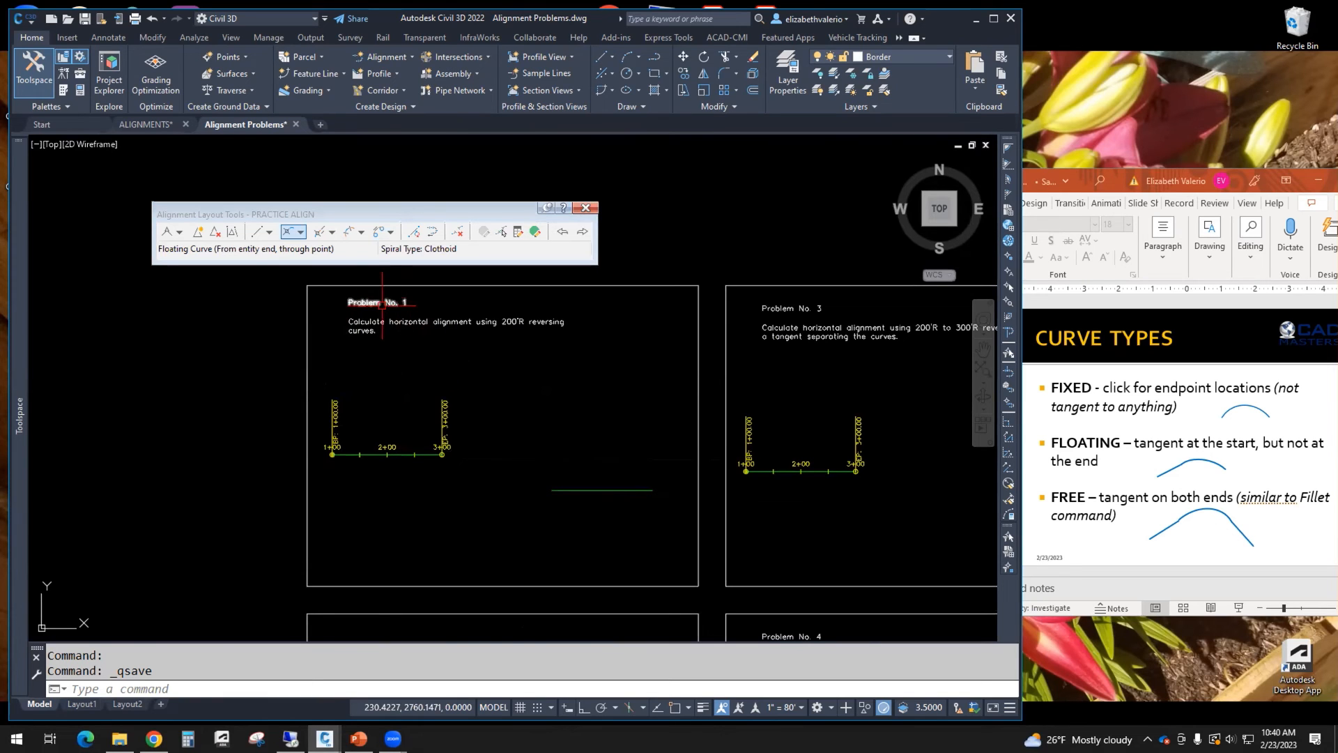
click(590, 489)
click(281, 218)
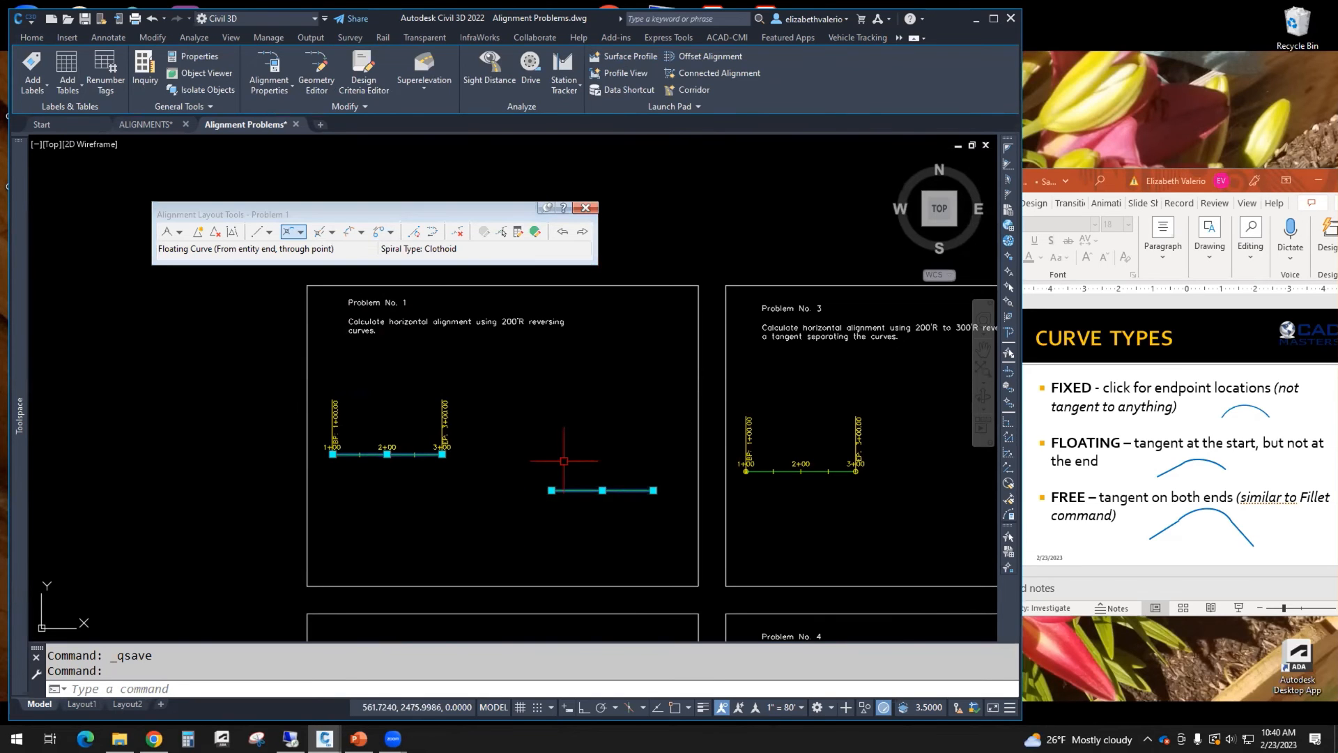
key(Escape)
middle_drag(577, 440, 233, 452)
click(690, 493)
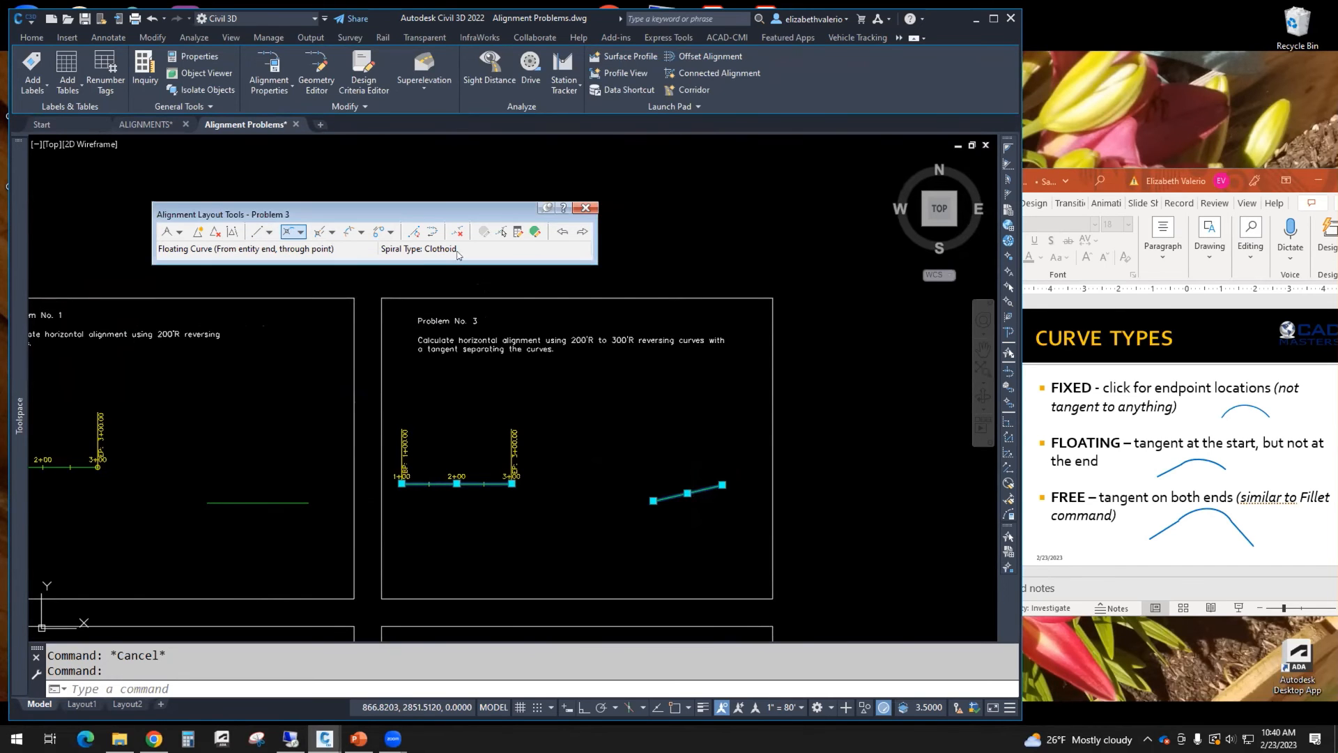
middle_drag(625, 435, 869, 427)
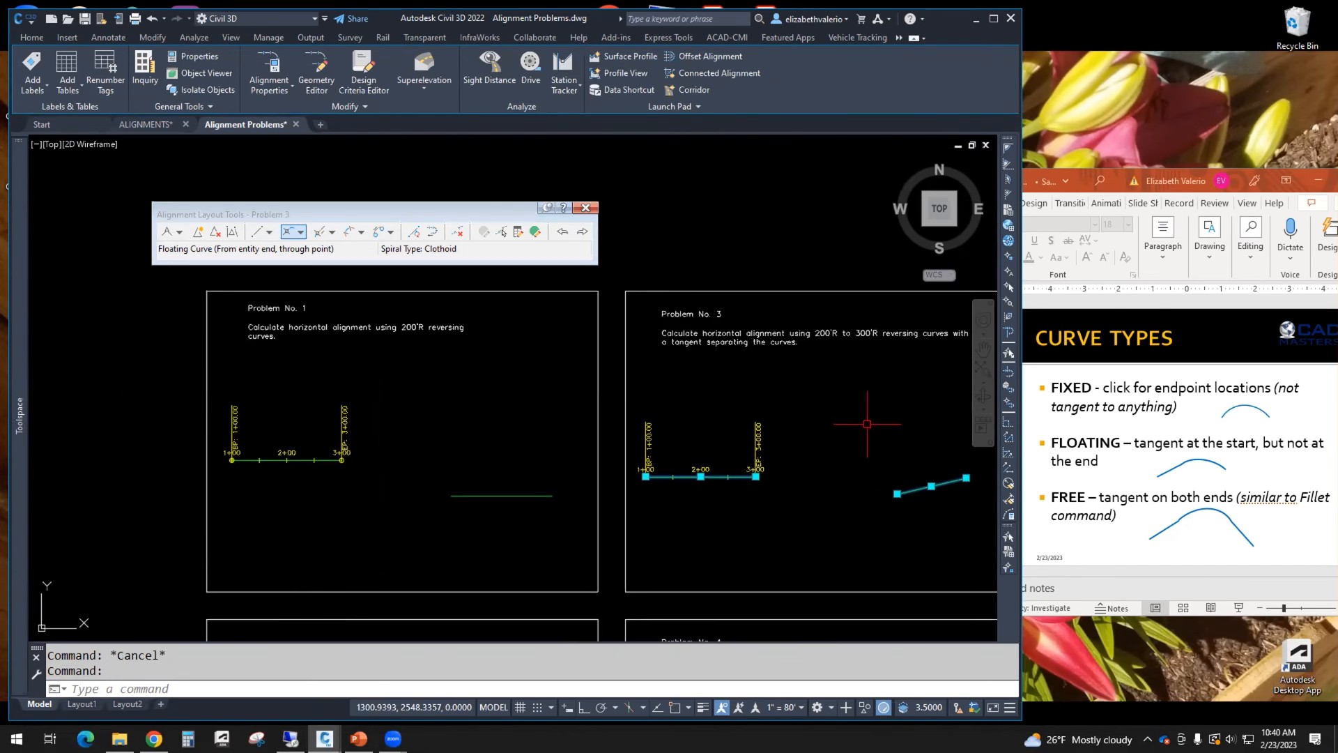
key(Escape)
scroll(546, 469, down, 3)
mouse_move(502, 429)
middle_down()
mouse_move(579, 316)
mouse_move(578, 328)
middle_up()
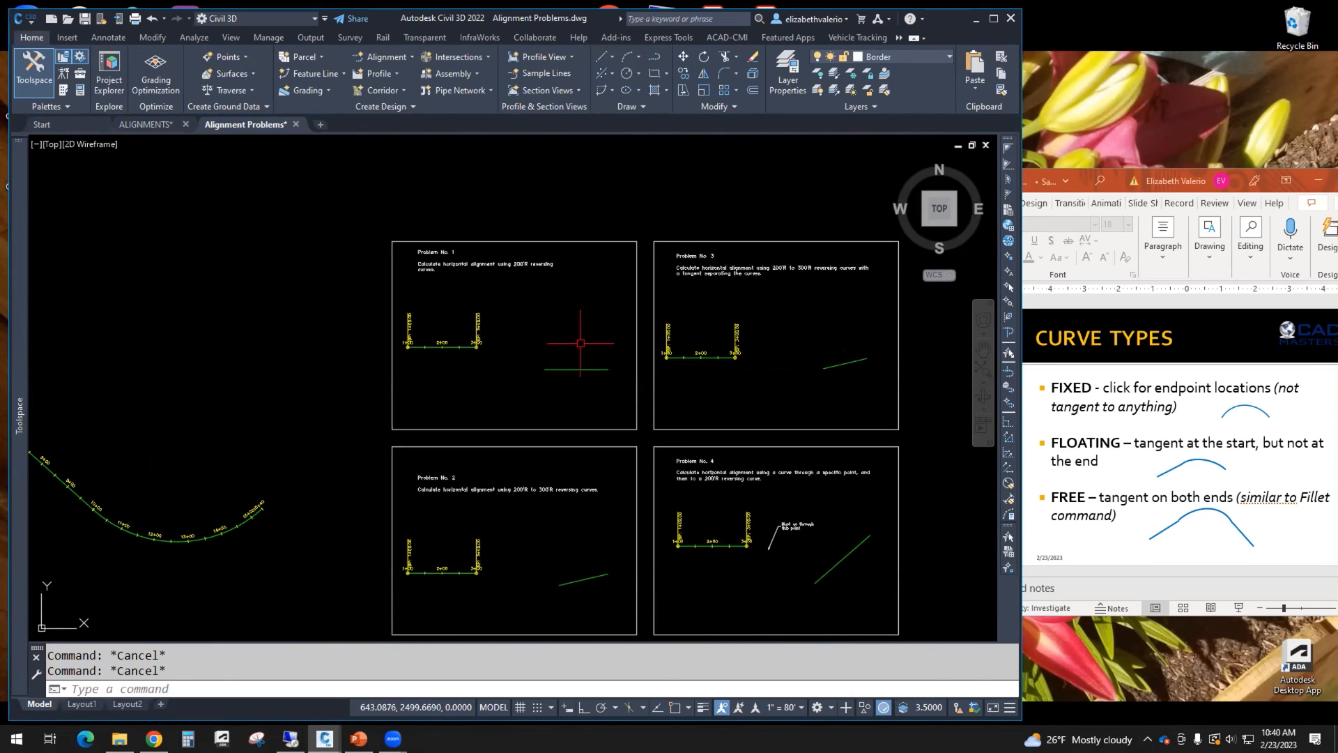
scroll(559, 290, up, 4)
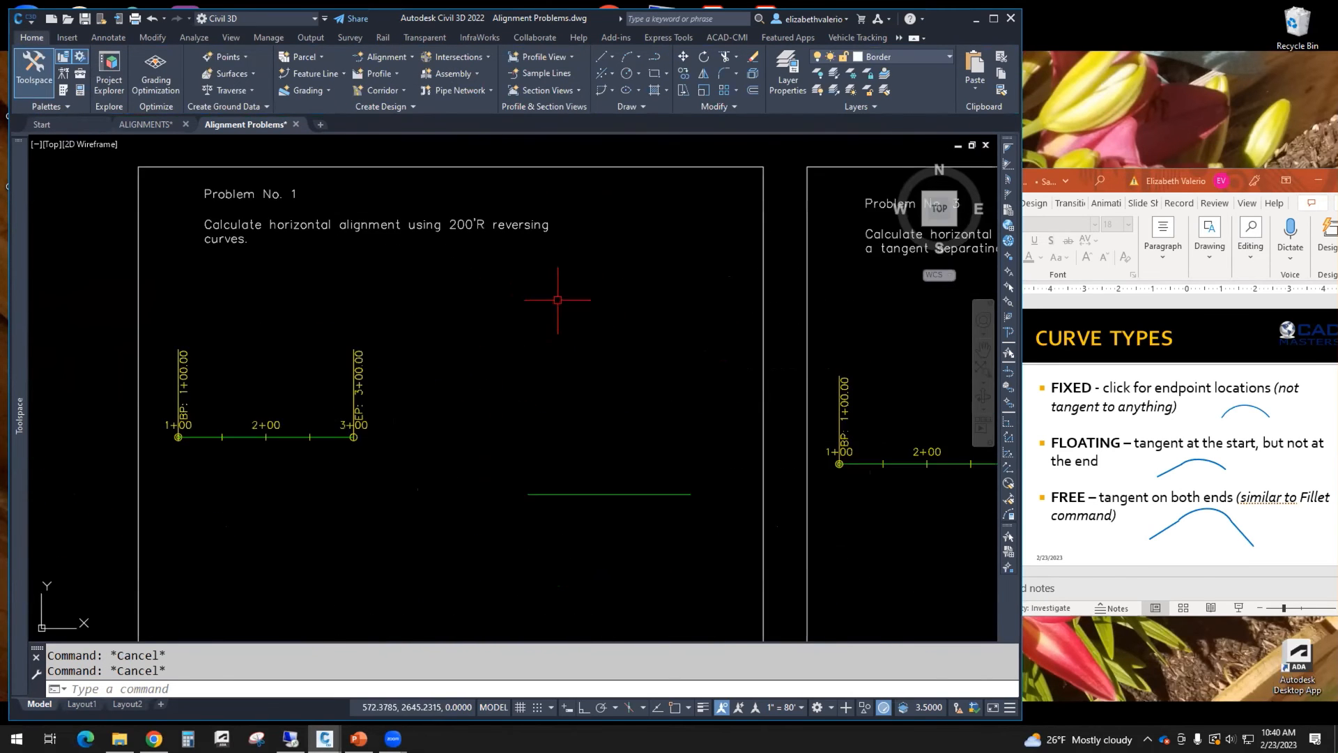
Step: Open the alignment layout tools for editing the Problem 1 alignment's geometry
click(600, 486)
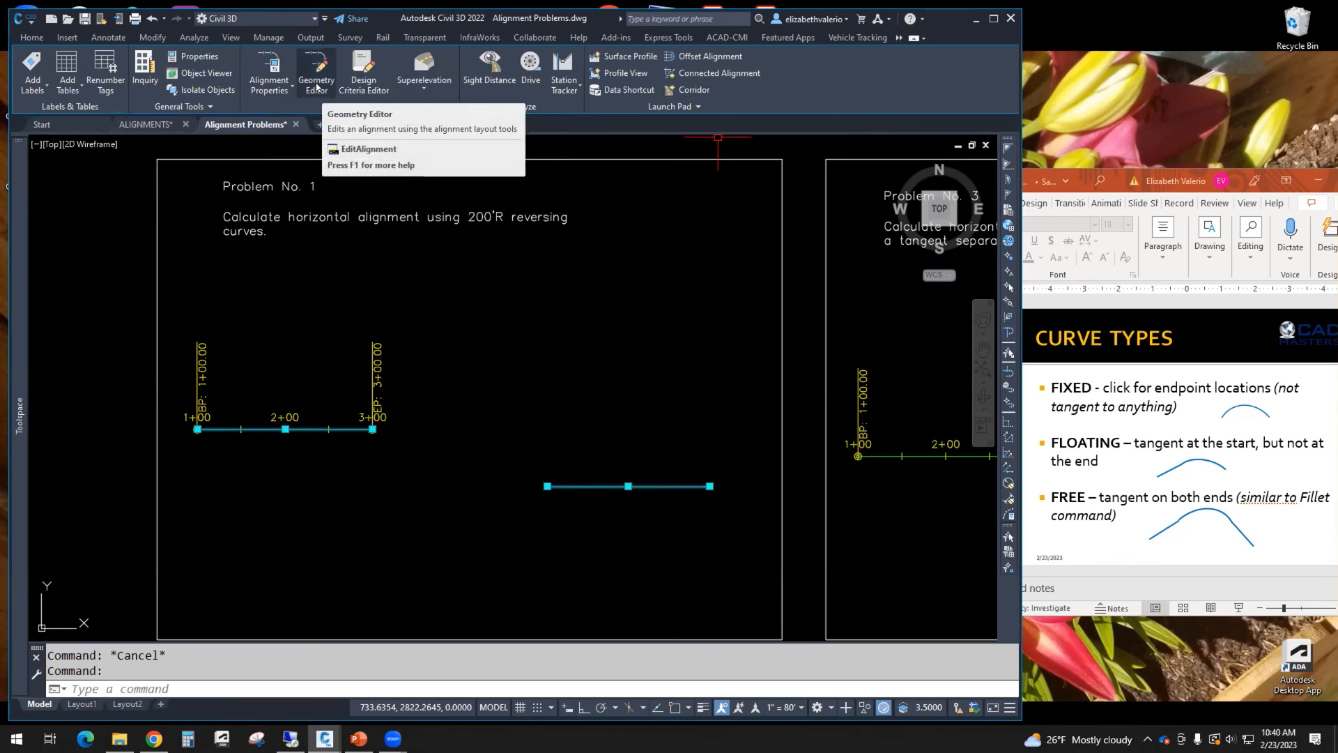
right_click(597, 311)
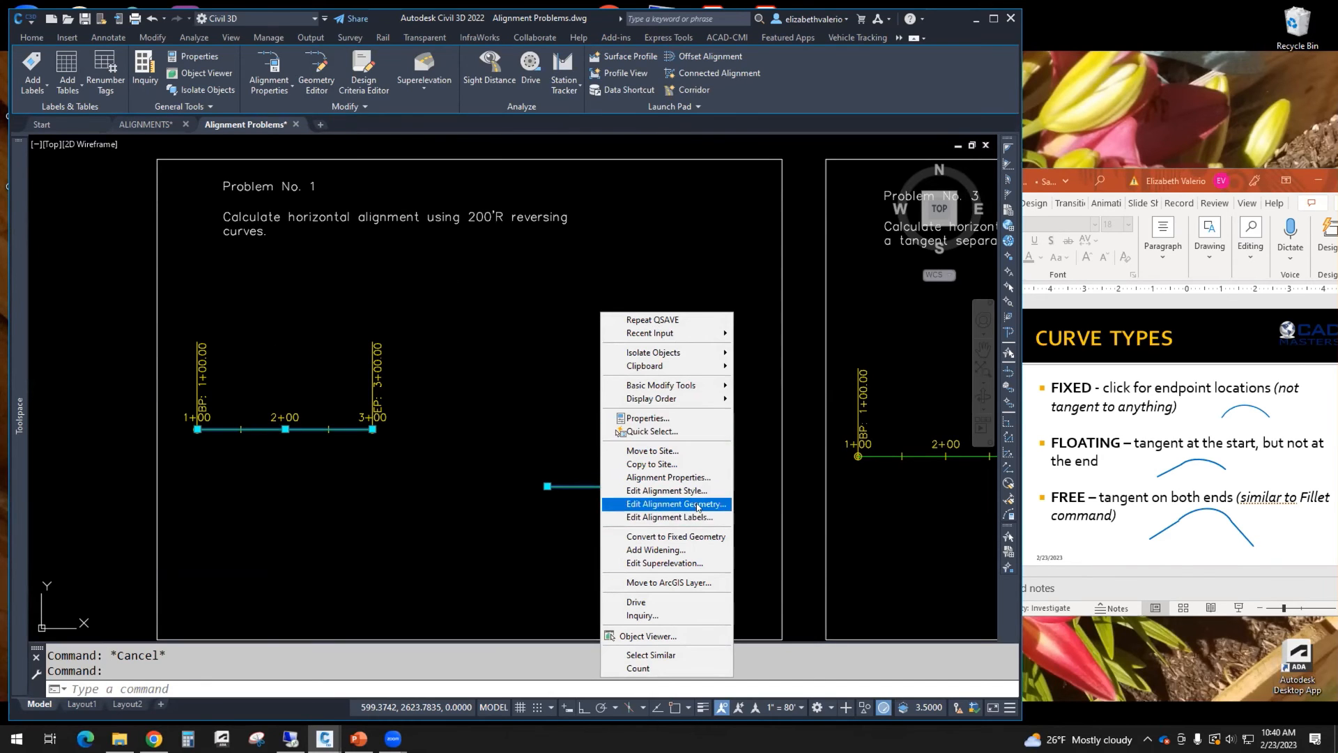
click(675, 503)
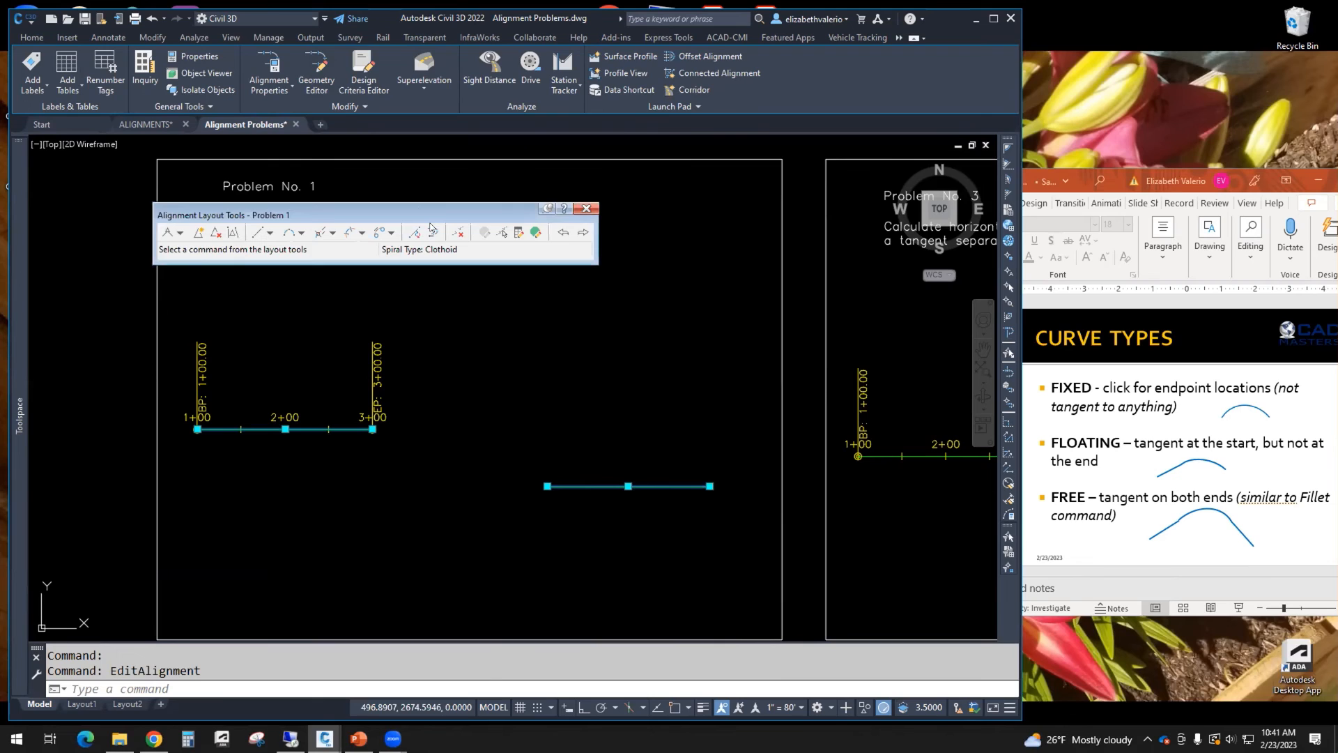
drag(272, 216, 414, 256)
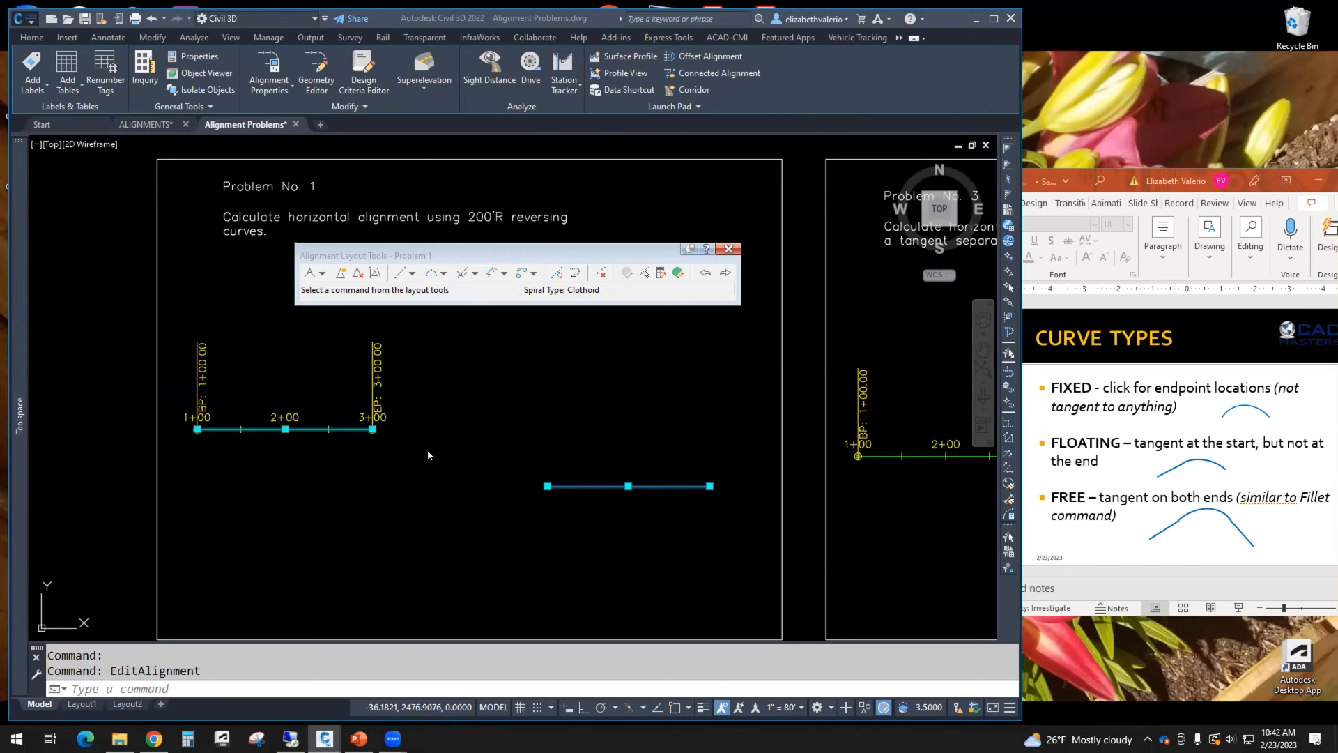
click(461, 443)
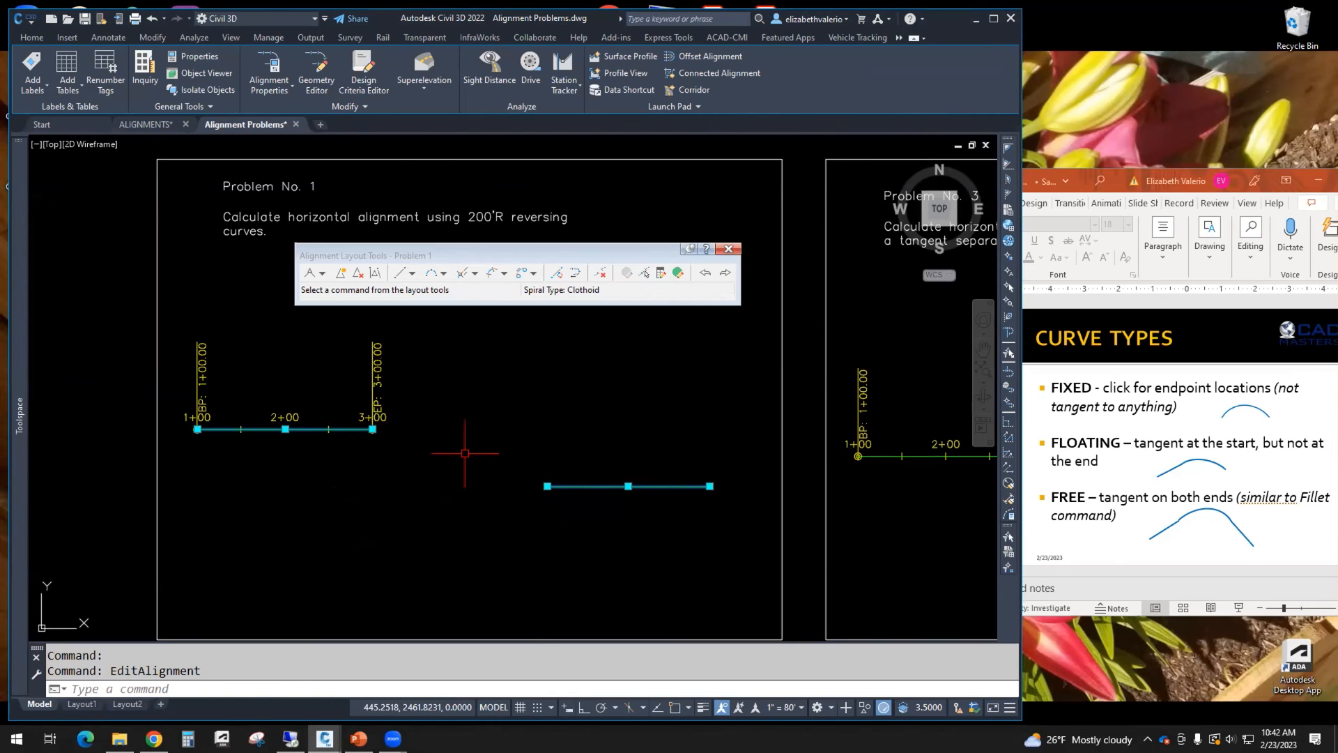
middle_drag(479, 417, 482, 418)
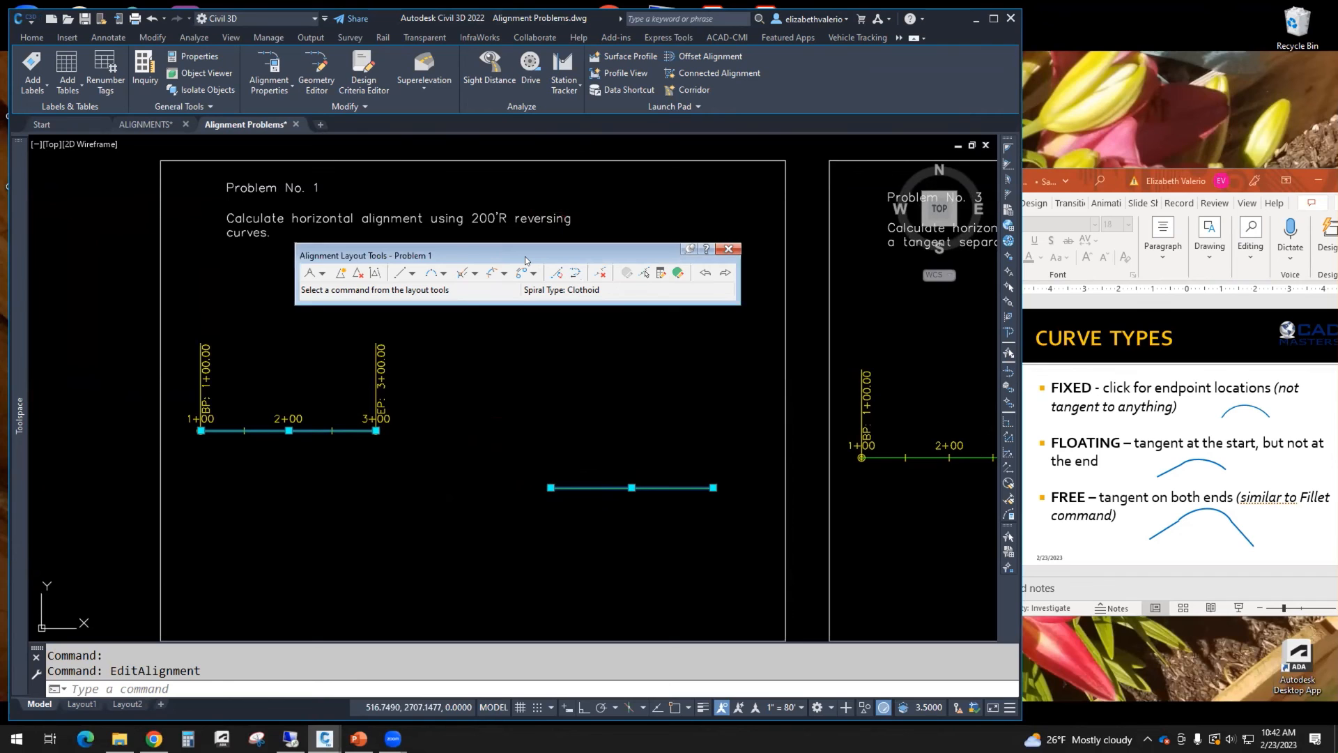
drag(526, 260, 526, 275)
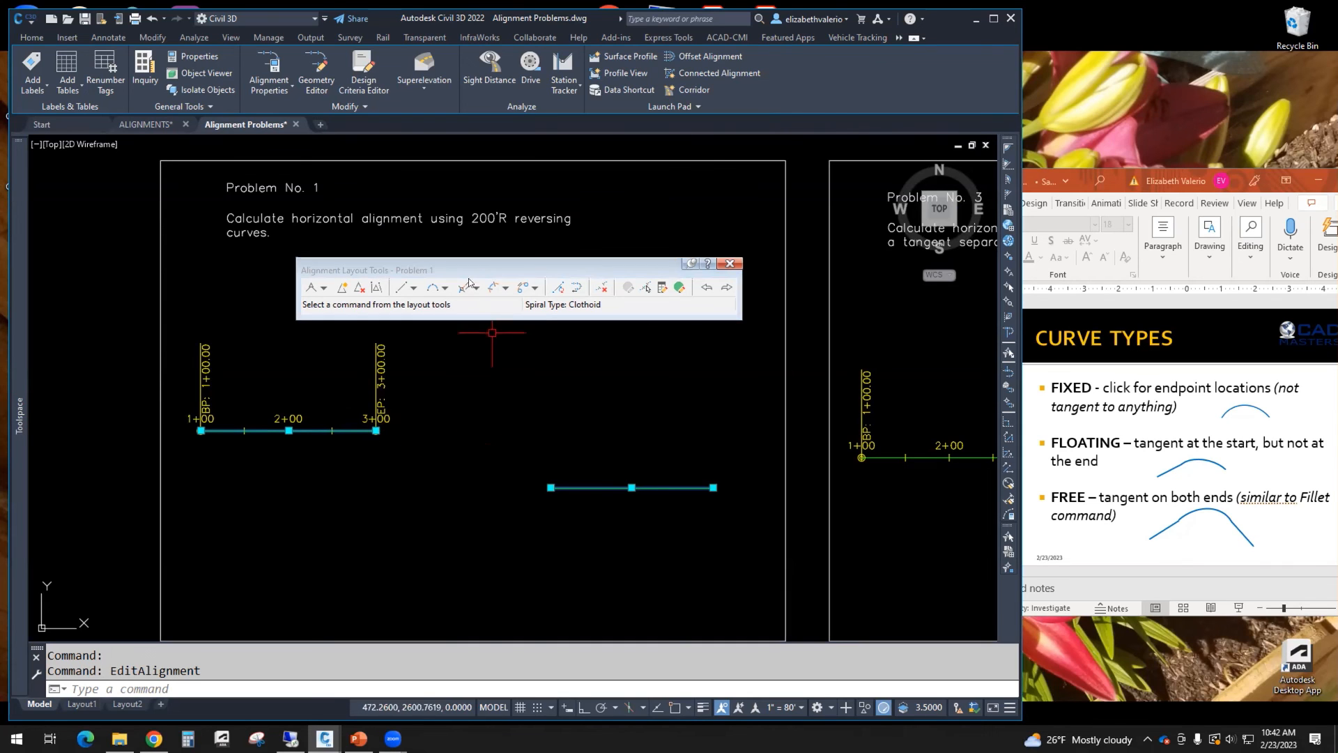
Step: Try adding a 200' radius, less-than-180 Floating Curve (from entity, radius, through point) off the Problem 1 tangent end, then undo it
click(445, 287)
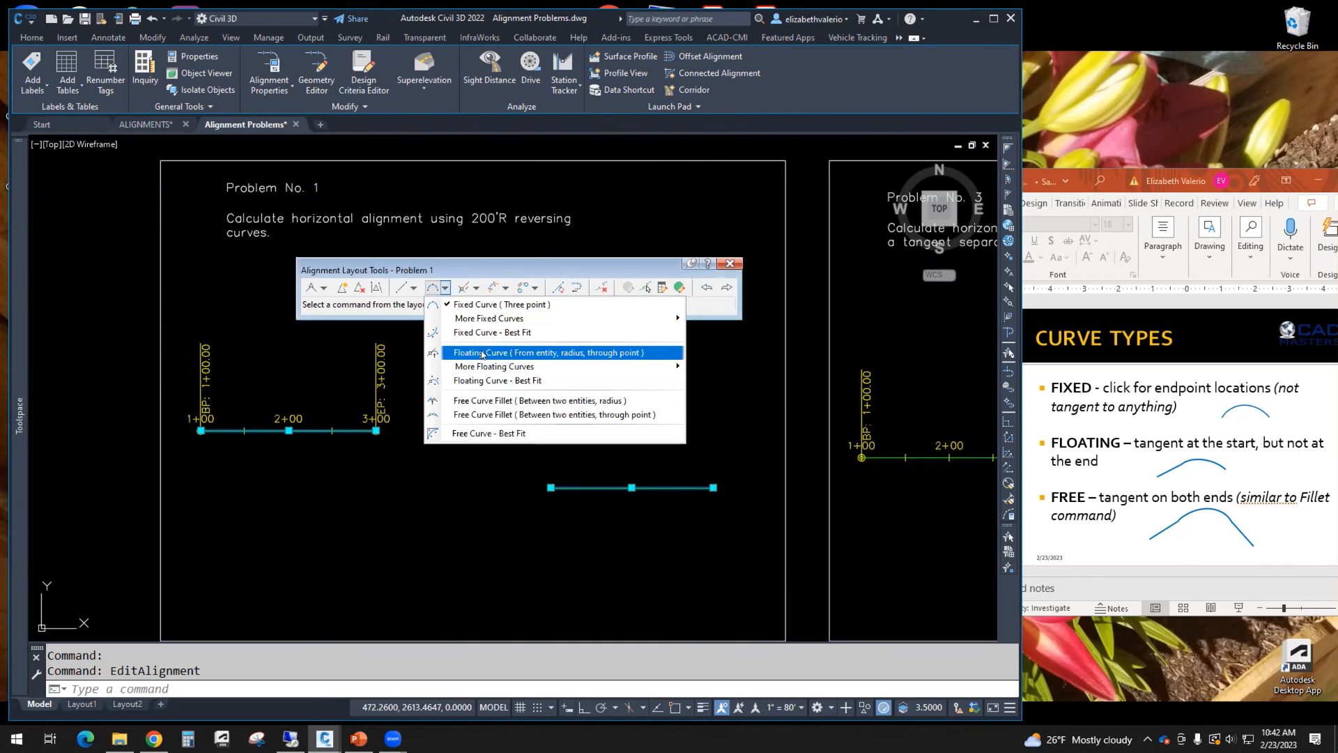
click(571, 353)
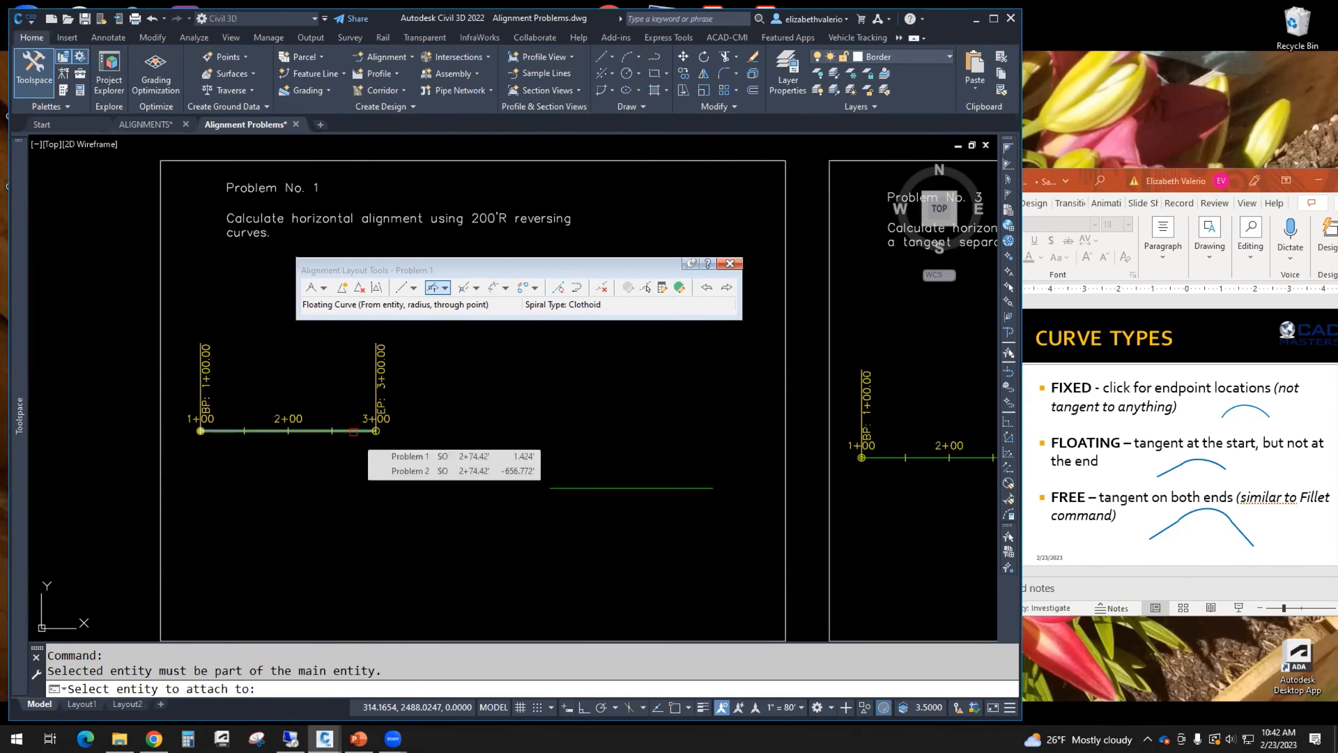
click(353, 432)
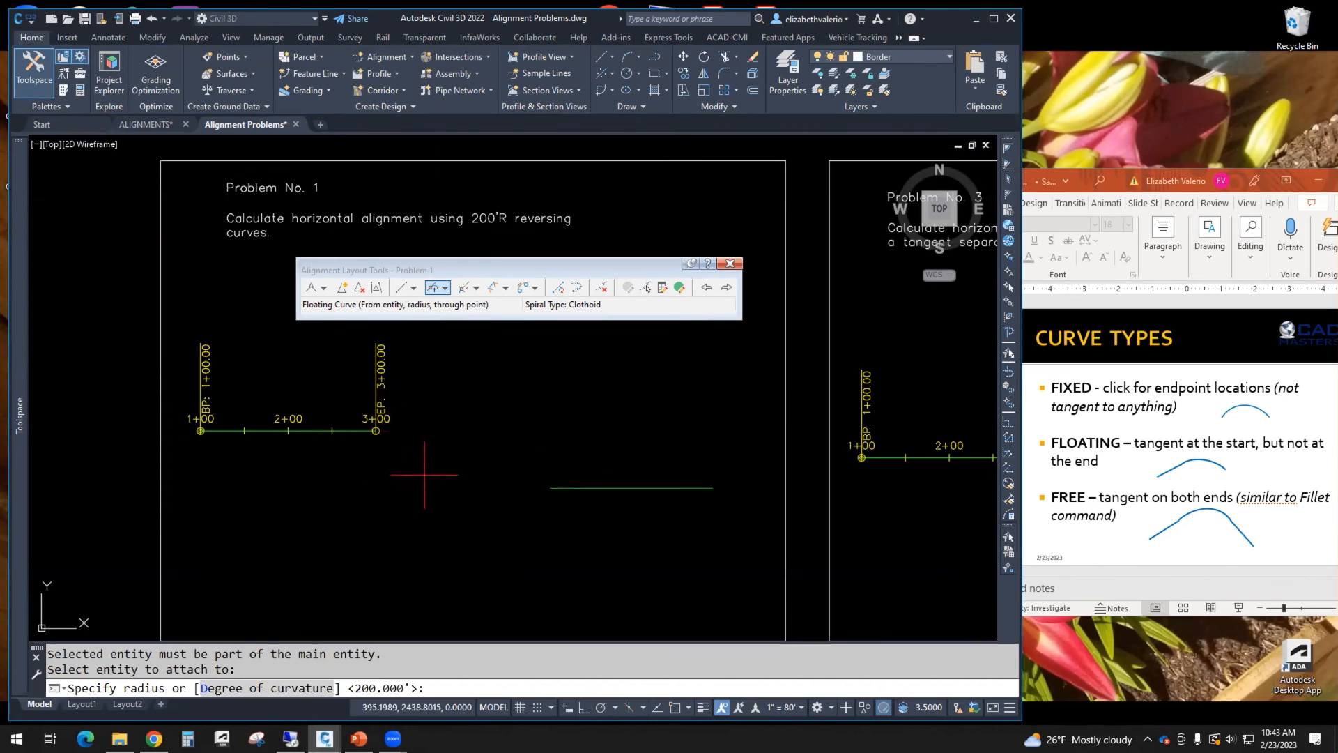
key(Return)
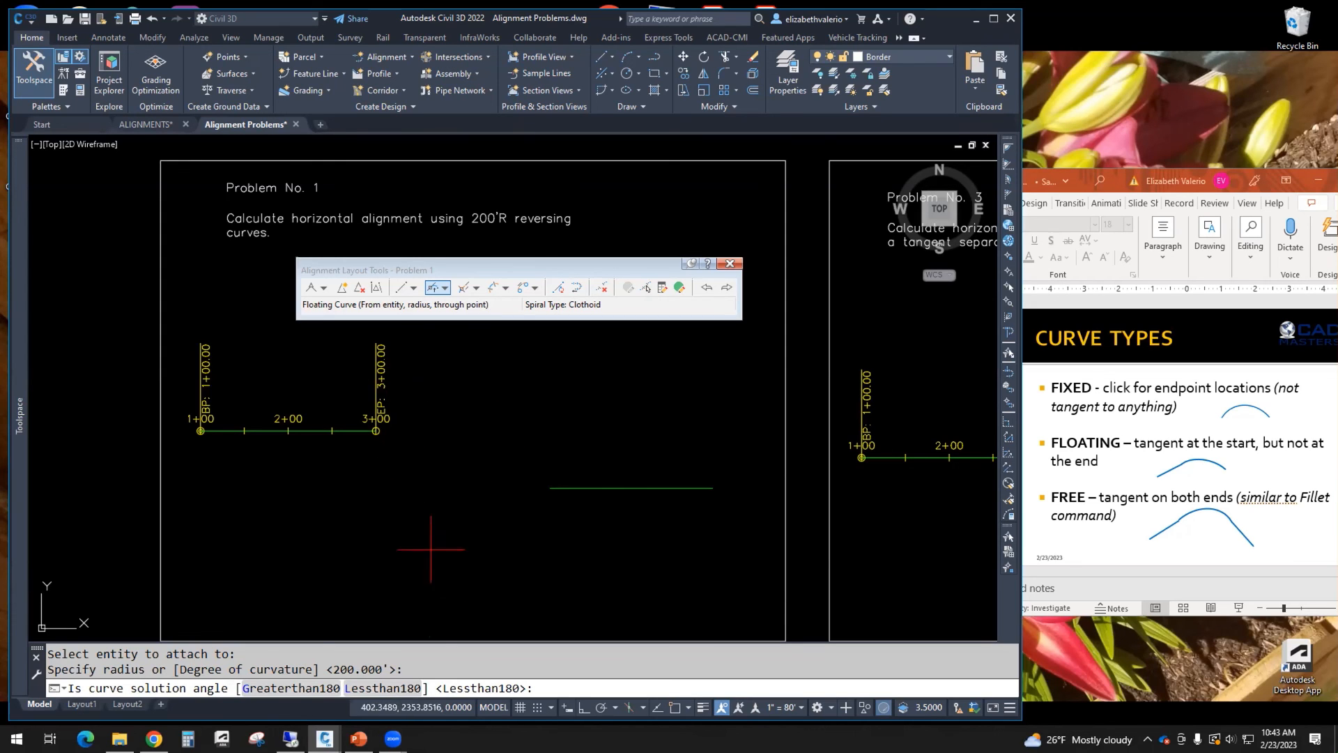
click(383, 688)
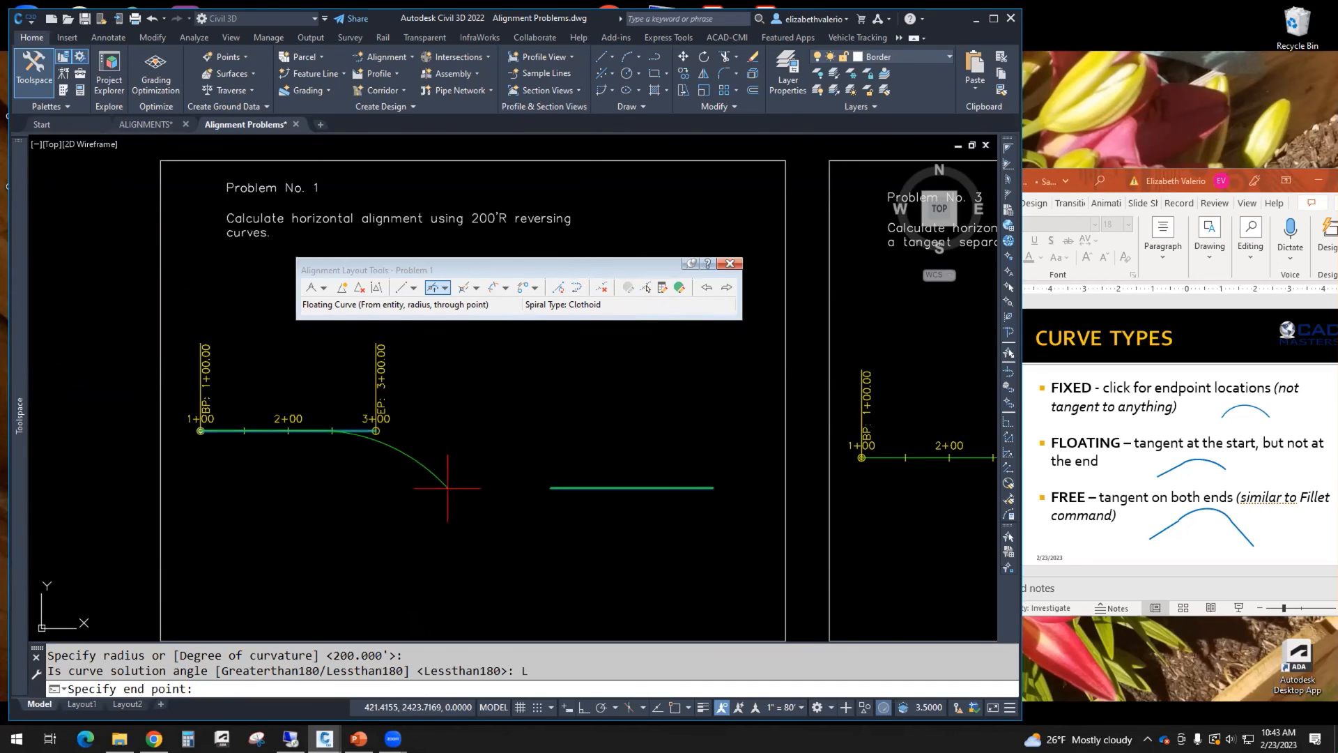
key(F8)
shift+right_click(447, 487)
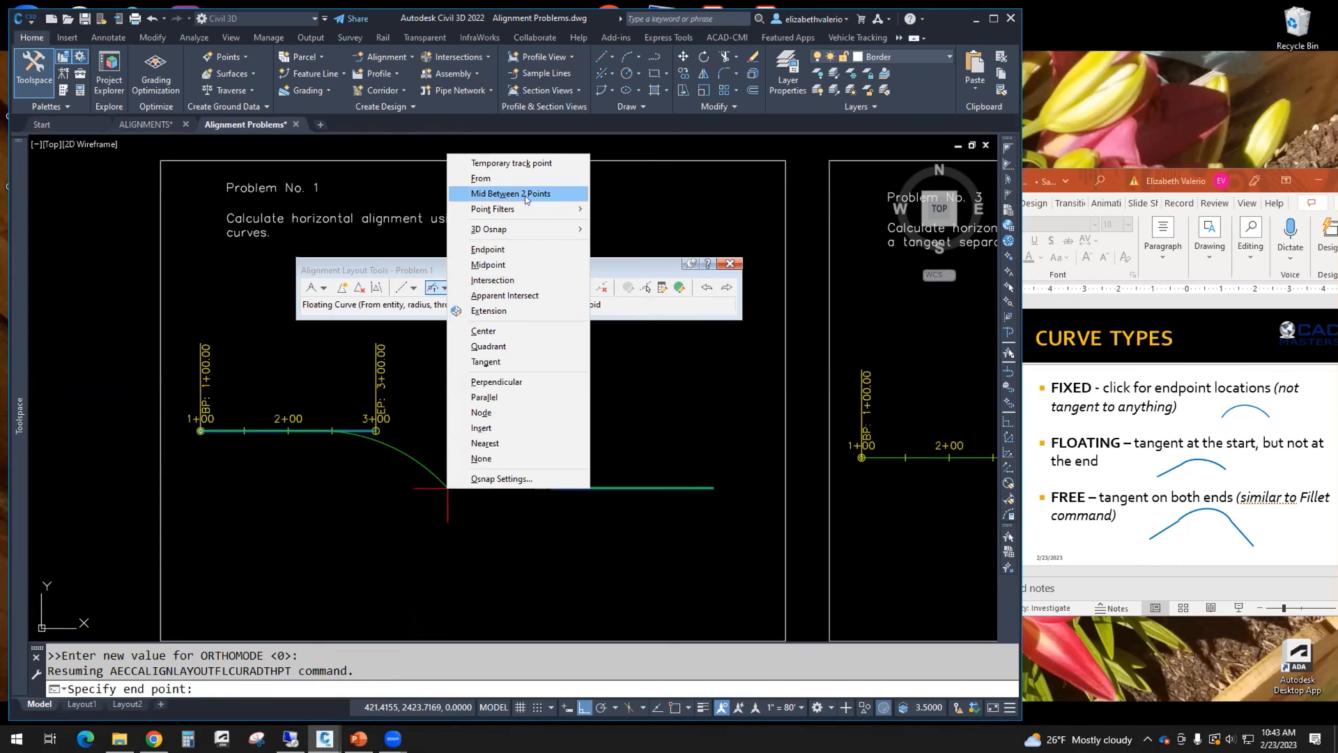
click(506, 560)
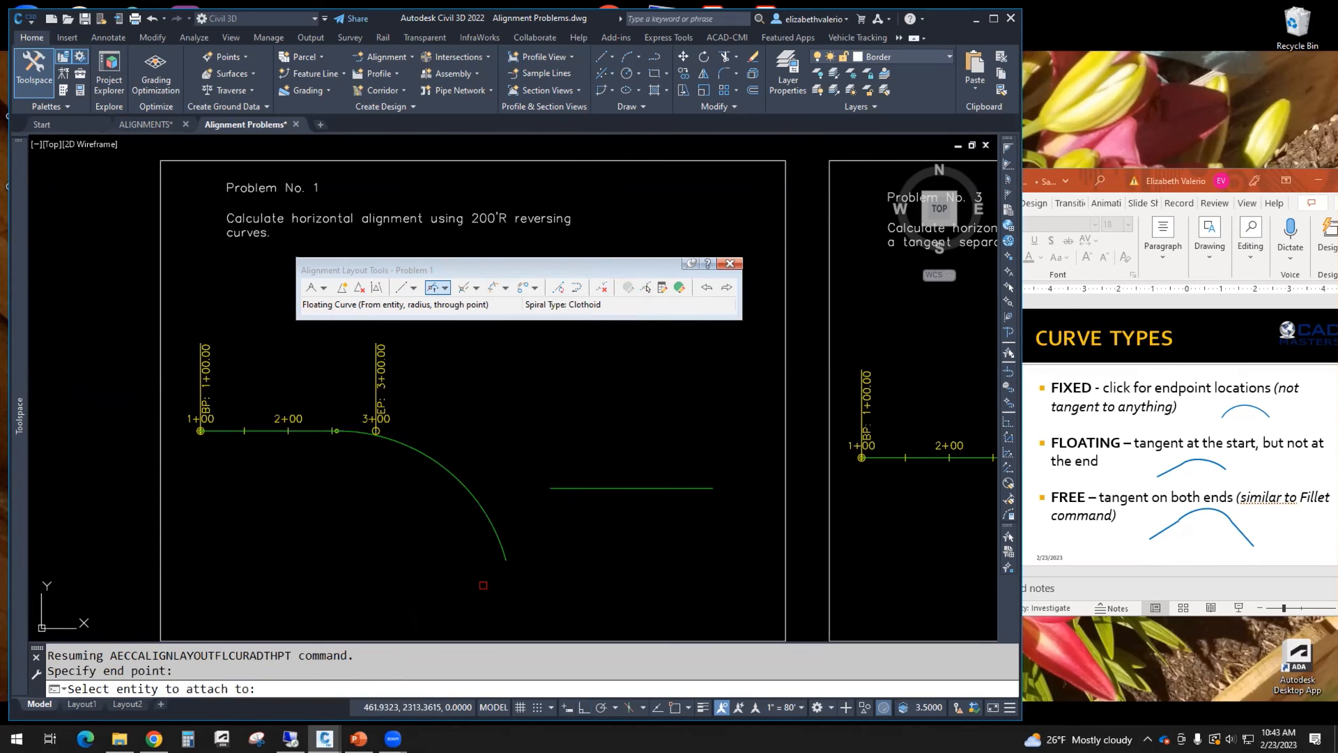
key(Escape)
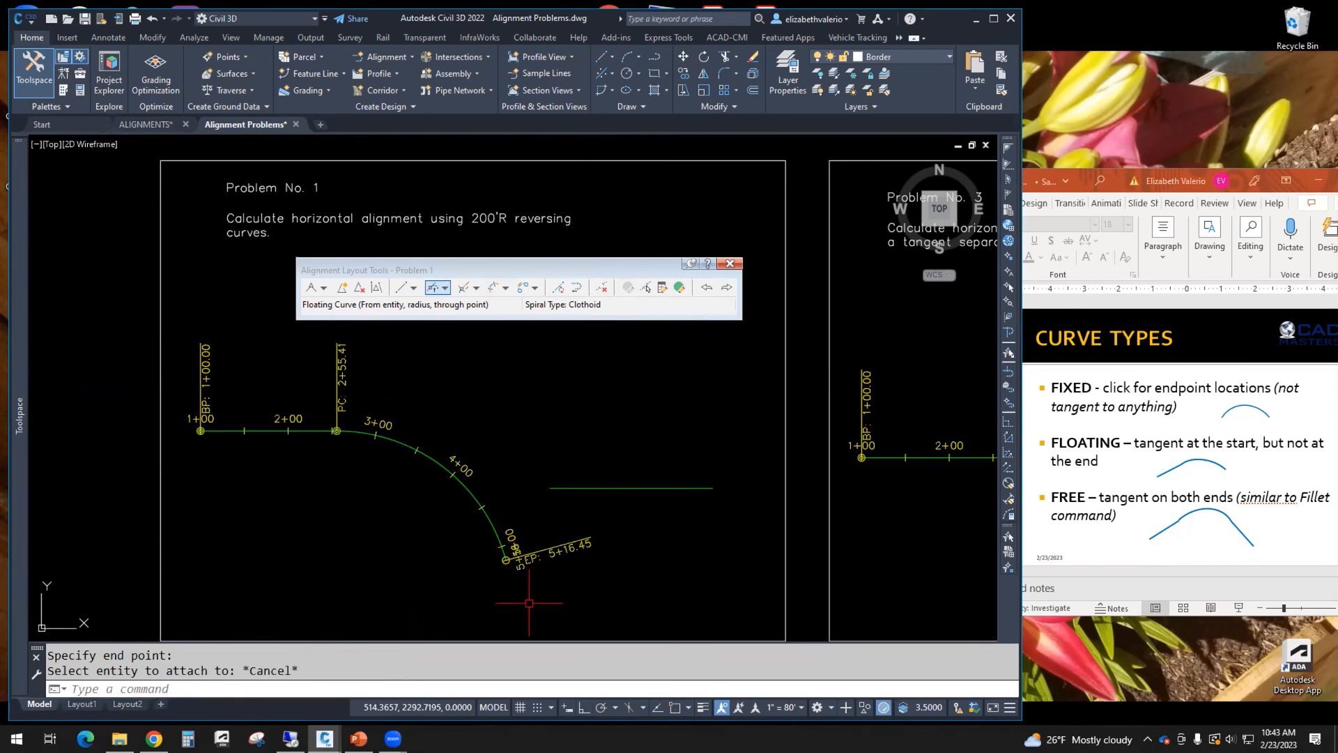
key(ctrl+z)
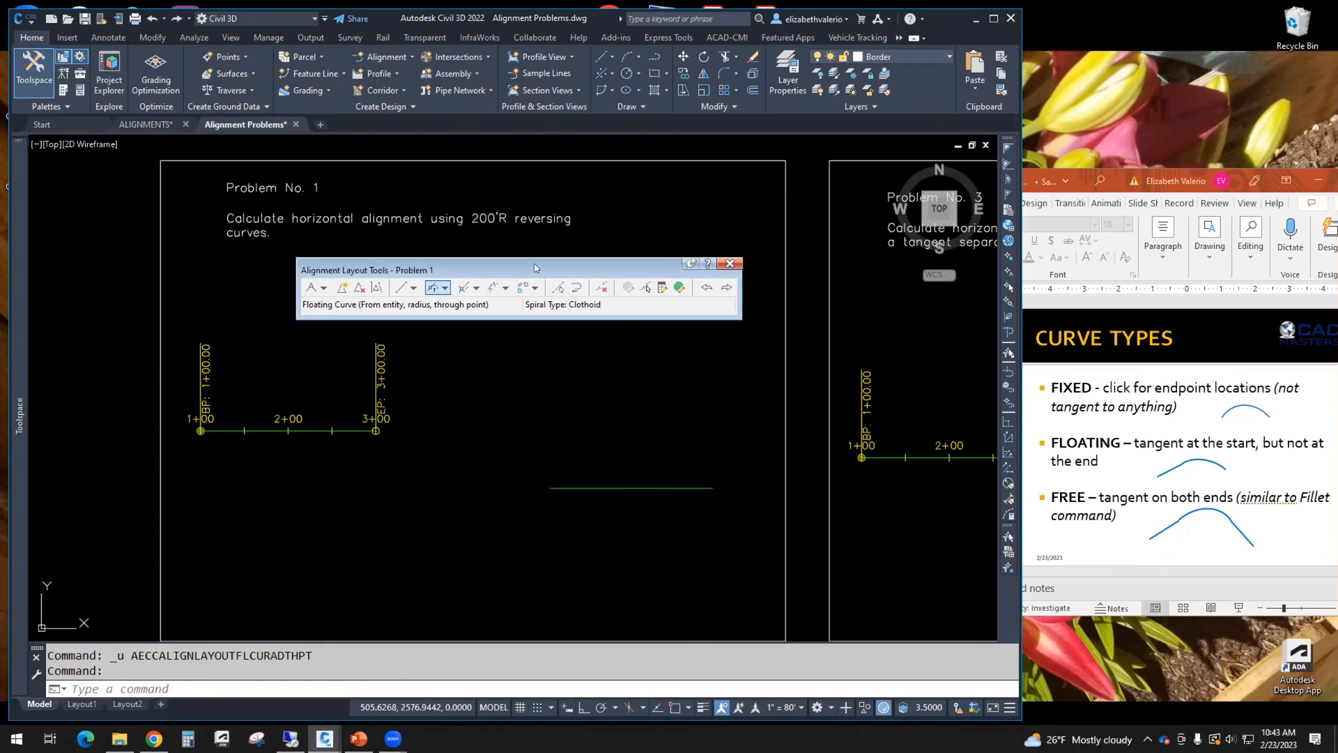
Step: Add a 200' radius, less-than-180 Floating Curve off the Problem 1 tangent, ending midway between the tangent's end and the separate line's start
click(445, 287)
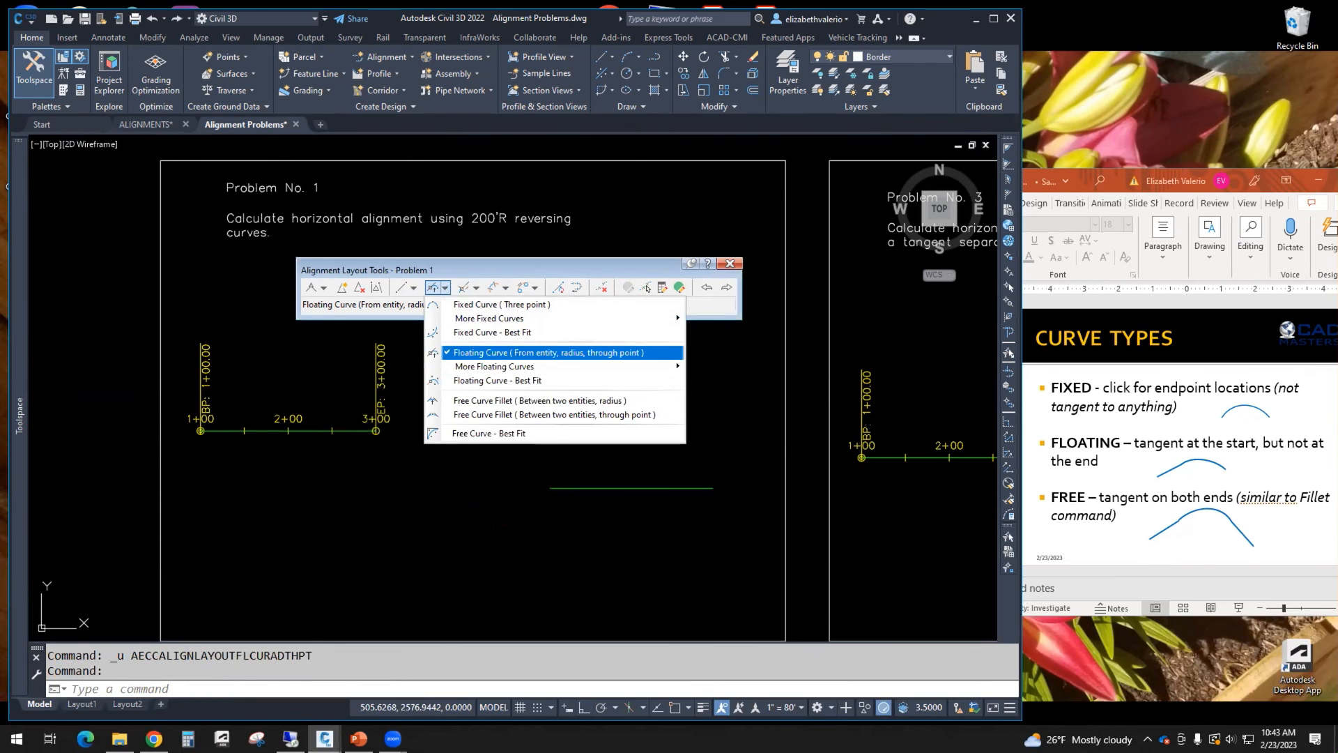
click(487, 353)
click(352, 431)
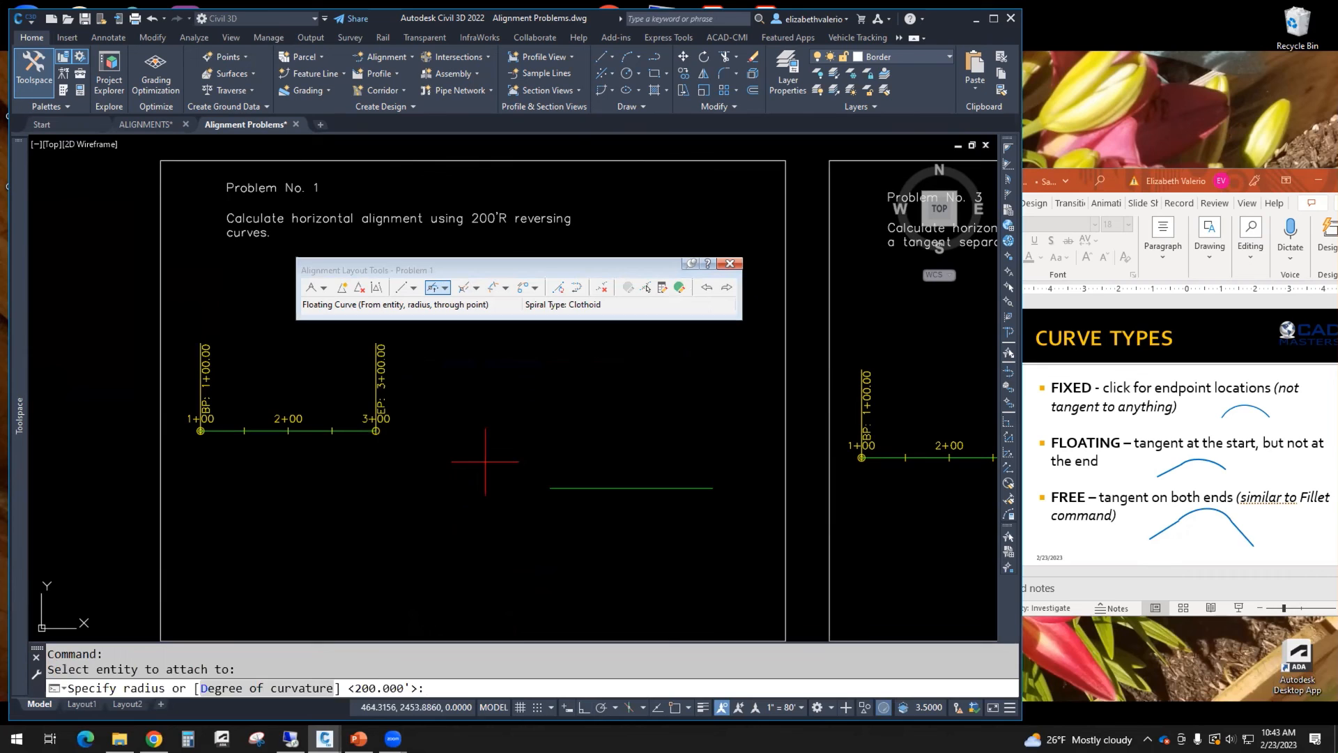
key(Return)
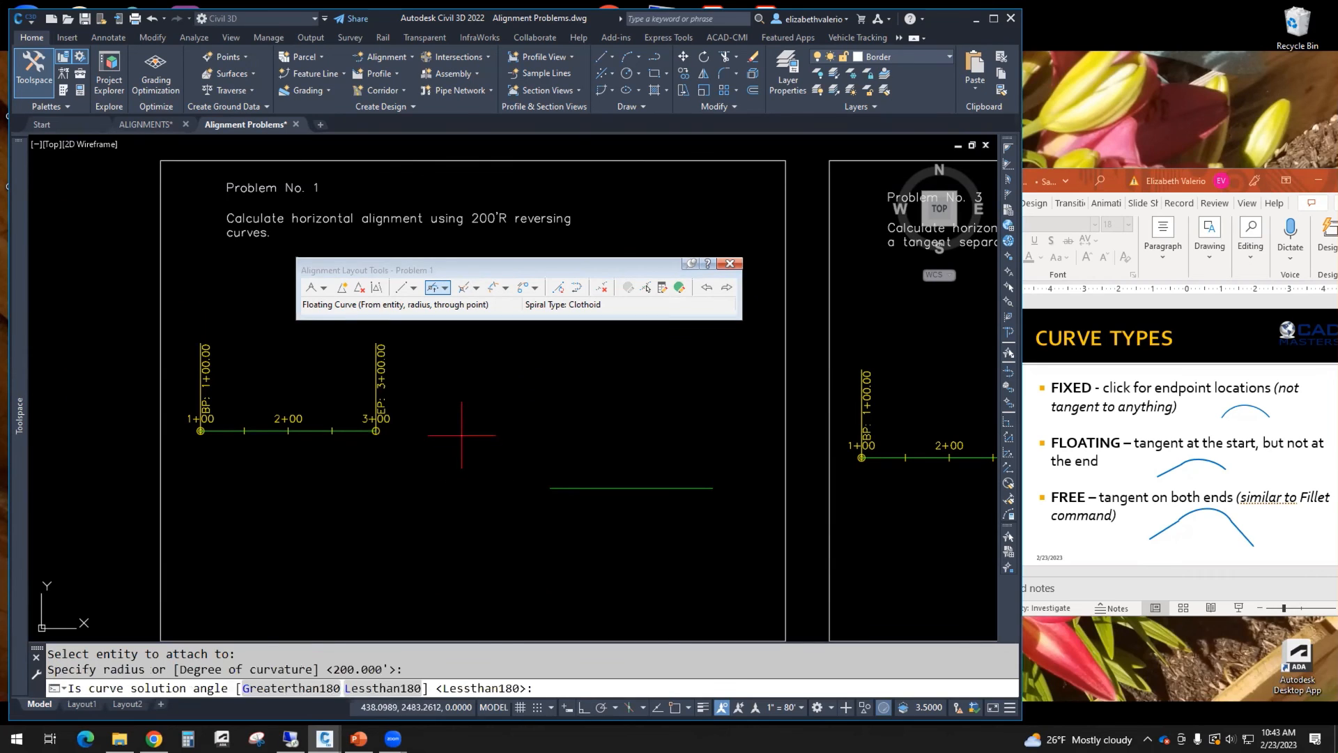
click(369, 688)
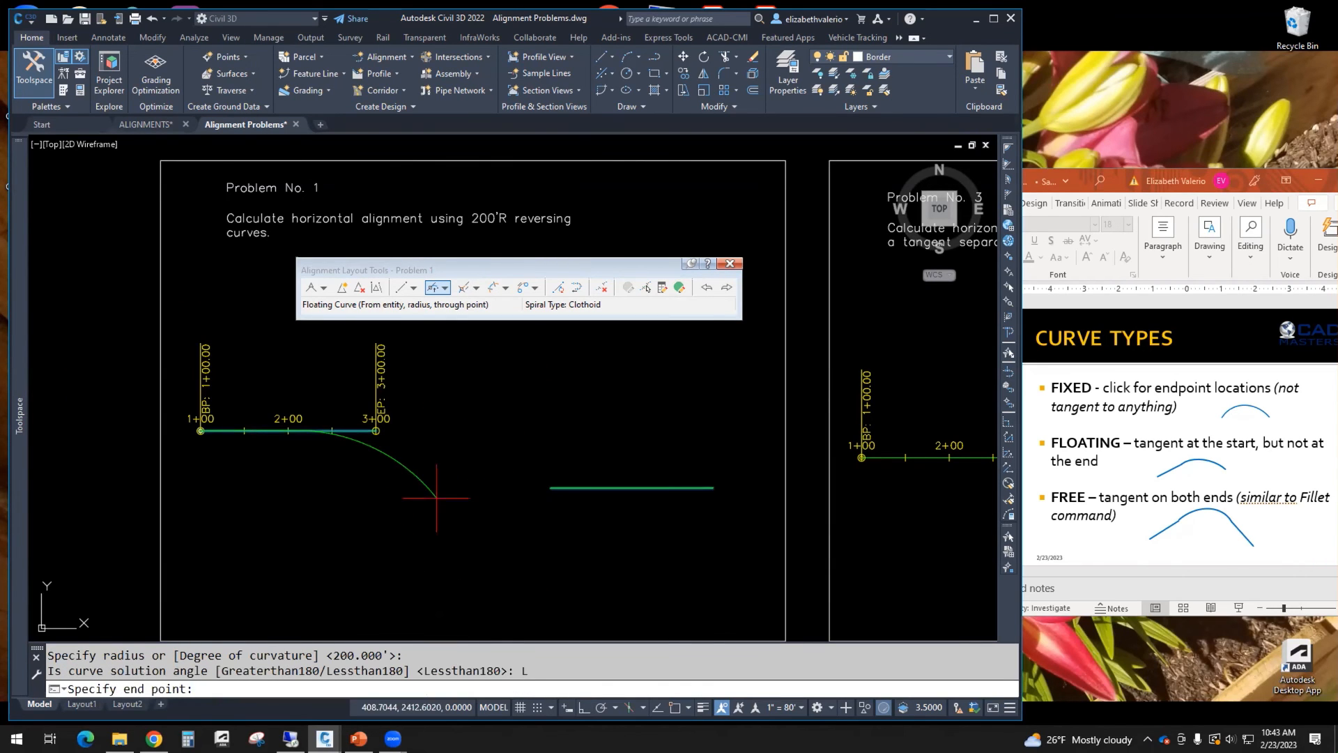
text(M2P)
key(Return)
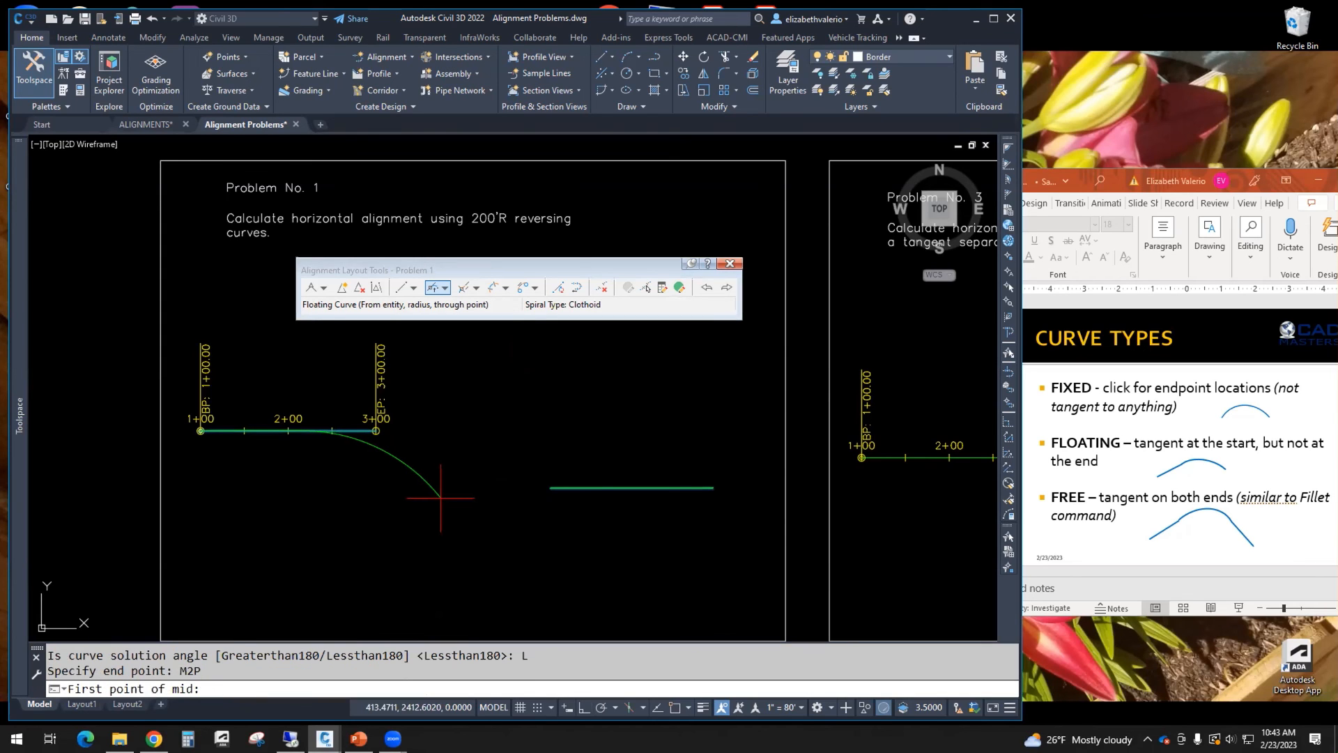
text(END)
key(space)
scroll(377, 430, up, 10)
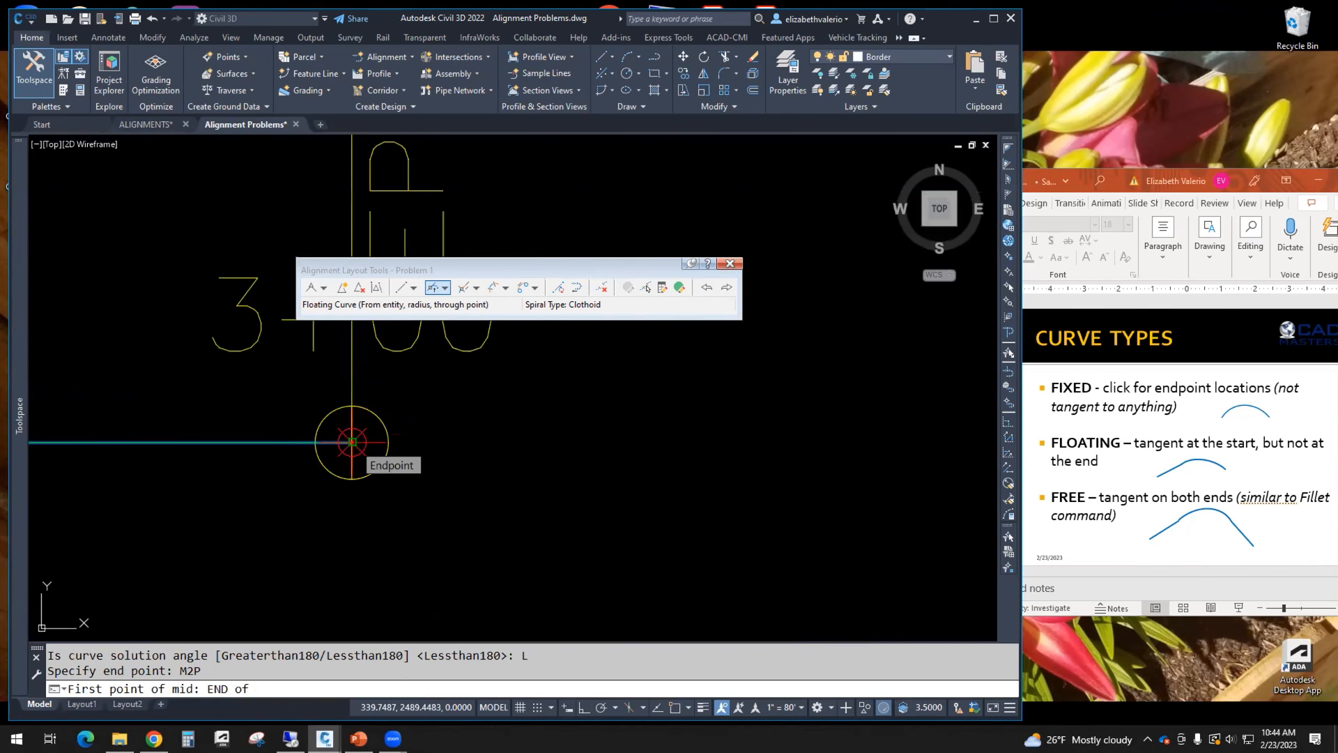
click(352, 441)
scroll(355, 446, down, 8)
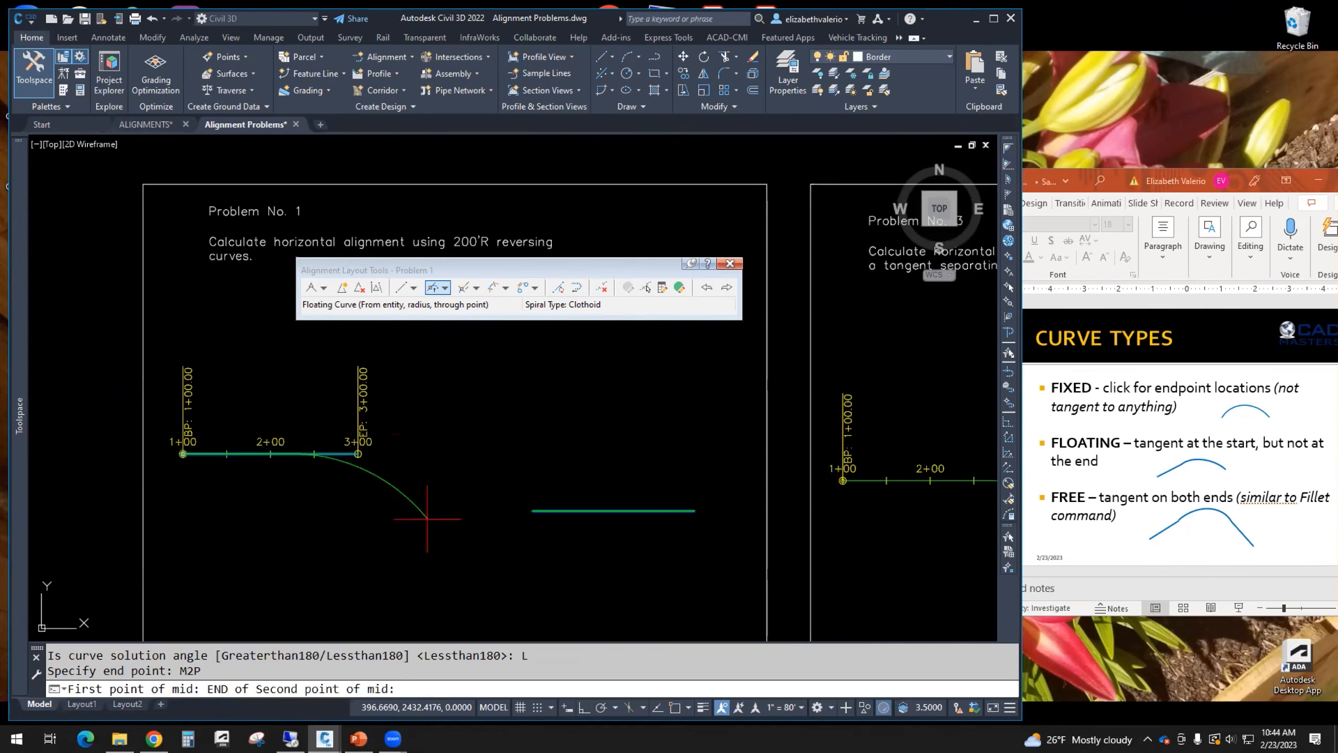
text(END)
key(Return)
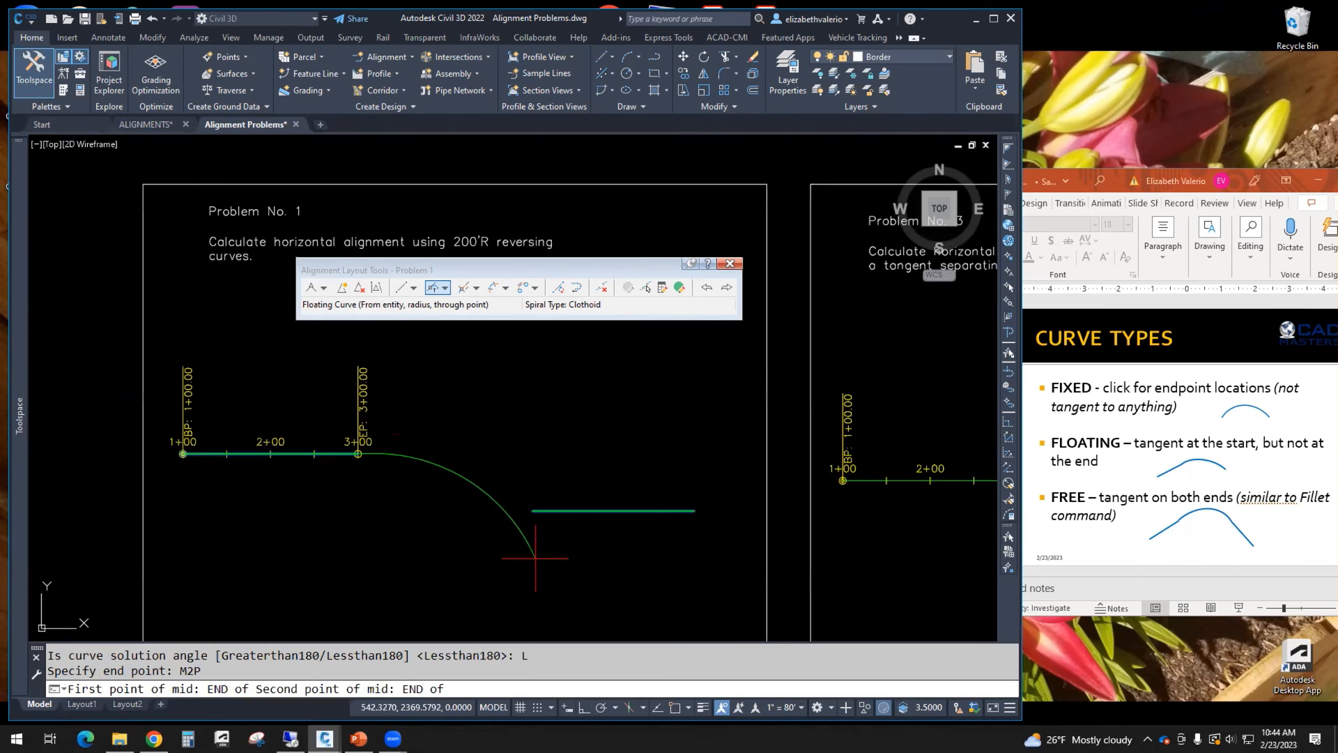
click(532, 510)
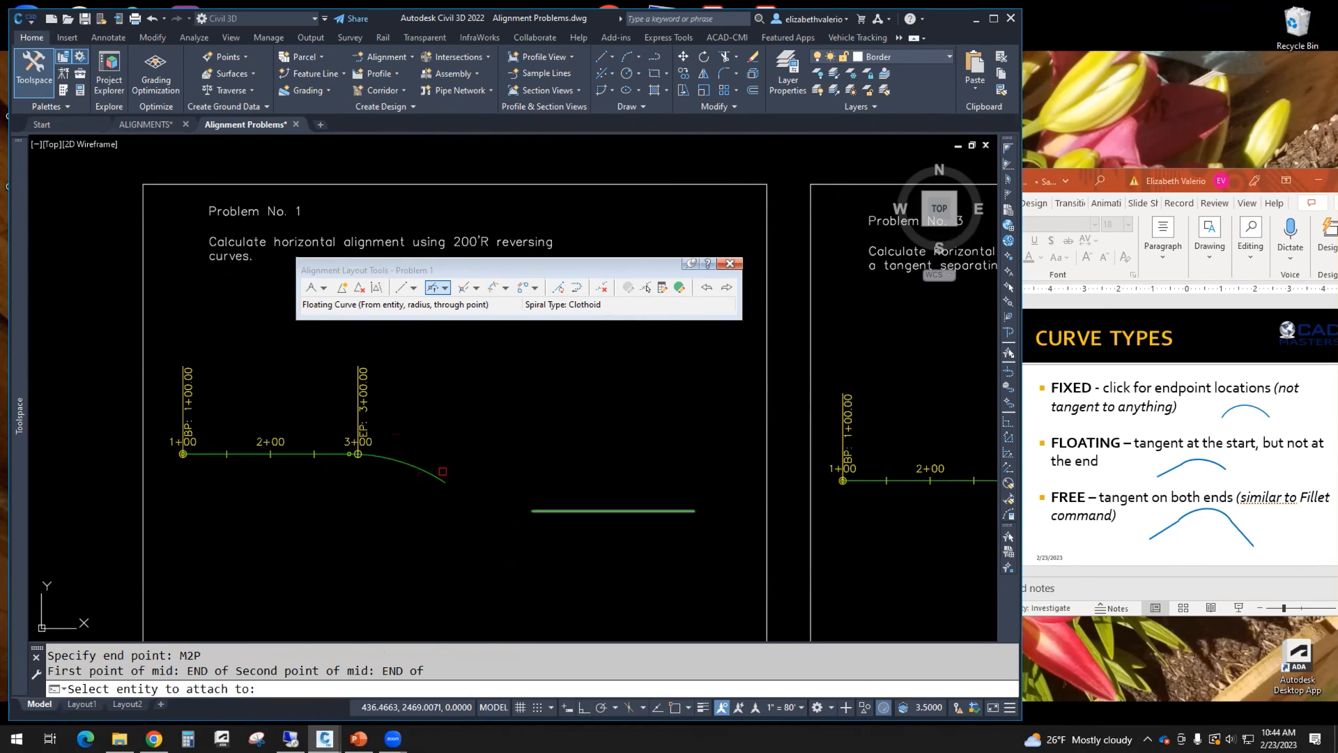
key(Return)
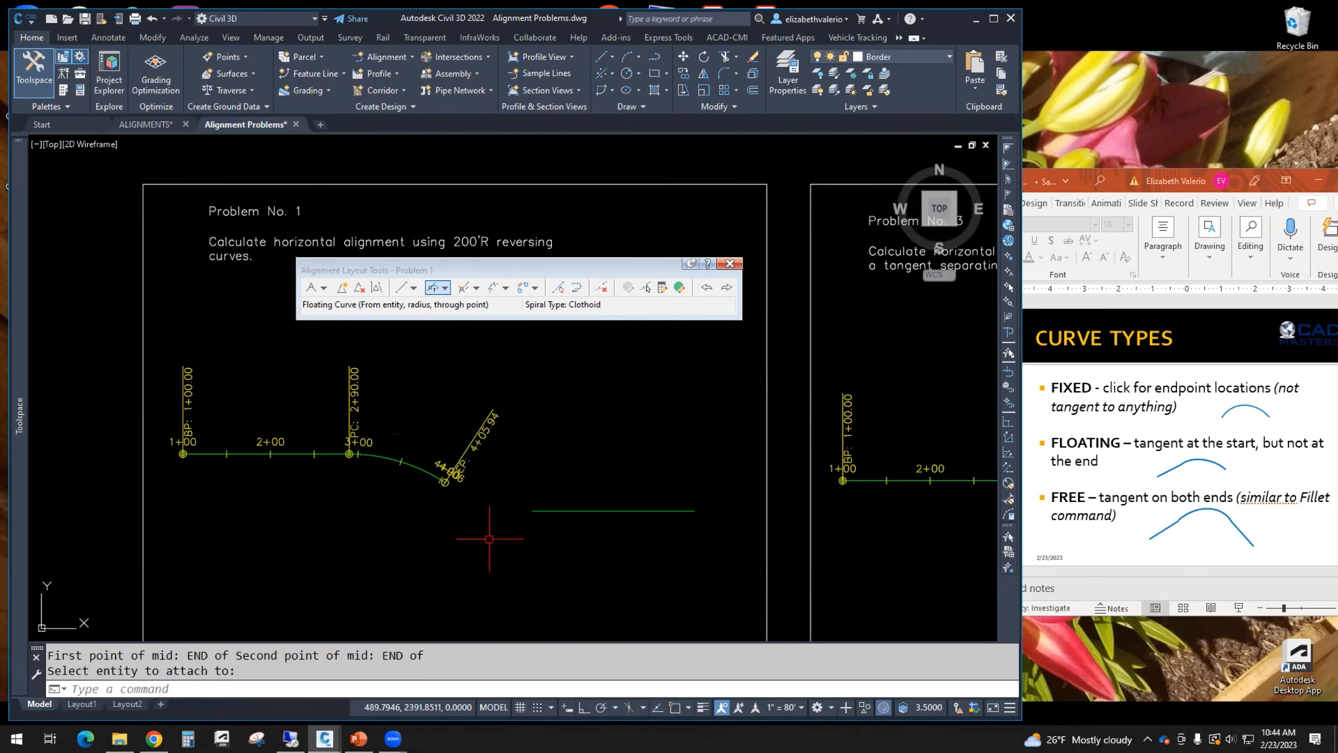
Step: Add a 200' radius, less-than-180 reversing Free Curve Fillet between the new floating curve and the separate line
middle_drag(455, 533, 466, 530)
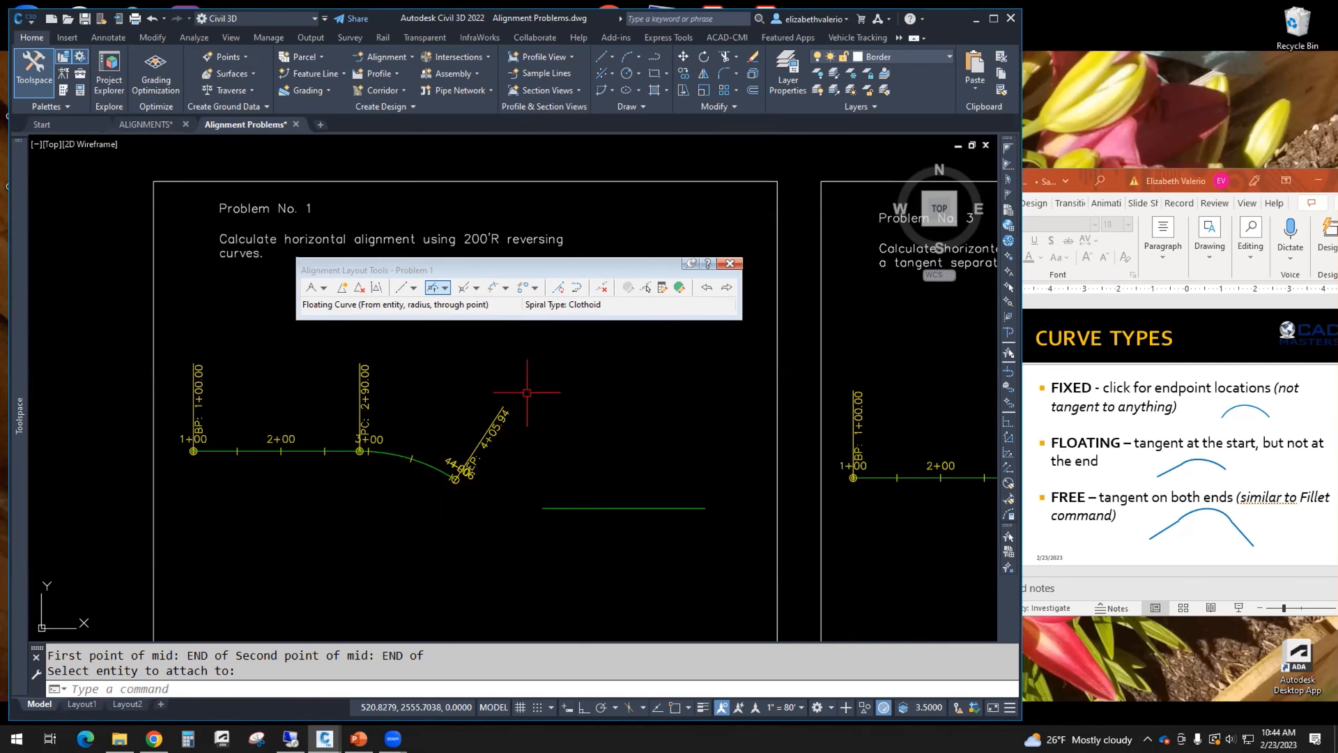
click(445, 288)
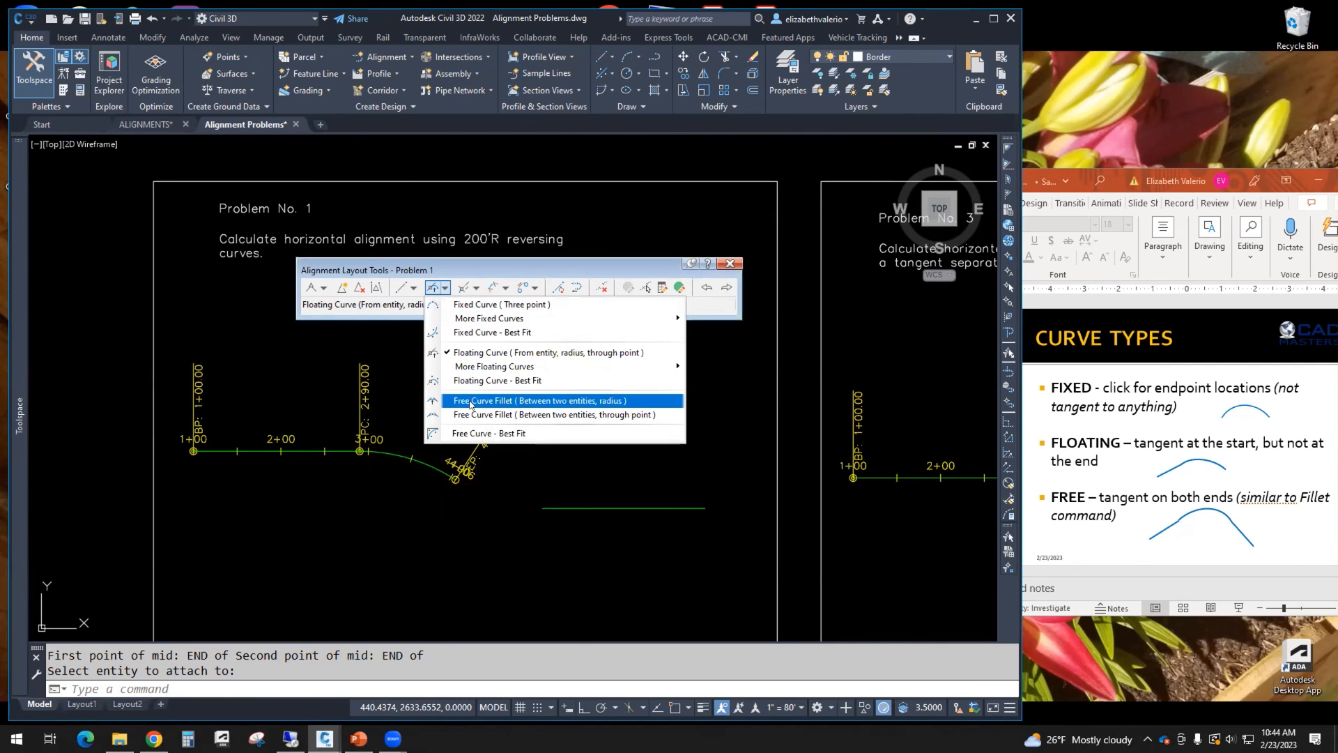
click(616, 401)
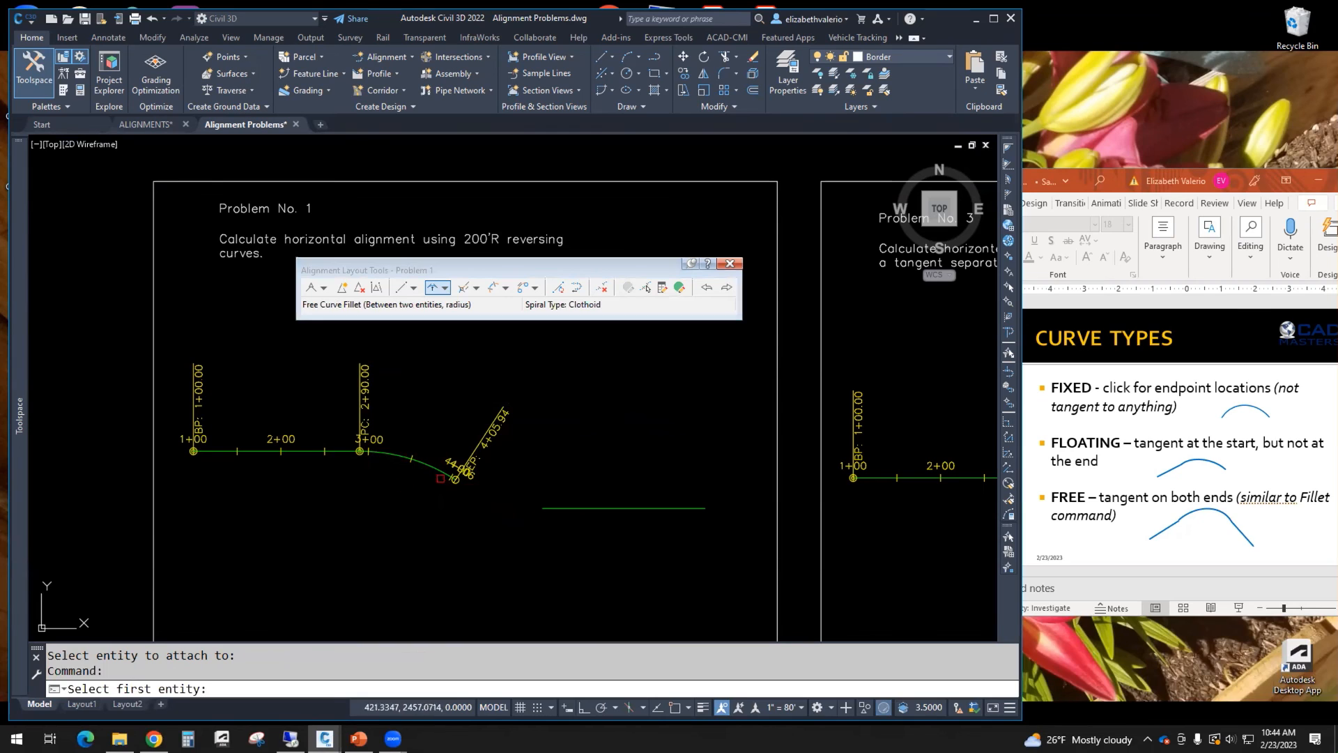
click(438, 471)
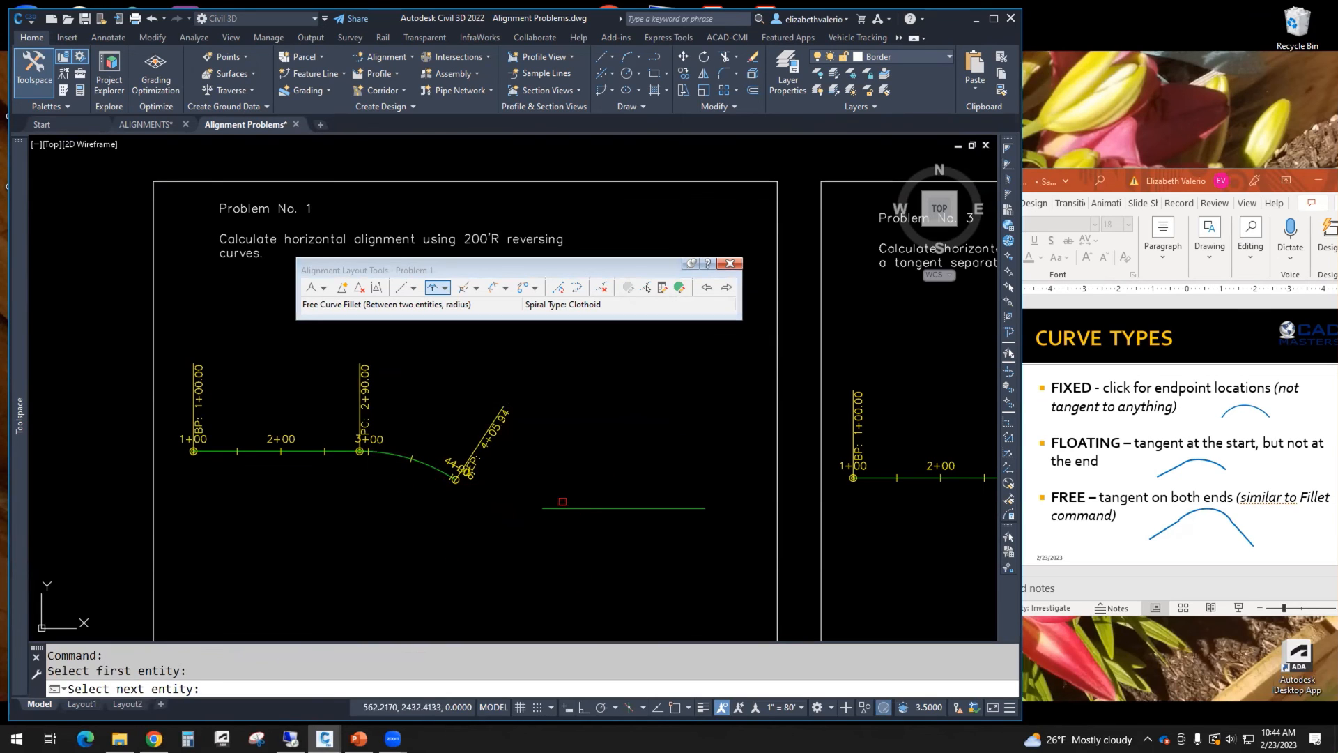
click(556, 507)
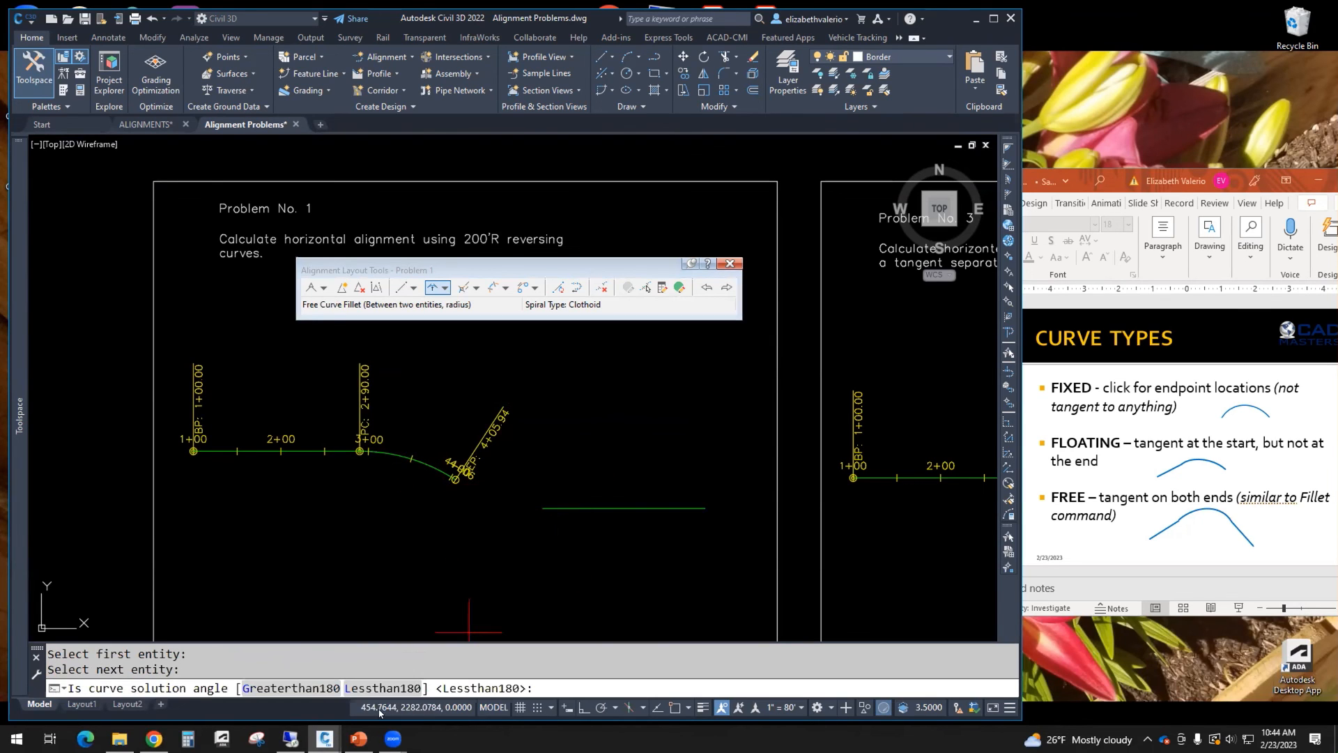
click(368, 688)
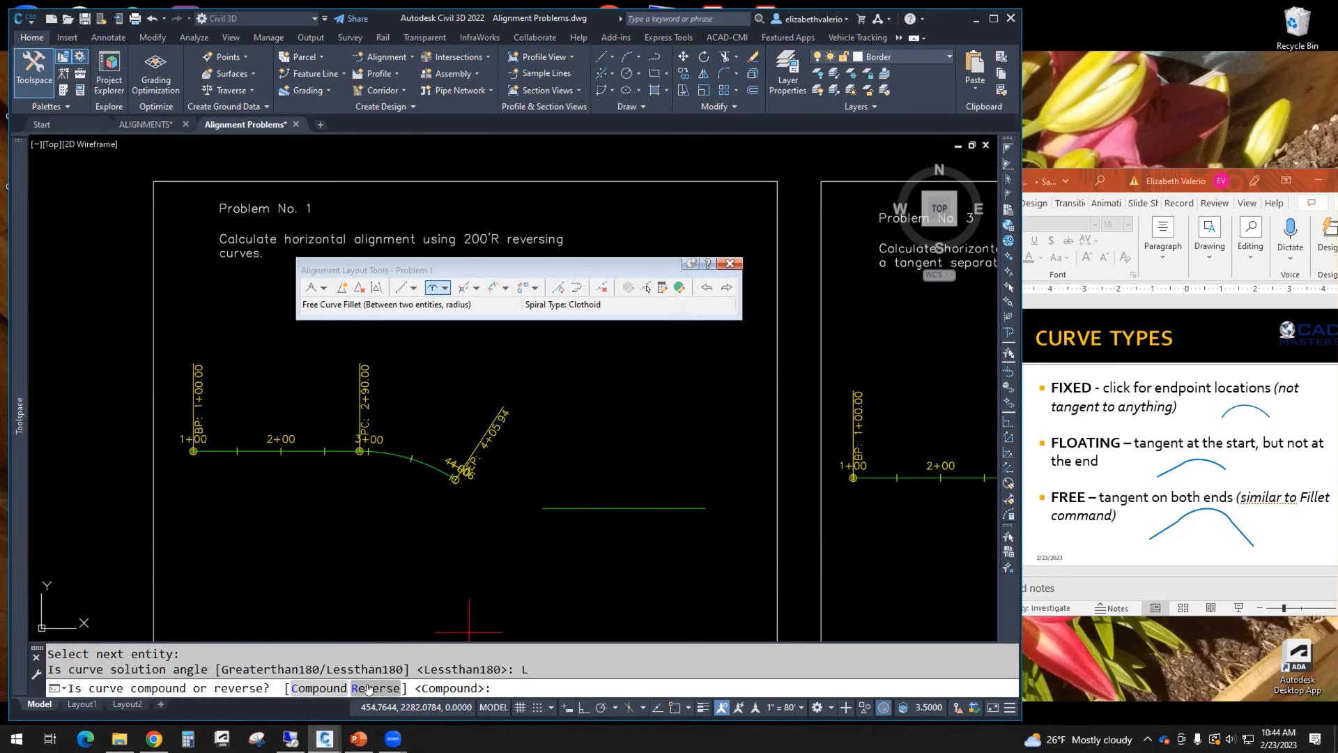
click(368, 688)
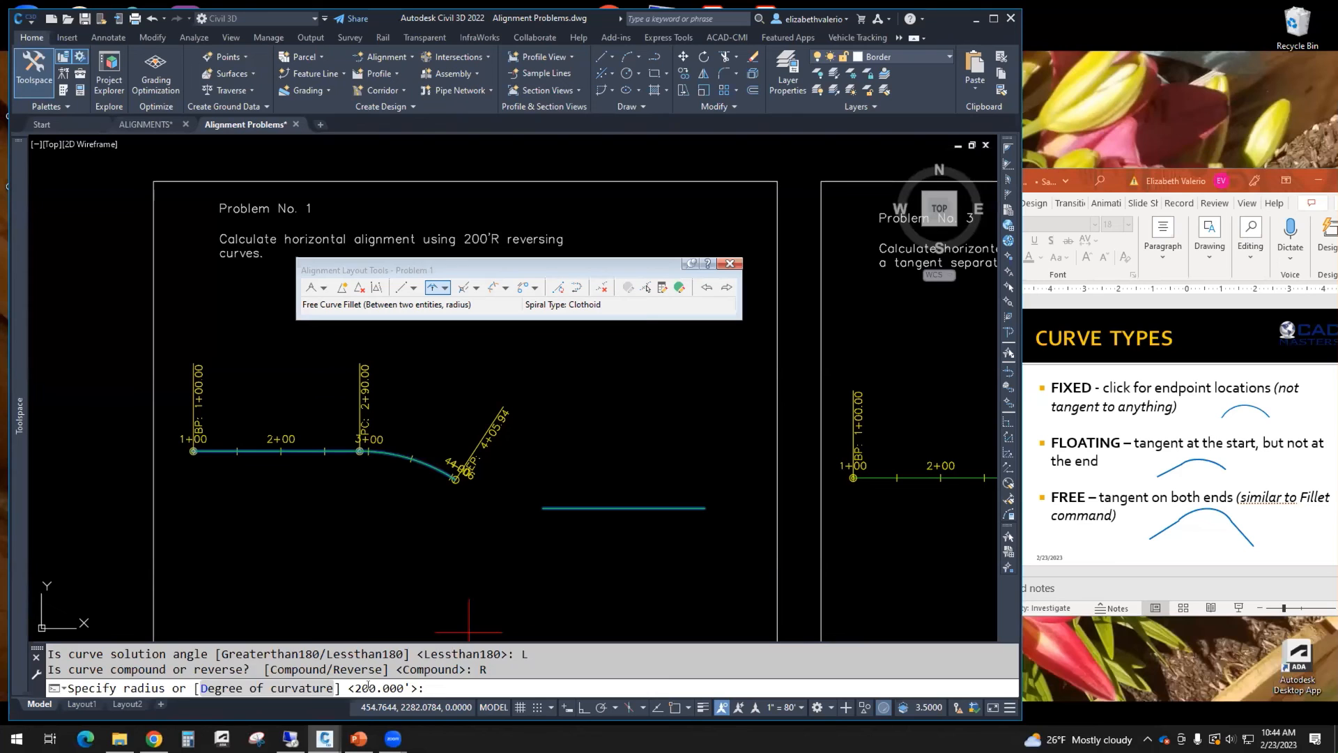
key(Return)
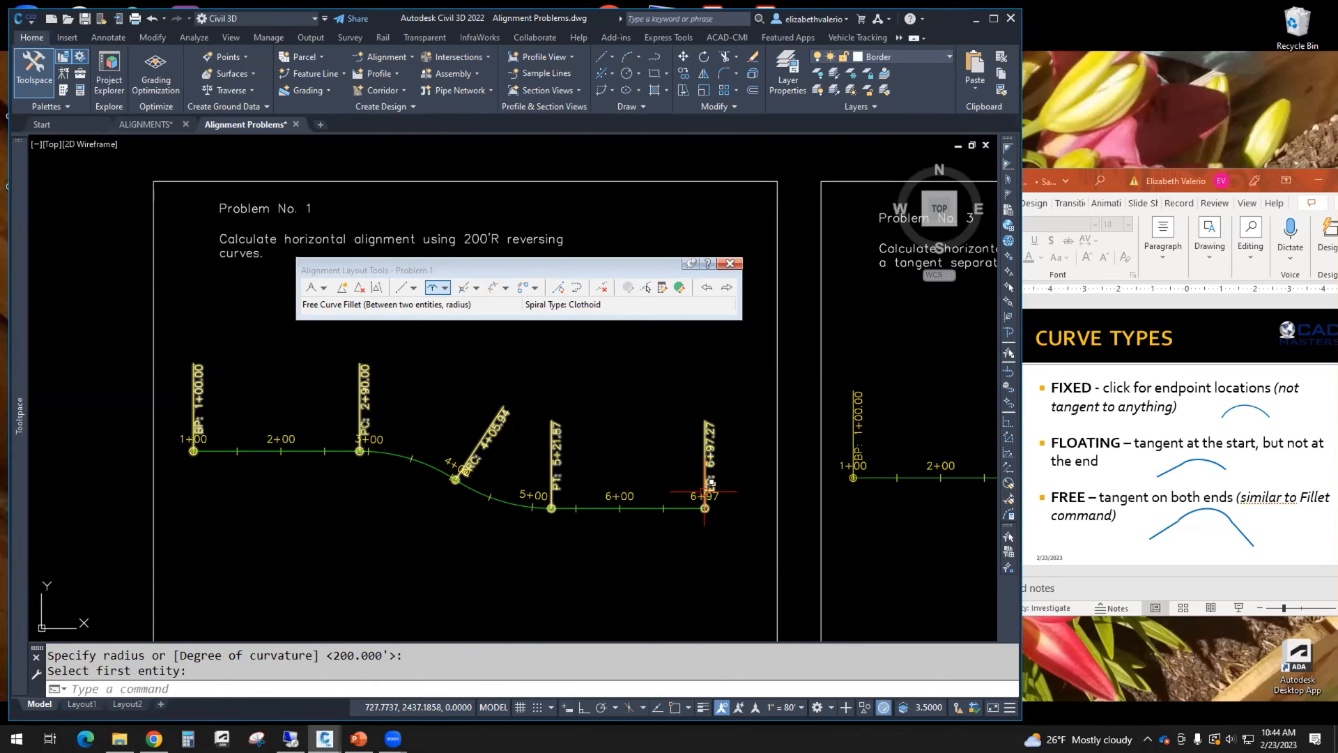